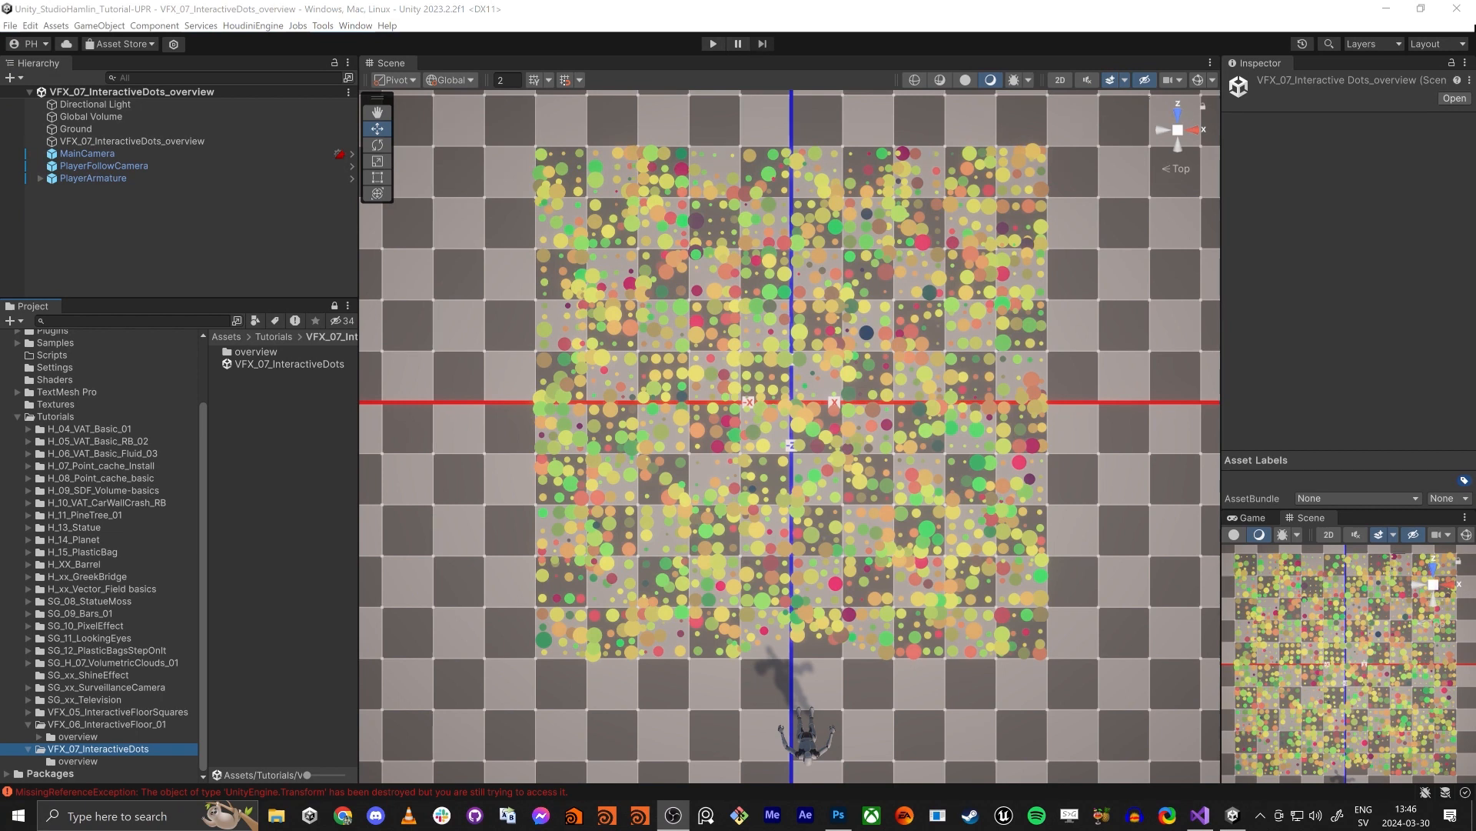
# - Play-test the overview scene, running the character back and forth through the field of dots to examine how they react, and stop playback
pyautogui.click(713, 44)
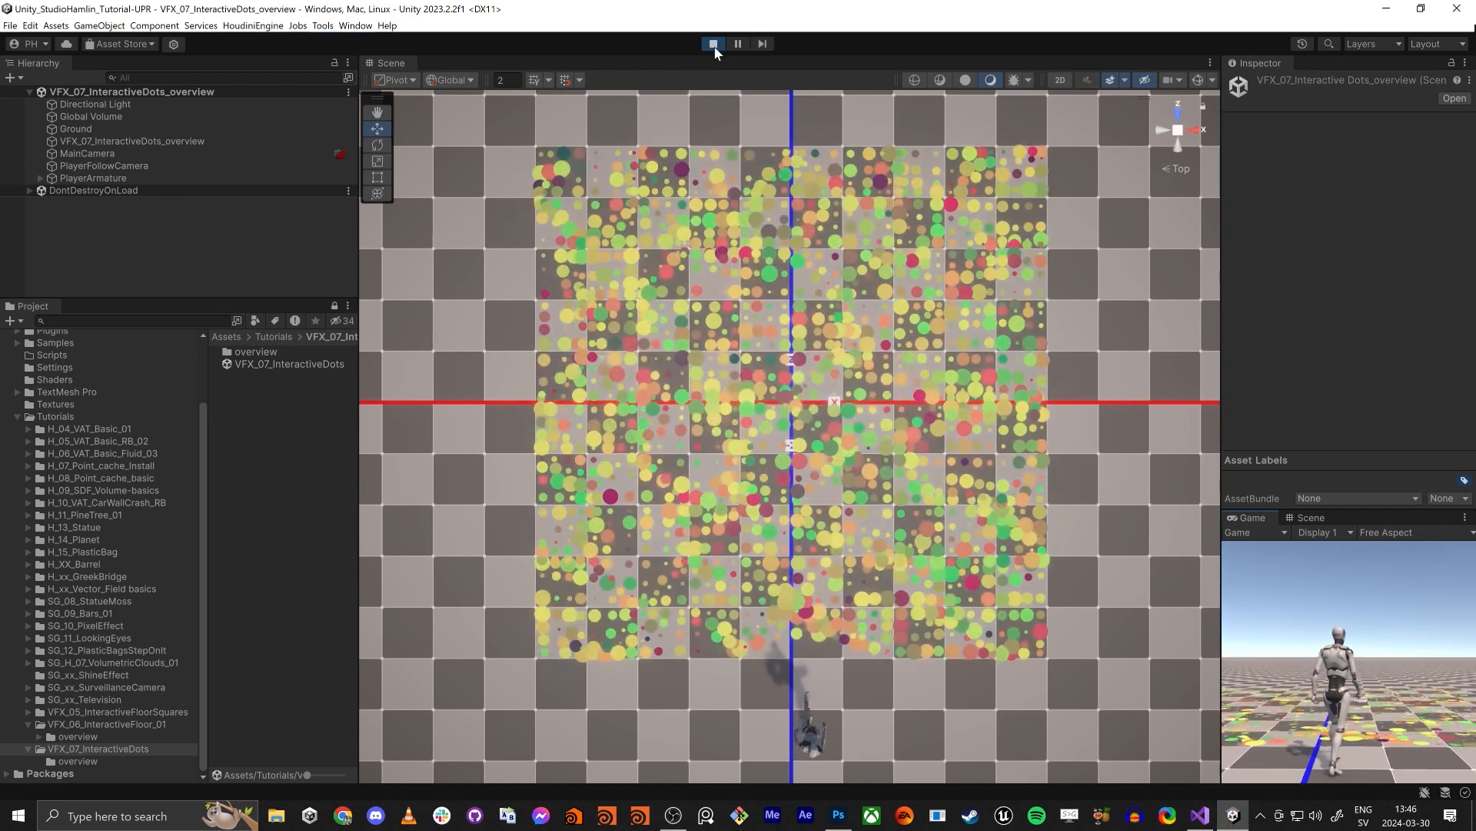
pyautogui.press('w')
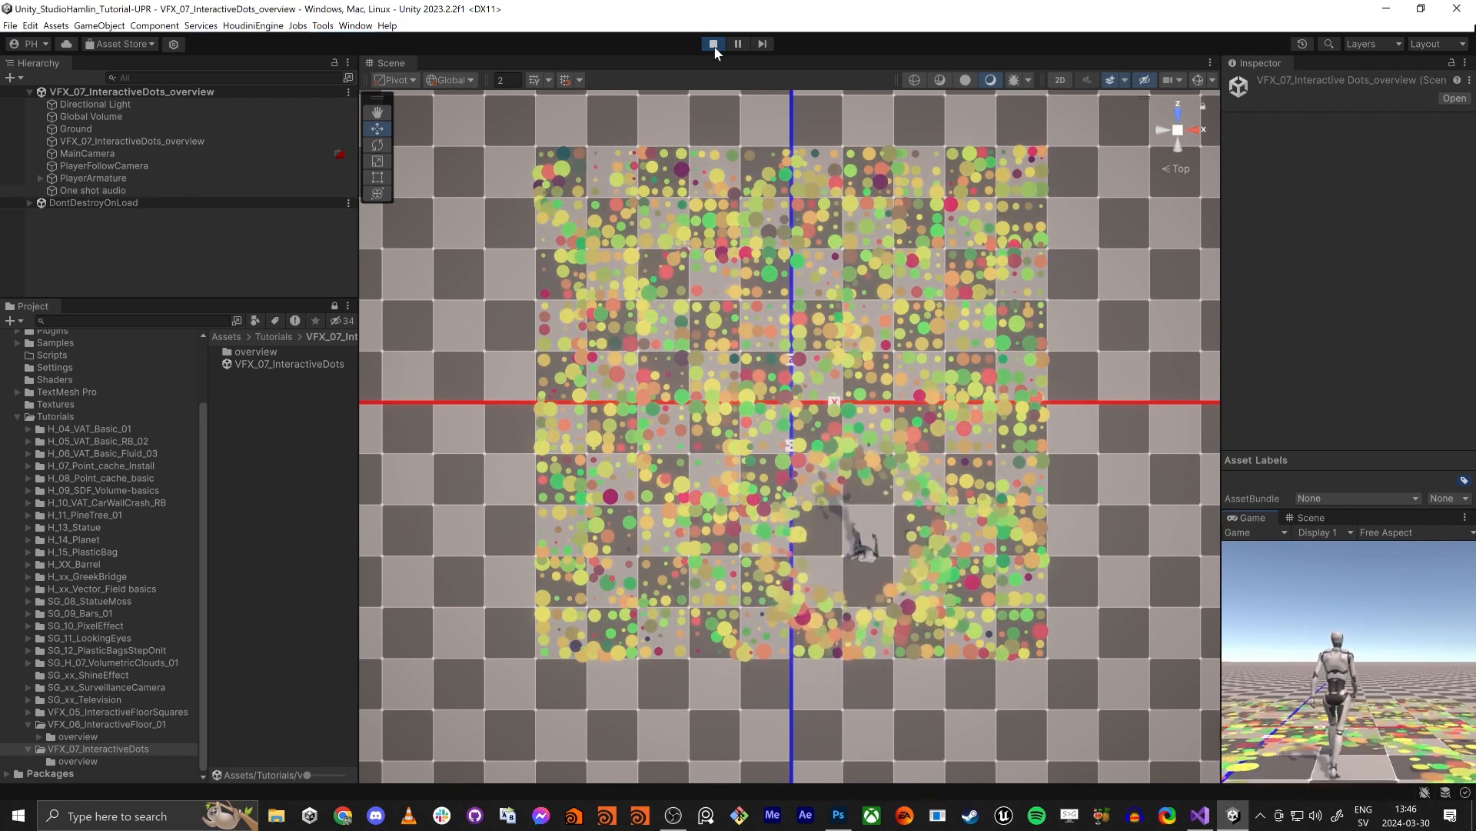
pyautogui.press('a')
pyautogui.press('s')
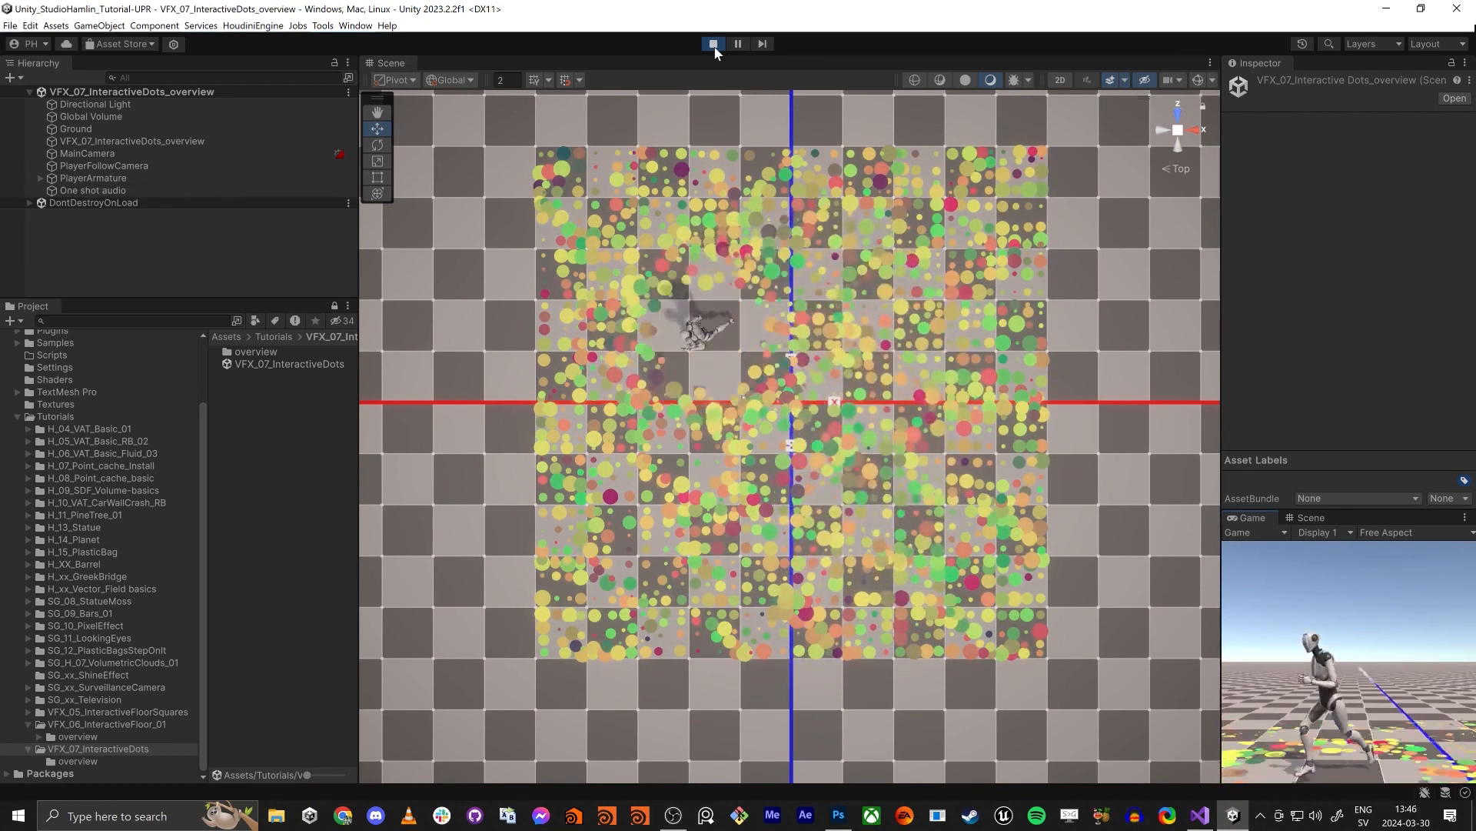
pyautogui.press('d')
pyautogui.press('a')
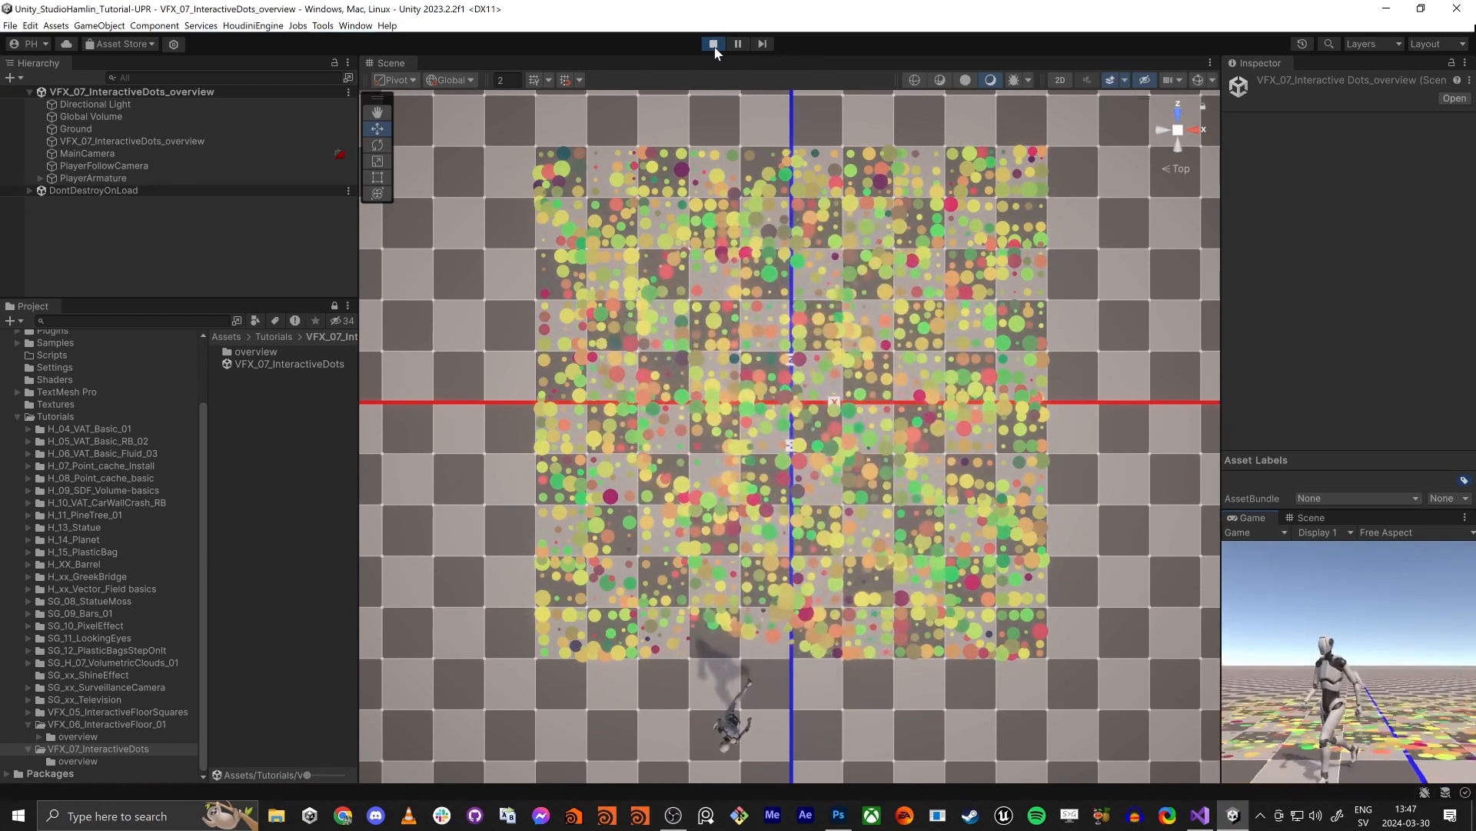
pyautogui.press('a')
pyautogui.press('w')
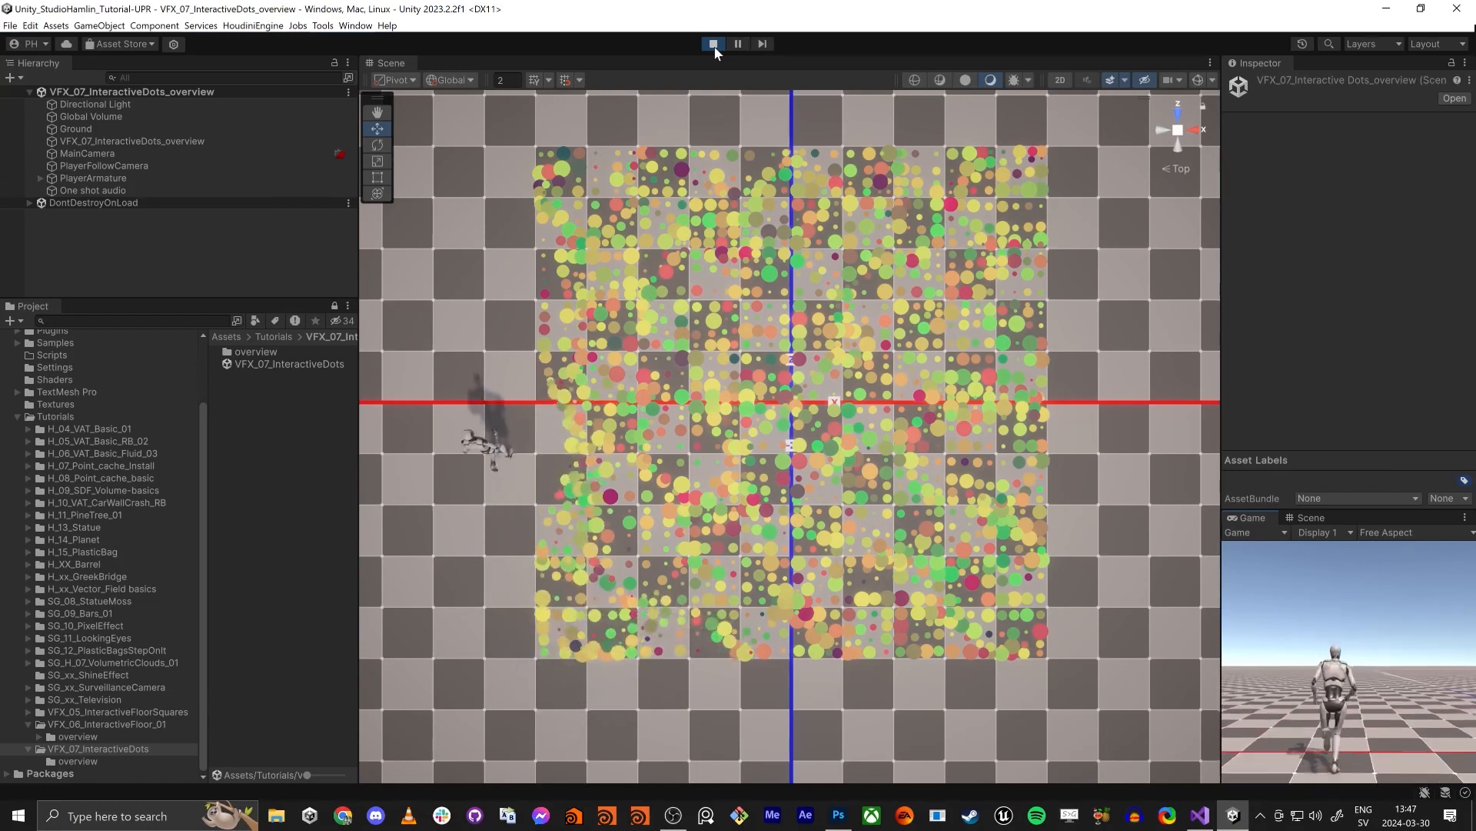
pyautogui.press('d')
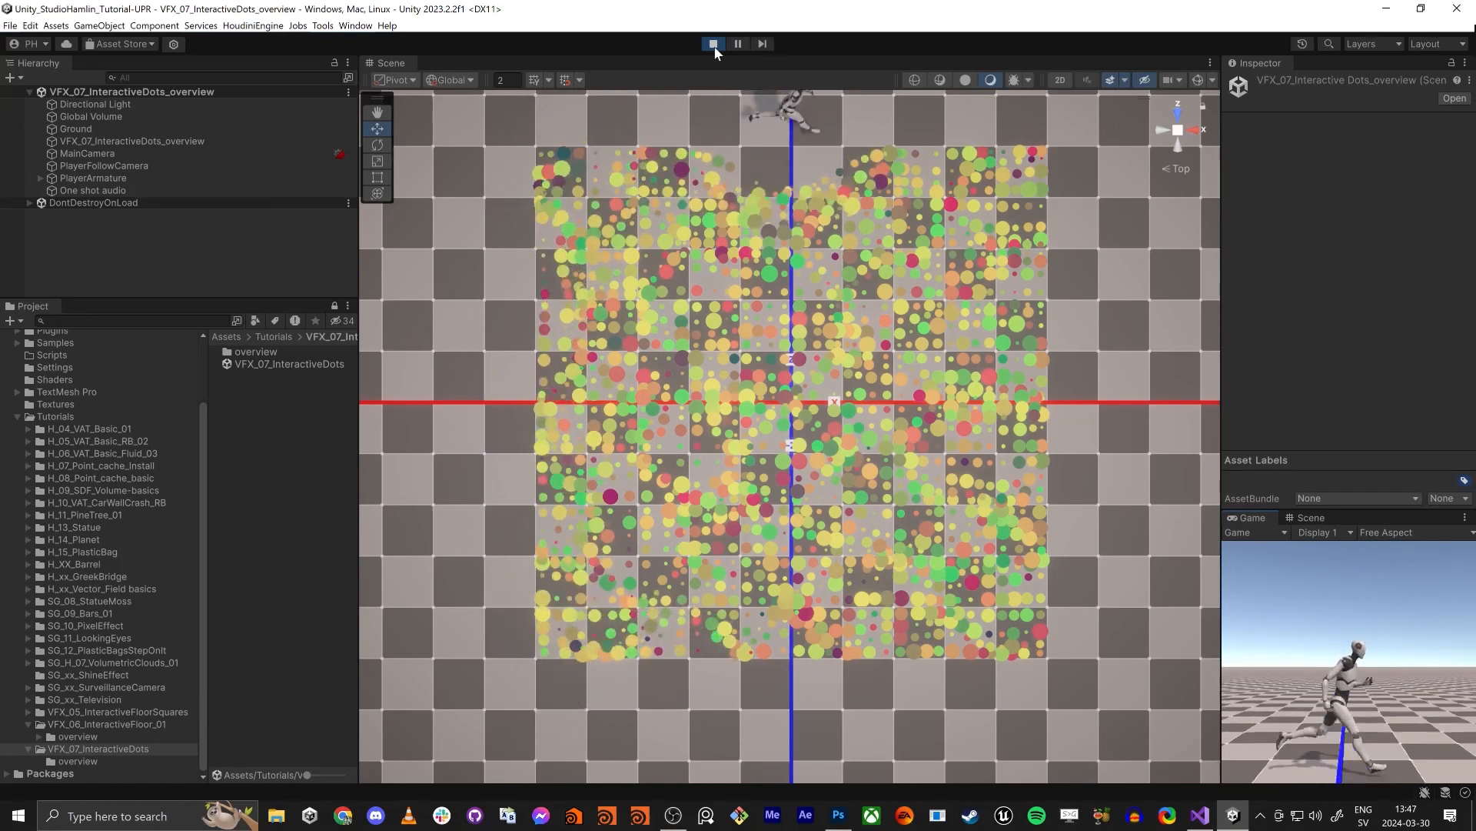
pyautogui.press('s')
pyautogui.press('a')
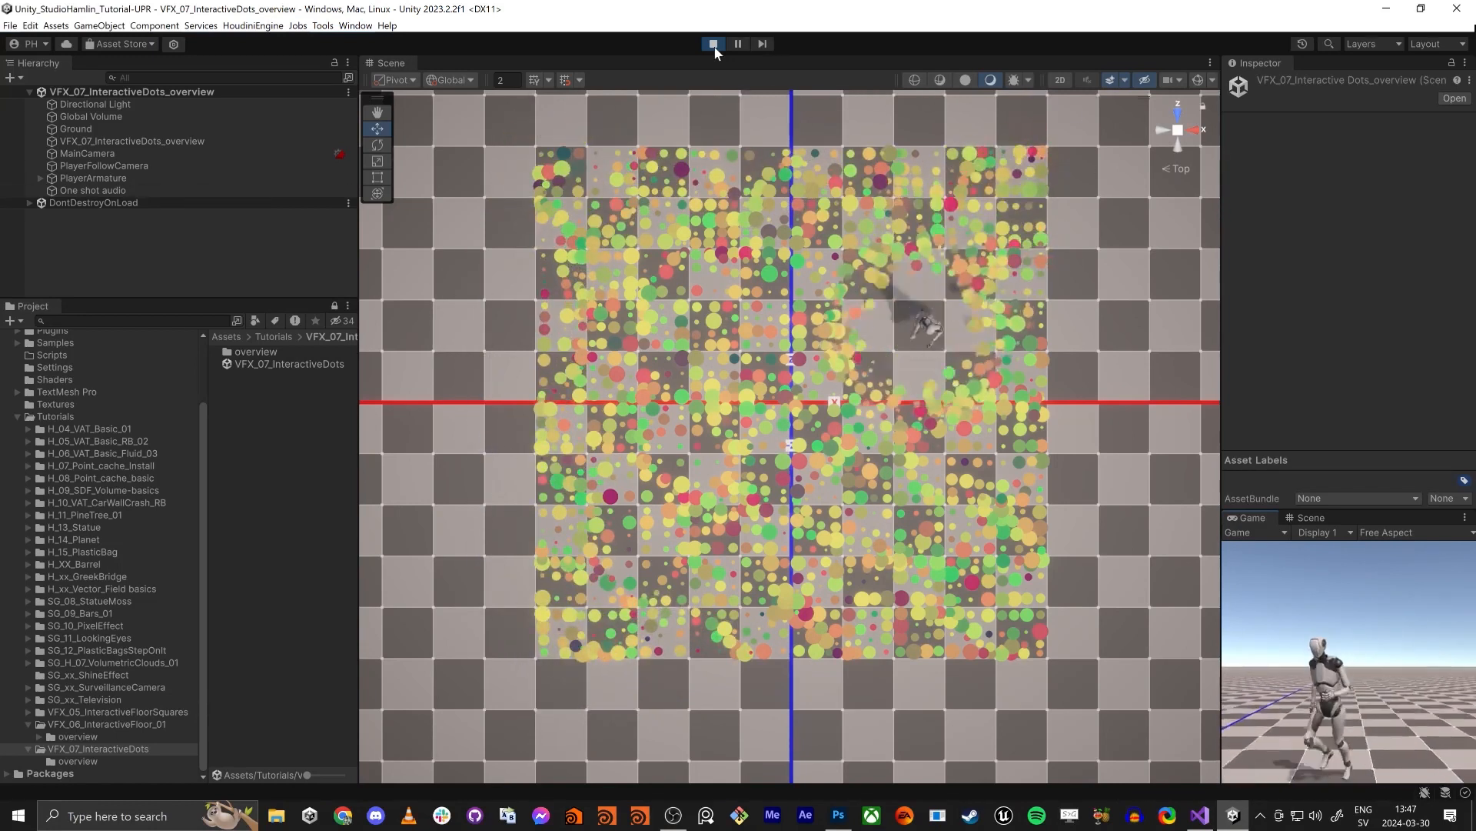
pyautogui.press('a')
pyautogui.press('w')
pyautogui.press('d')
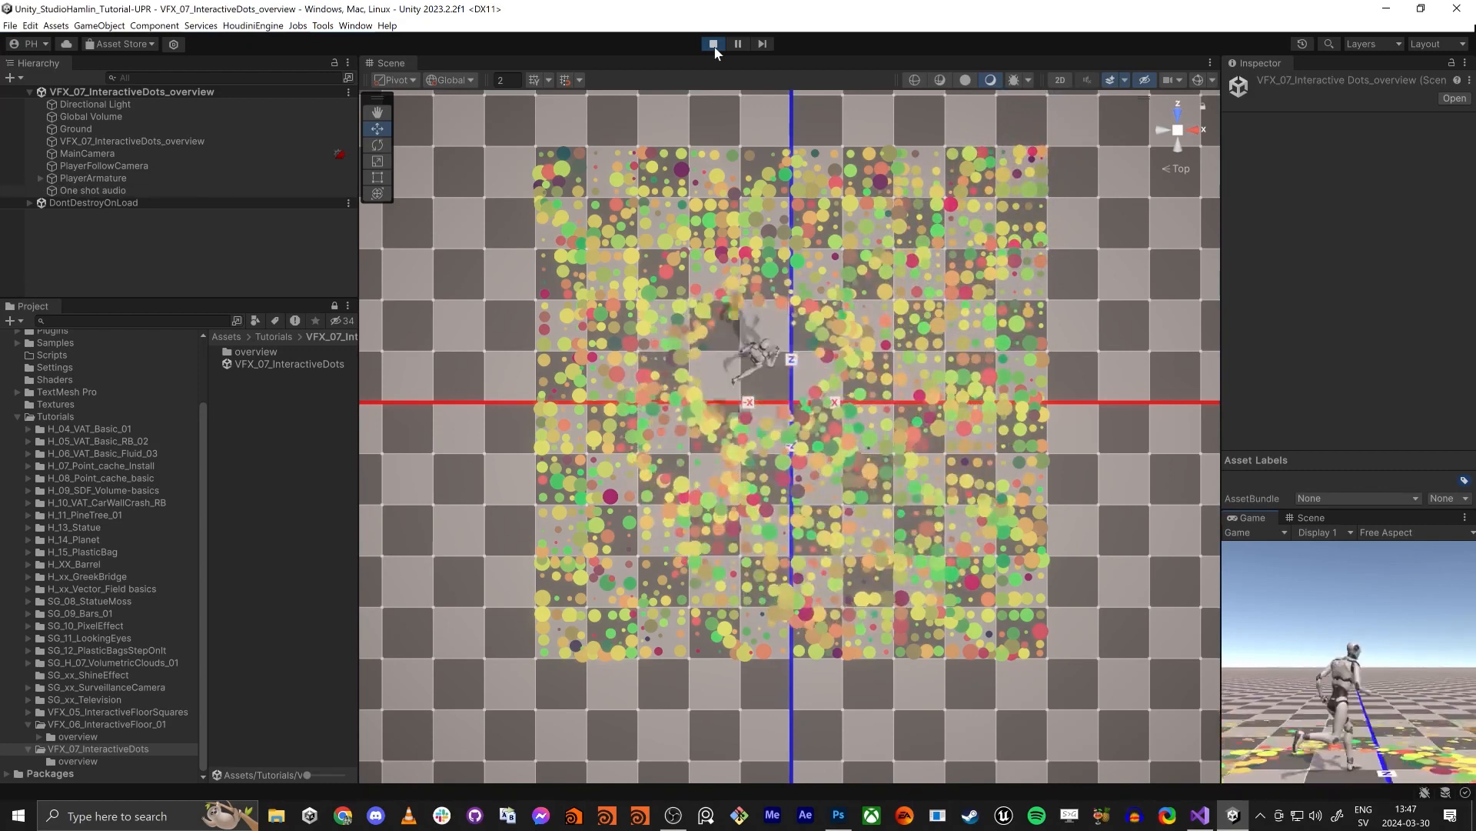
pyautogui.press('s')
pyautogui.press('a')
pyautogui.press('w')
pyautogui.press('d')
pyautogui.press('s')
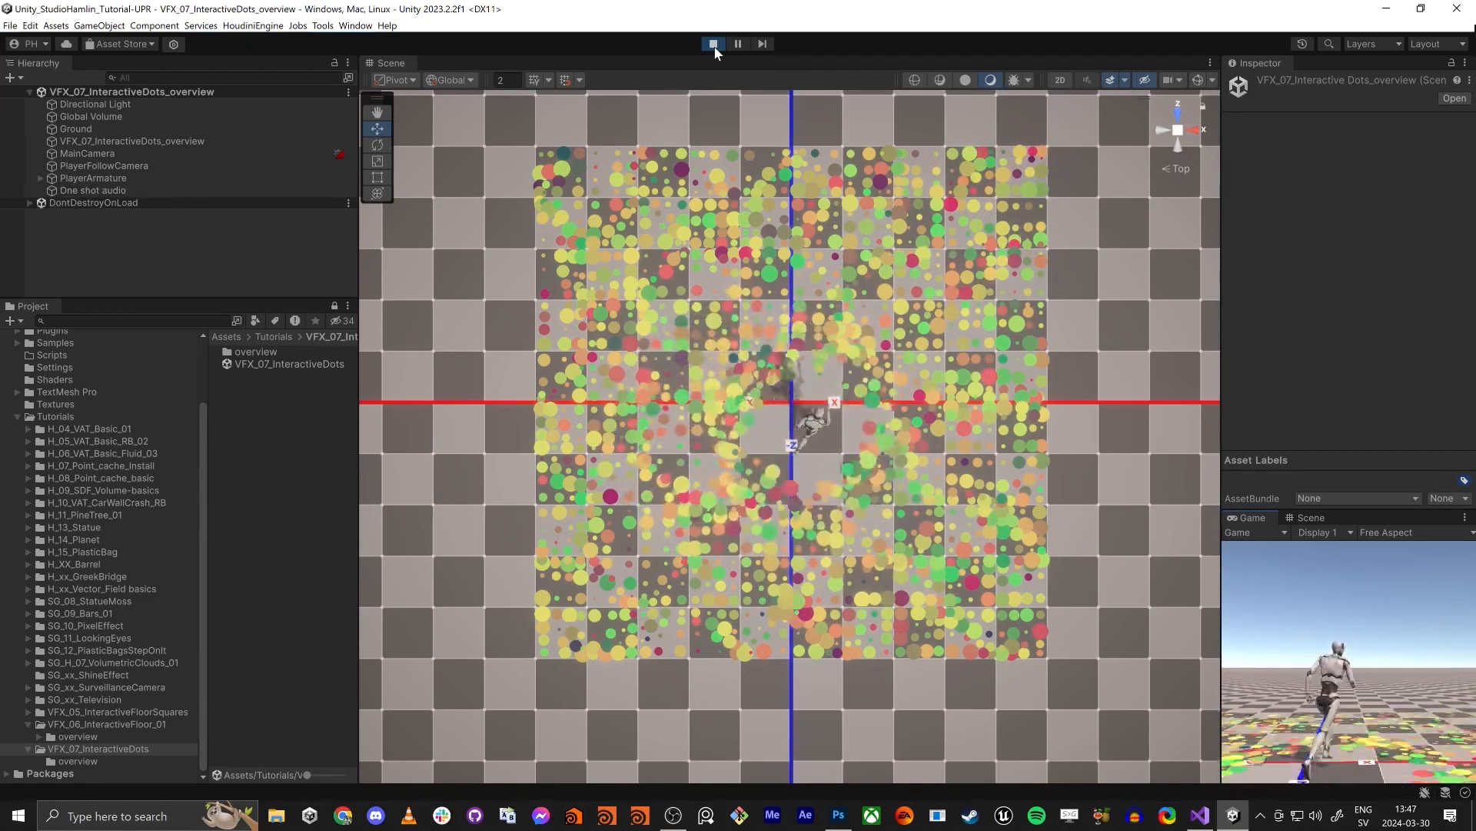
pyautogui.press('w')
pyautogui.press('a')
pyautogui.press('s')
pyautogui.press('d')
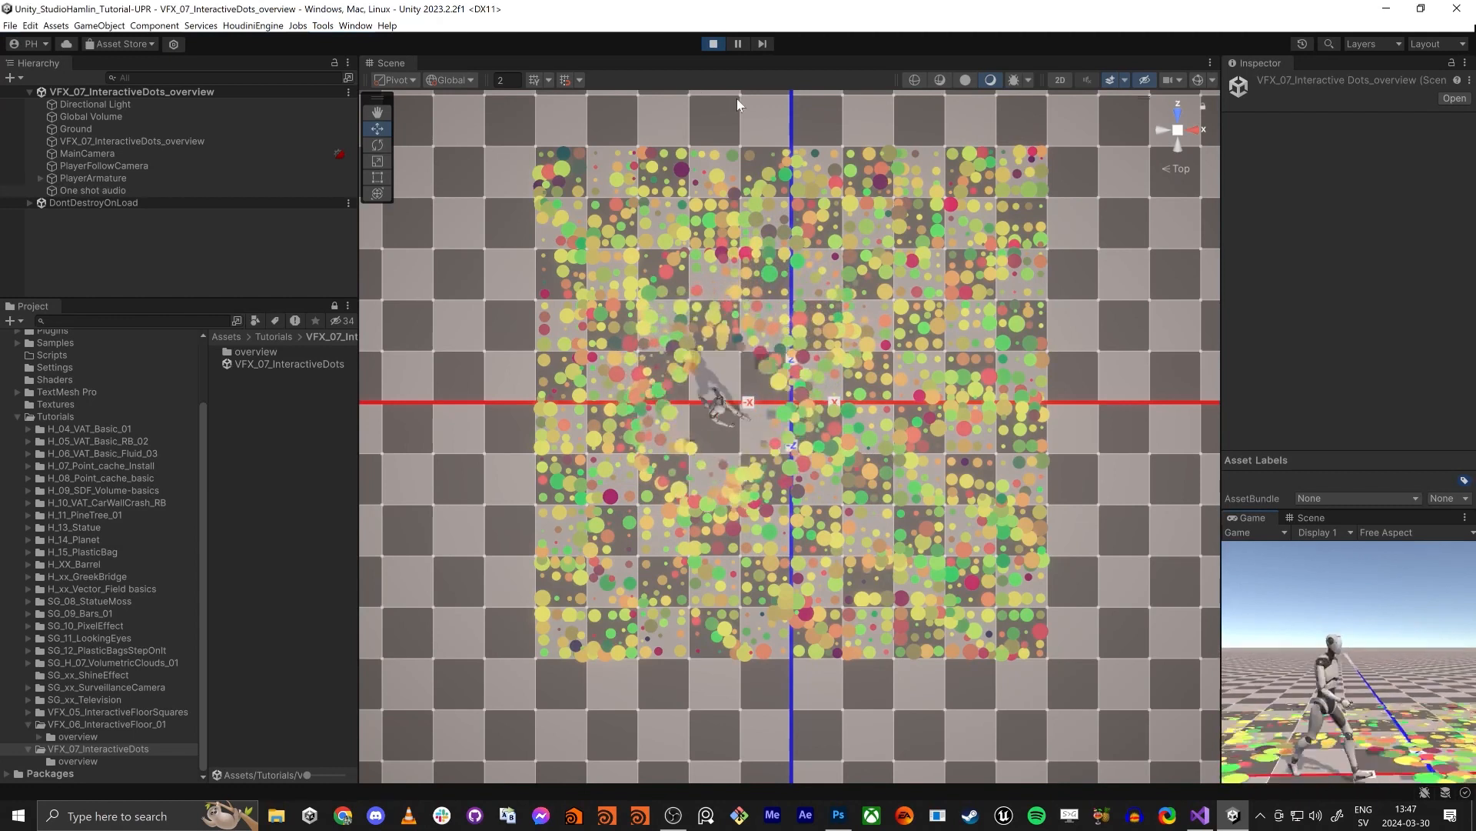
pyautogui.click(713, 43)
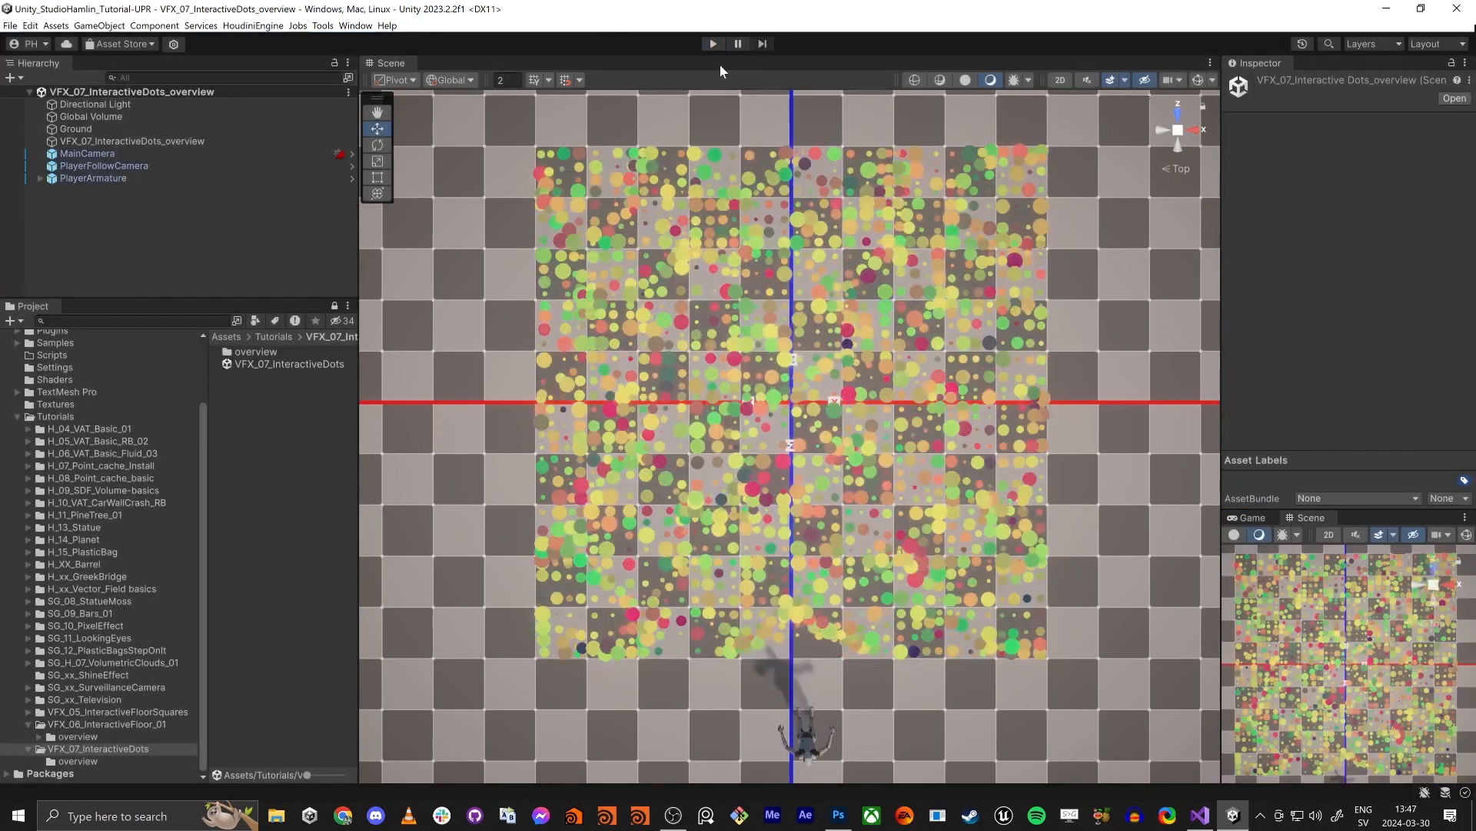
# - Open the VFX_07_InteractiveDots scene and check the samples of the Starter Assets package in the Package Manager
pyautogui.doubleClick(261, 365)
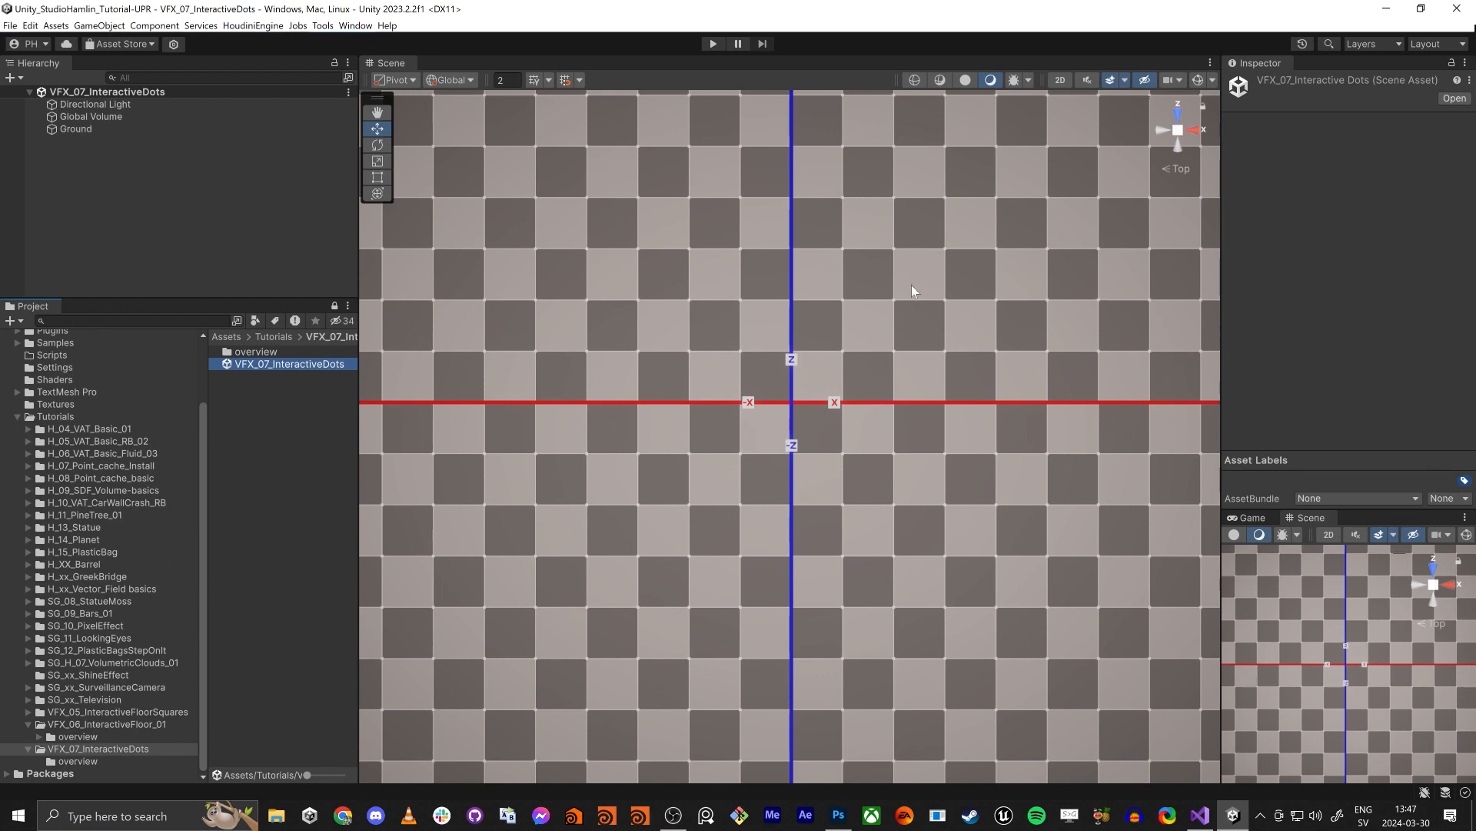
pyautogui.click(355, 26)
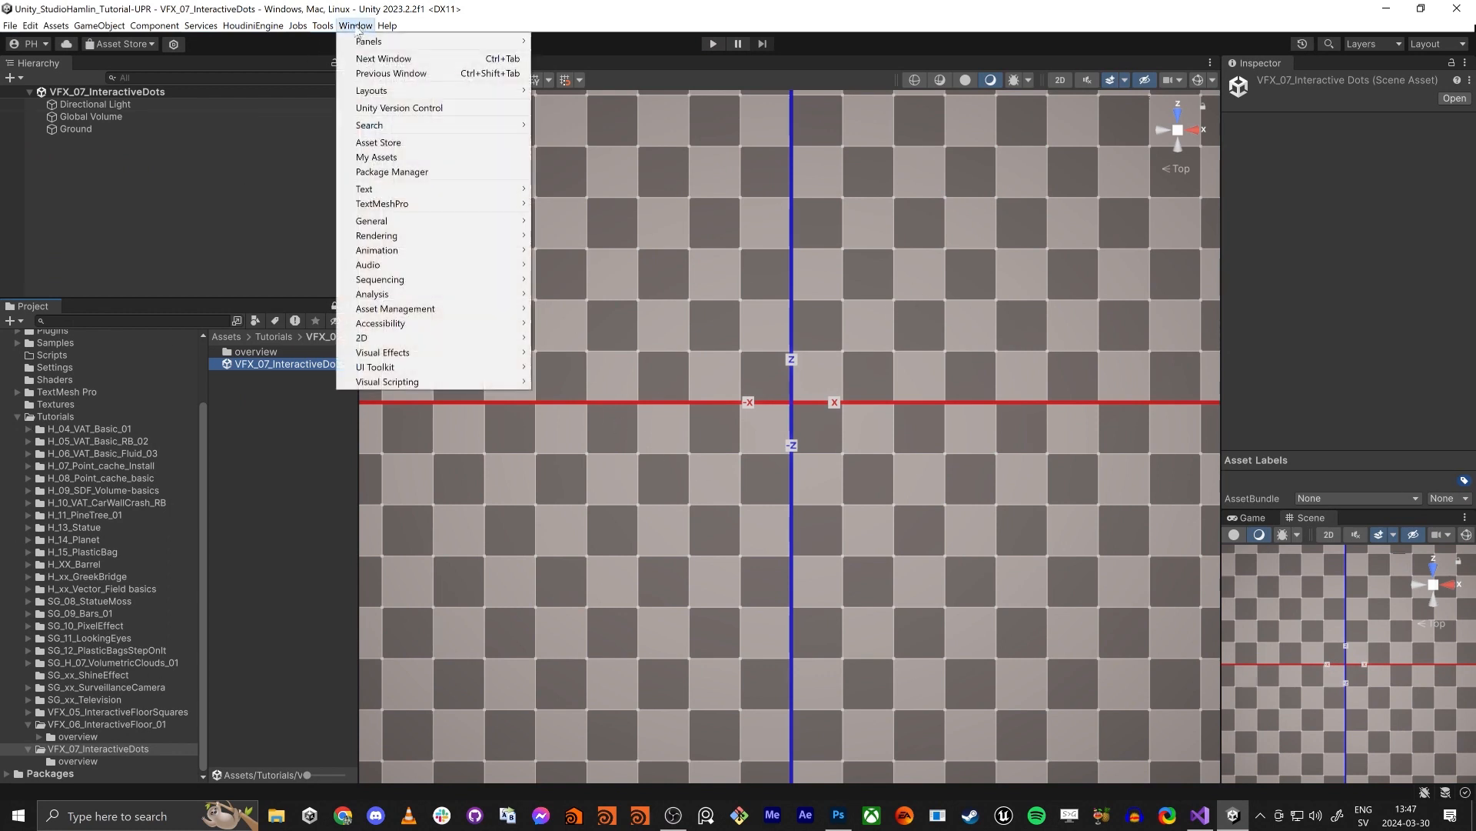
pyautogui.click(392, 171)
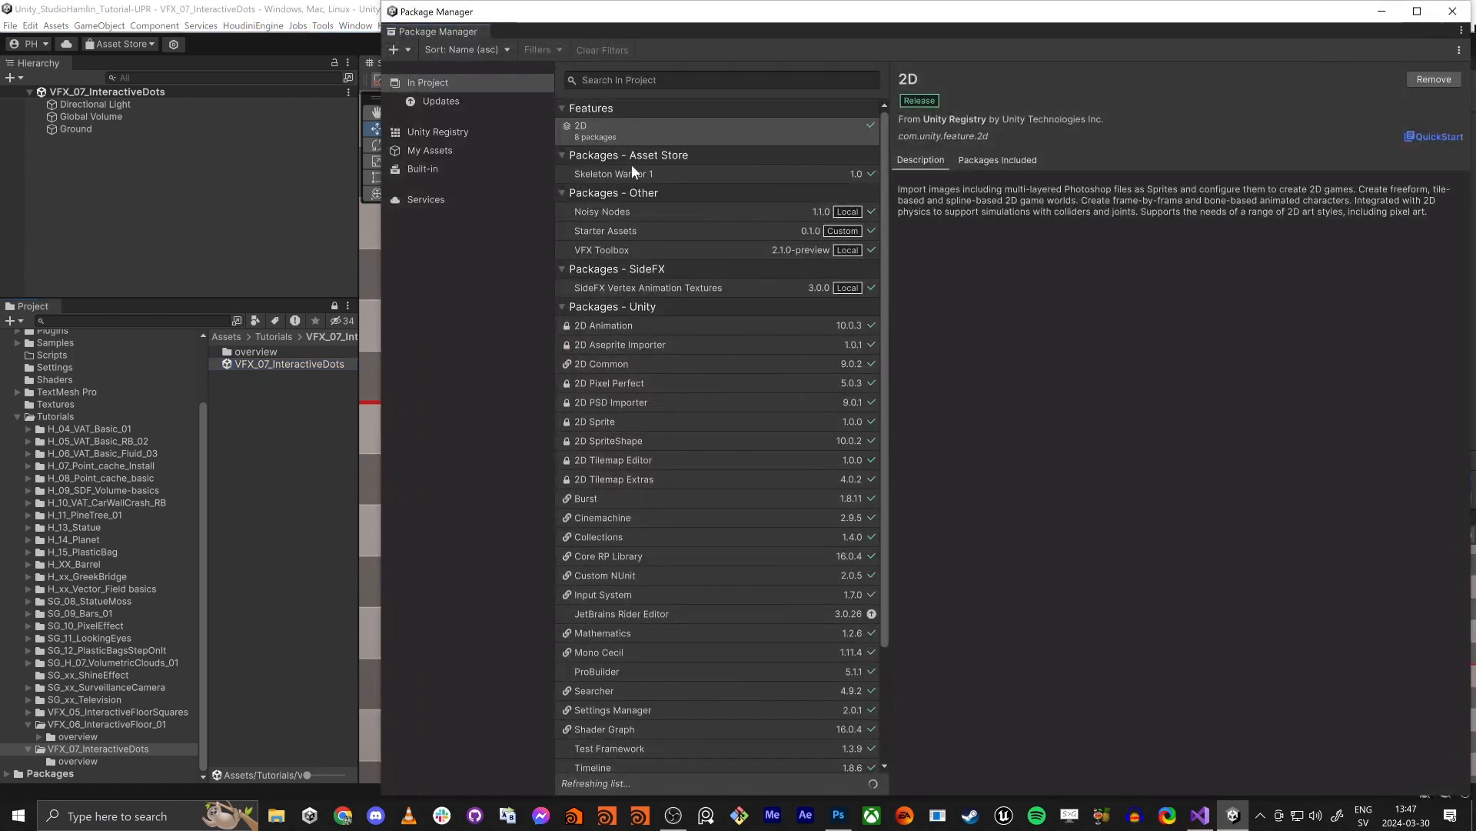
pyautogui.click(599, 239)
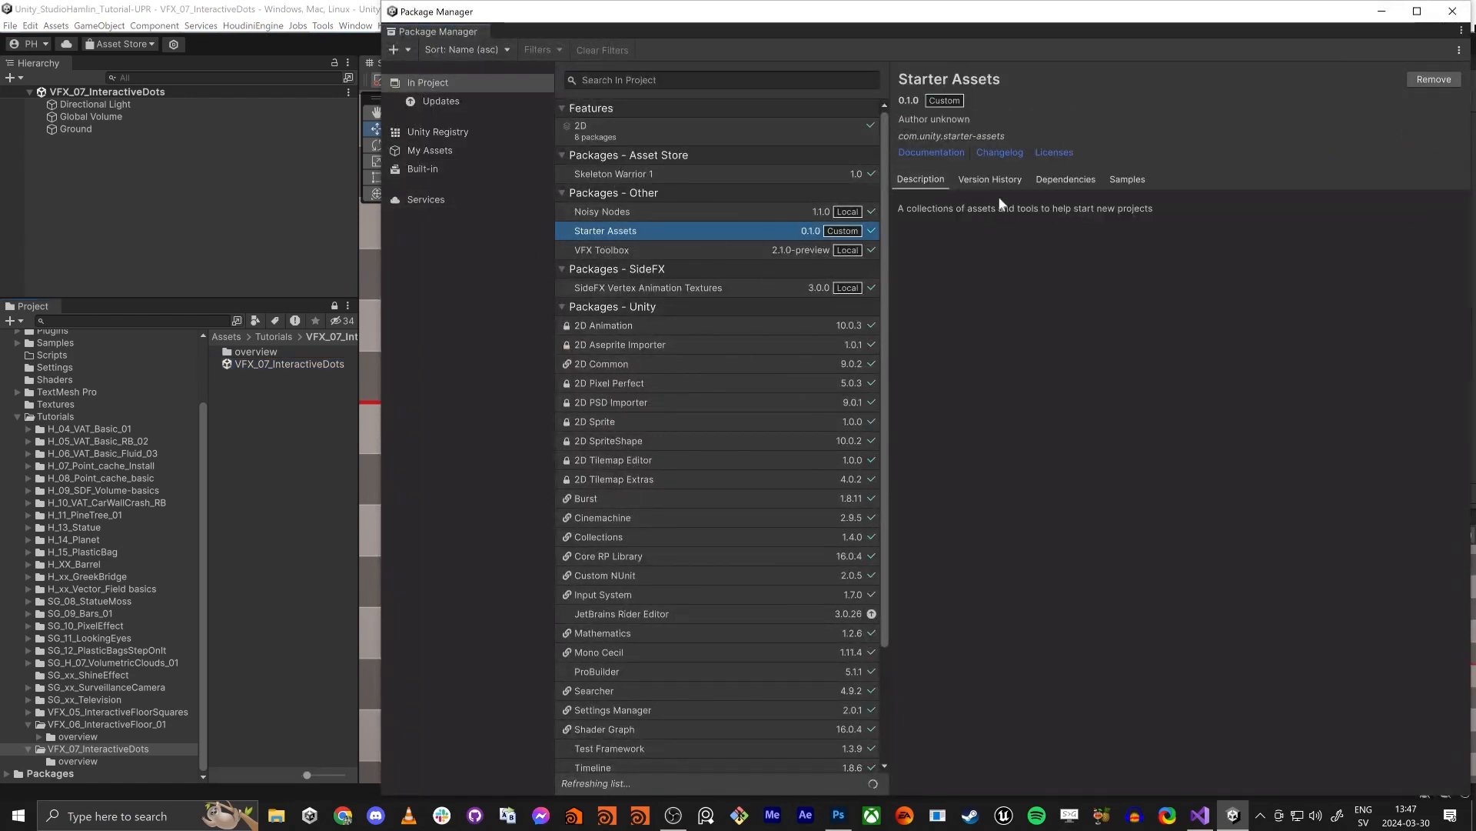
pyautogui.click(1127, 179)
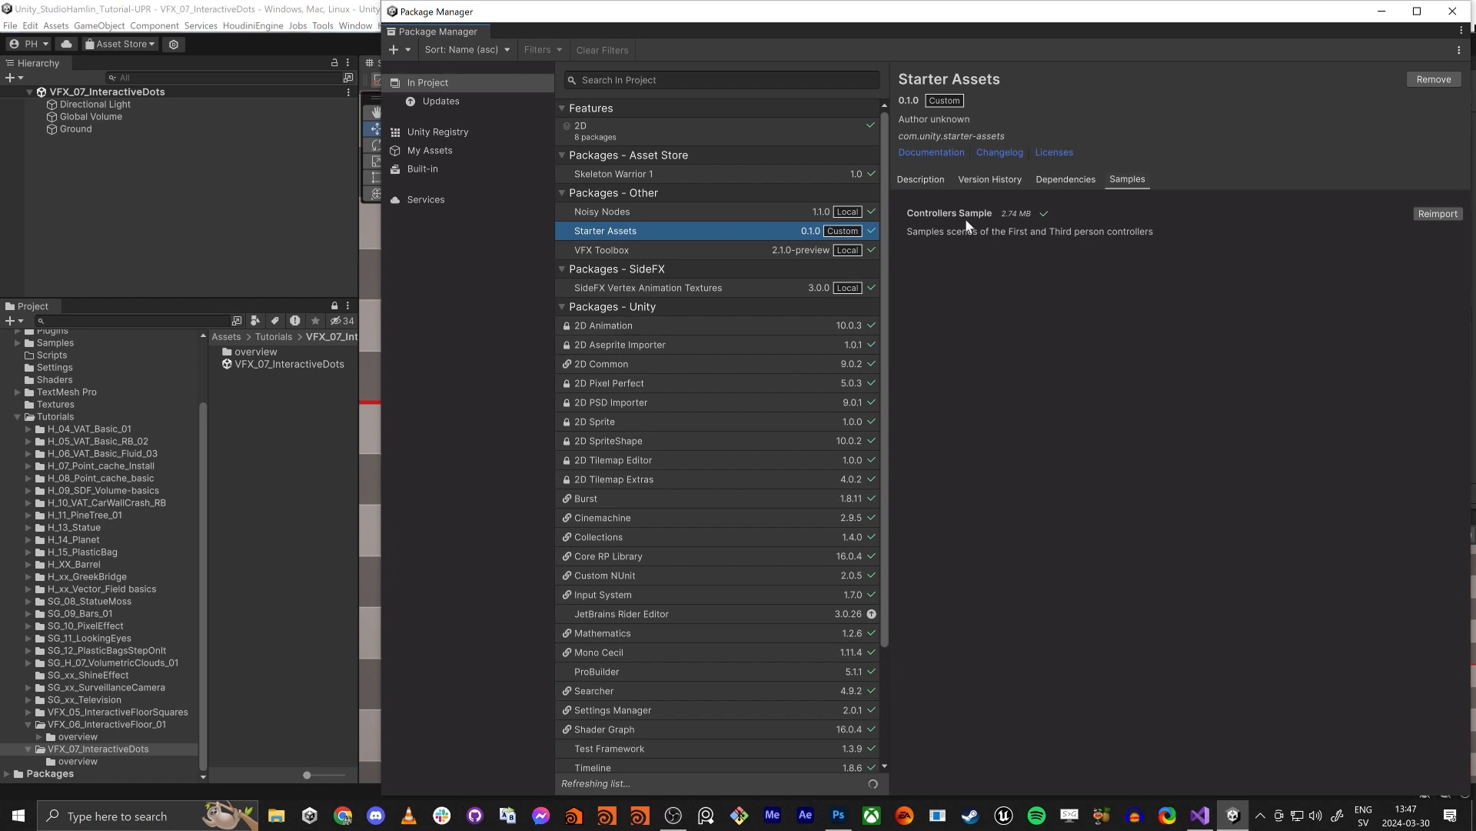
pyautogui.click(1453, 11)
# - Add the Playground scene from the Starter Assets ThirdPersonController sample folder to the hierarchy alongside the open scene
pyautogui.scroll(3, 15, 369)
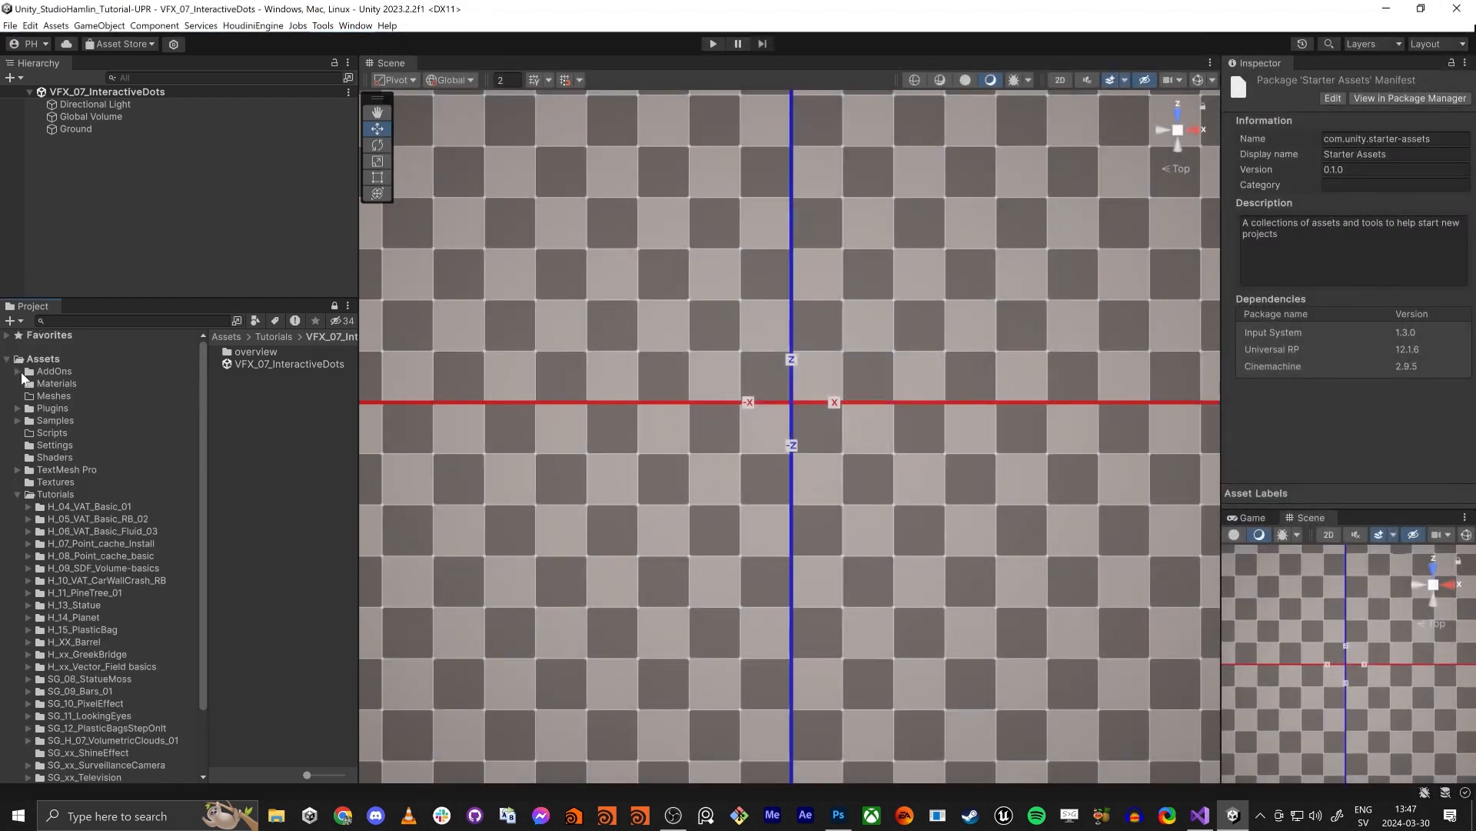
pyautogui.click(17, 421)
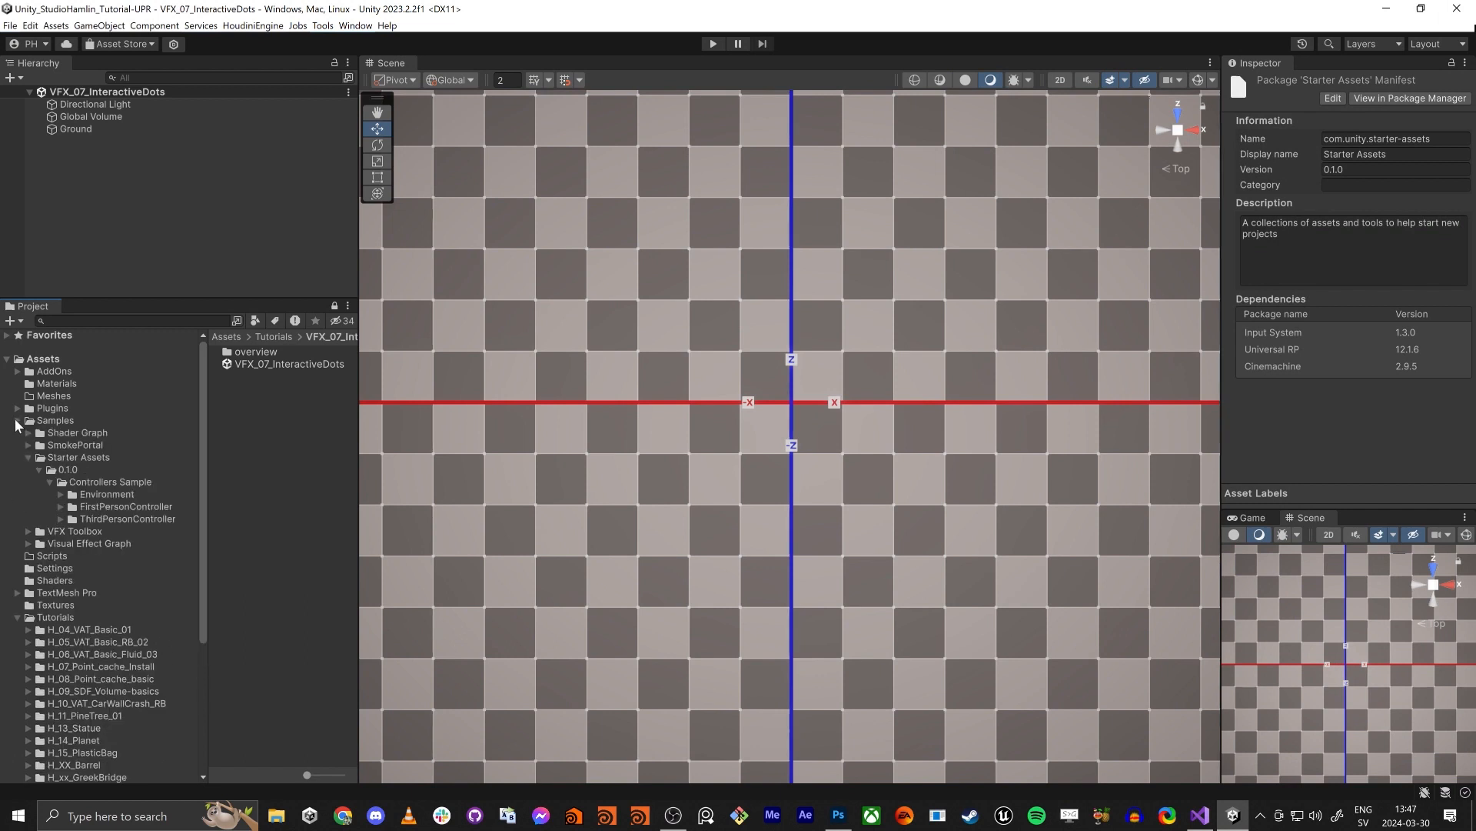
pyautogui.click(104, 519)
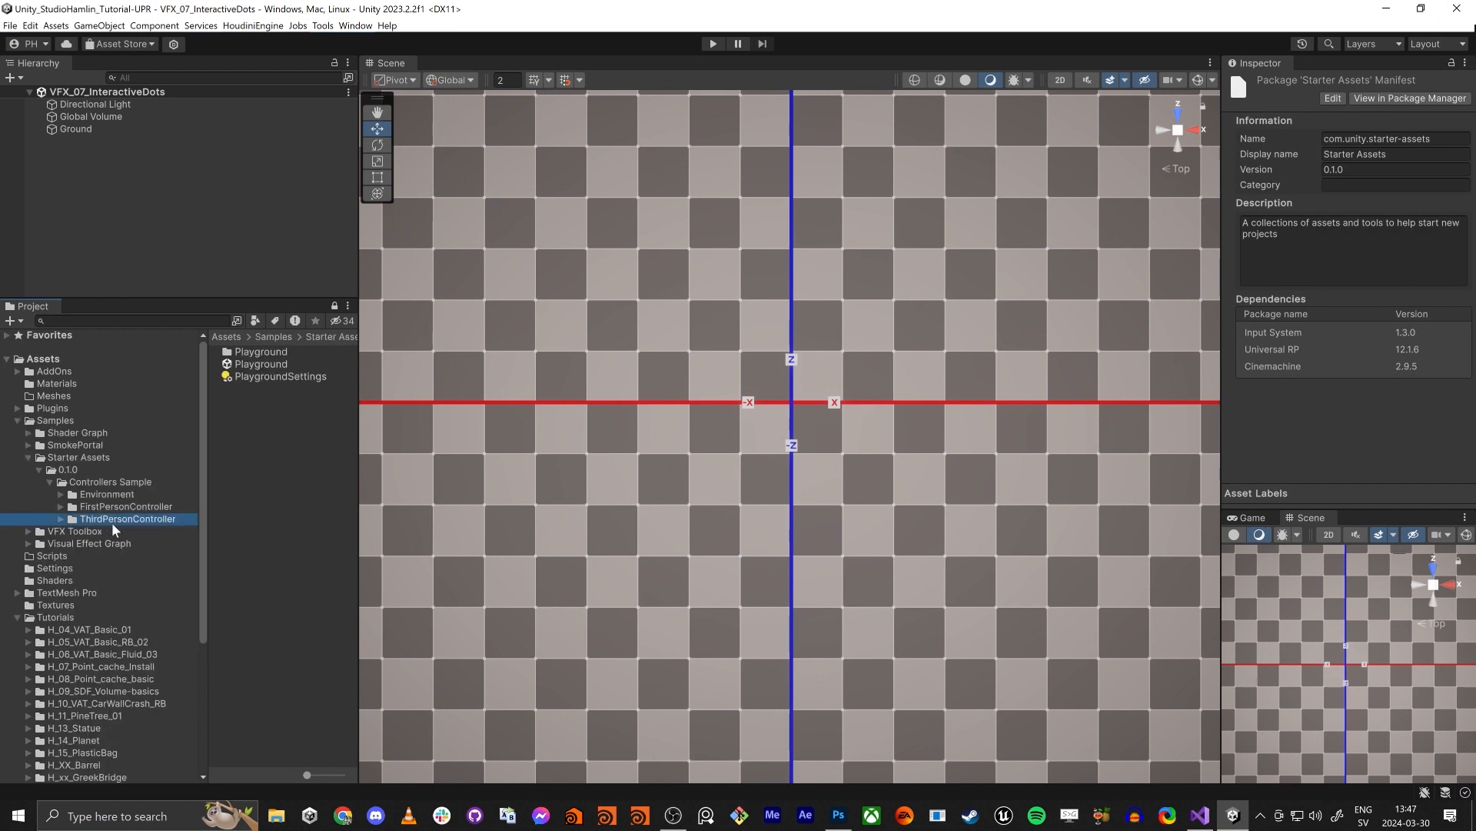
pyautogui.moveTo(253, 364); pyautogui.dragTo(123, 165)
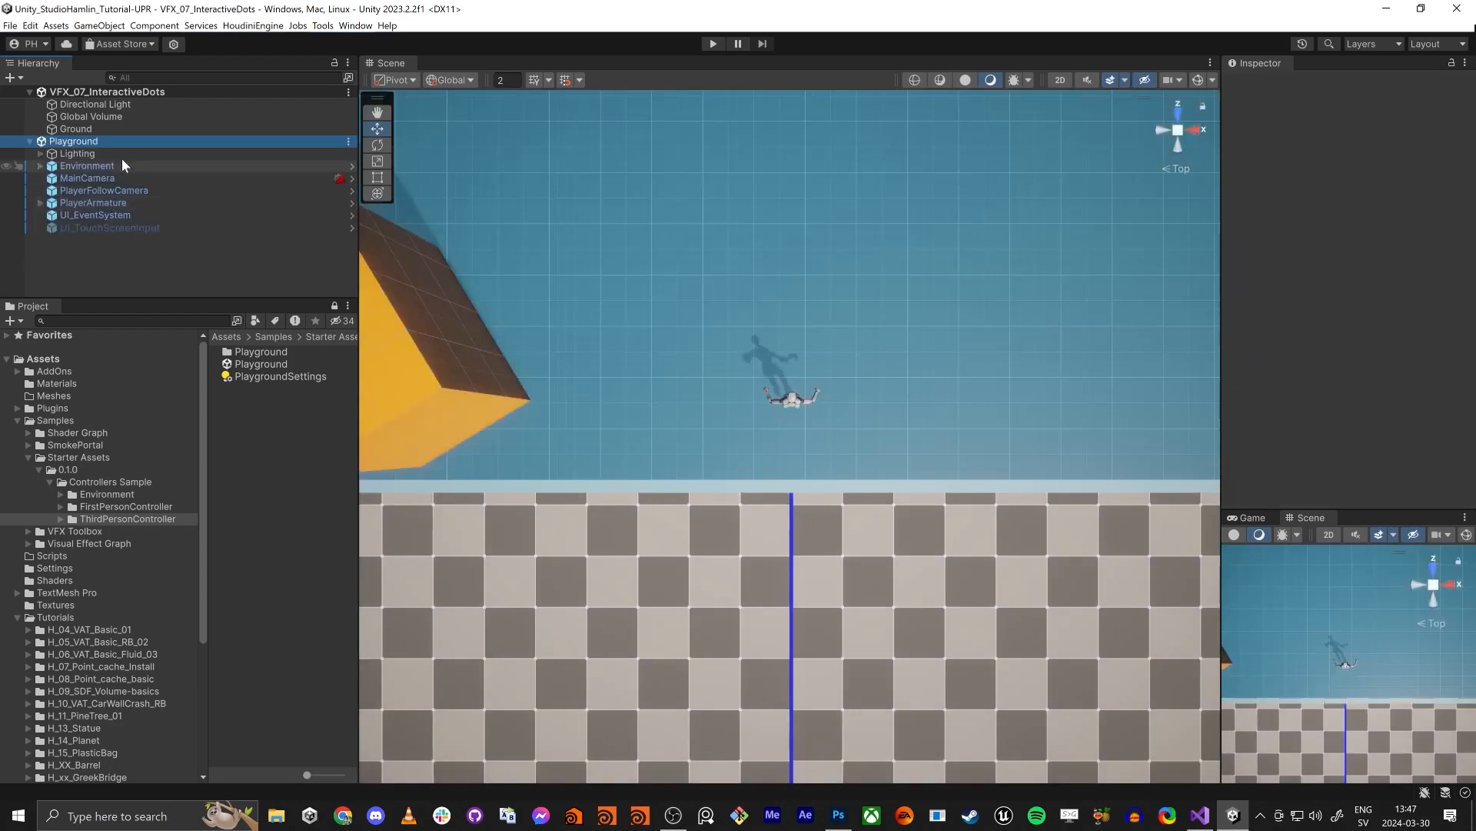
# - Move MainCamera, PlayerFollowCamera and PlayerArmature from the Playground scene into the VFX_07_InteractiveDots scene
pyautogui.click(92, 202)
pyautogui.keyDown('shift'); pyautogui.click(91, 178); pyautogui.keyUp('shift')
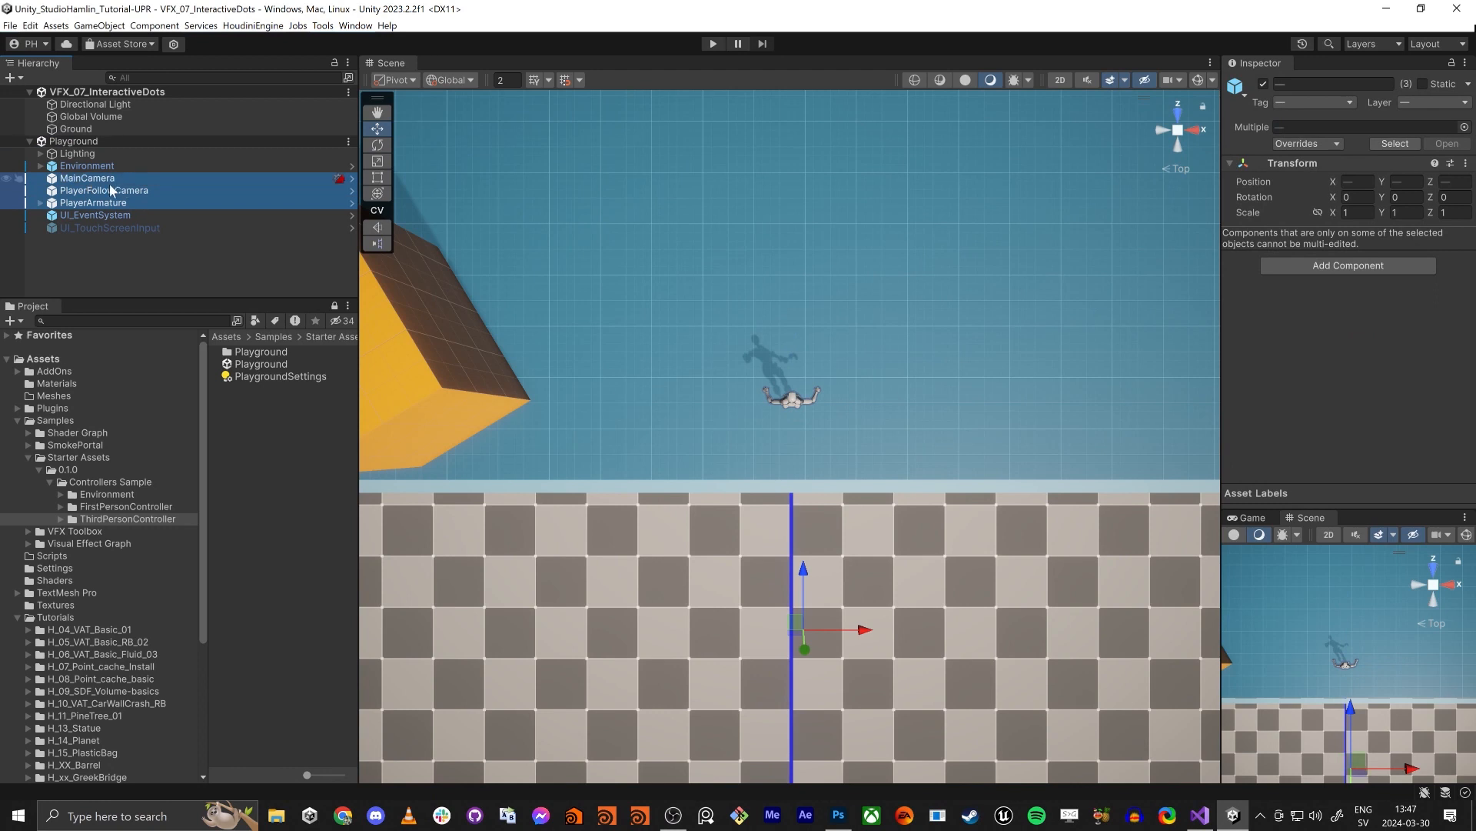
pyautogui.moveTo(107, 181); pyautogui.dragTo(99, 129)
# - Remove the Playground scene from the hierarchy
pyautogui.rightClick(93, 178)
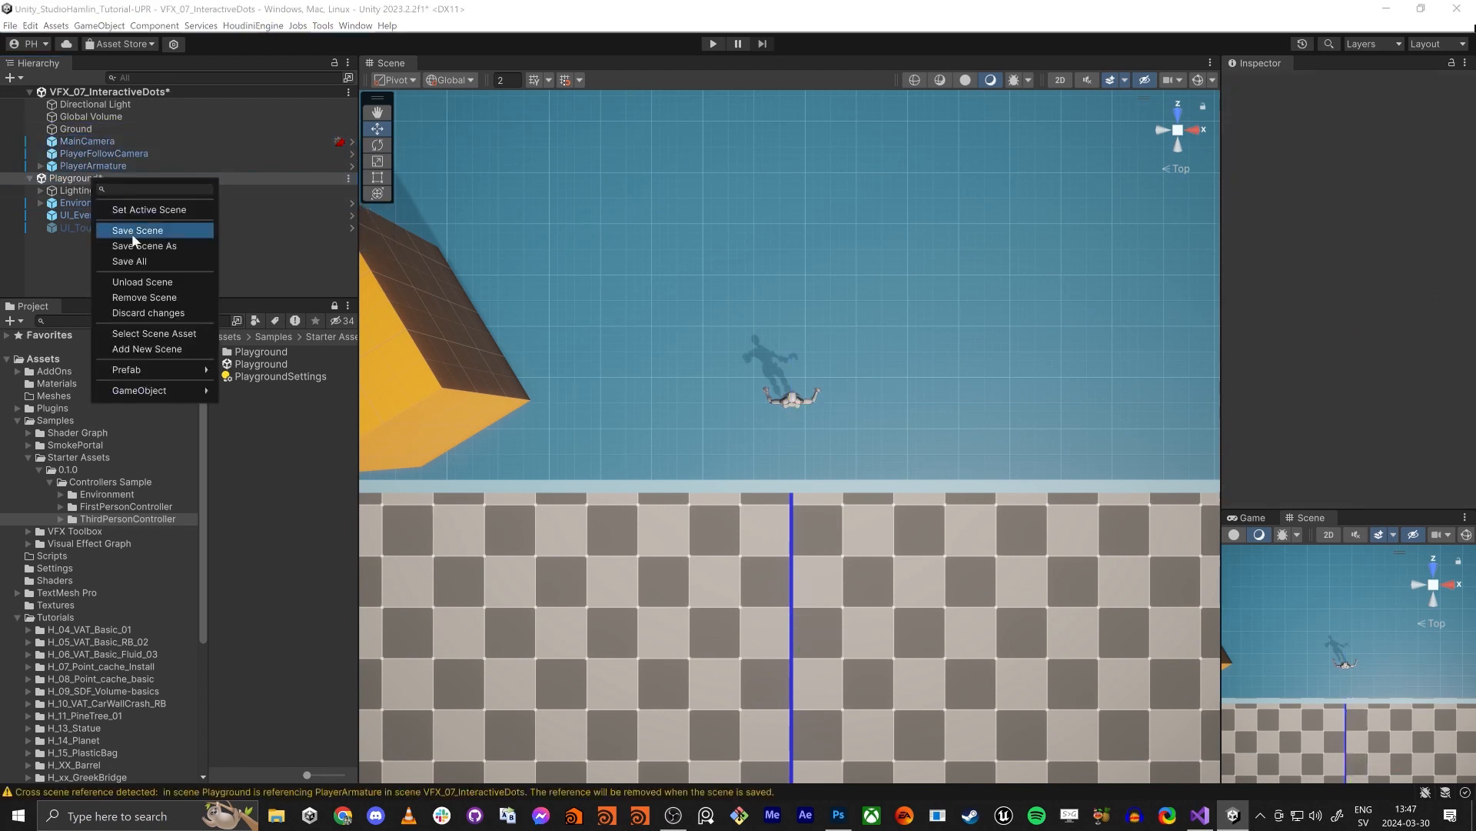
pyautogui.click(146, 297)
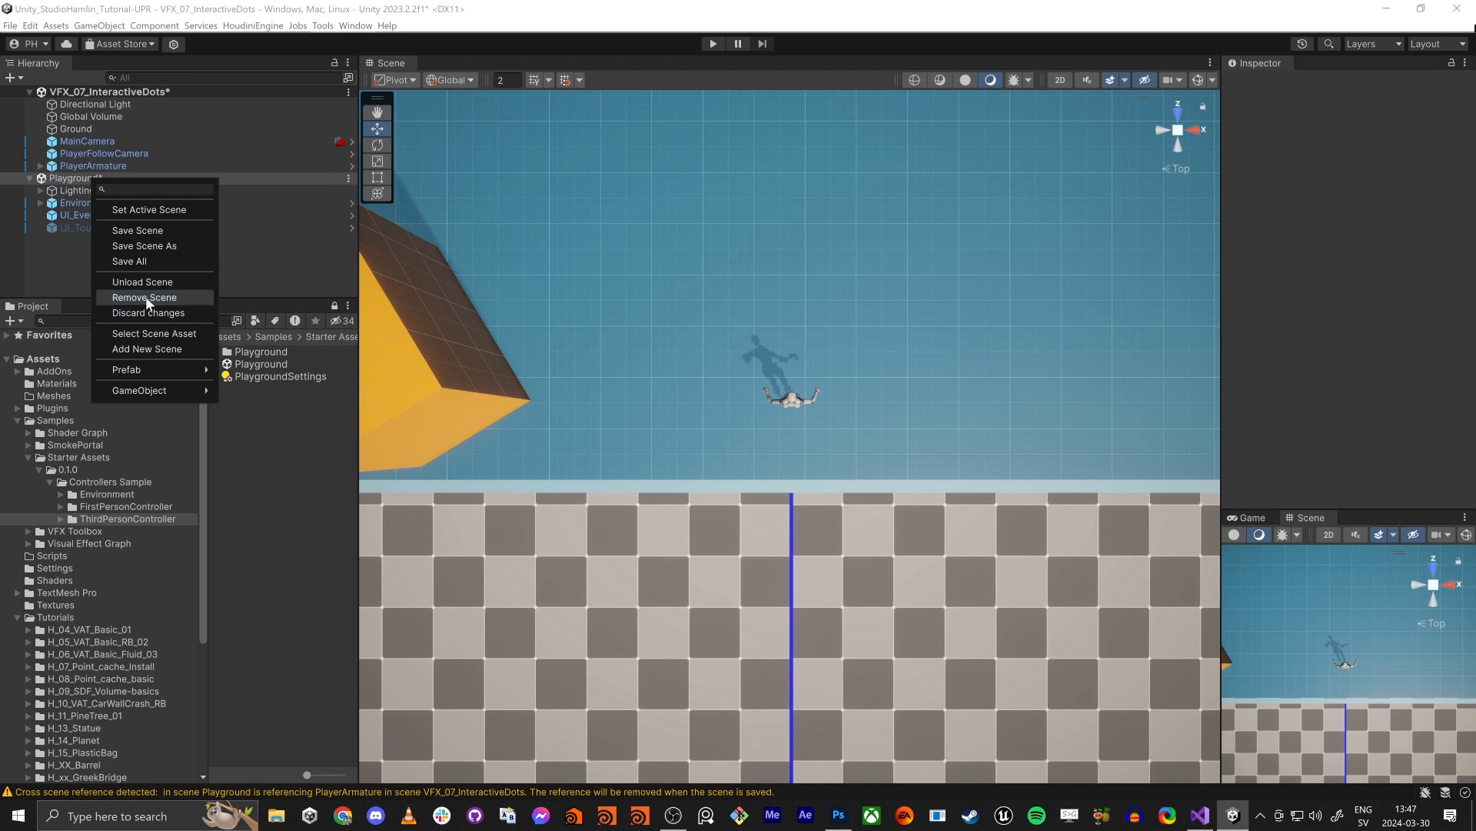
pyautogui.click(784, 436)
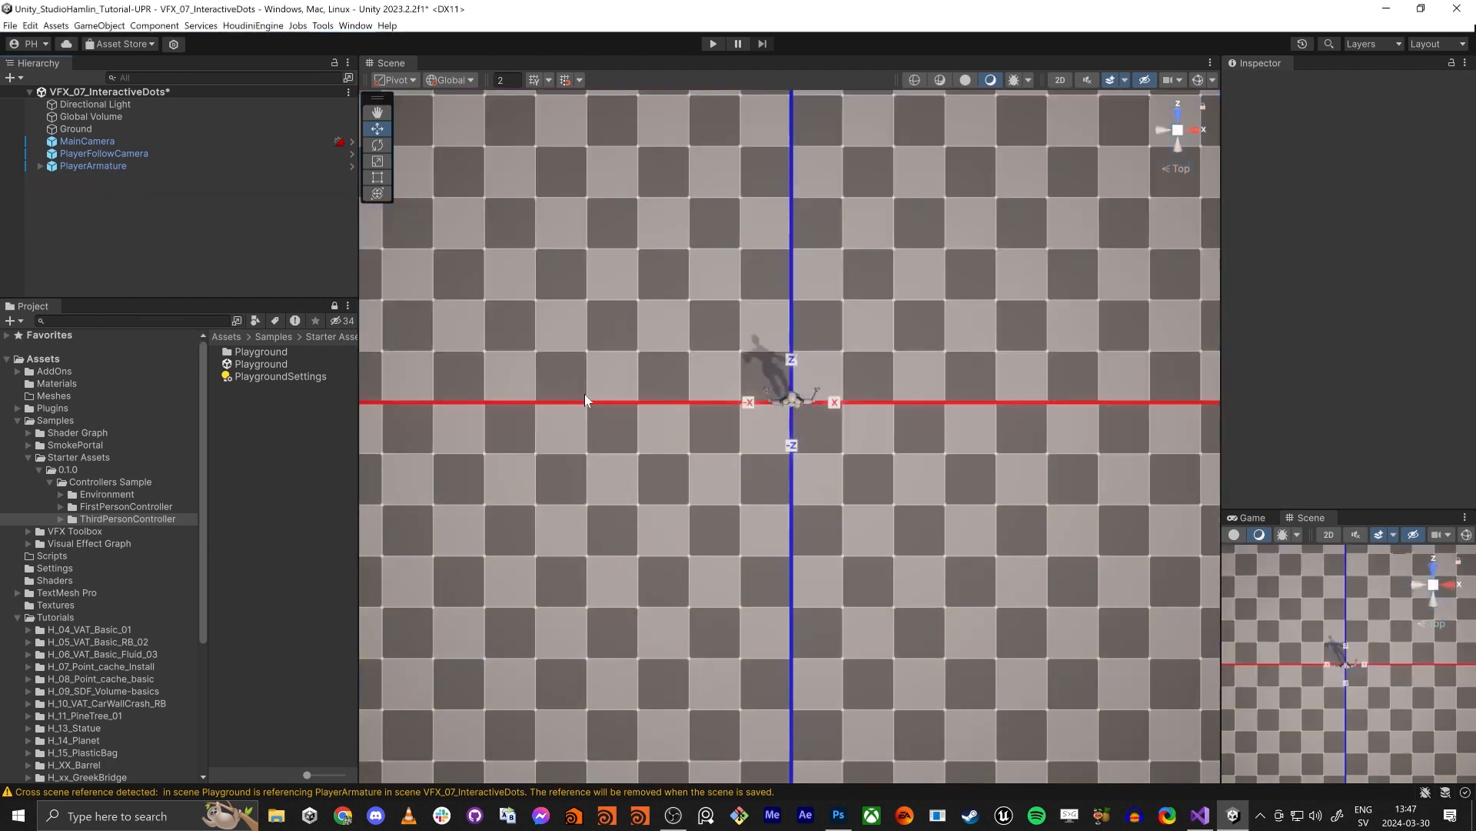
# - Play-test the scene by running the character around the checkered ground, and stop playback
pyautogui.click(713, 44)
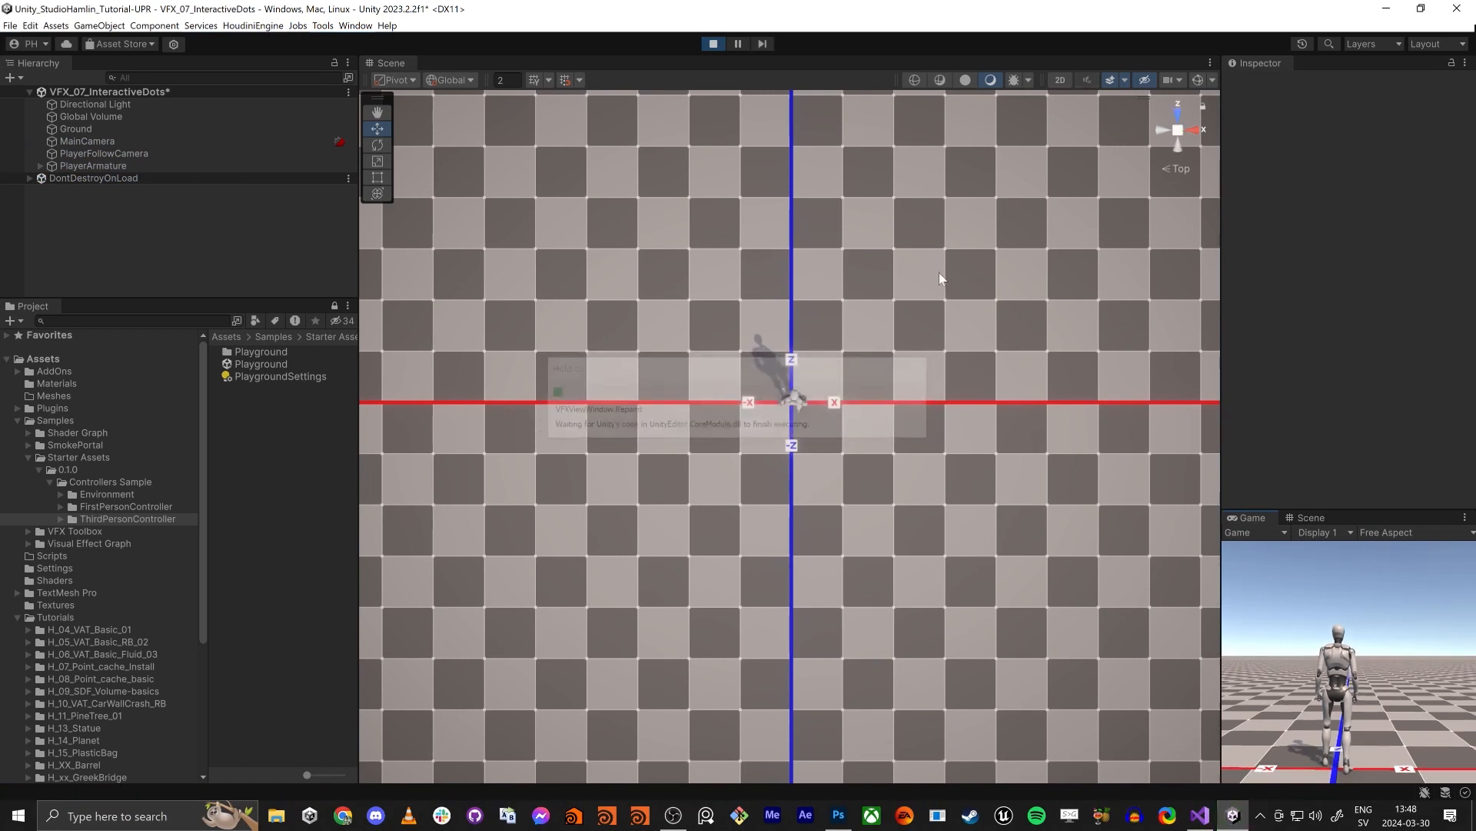
pyautogui.press('w')
pyautogui.press('a')
pyautogui.press('s')
pyautogui.press('d')
pyautogui.press('s')
pyautogui.press('w')
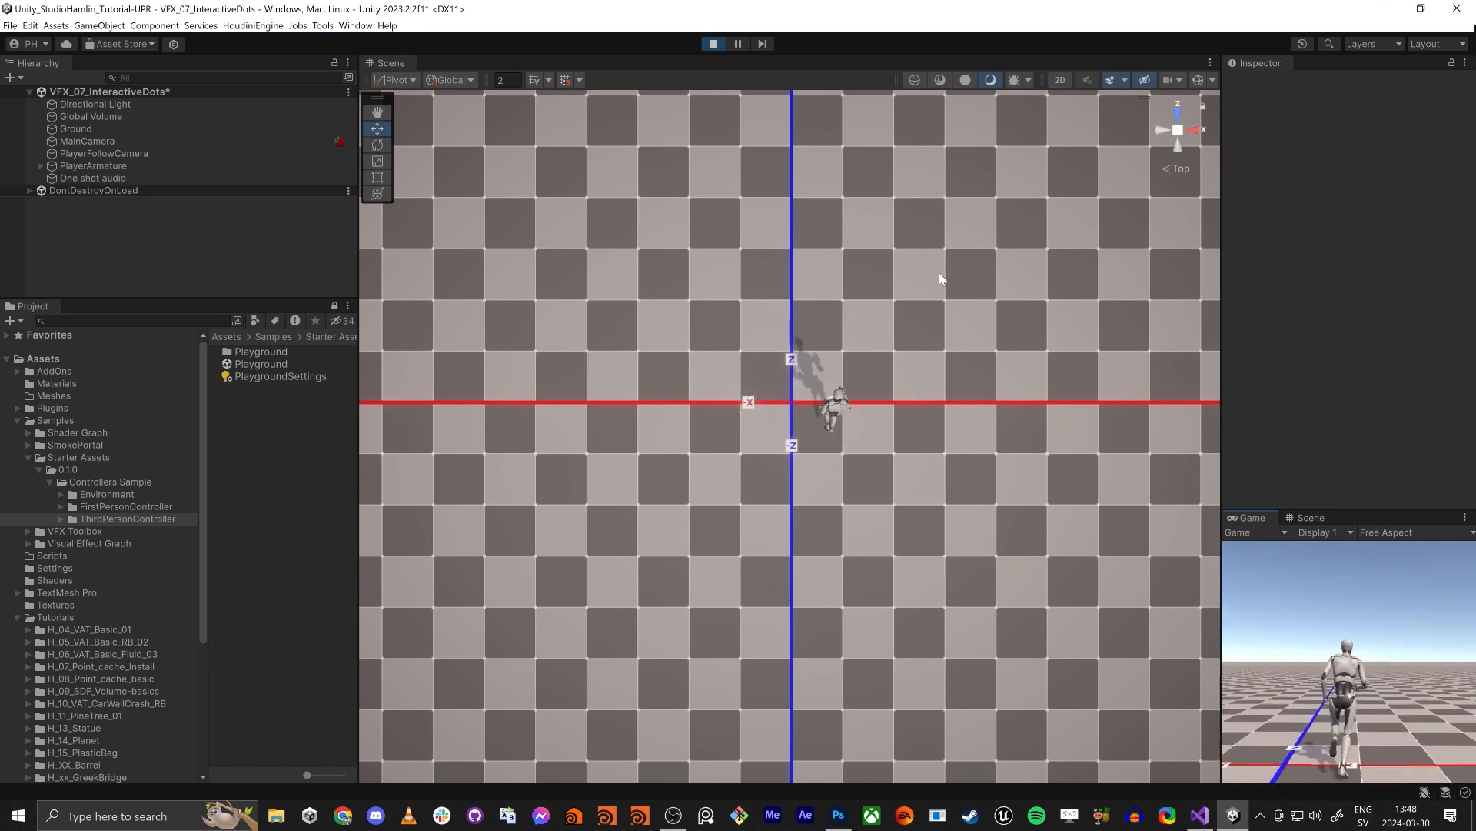
pyautogui.press('a')
pyautogui.click(711, 44)
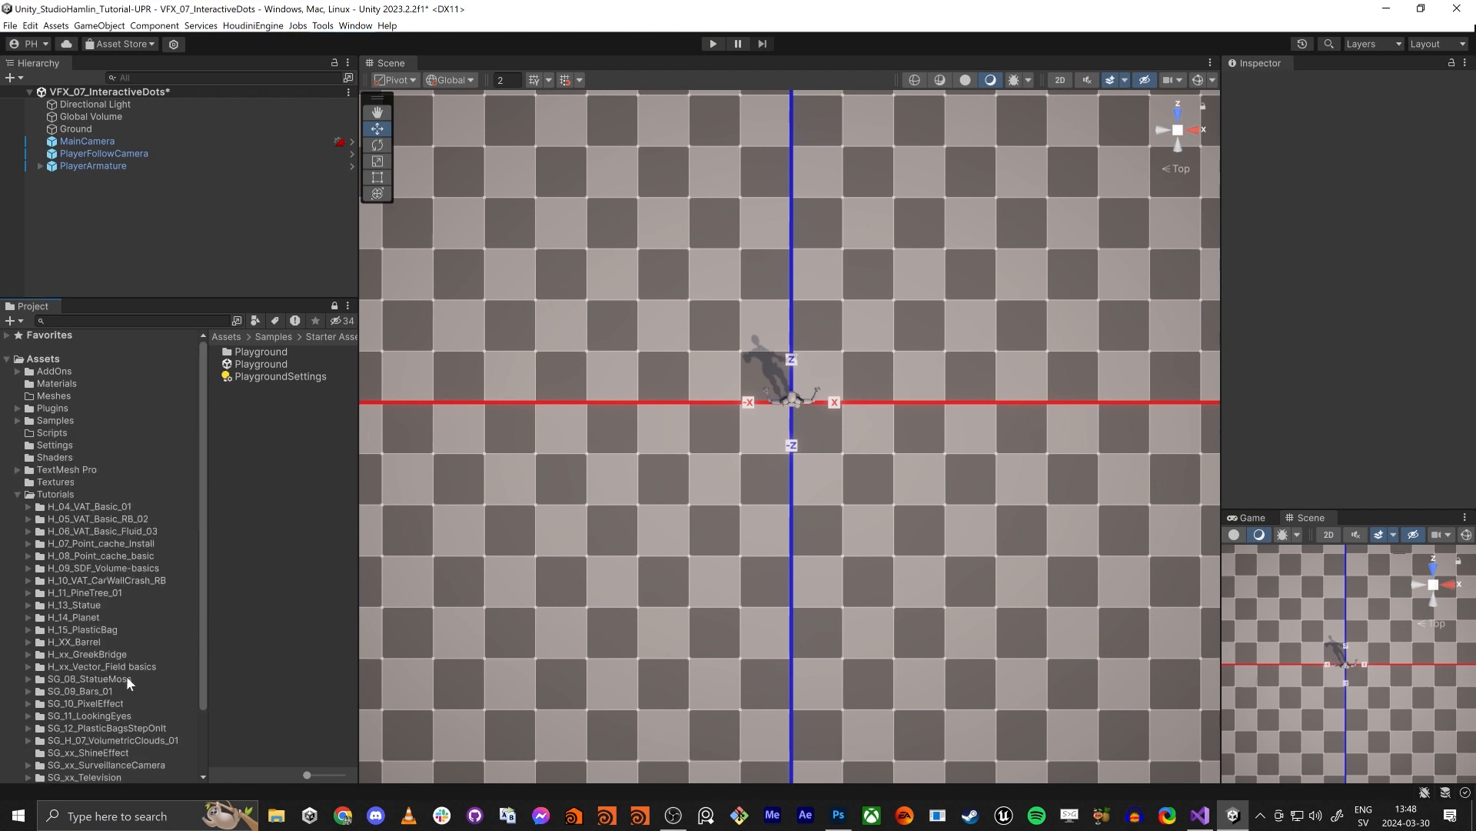
# - Create a Visual Effect Graph from the Minimal System template in the VFX_07_InteractiveDots folder, keeping the default name New VFX
pyautogui.click(17, 421)
pyautogui.scroll(-2, 77, 649)
pyautogui.click(87, 749)
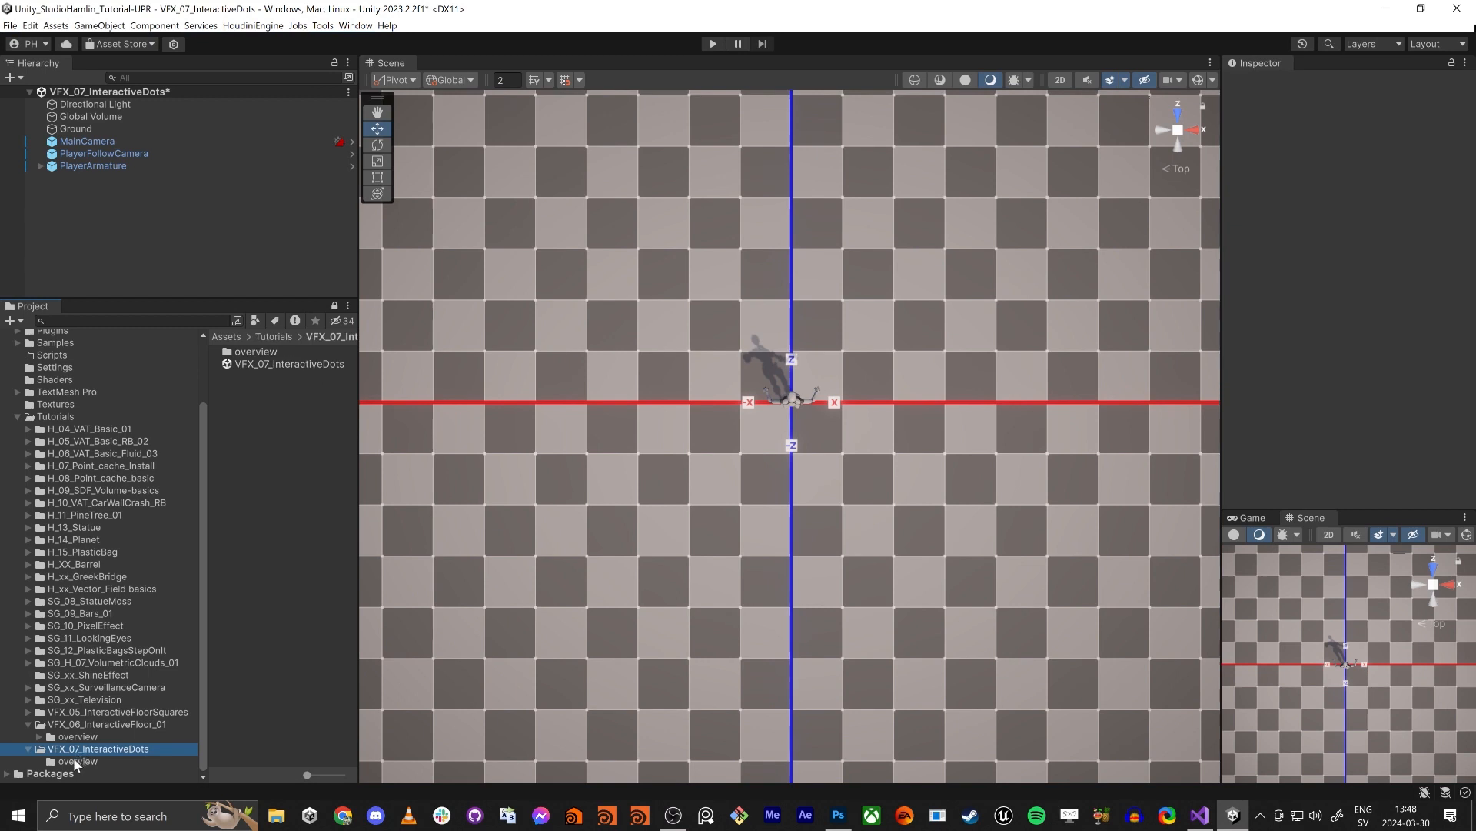
pyautogui.rightClick(259, 435)
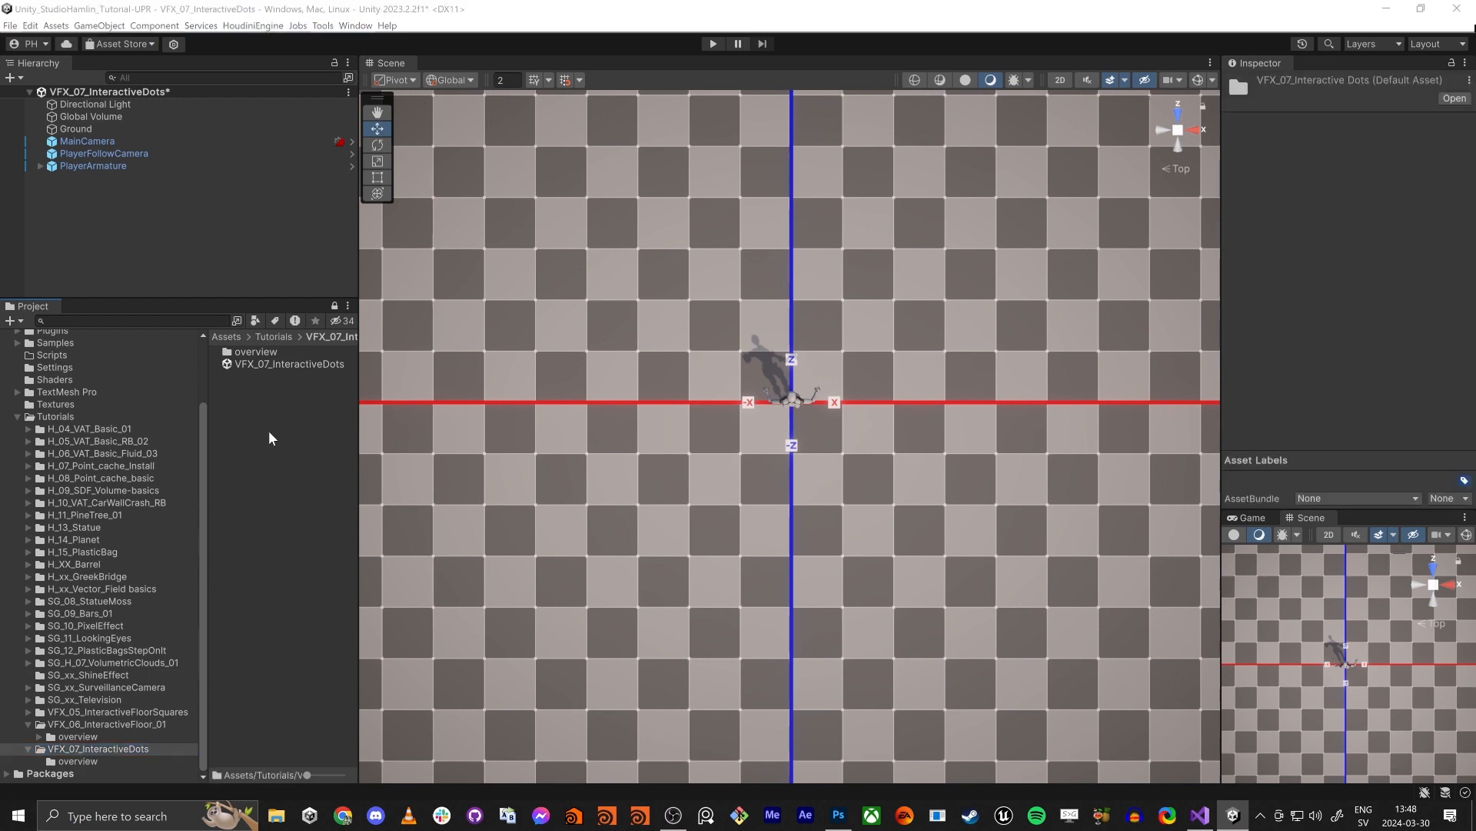
pyautogui.moveTo(359, 398)
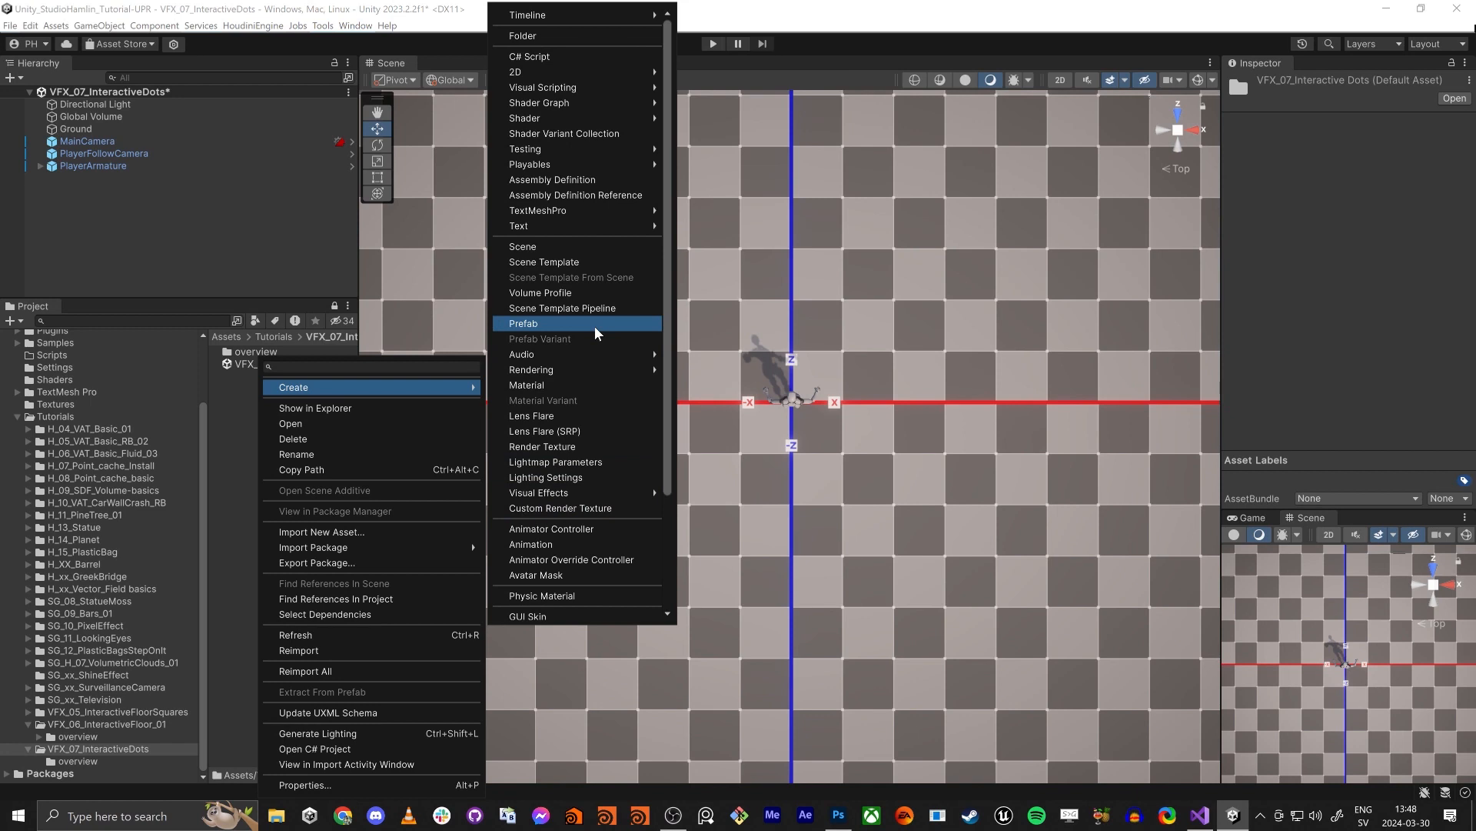
pyautogui.moveTo(623, 495)
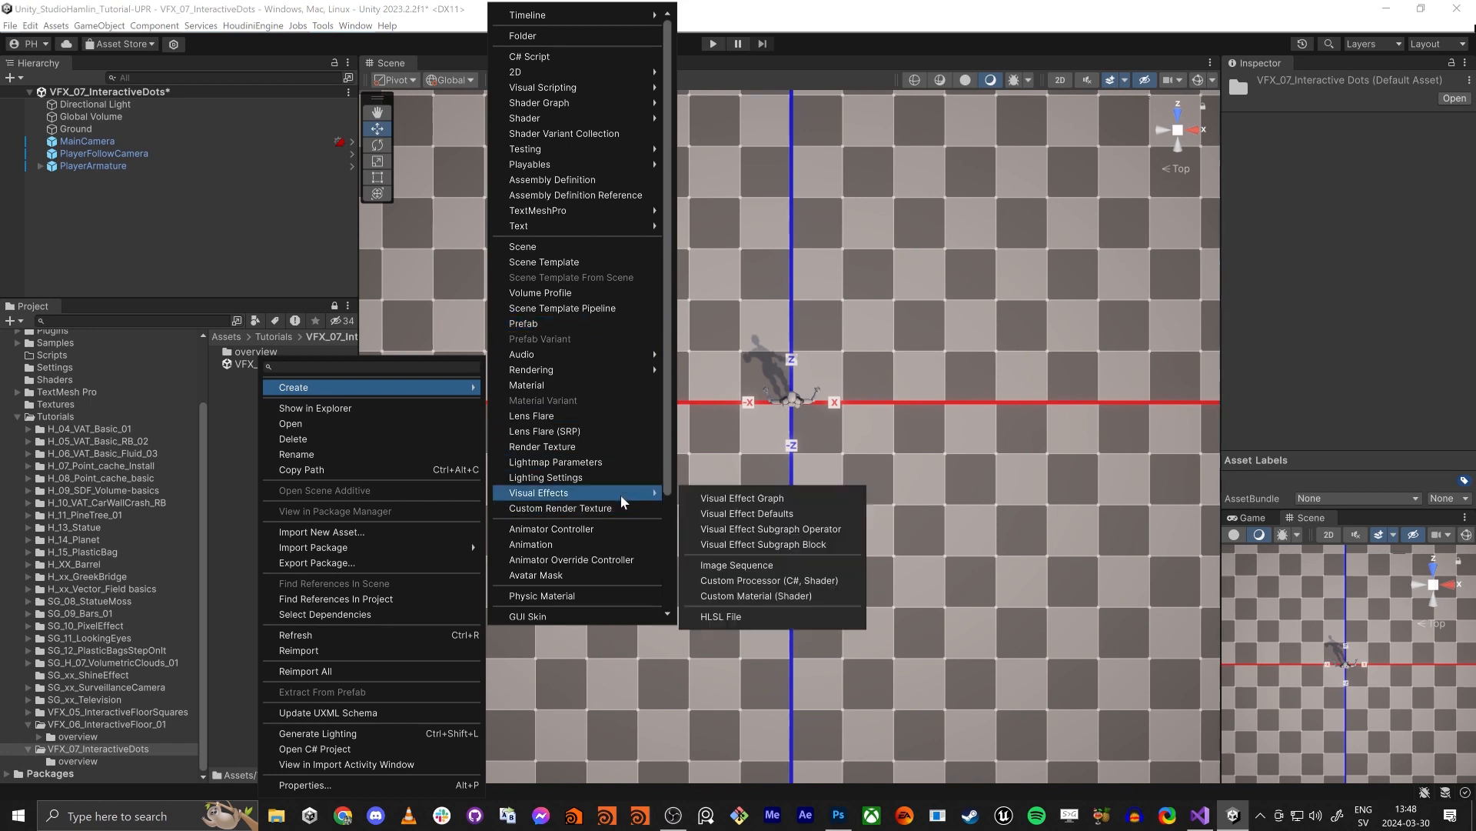
pyautogui.click(743, 498)
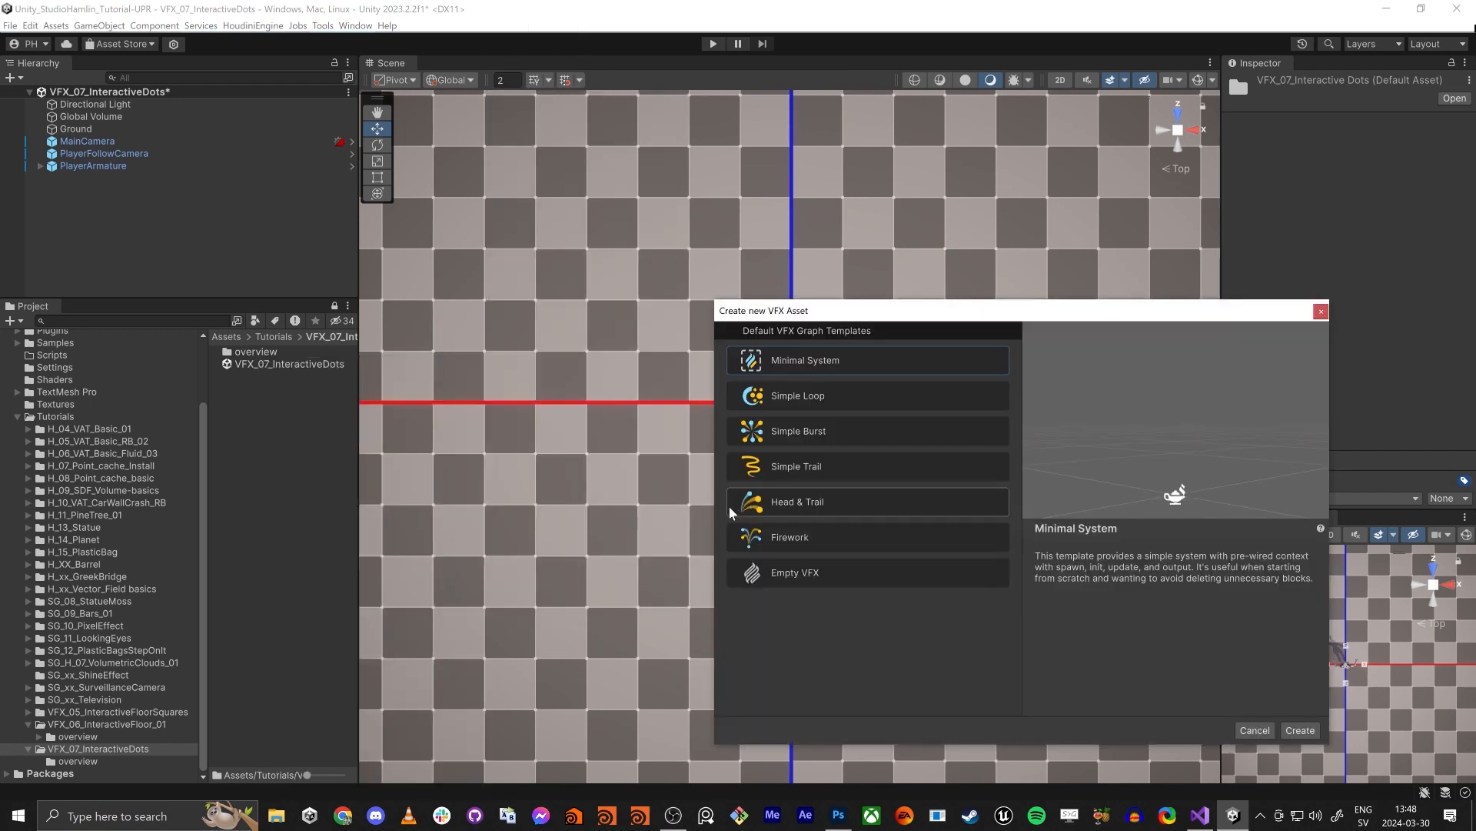
pyautogui.doubleClick(849, 360)
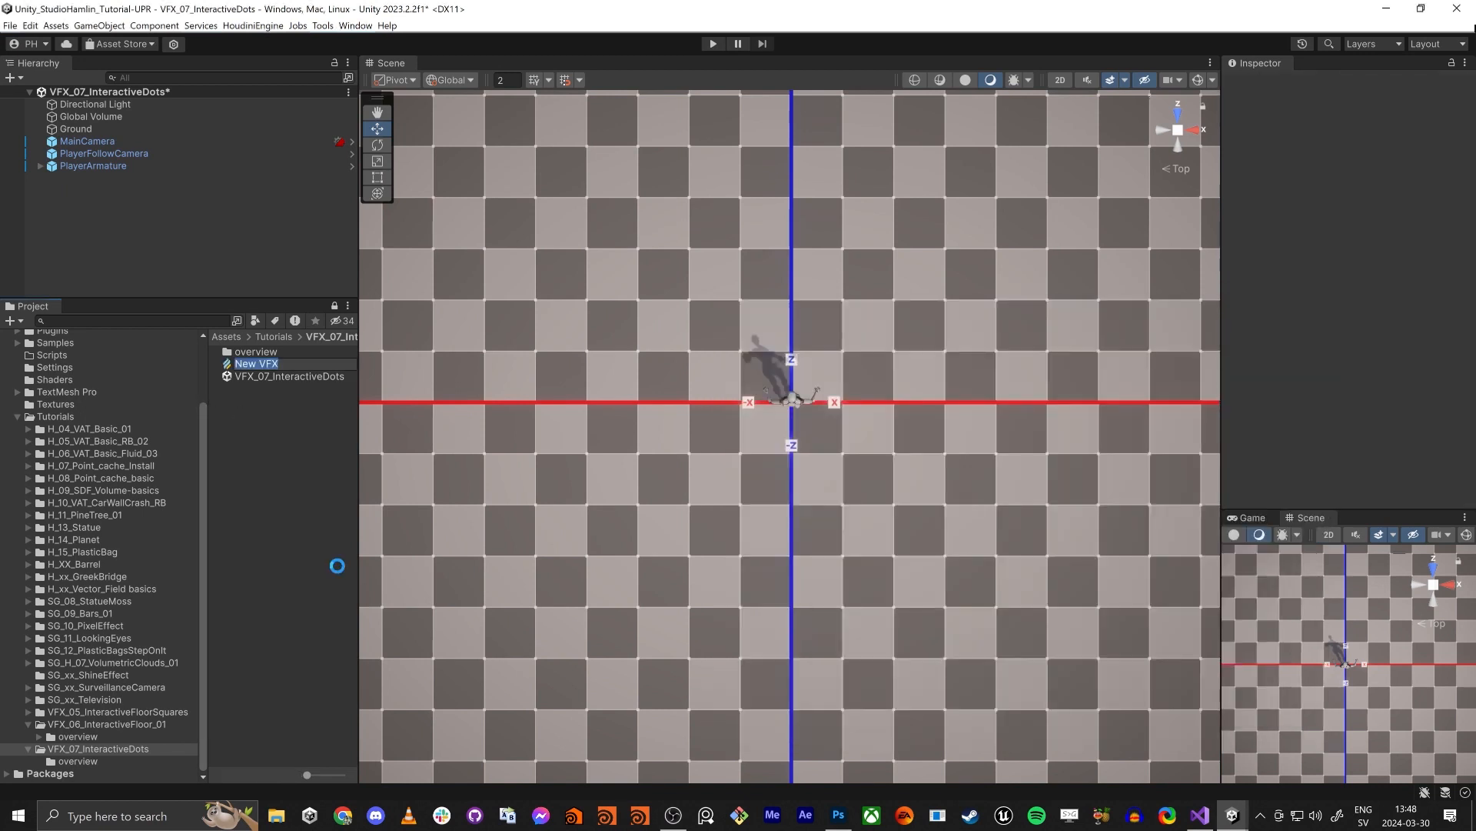
pyautogui.press('Return')
# - Rename the New VFX graph asset as VFX_07_InteractiveDots
pyautogui.press('Down')
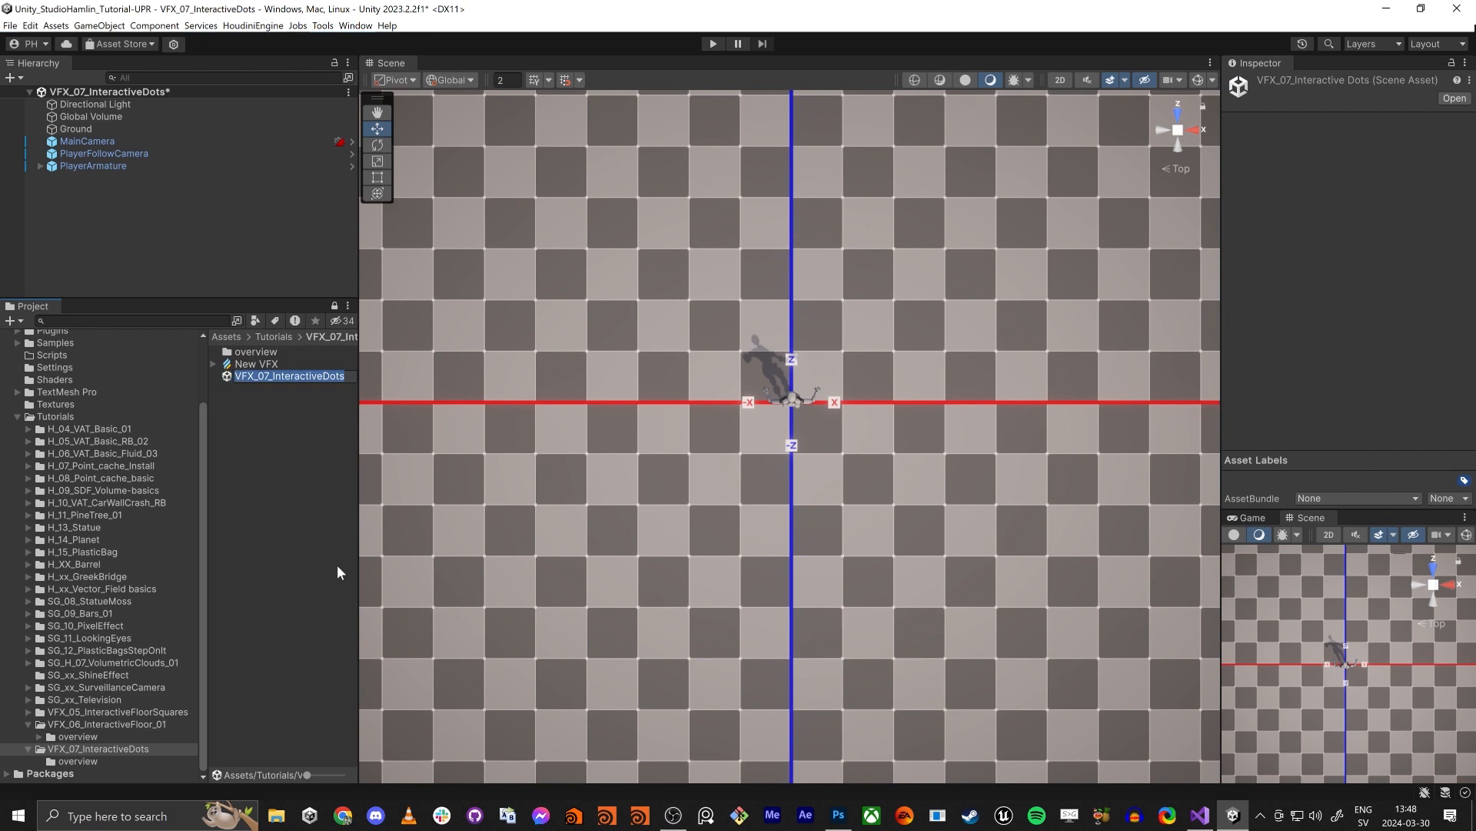
pyautogui.press('Up')
pyautogui.press('F2')
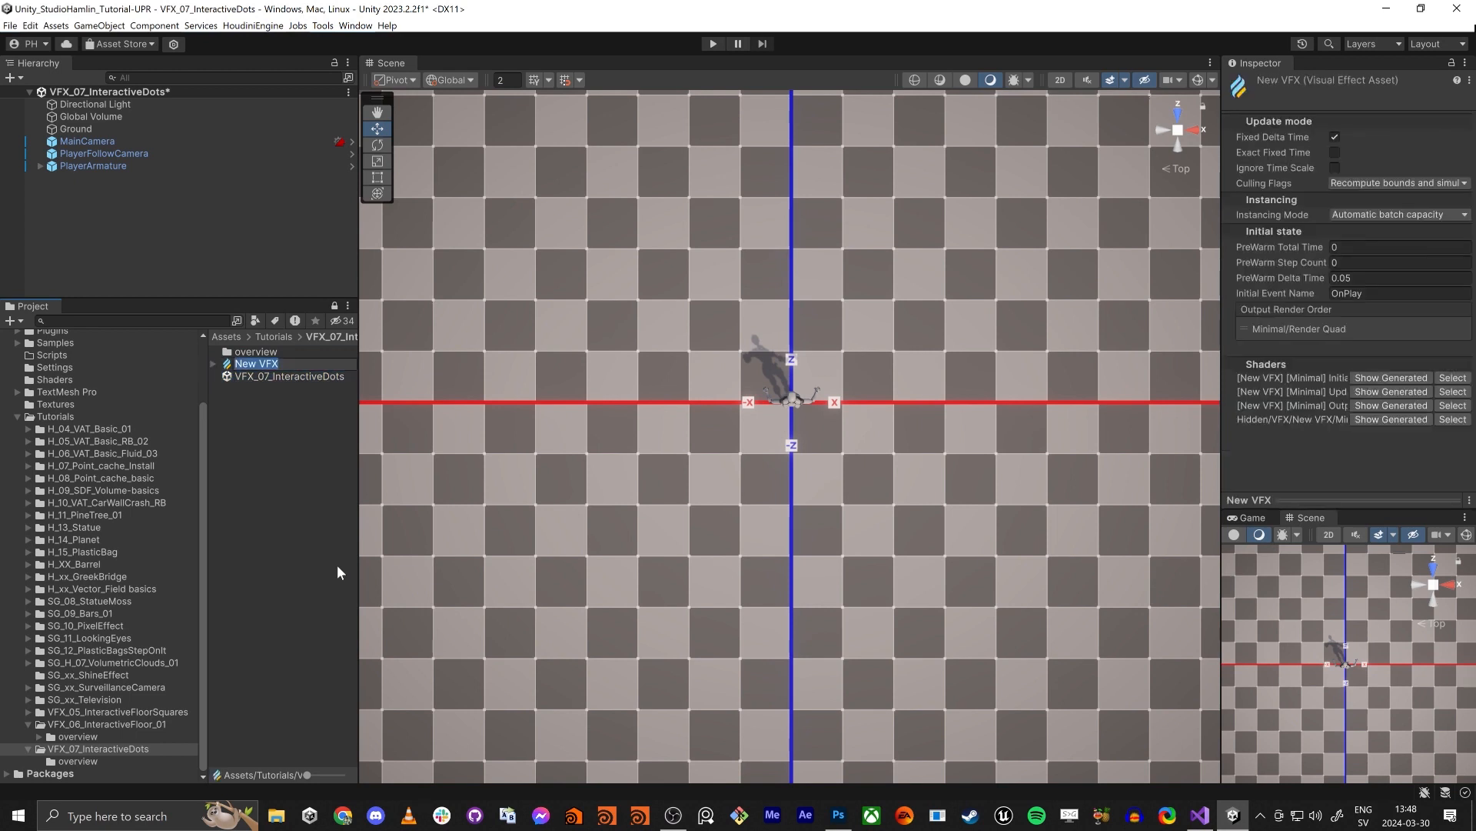
pyautogui.write('VFX_07_InteractiveDots')
pyautogui.press('Return')
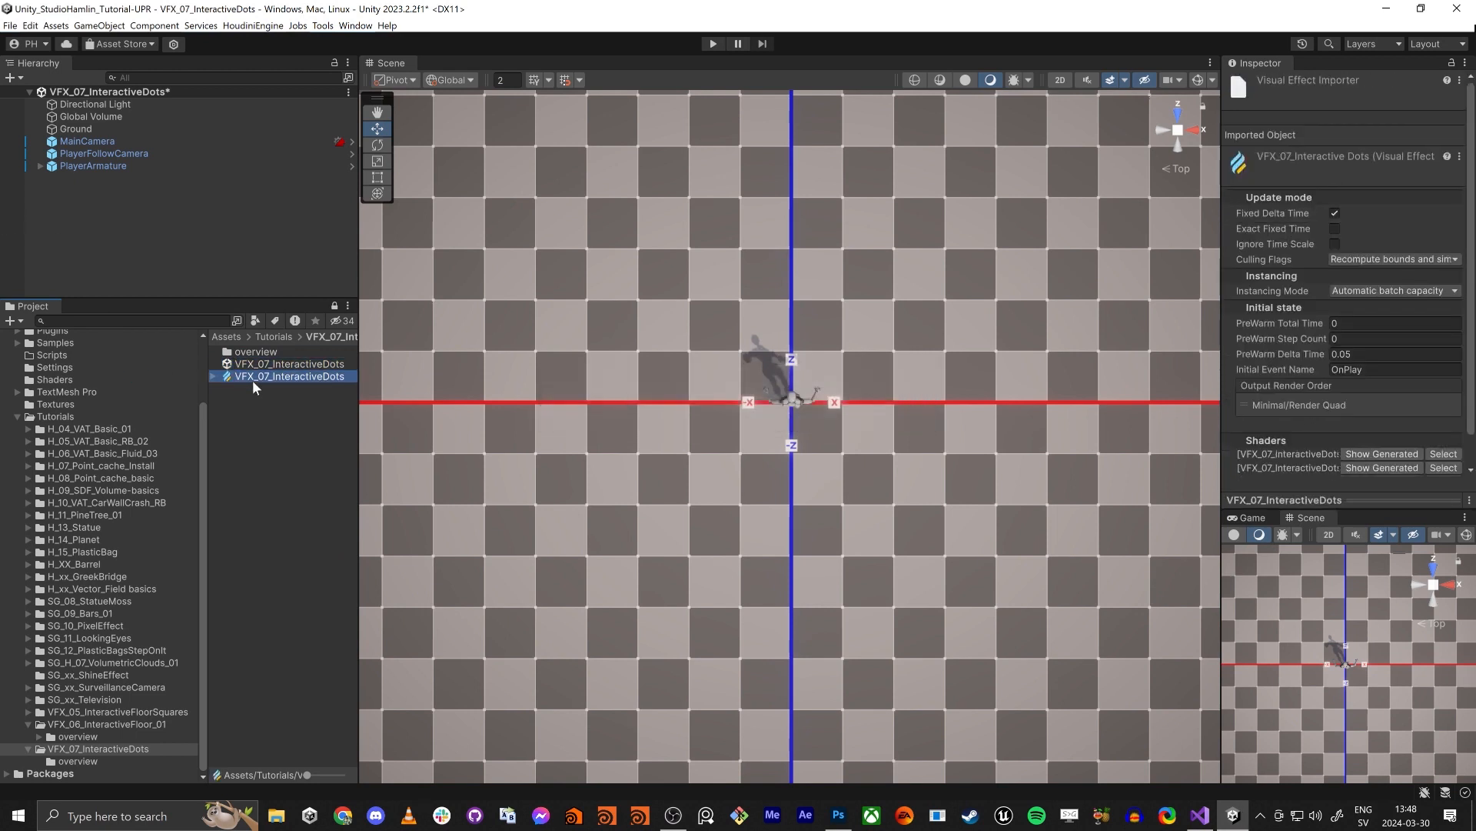
# - Add the VFX_07_InteractiveDots effect to the scene and attach the VFX_07_SetPosition script from the overview folder to it
pyautogui.moveTo(254, 377); pyautogui.dragTo(41, 166)
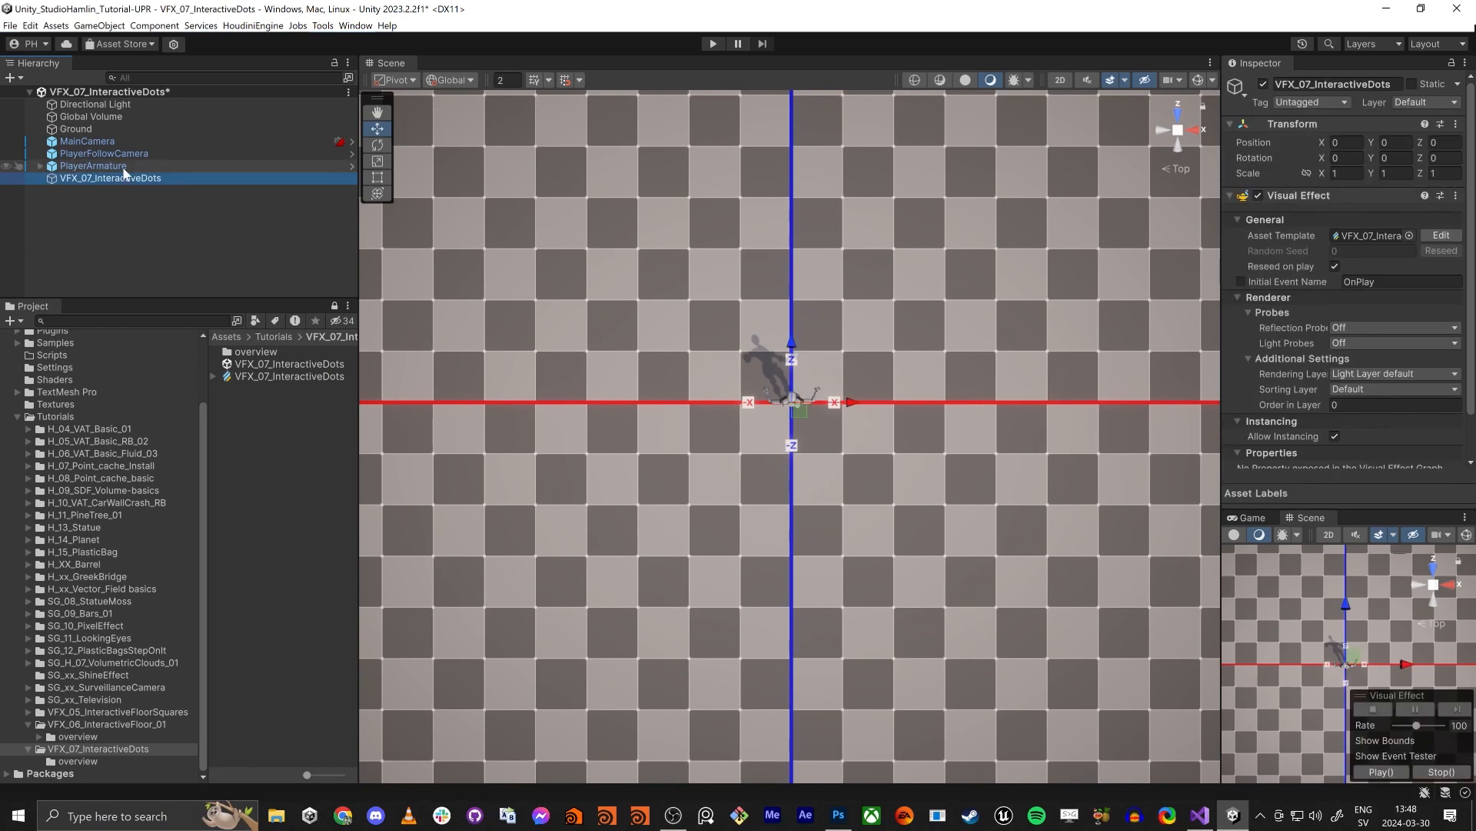
pyautogui.click(74, 762)
pyautogui.moveTo(242, 390); pyautogui.dragTo(94, 178)
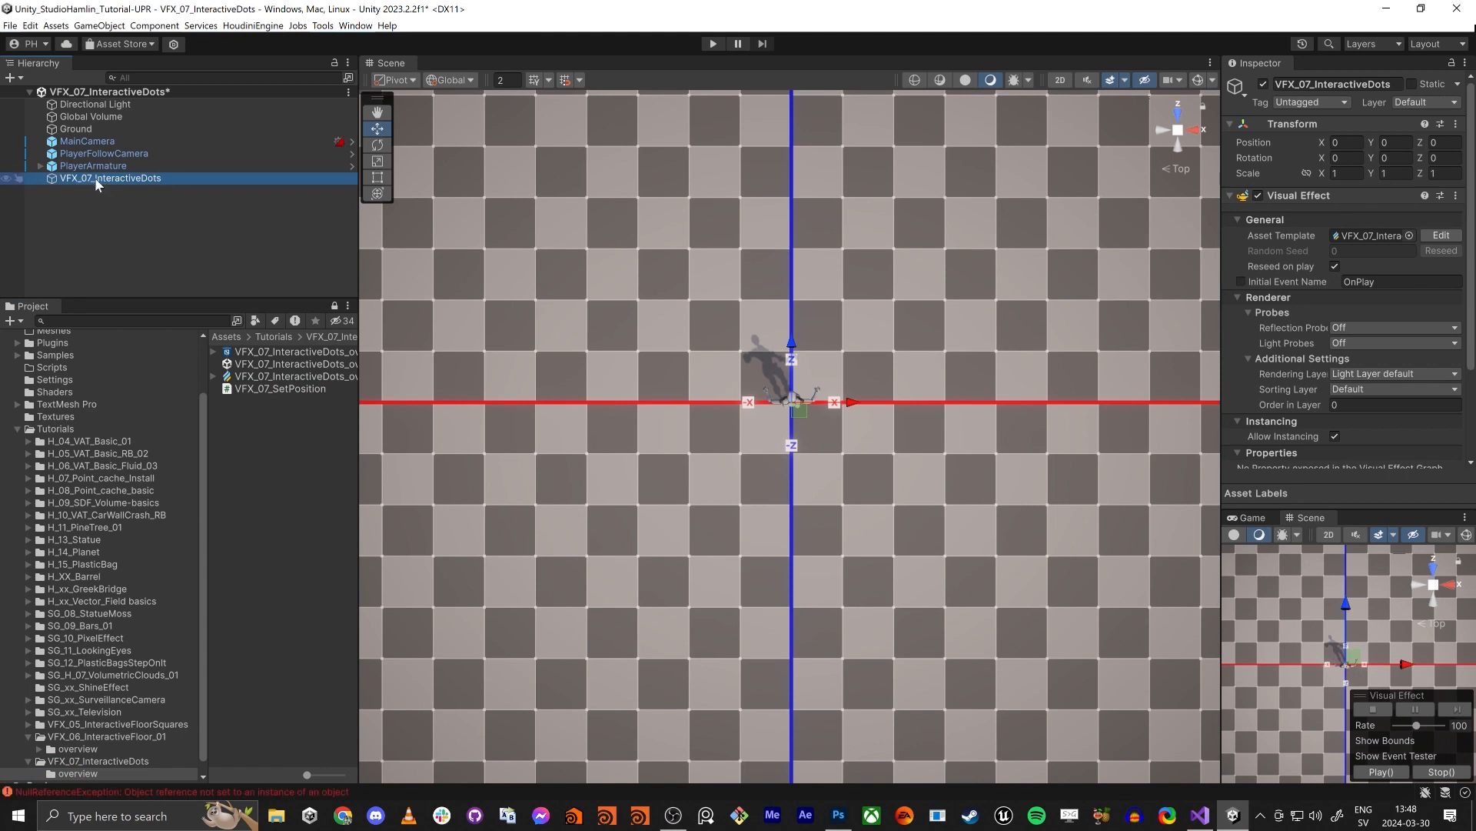
pyautogui.click(77, 762)
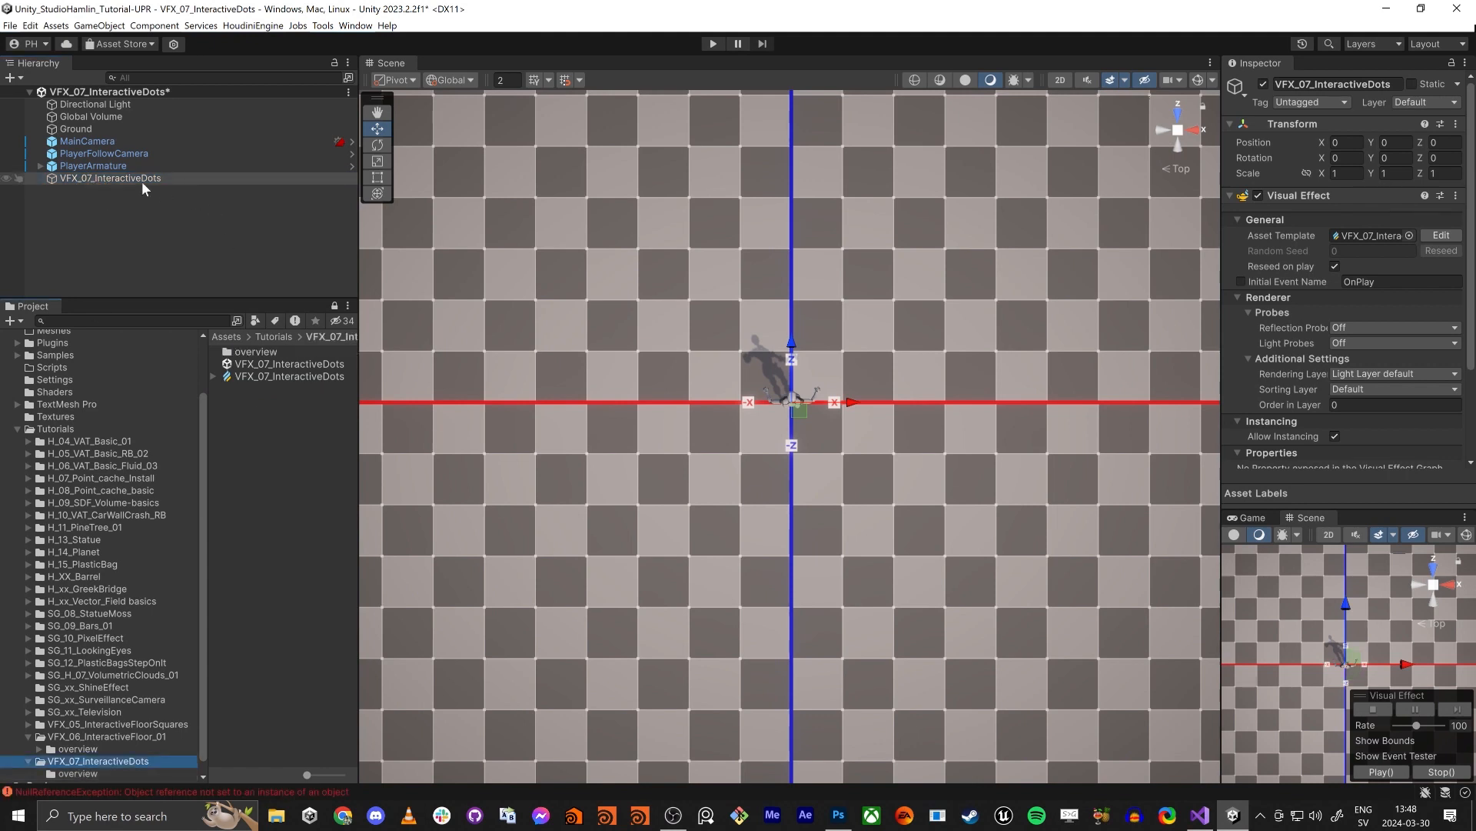
# - Collapse the effect object's Transform, Renderer and Visual Effect sections and enlarge the Inspector so the Set Position script is in view
pyautogui.click(98, 177)
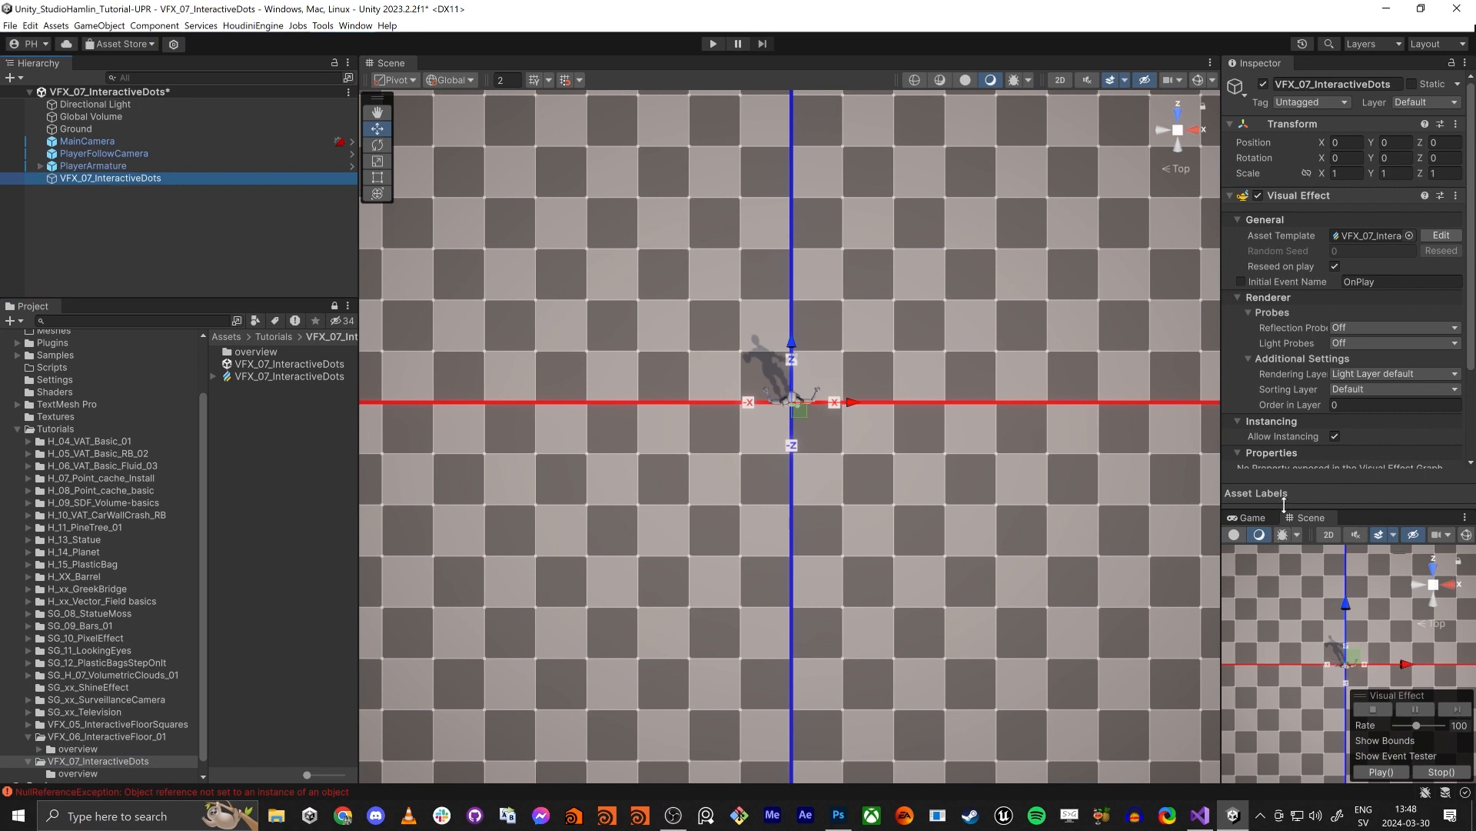
pyautogui.click(1235, 124)
pyautogui.click(1236, 243)
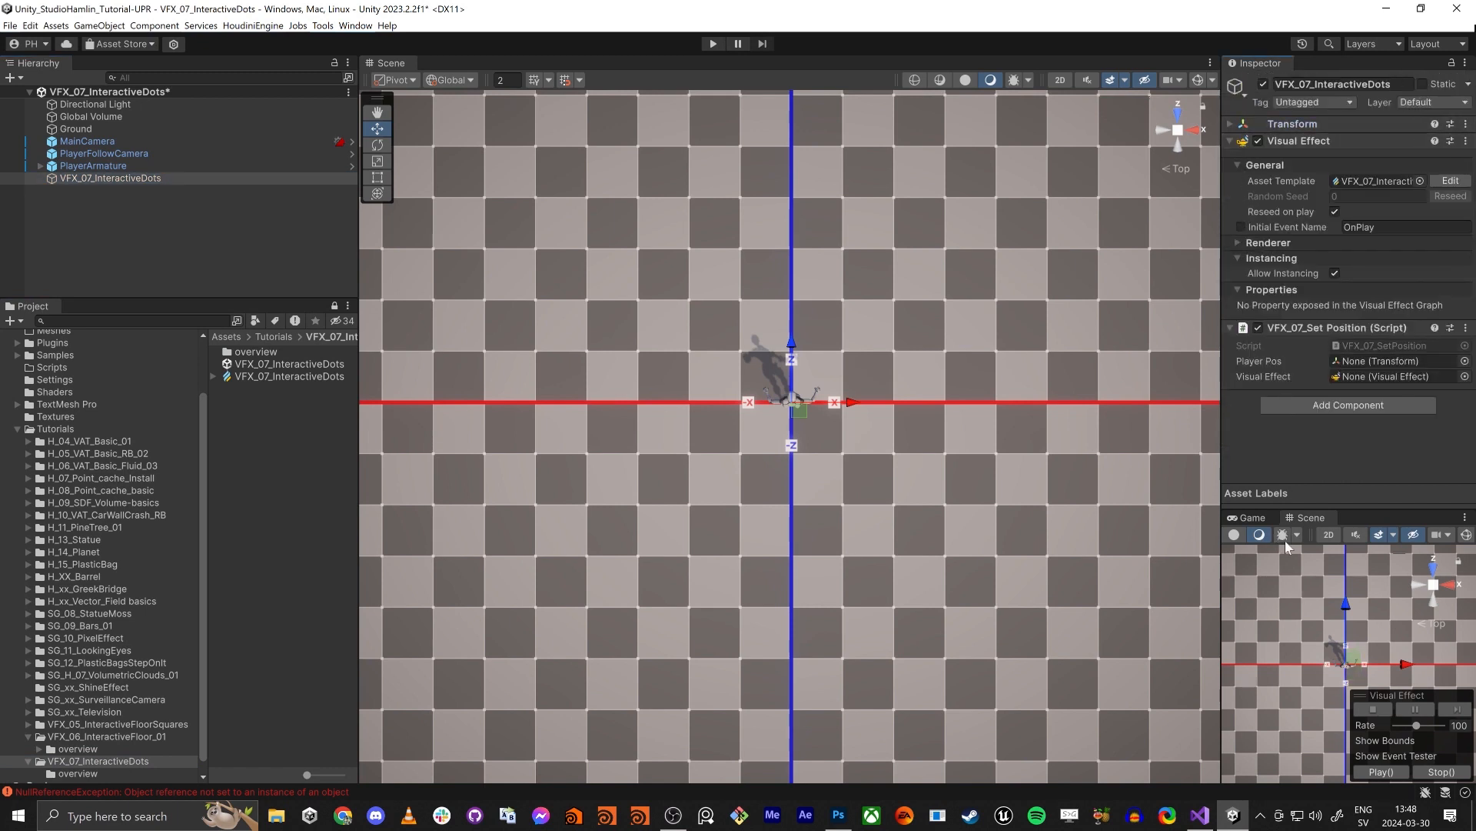
pyautogui.moveTo(1317, 517); pyautogui.dragTo(1290, 722)
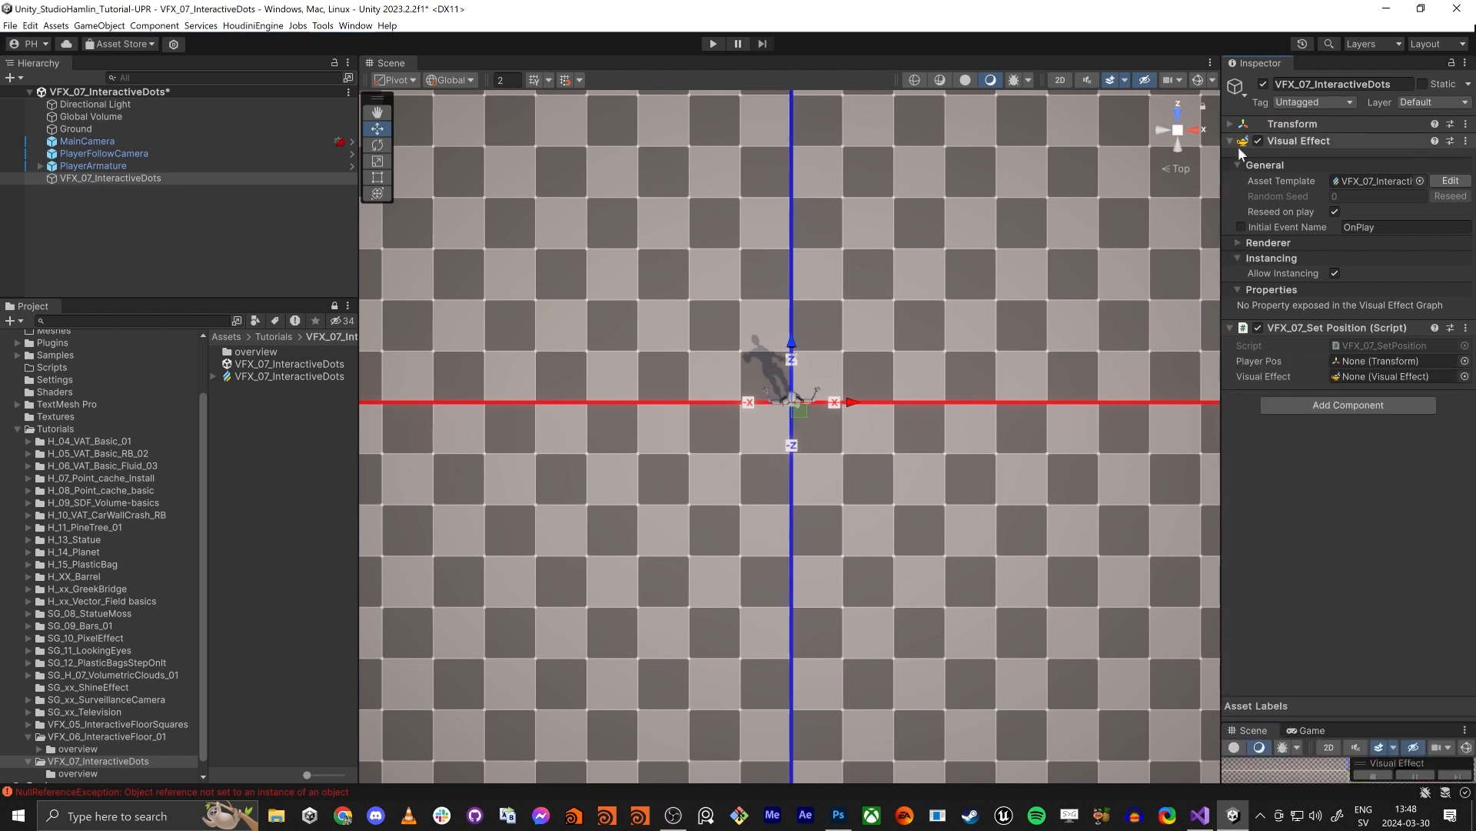
pyautogui.click(1299, 143)
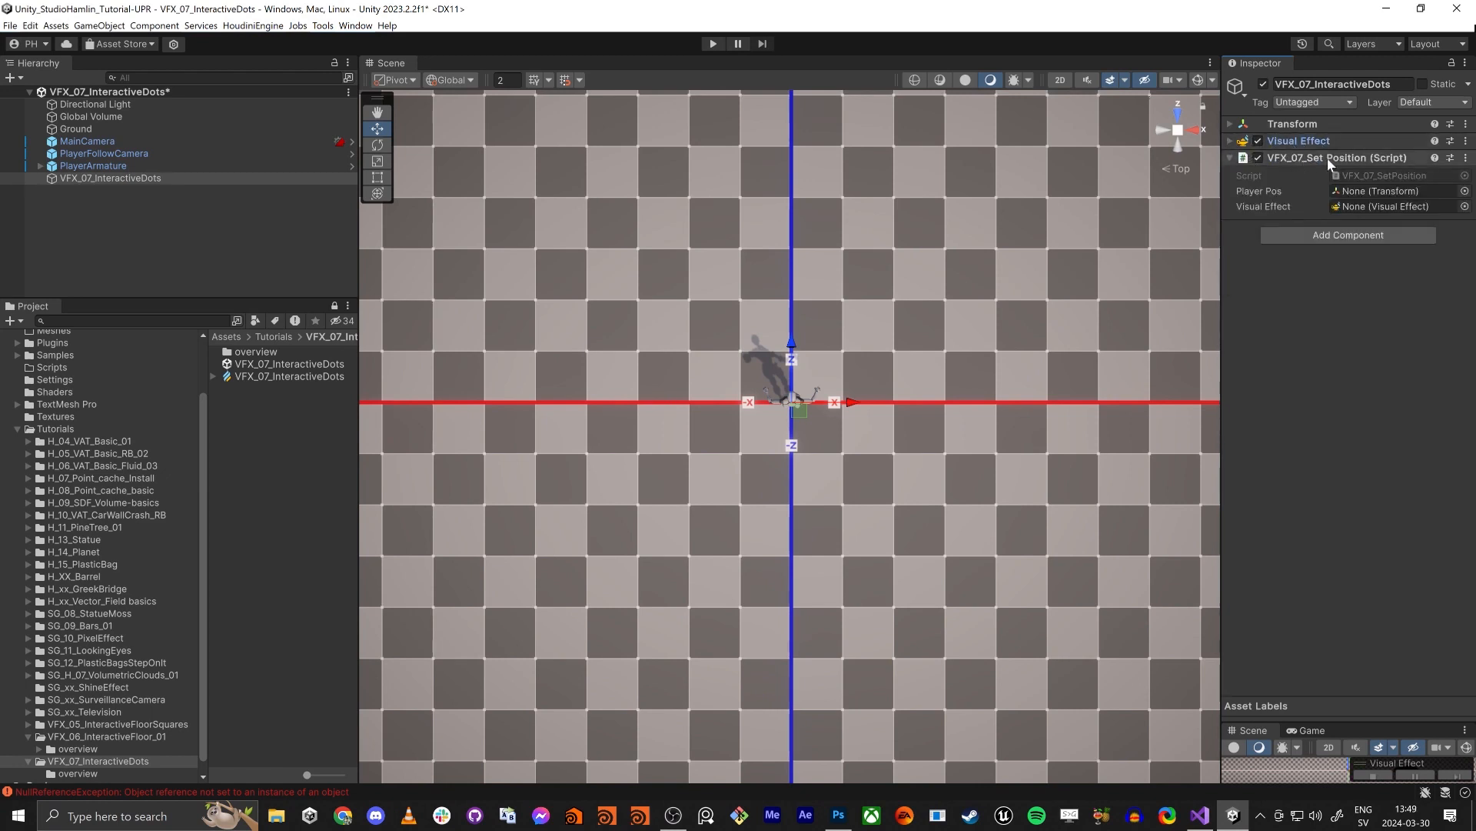
# - Open the VFX_07_SetPosition script in Visual Studio and insert a blank line after [ExecuteInEditMode]
pyautogui.click(1383, 177)
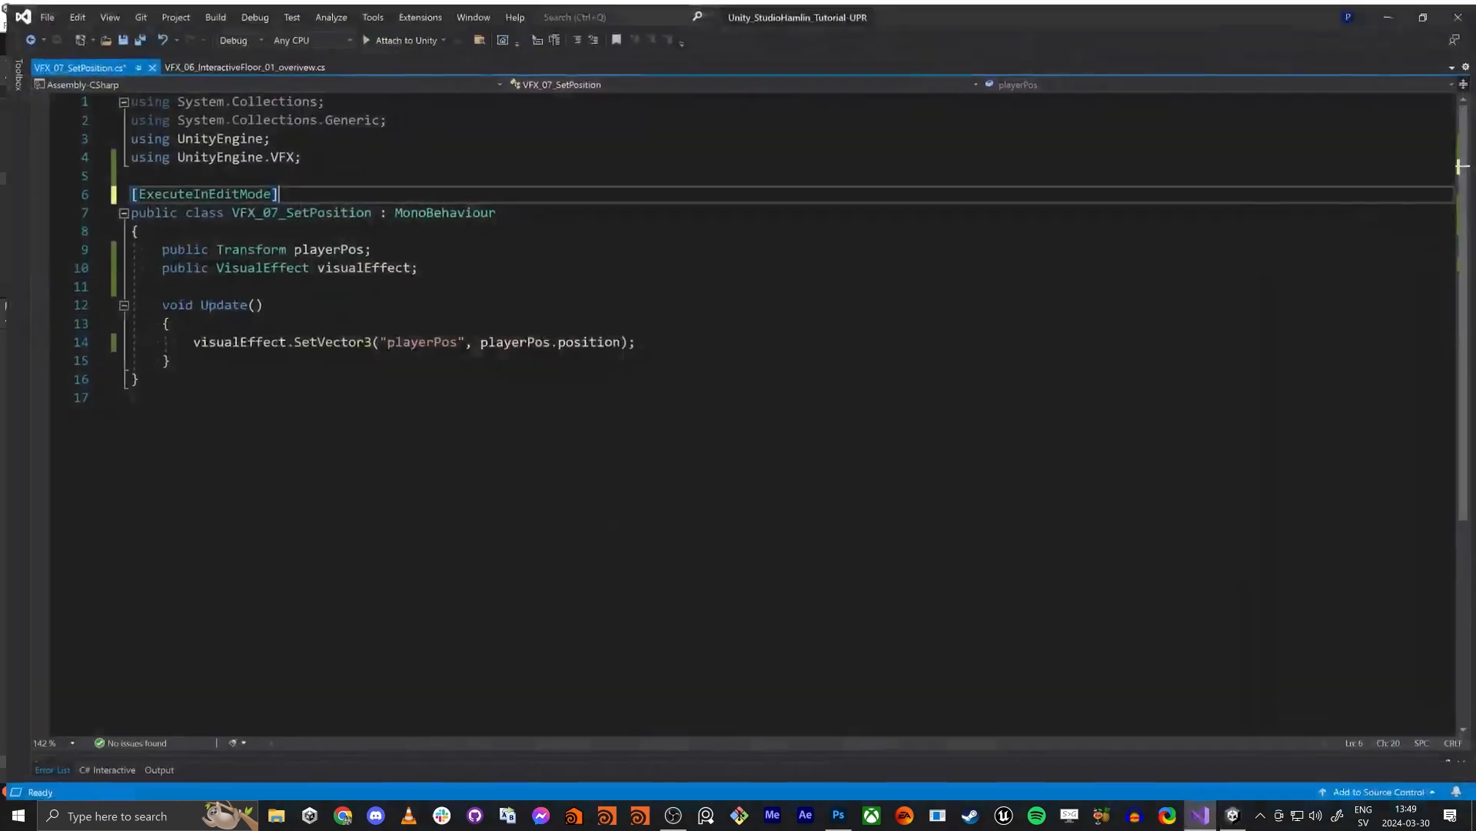
pyautogui.tripleClick(243, 196)
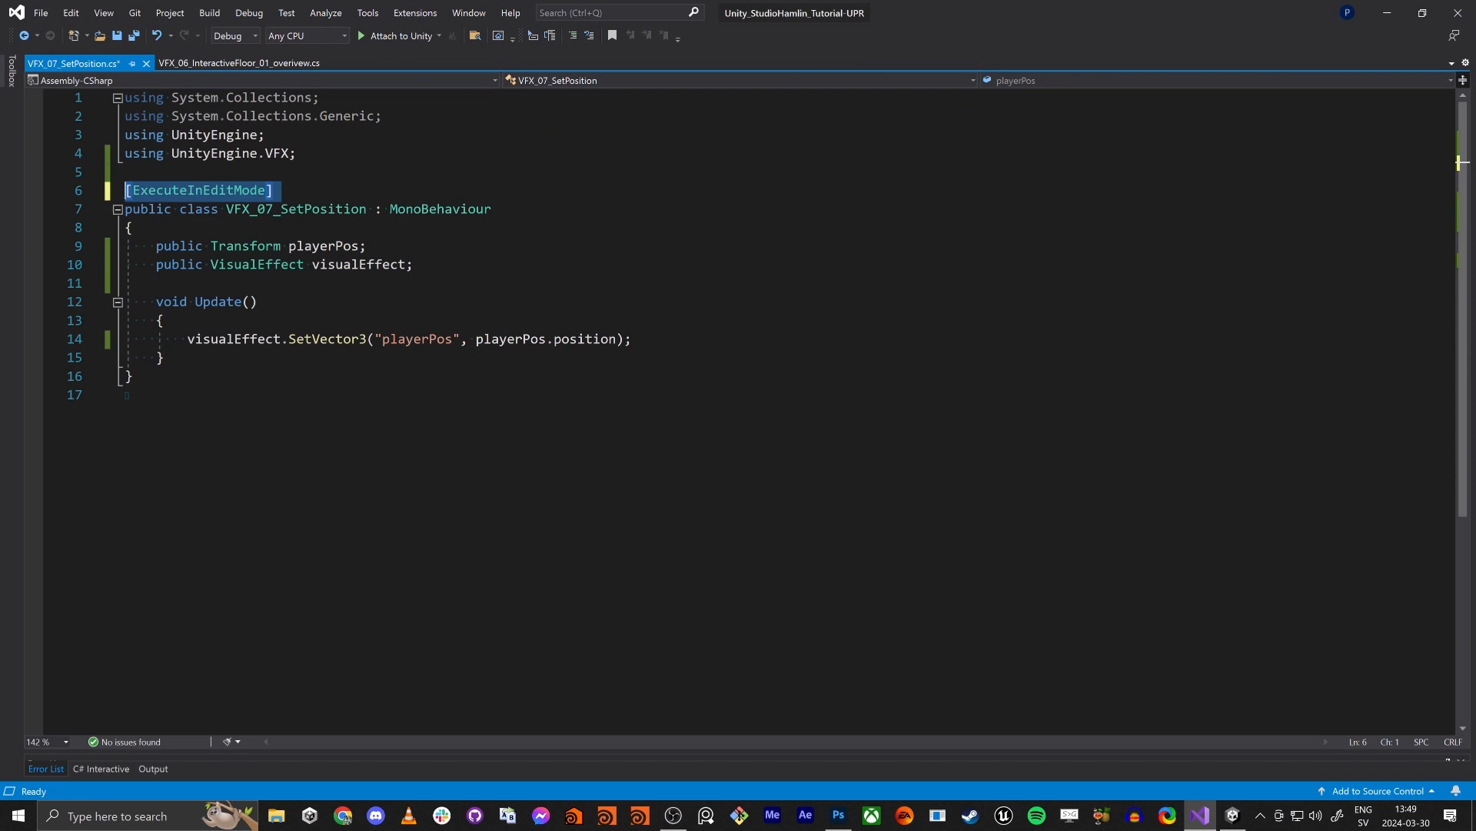
pyautogui.press('End')
pyautogui.press('Return')
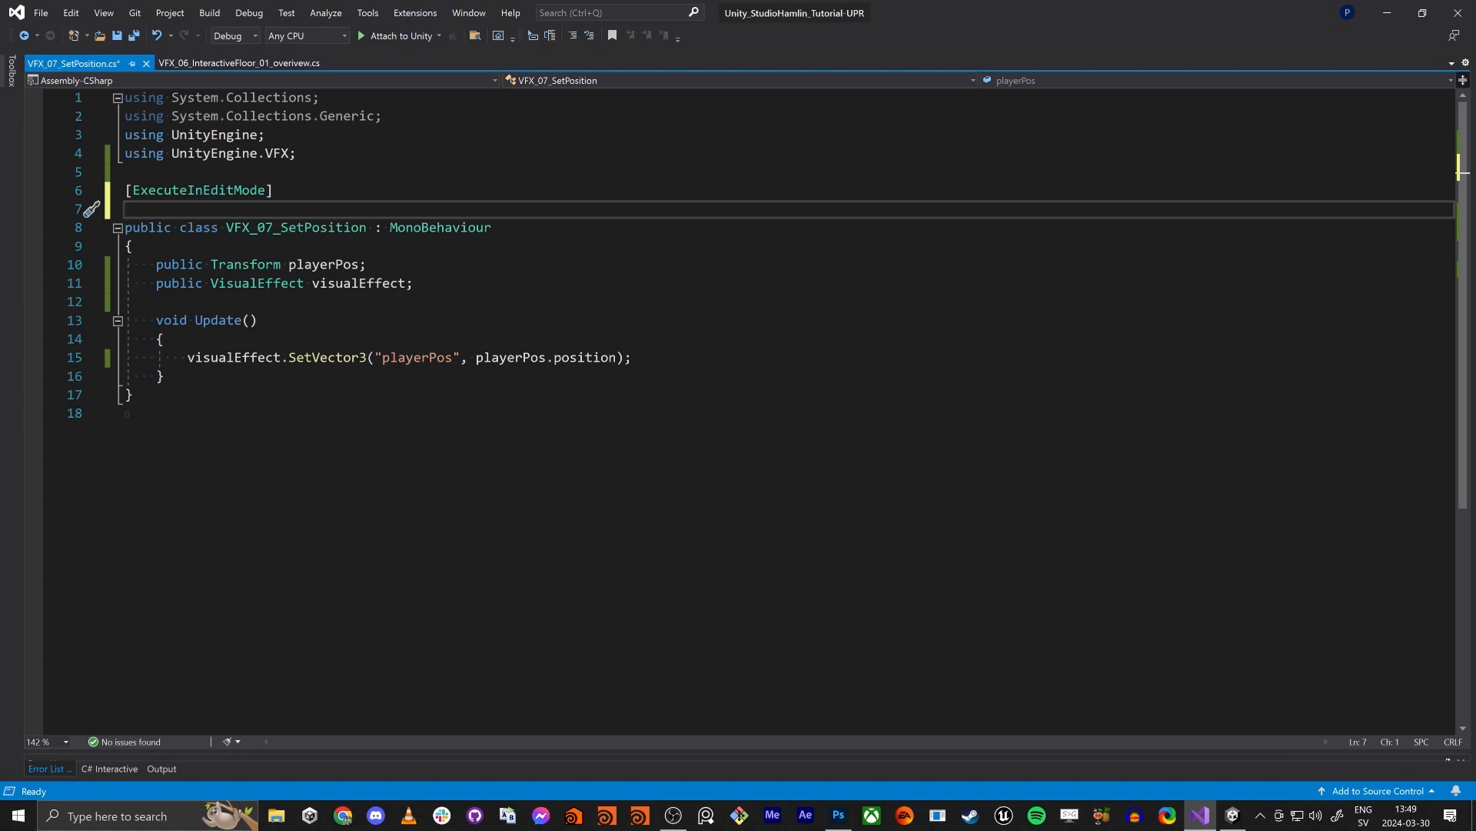
# - Examine the script's playerPos and visualEffect variables, the SetVector3 call in Update and the UnityEngine.VFX import
pyautogui.doubleClick(329, 266)
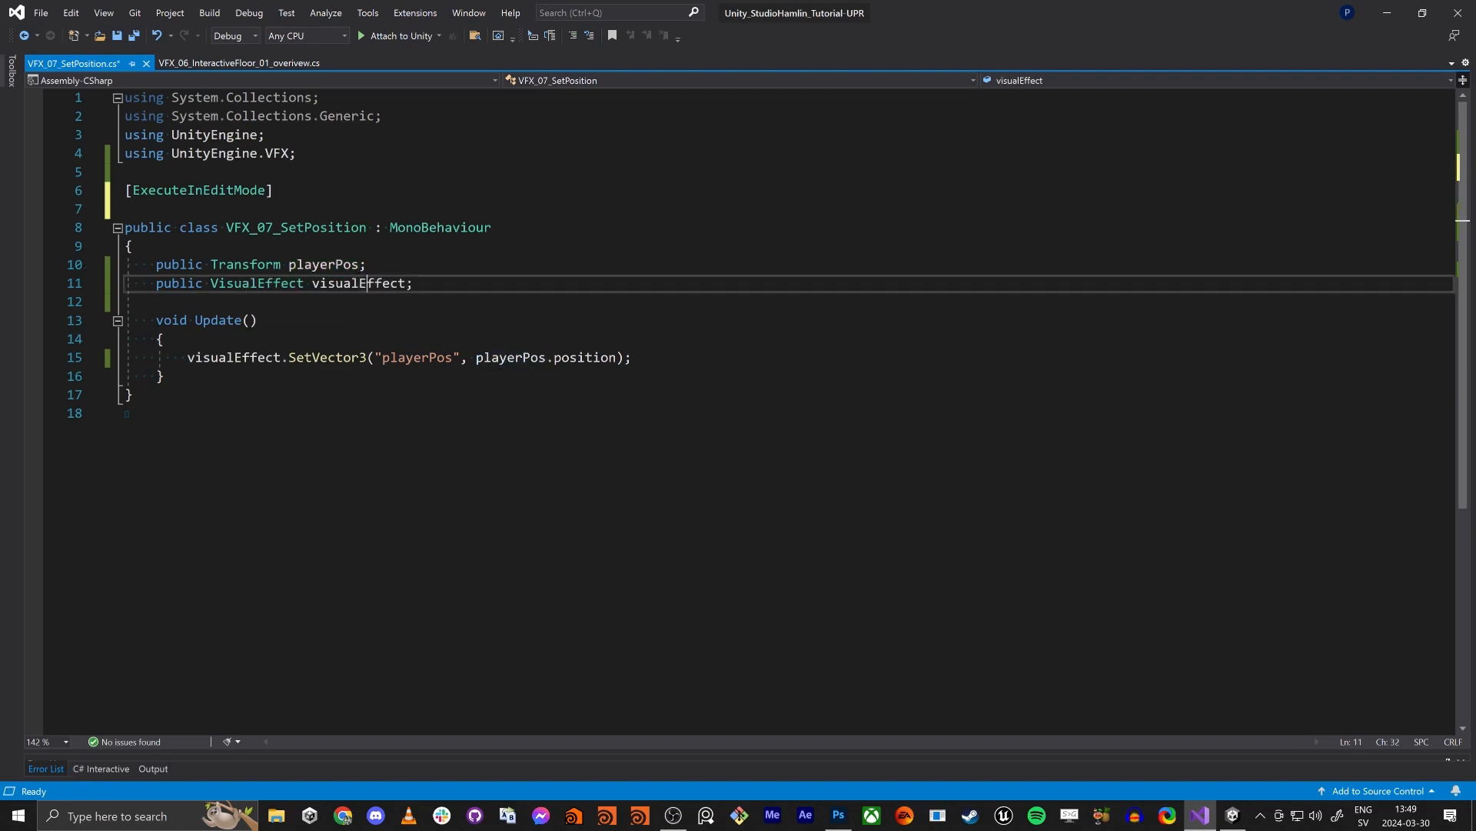
pyautogui.doubleClick(366, 286)
pyautogui.click(316, 446)
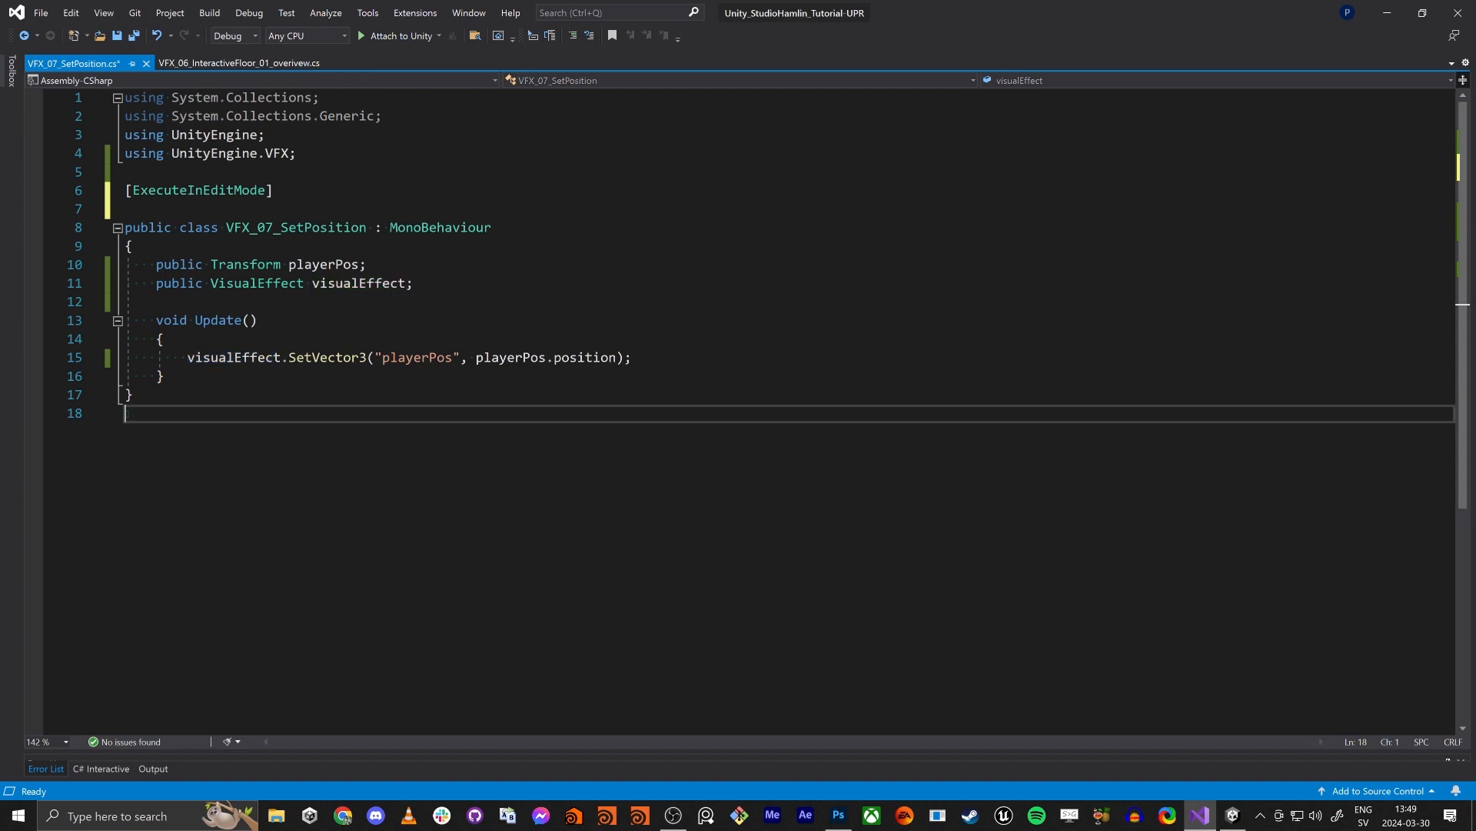
pyautogui.doubleClick(238, 361)
pyautogui.doubleClick(336, 358)
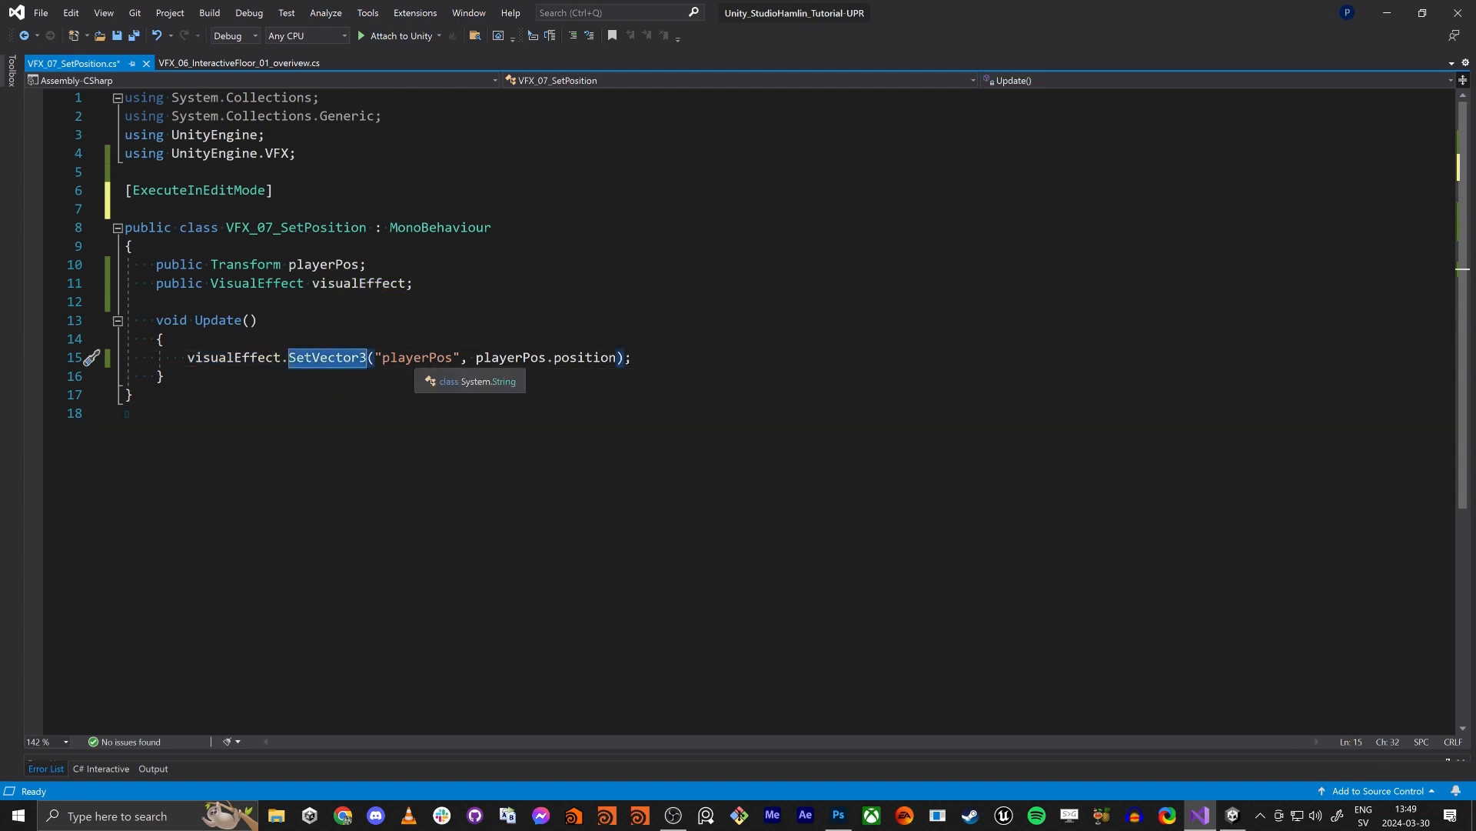
pyautogui.doubleClick(429, 357)
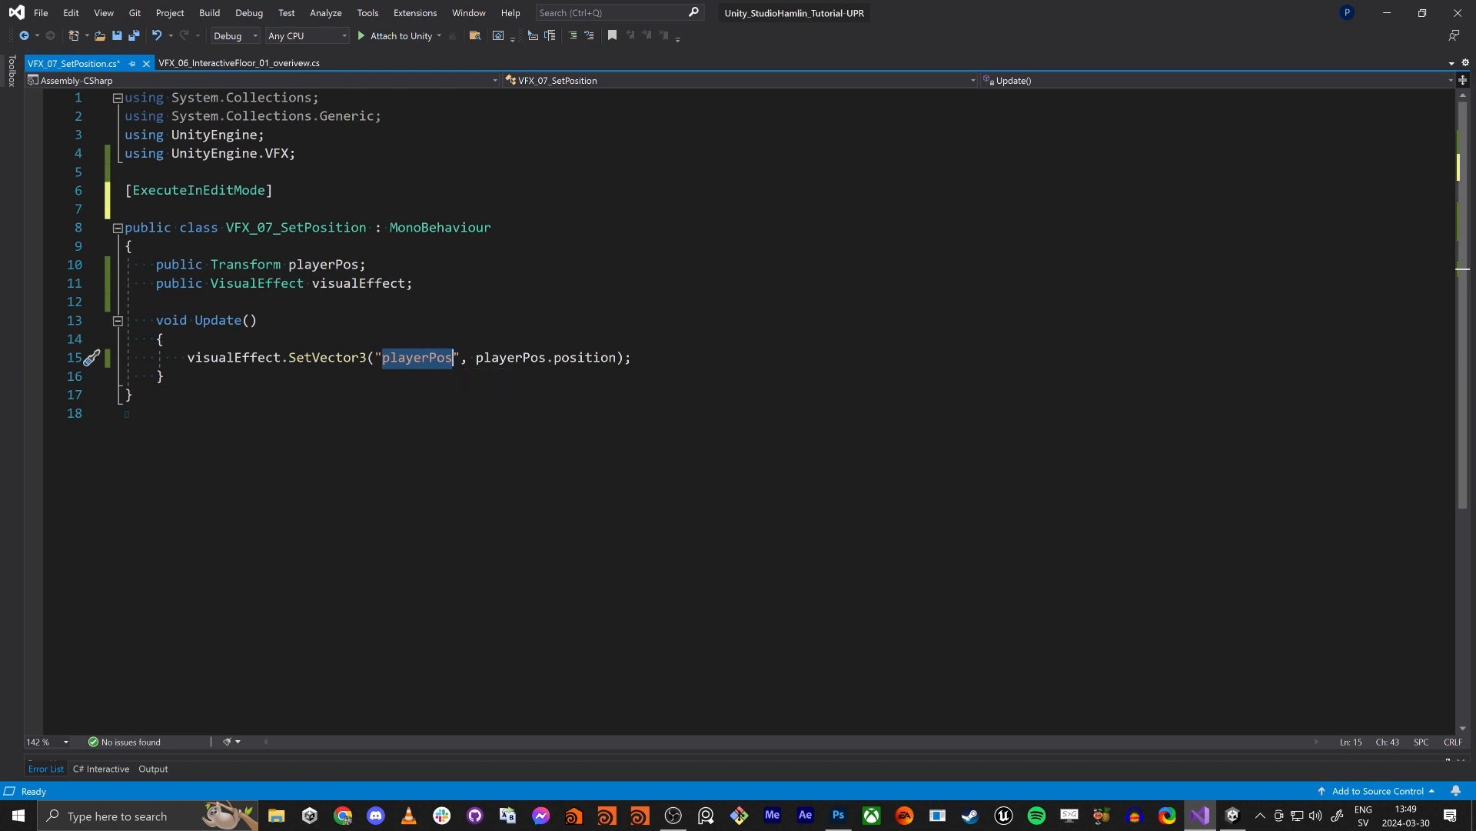
pyautogui.doubleClick(511, 357)
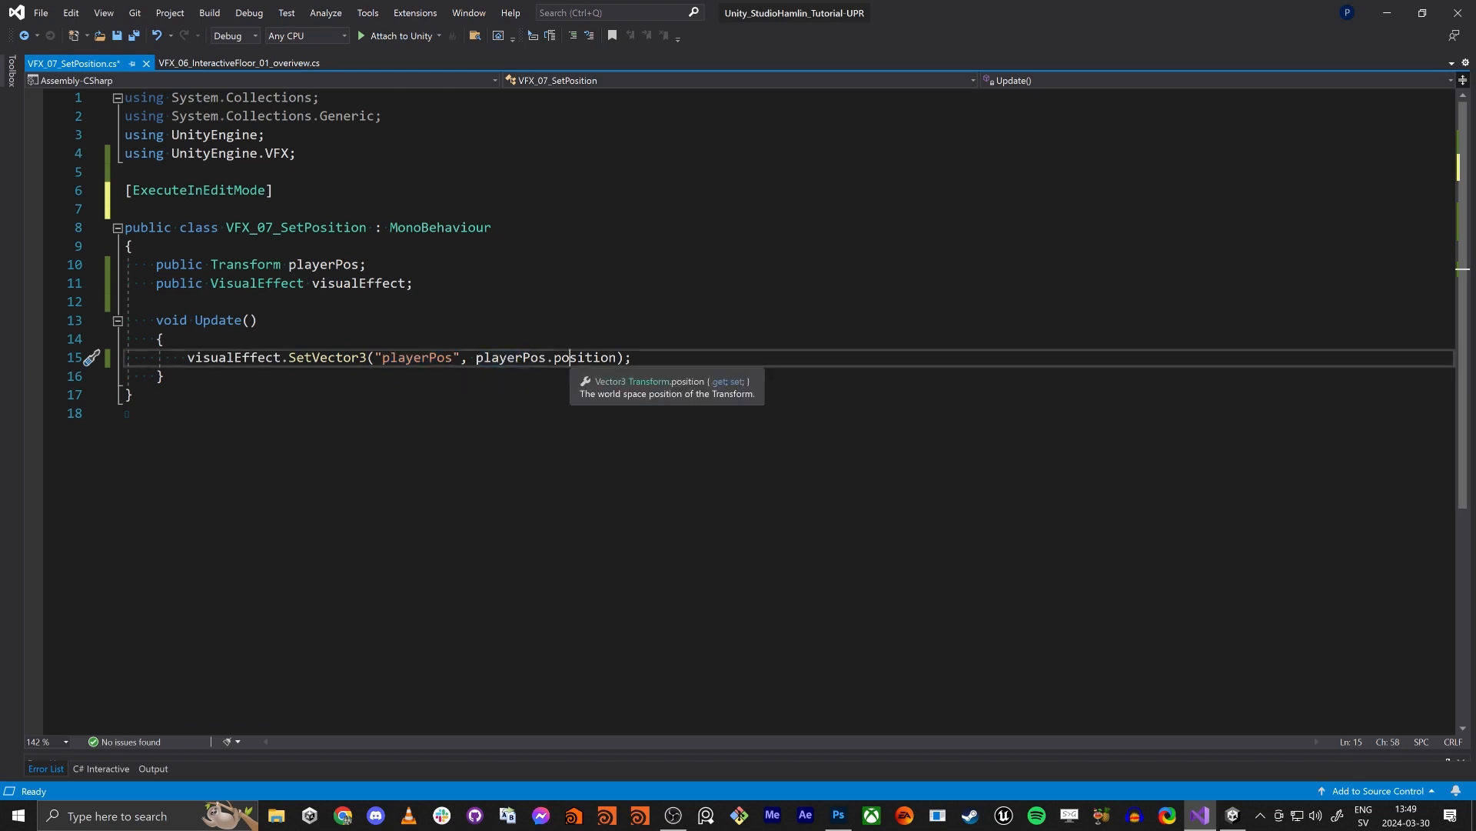
pyautogui.doubleClick(584, 357)
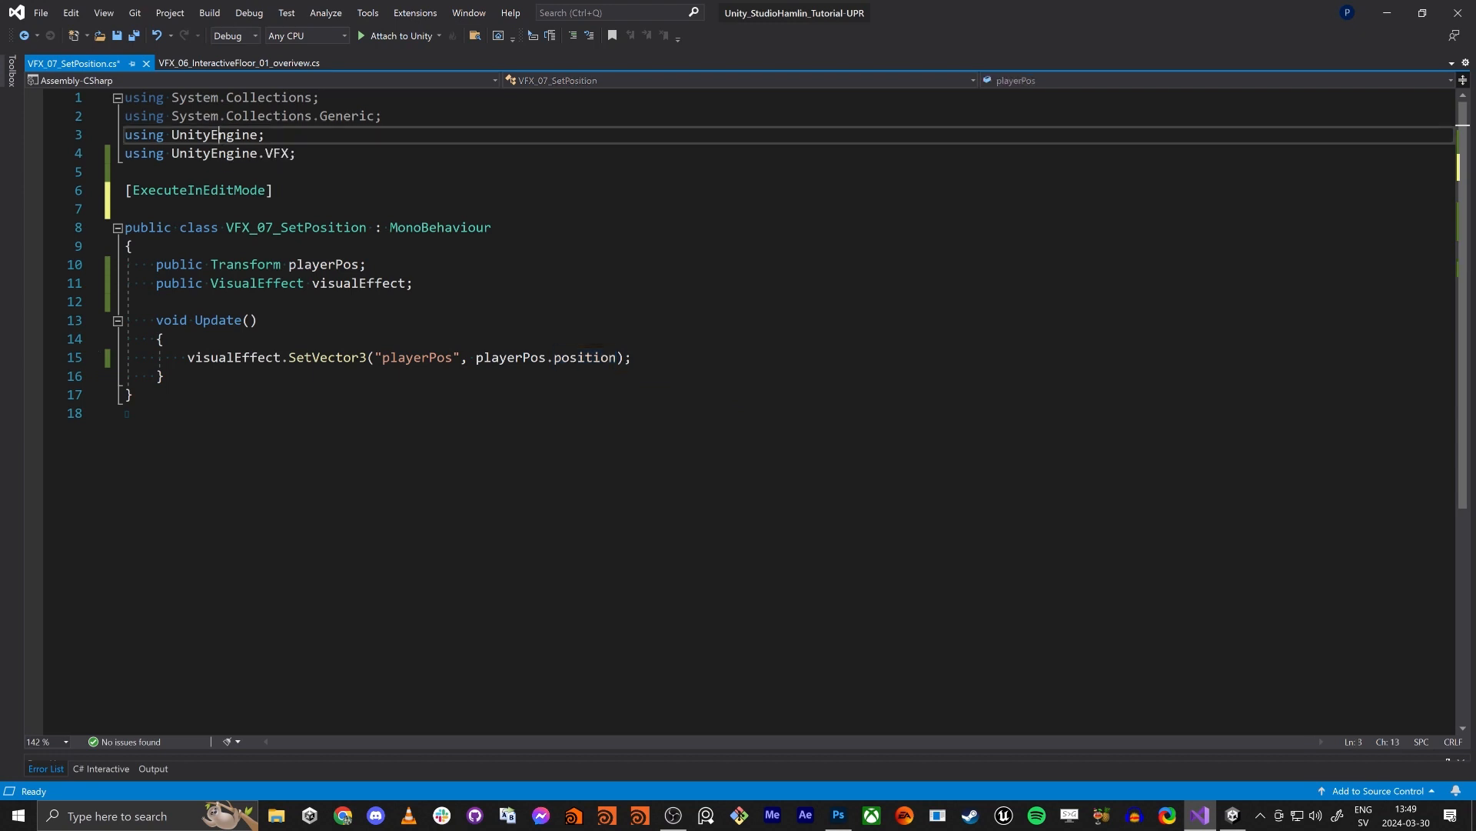
pyautogui.tripleClick(214, 153)
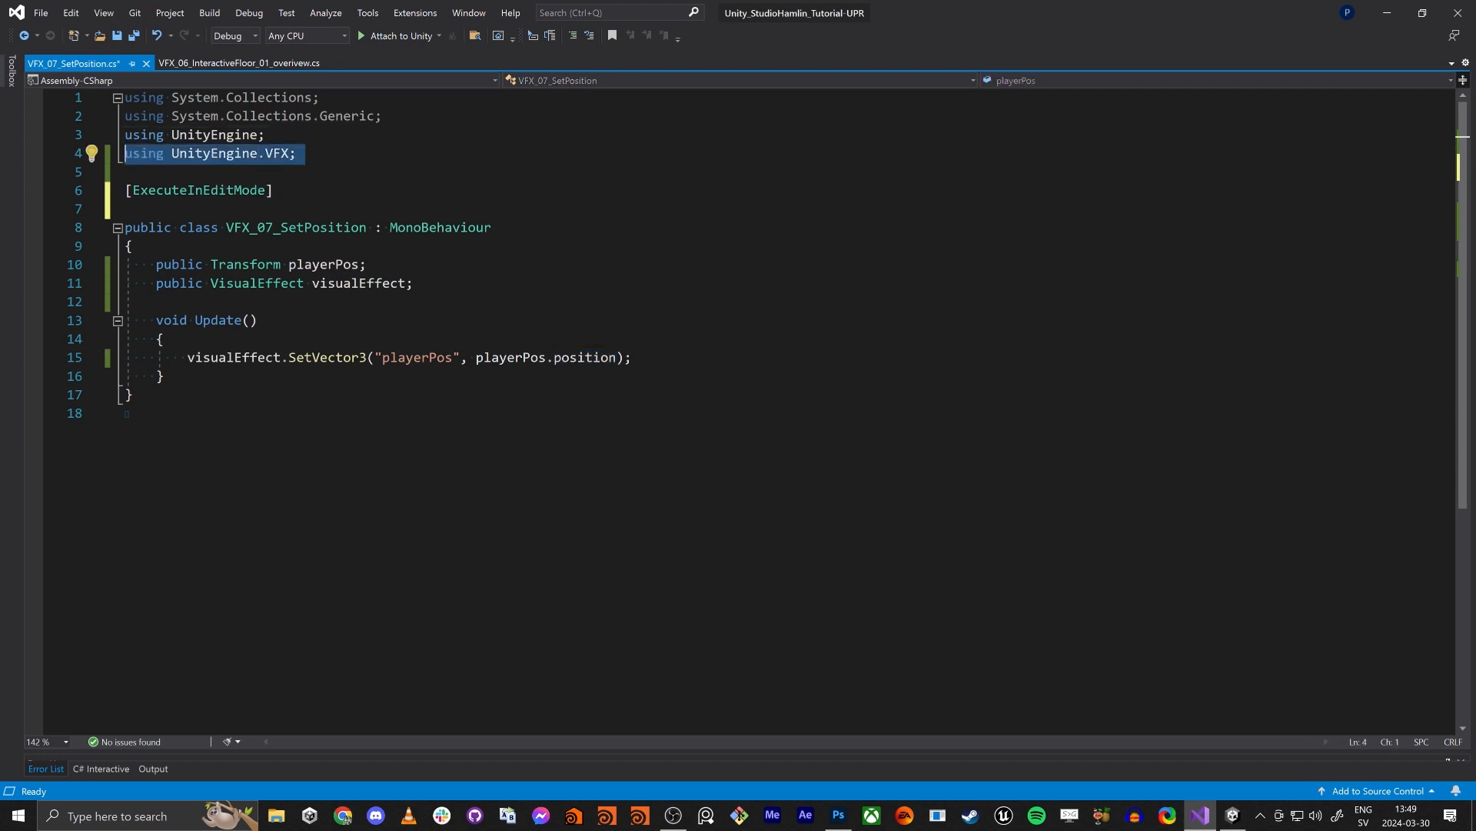
# - Back in Unity, add an exposed Vector3 property named playerPos to the VFX_07_InteractiveDots graph and save the graph
pyautogui.click(1388, 12)
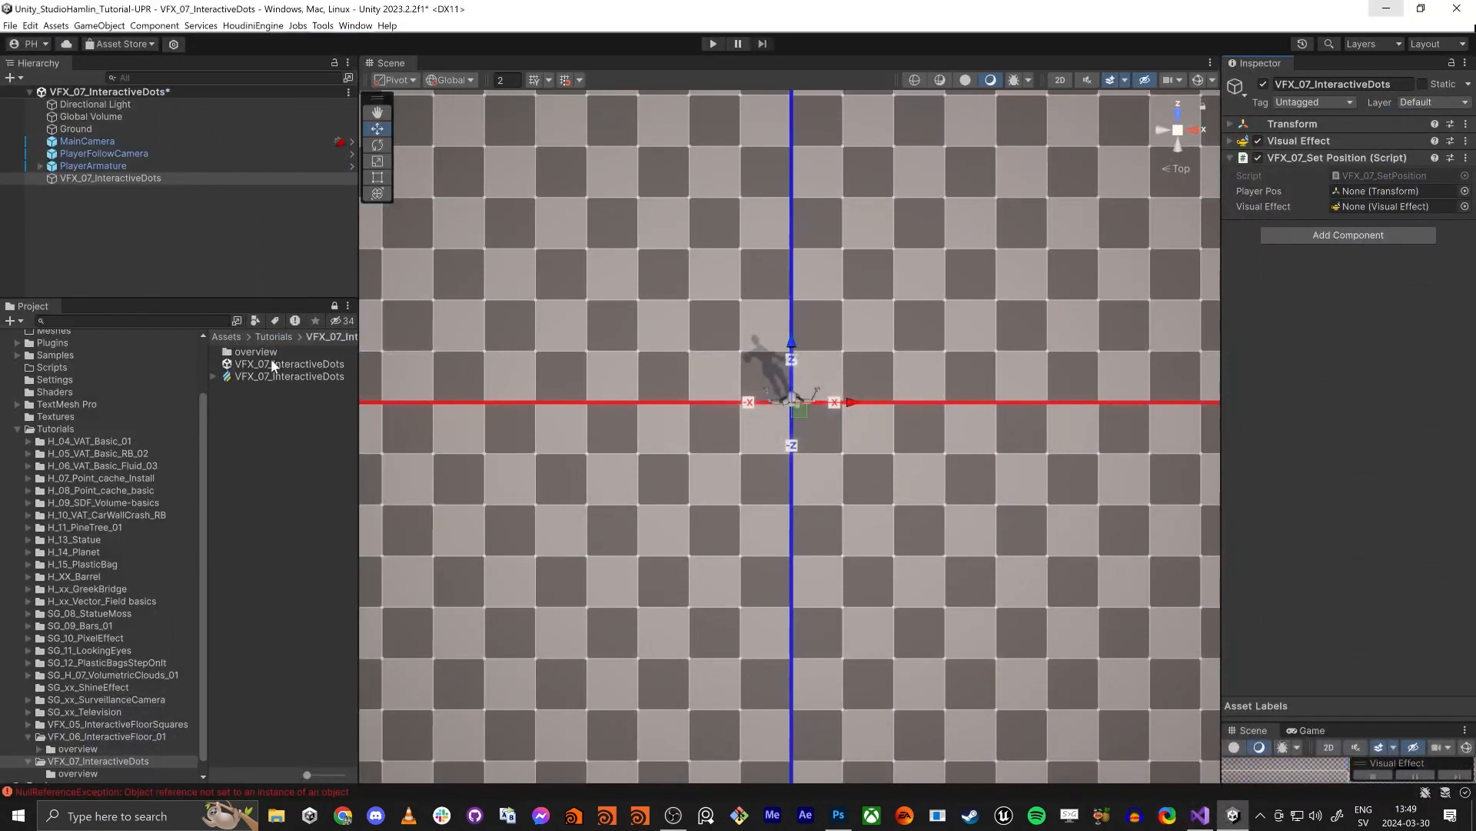
pyautogui.click(260, 376)
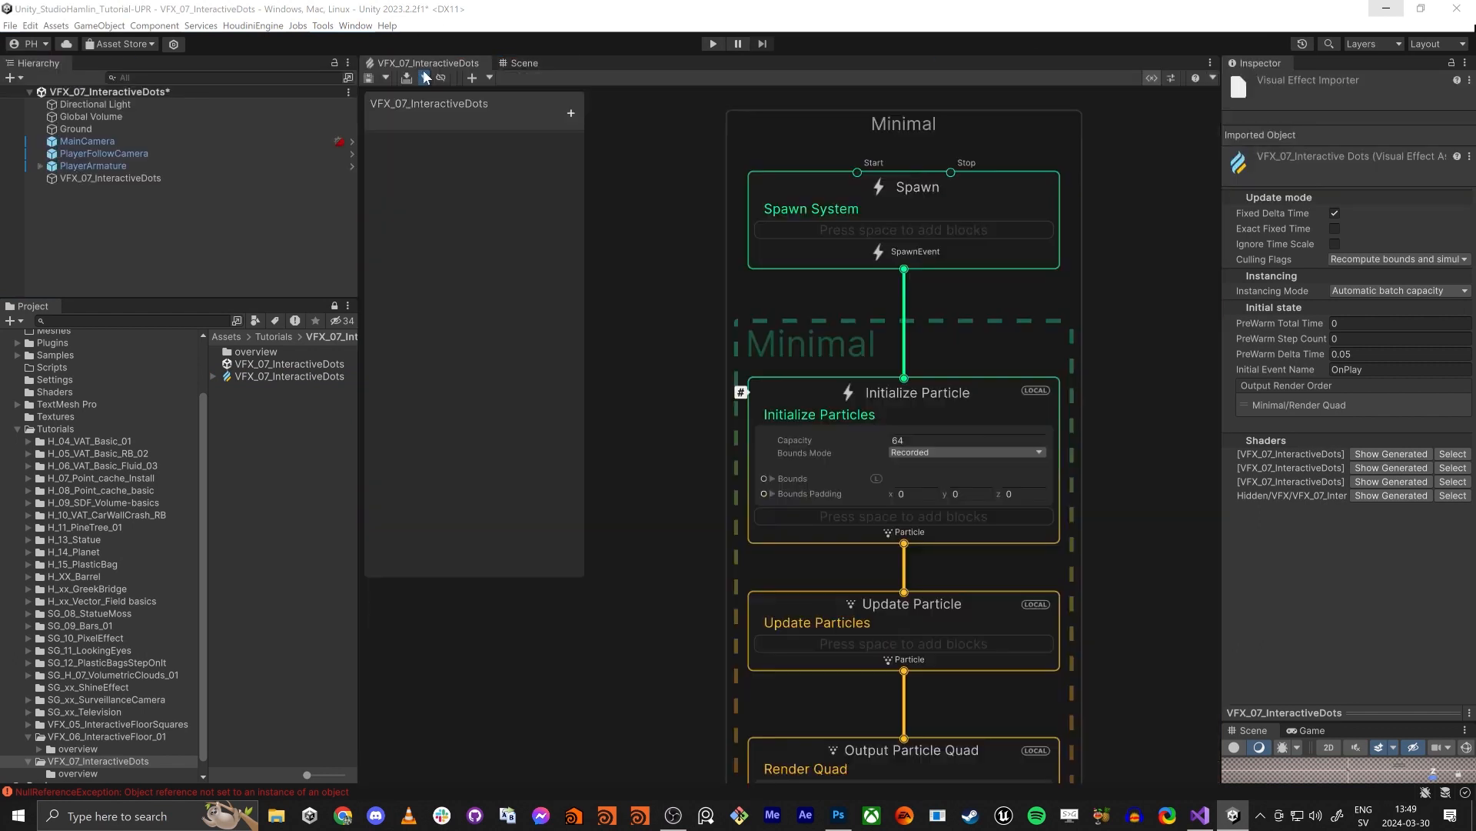
pyautogui.click(570, 113)
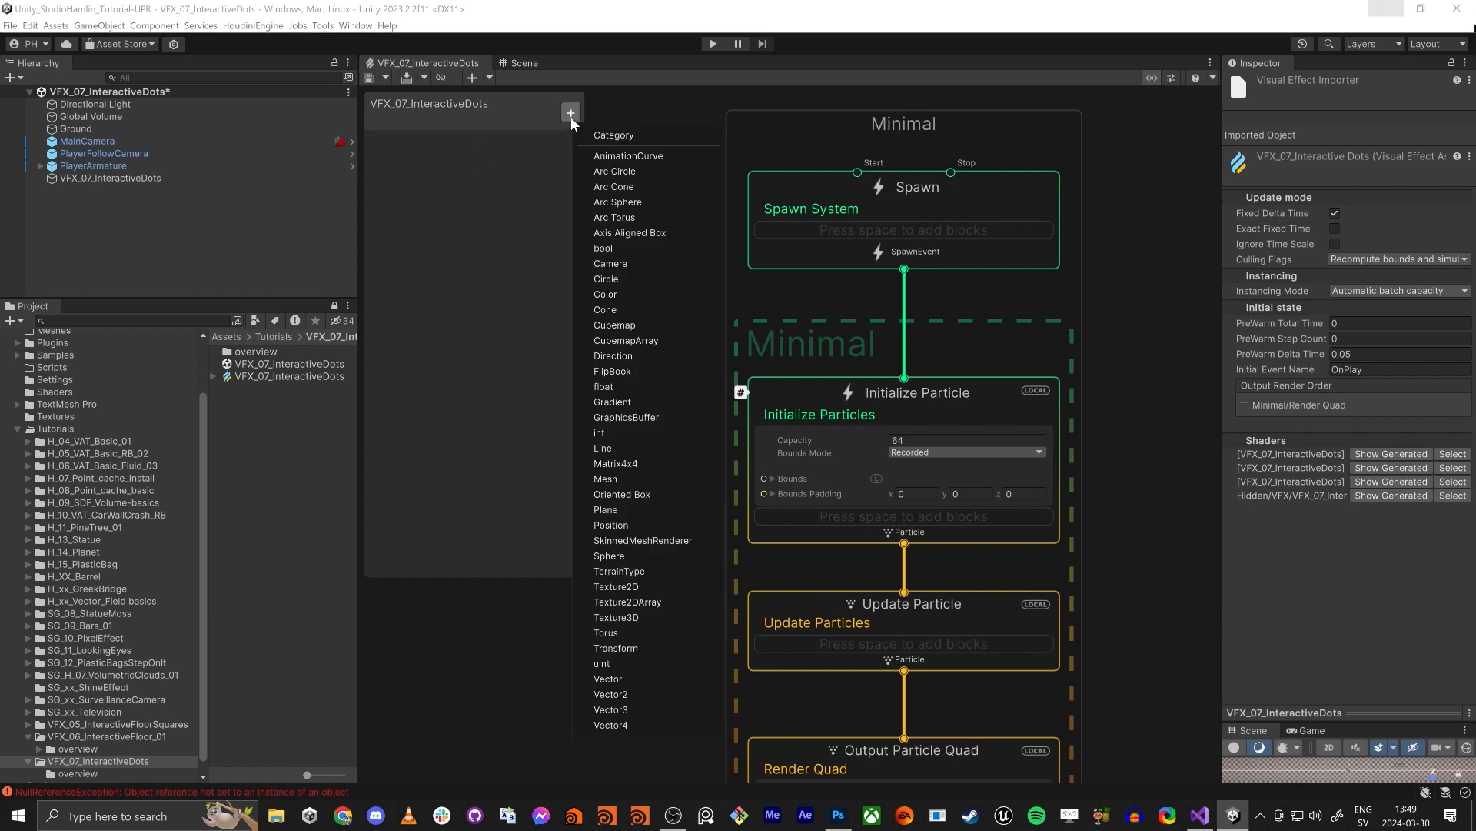
pyautogui.click(643, 709)
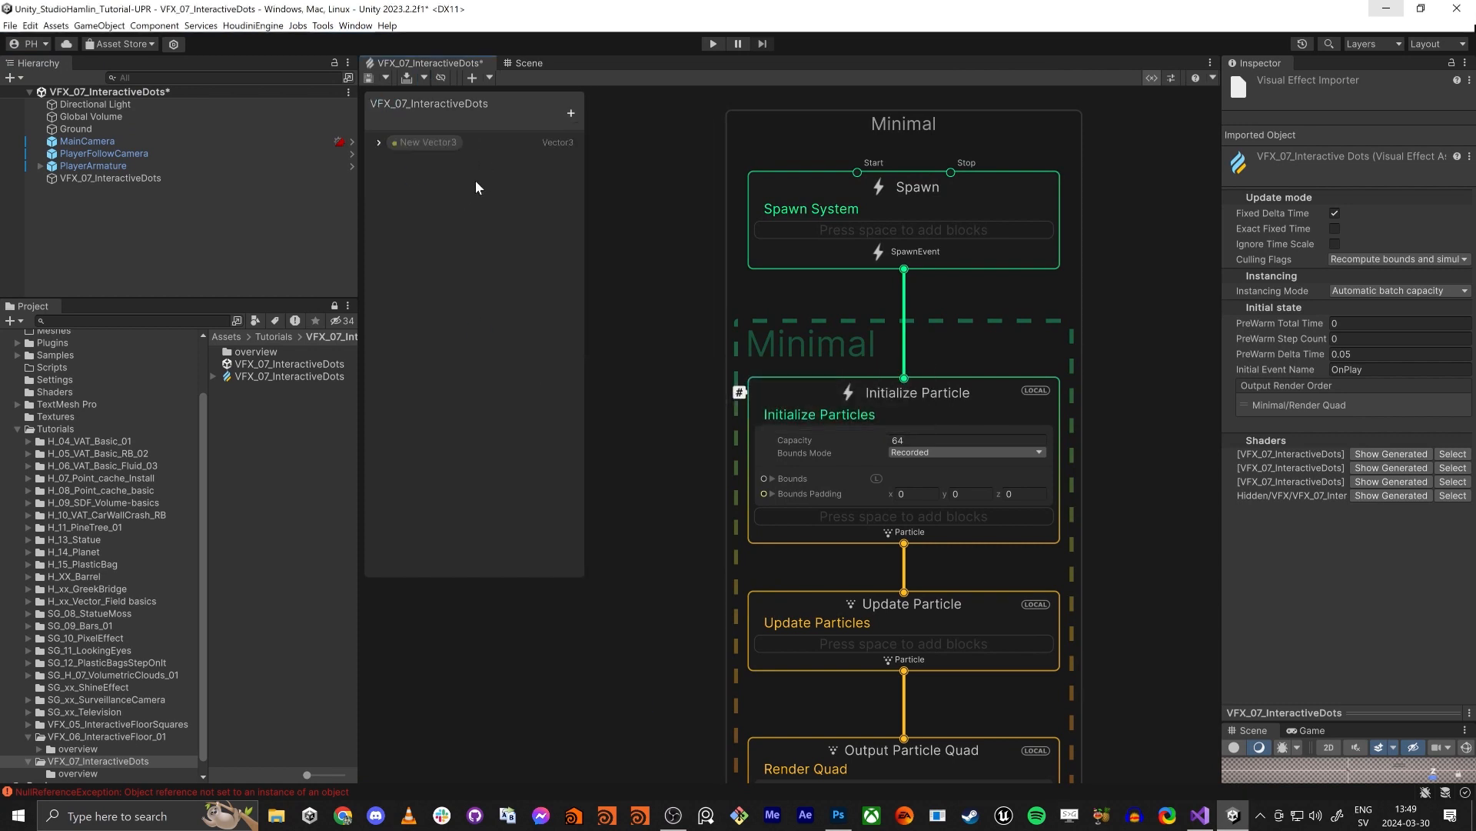
pyautogui.write('playerPos')
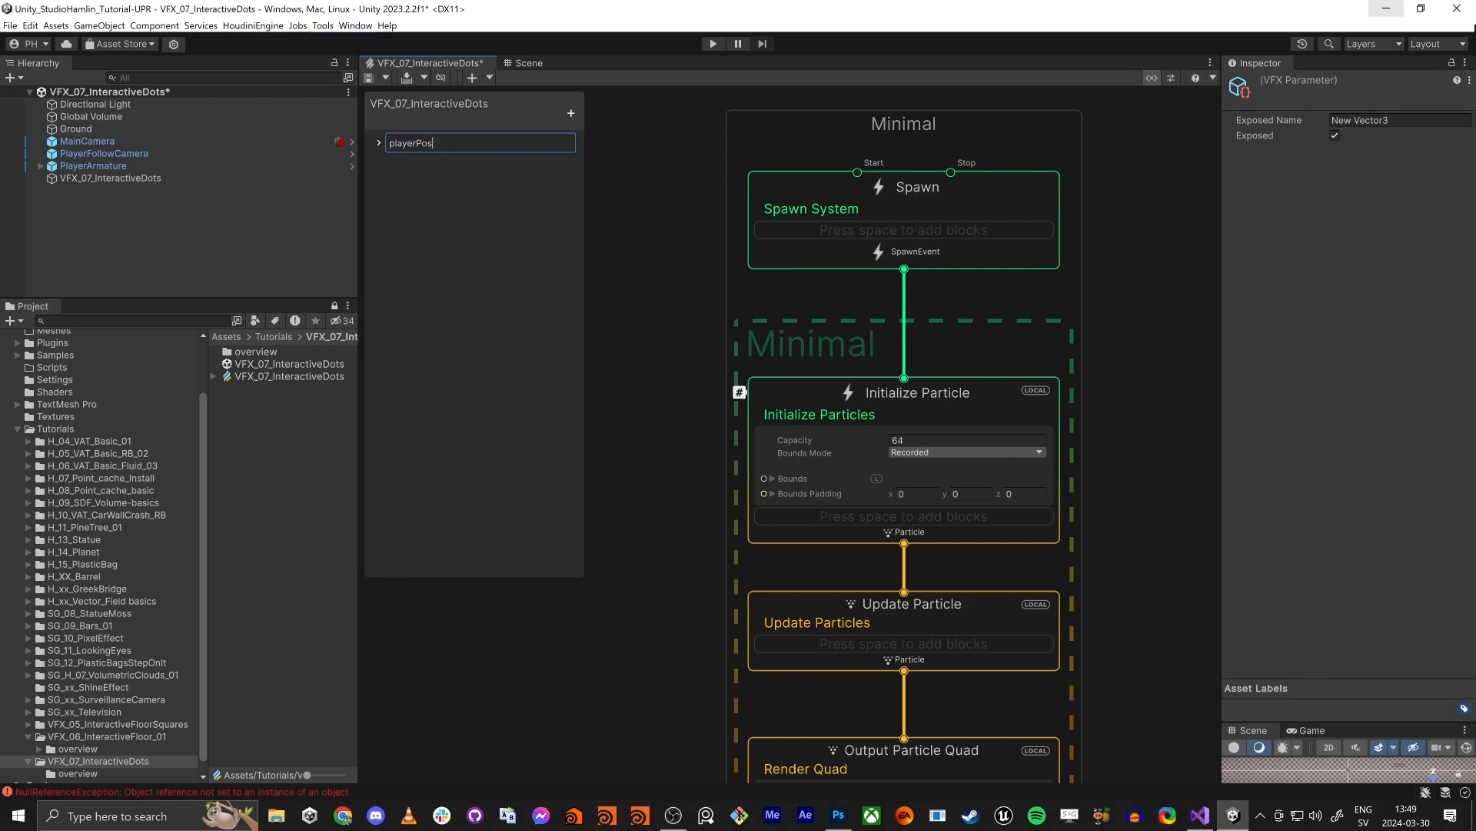
pyautogui.press('Return')
pyautogui.moveTo(694, 452); pyautogui.dragTo(781, 368, button='middle')
pyautogui.scroll(-4, 777, 369)
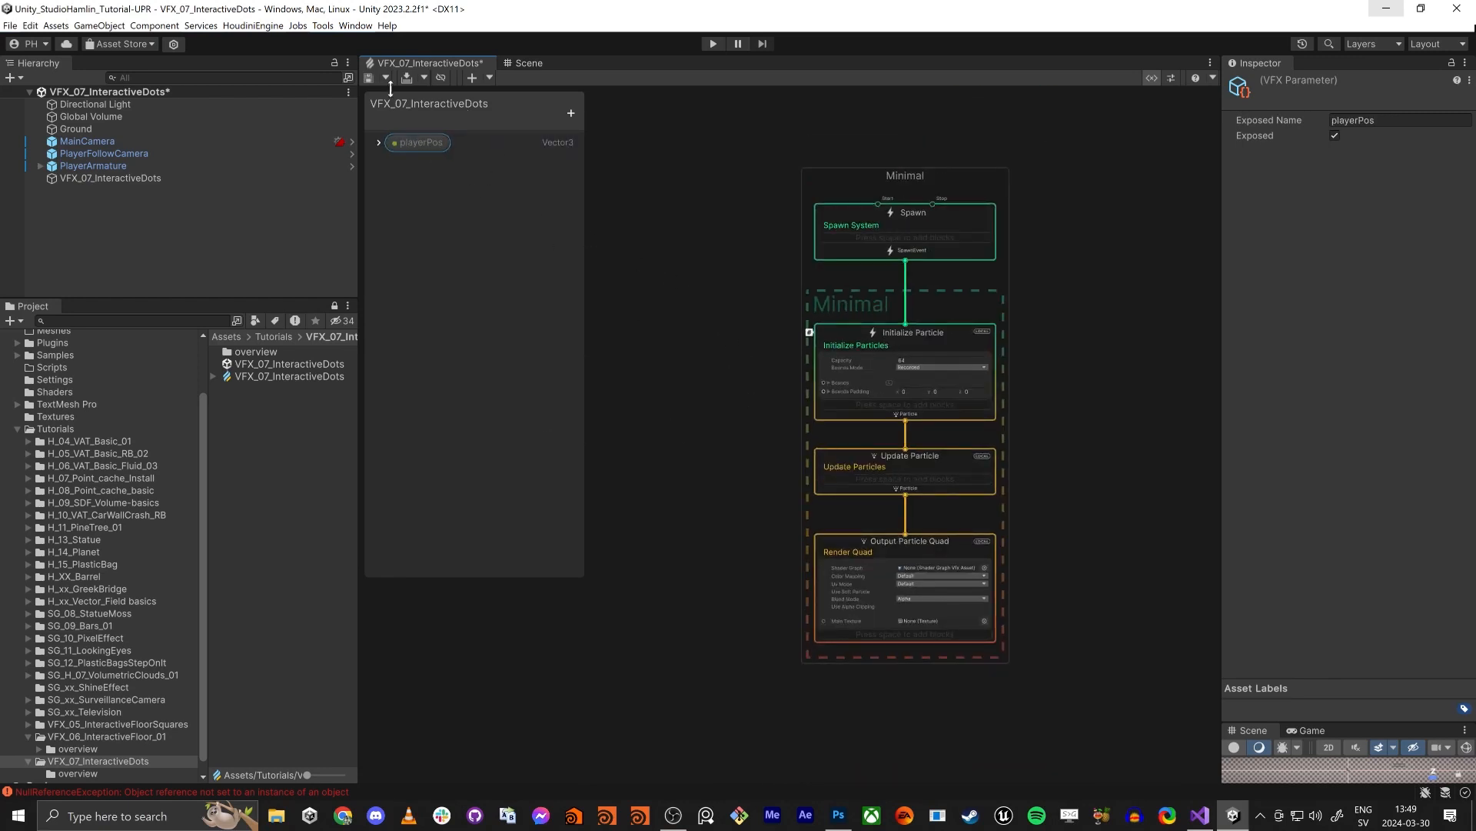
pyautogui.click(370, 78)
# - Compare the playerPos string in the script's SetVector3 call with the graph property's name, and return to Unity
pyautogui.hotkey('alt', 'Tab')
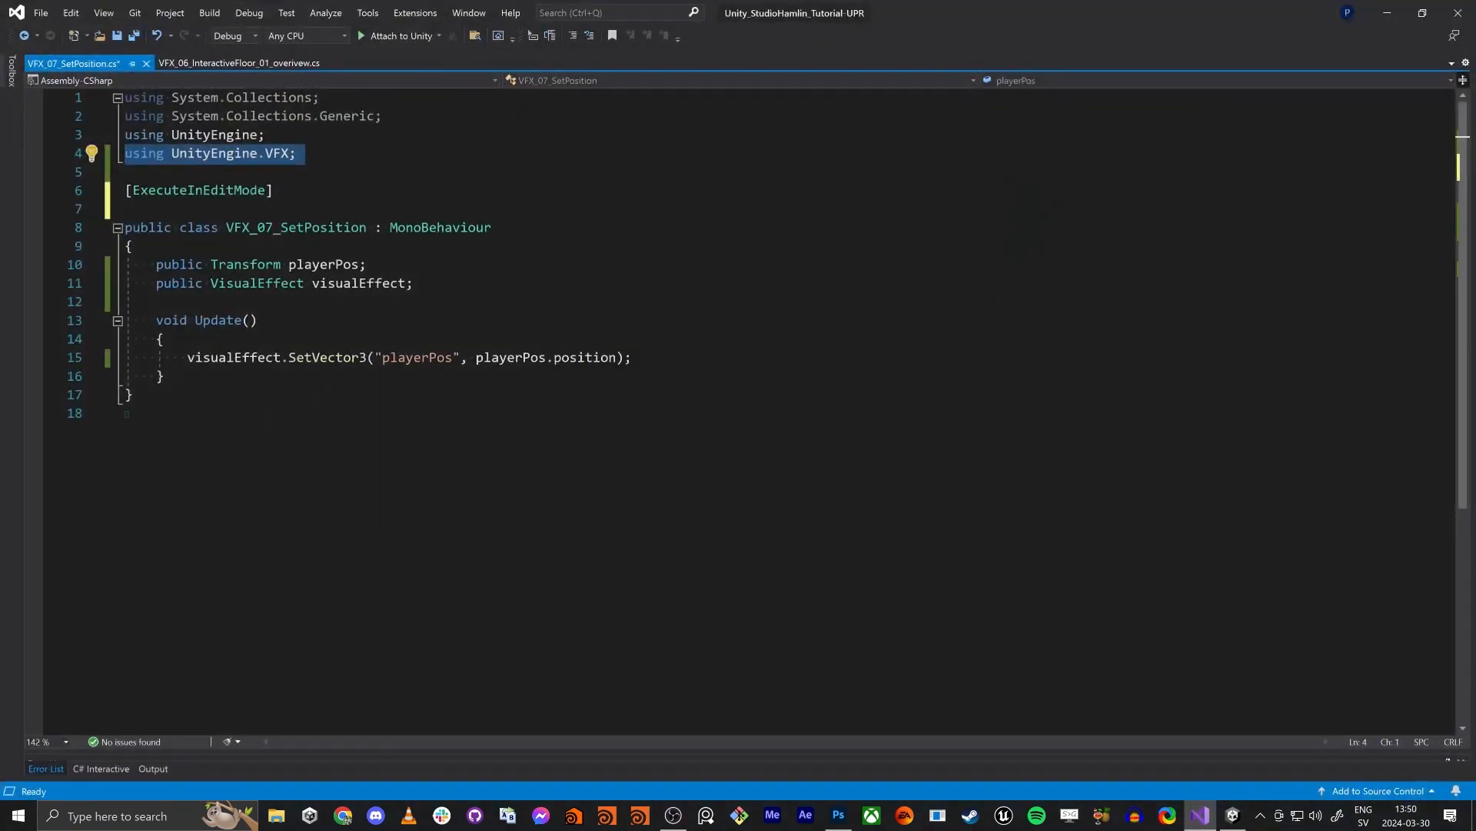
pyautogui.doubleClick(415, 358)
pyautogui.hotkey('alt', 'Tab')
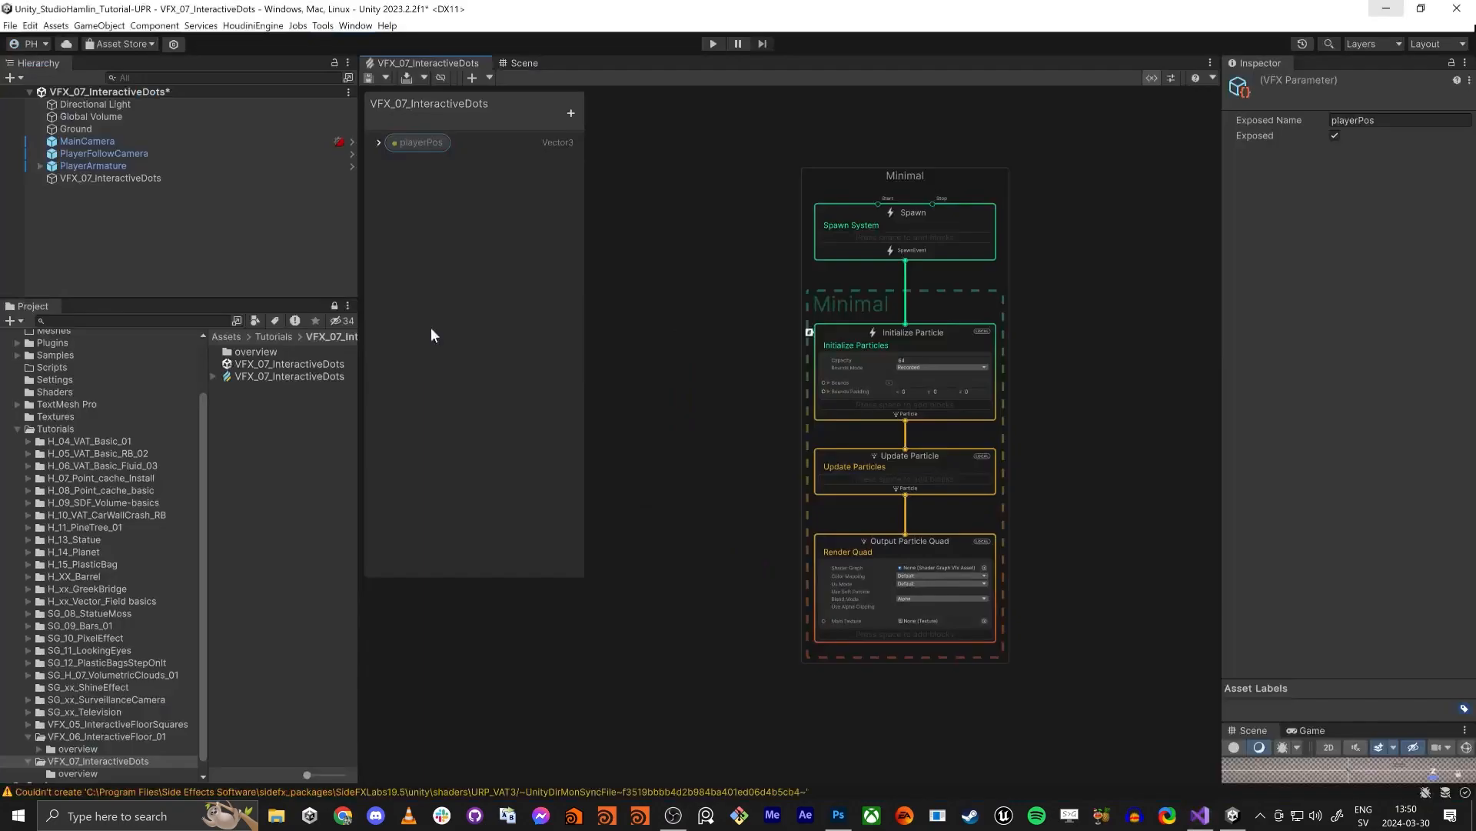
pyautogui.hotkey('alt', 'Tab')
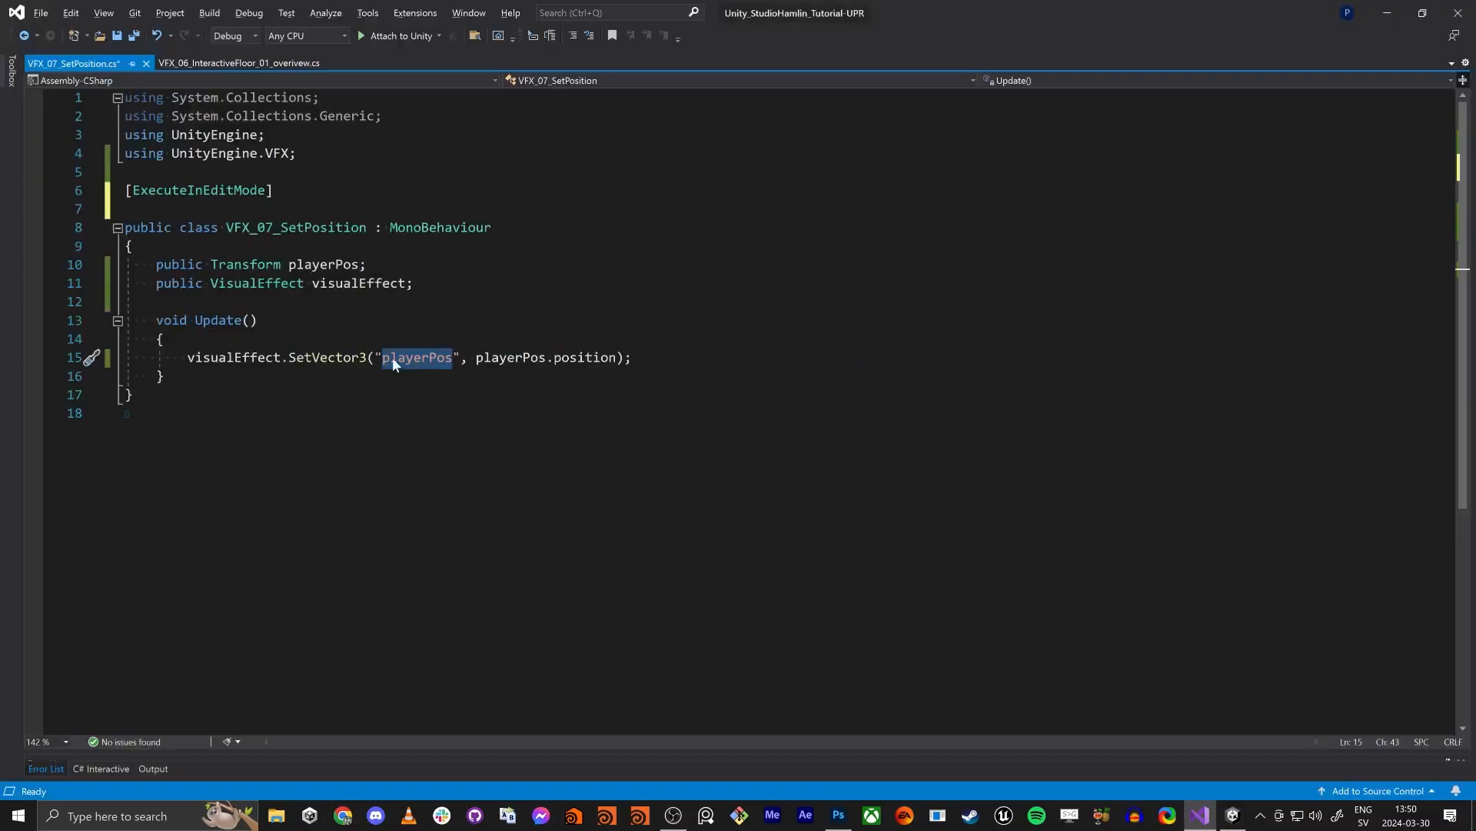
pyautogui.hotkey('alt', 'Tab')
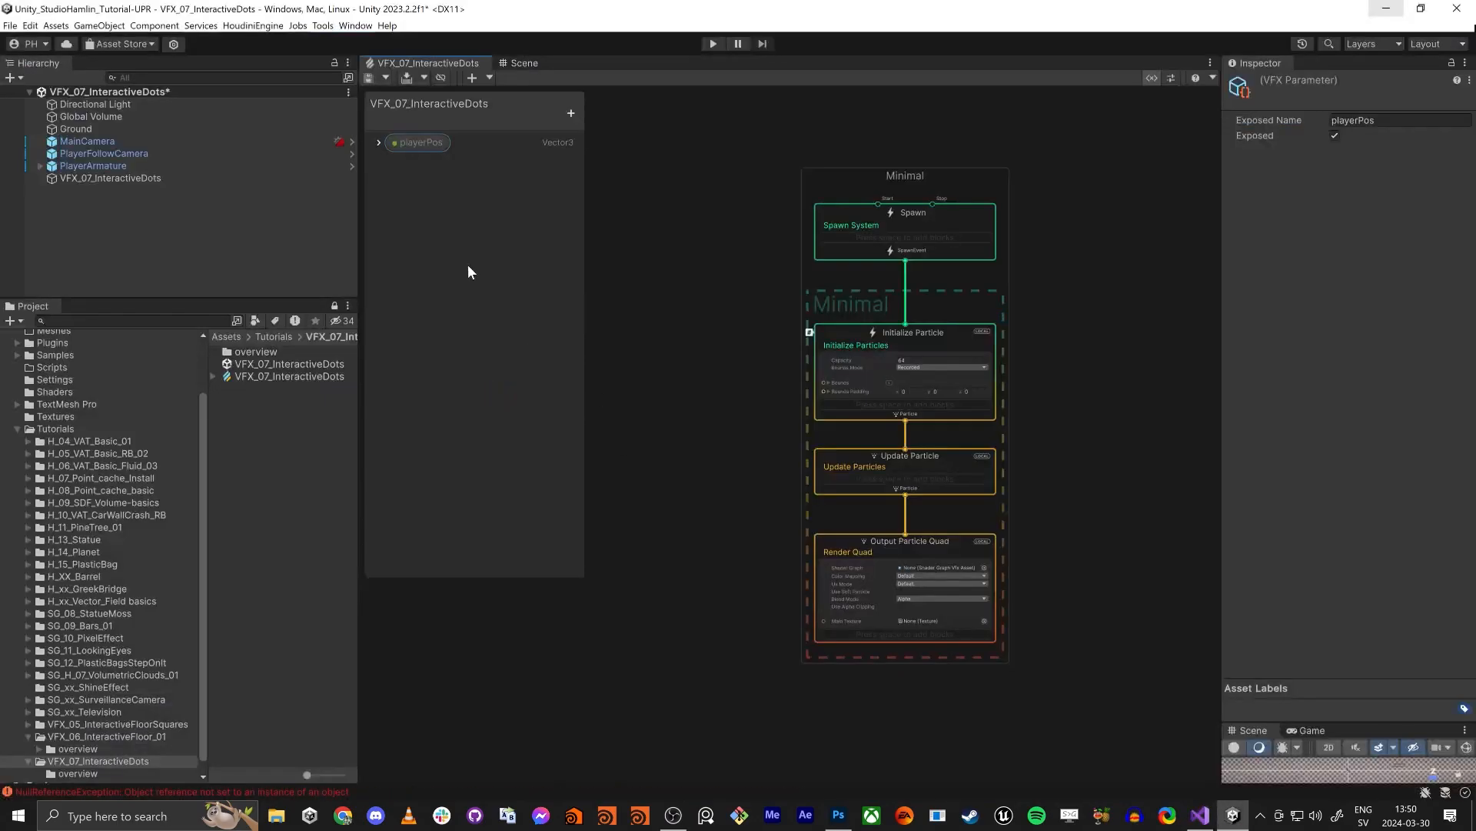
# - Assign the scene's VFX_07_InteractiveDots object to the Visual Effect reference of its Set Position script
pyautogui.click(521, 64)
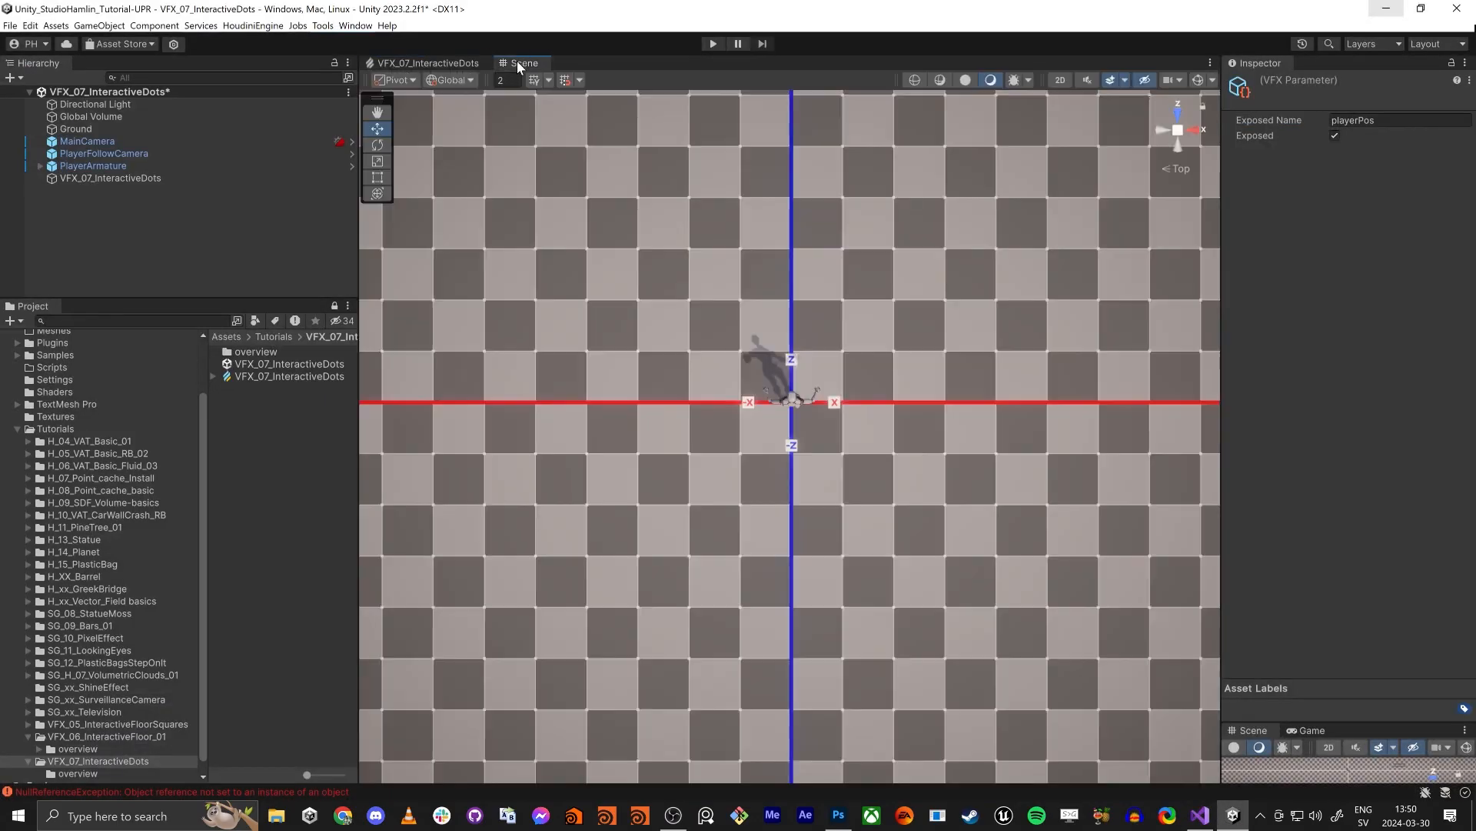
pyautogui.click(87, 177)
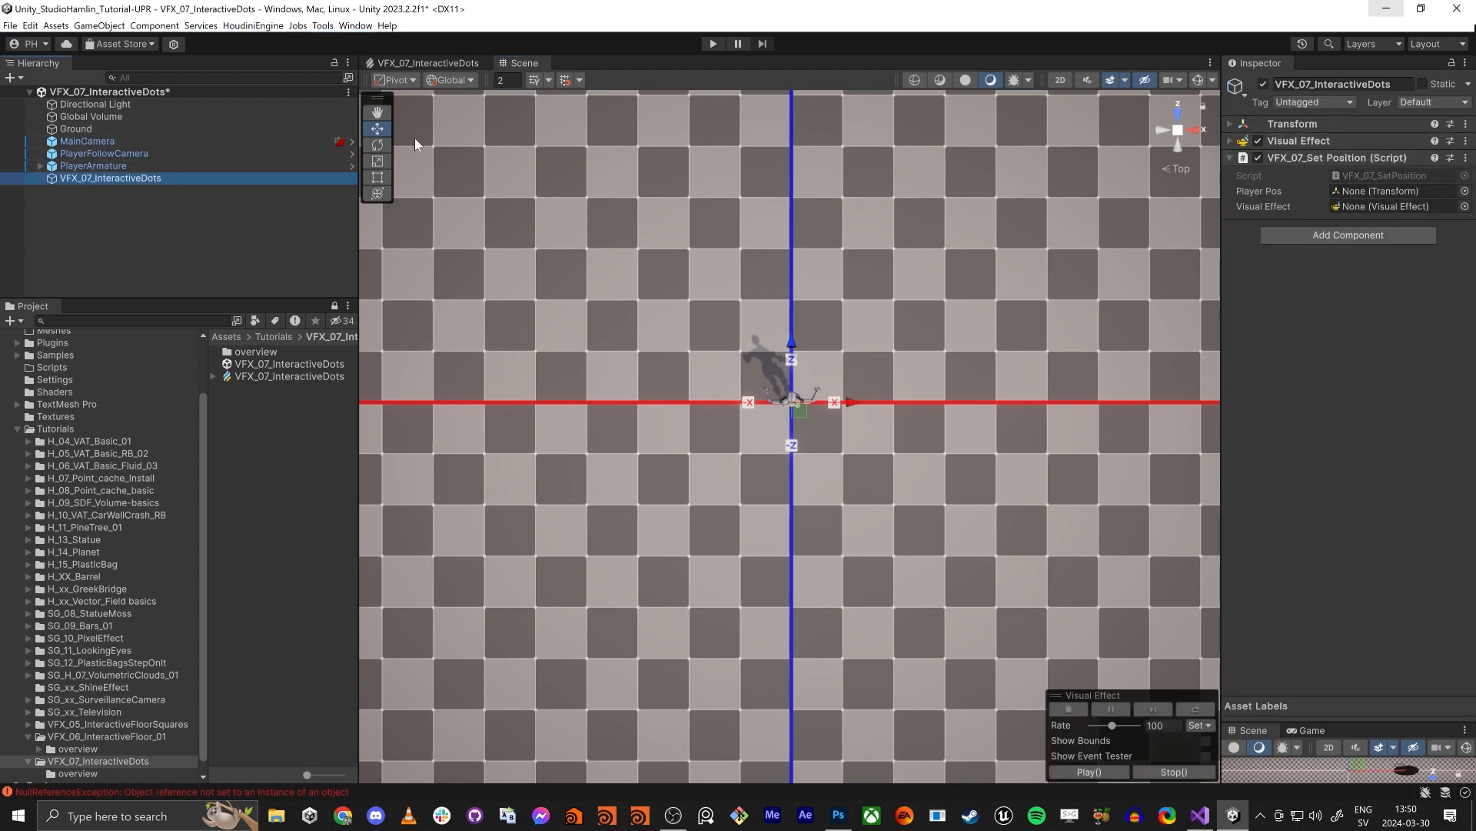
pyautogui.moveTo(80, 177); pyautogui.dragTo(1388, 209)
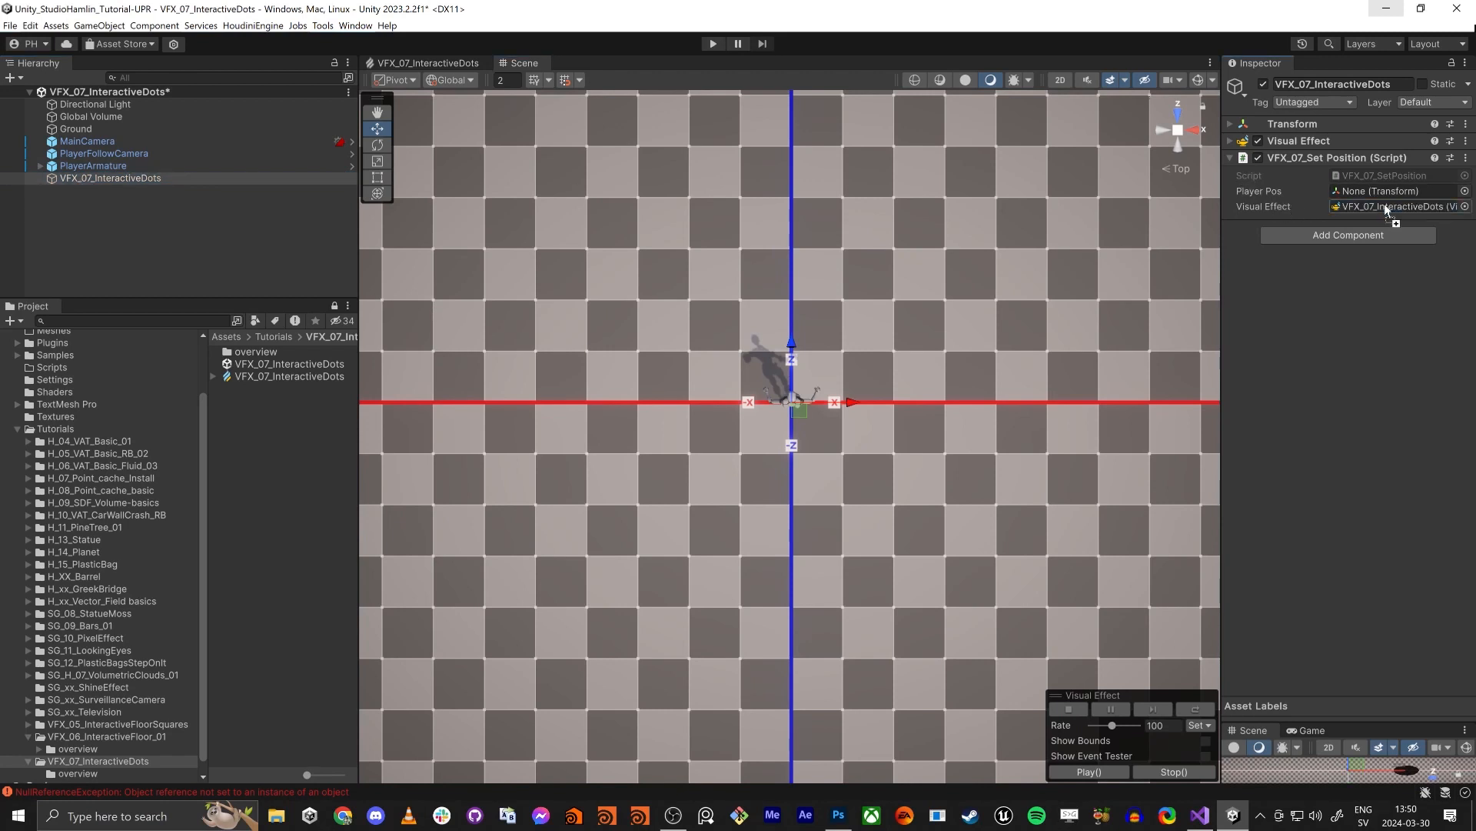
# - Assign PlayerArmature to the Player Pos reference of the Set Position script on VFX_07_InteractiveDots
pyautogui.click(88, 168)
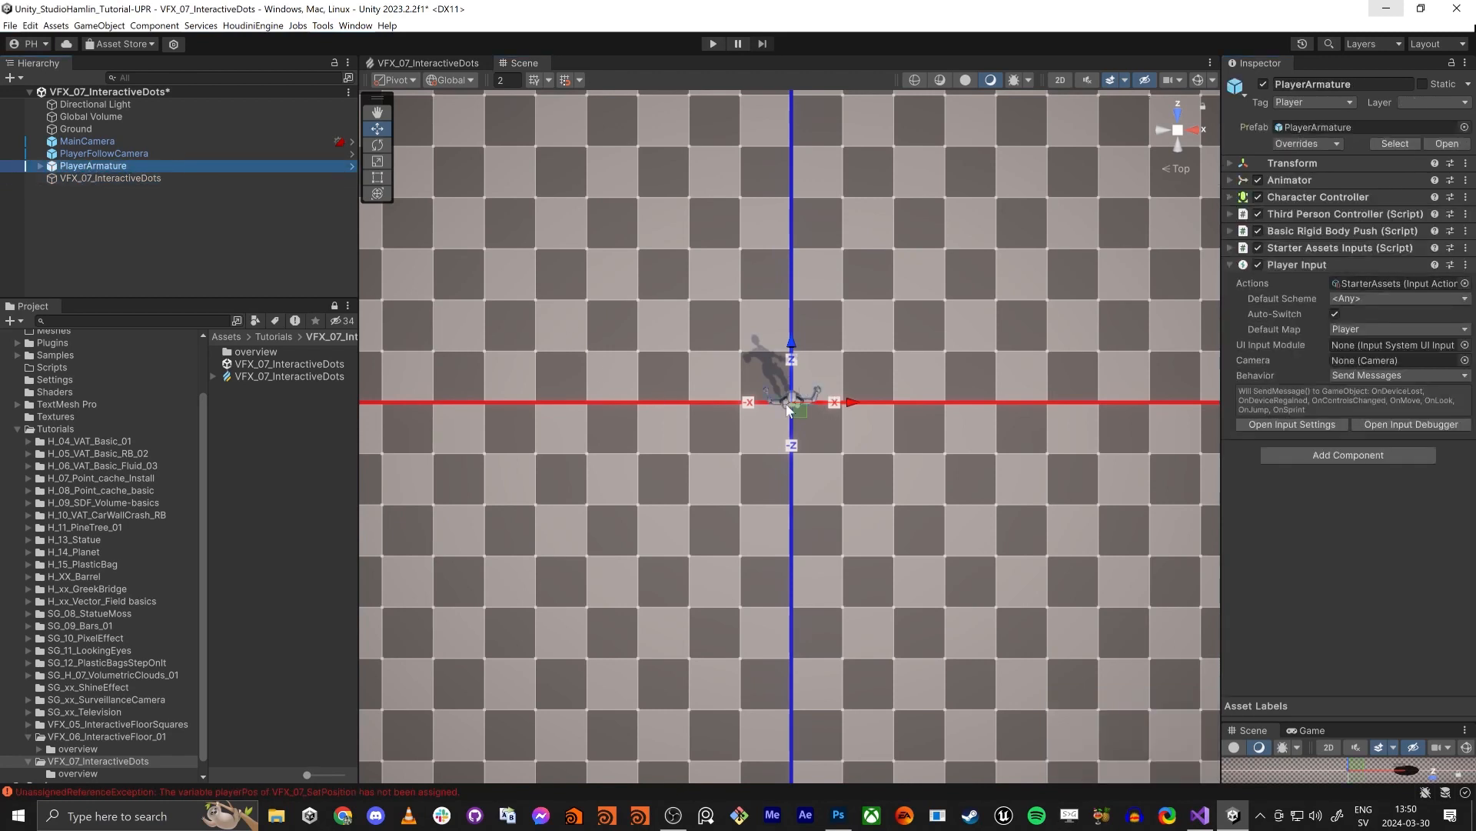
pyautogui.click(94, 177)
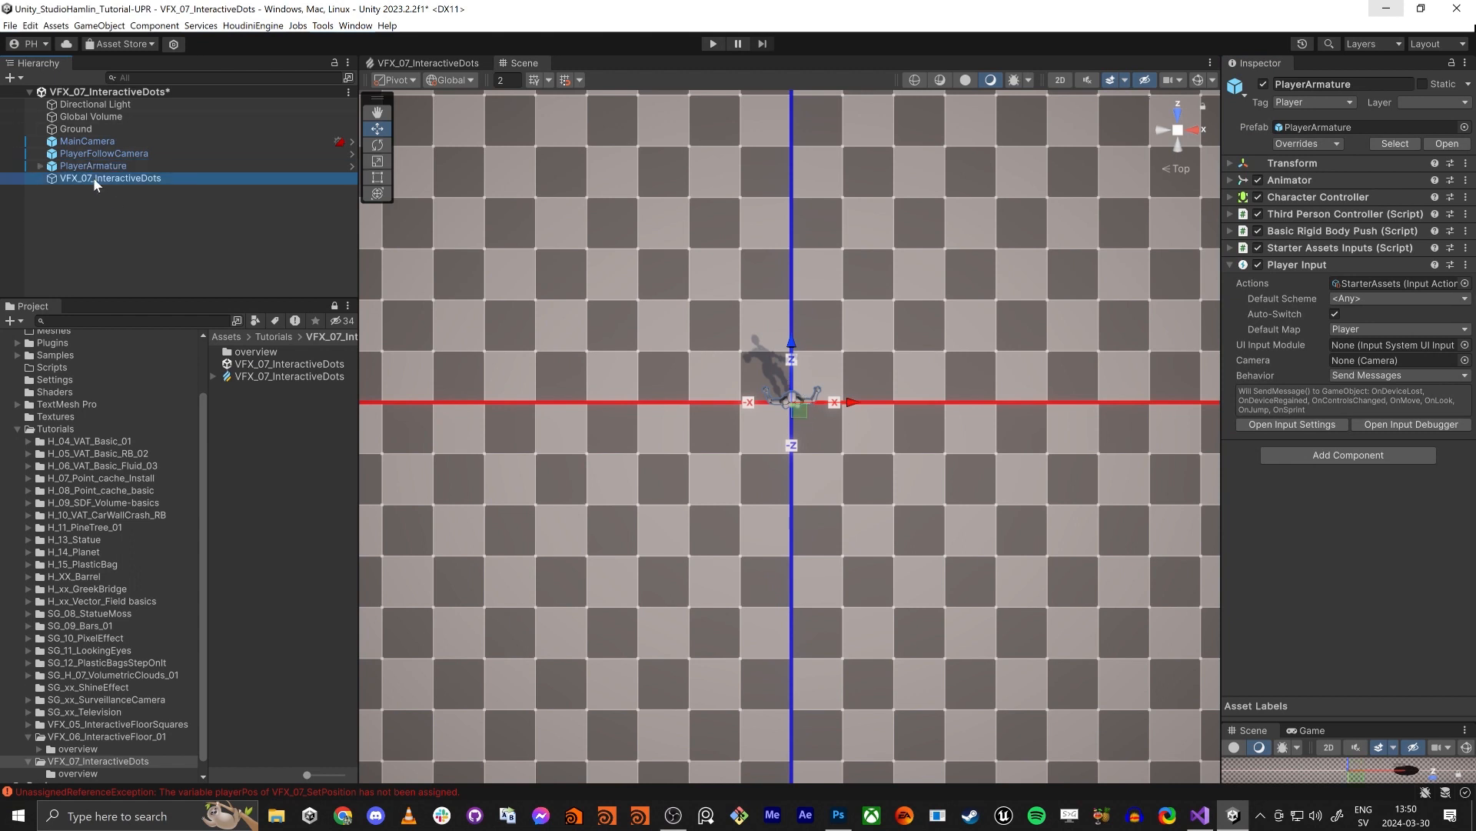
pyautogui.moveTo(80, 166); pyautogui.dragTo(1392, 191)
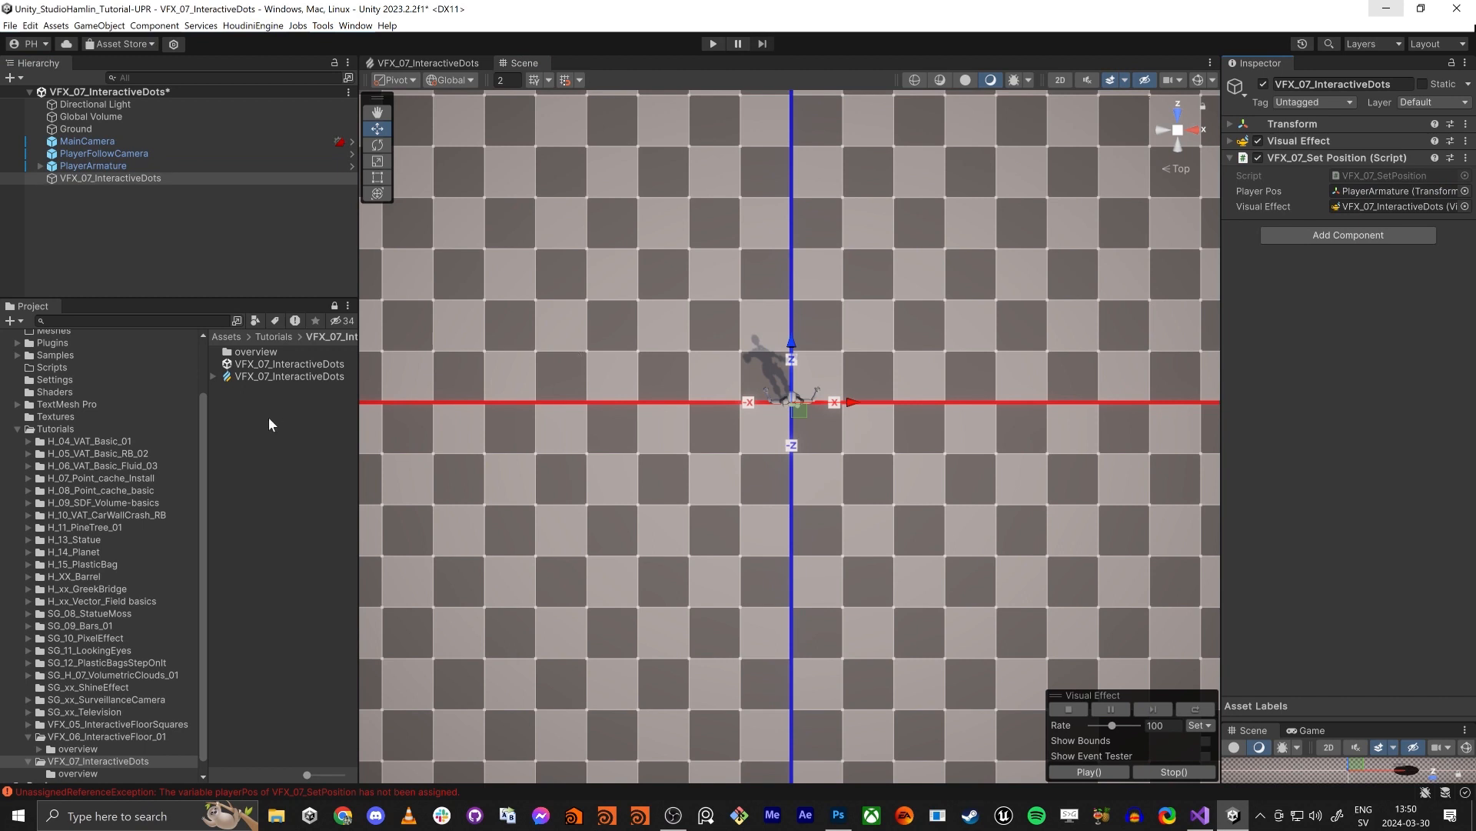
# - Open the VFX_07_InteractiveDots graph and add an exposed int property named GridSize
pyautogui.doubleClick(267, 376)
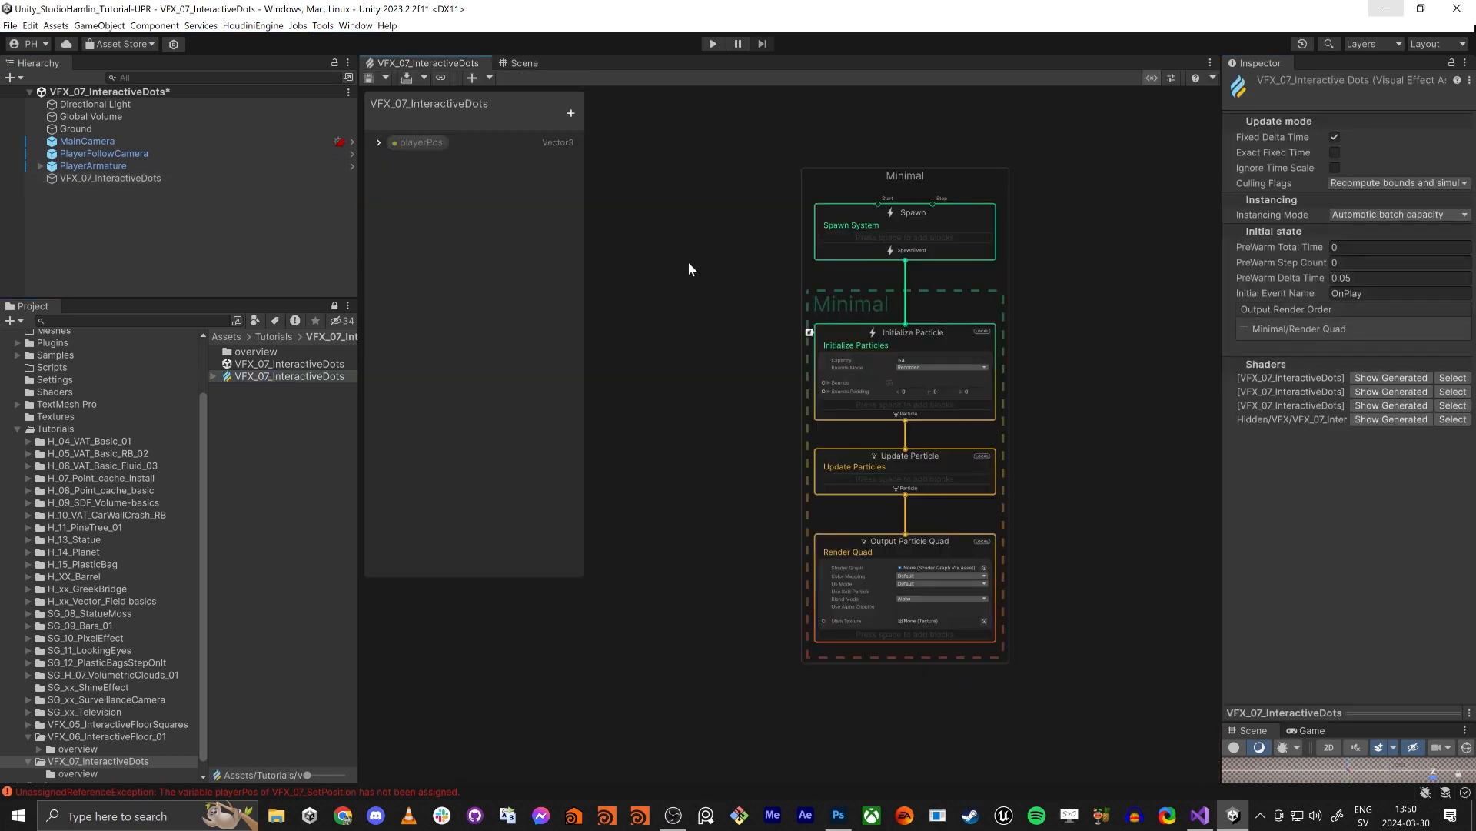
pyautogui.moveTo(691, 267); pyautogui.dragTo(854, 367, button='middle')
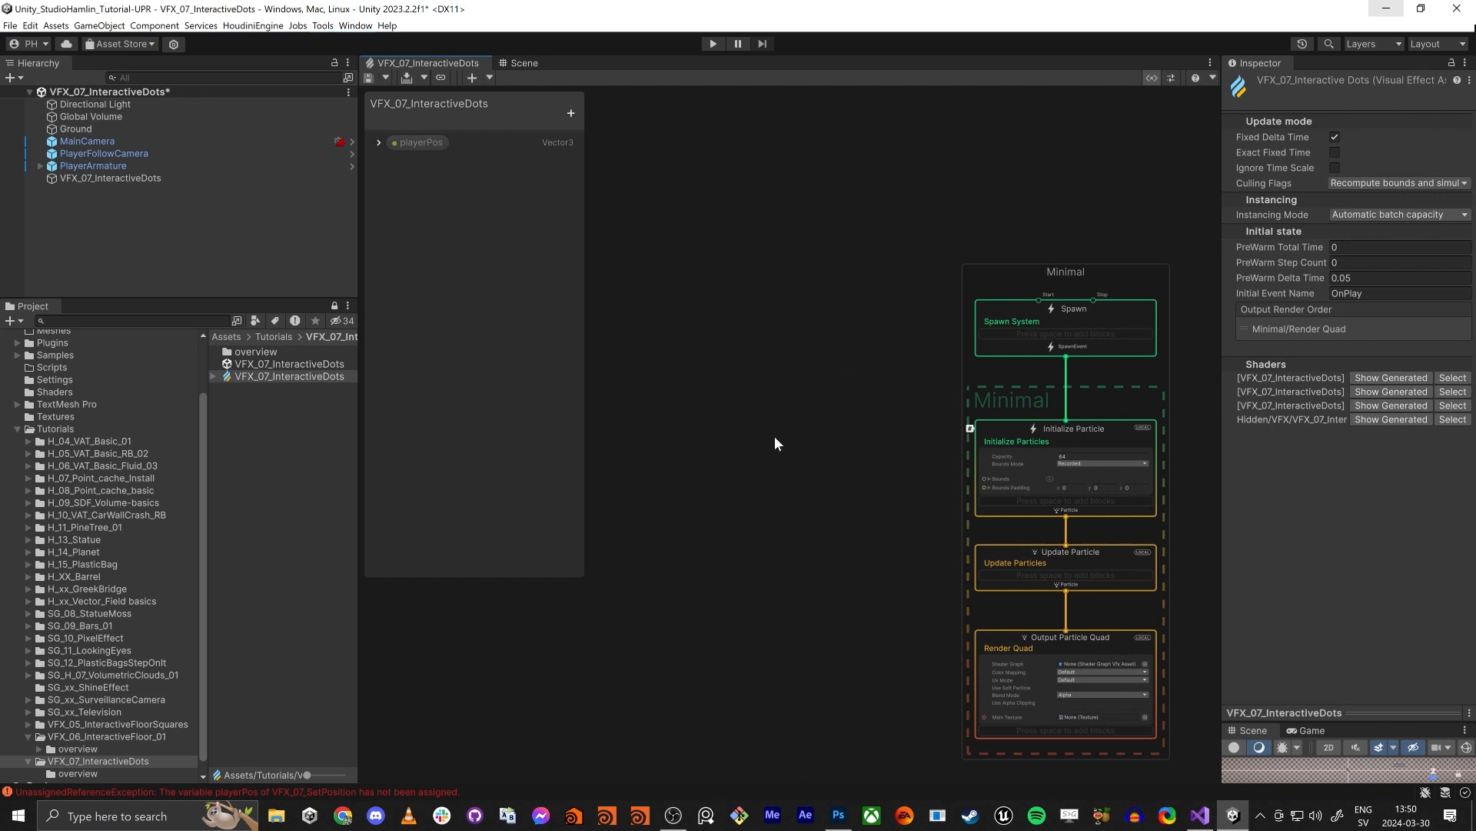
pyautogui.click(571, 113)
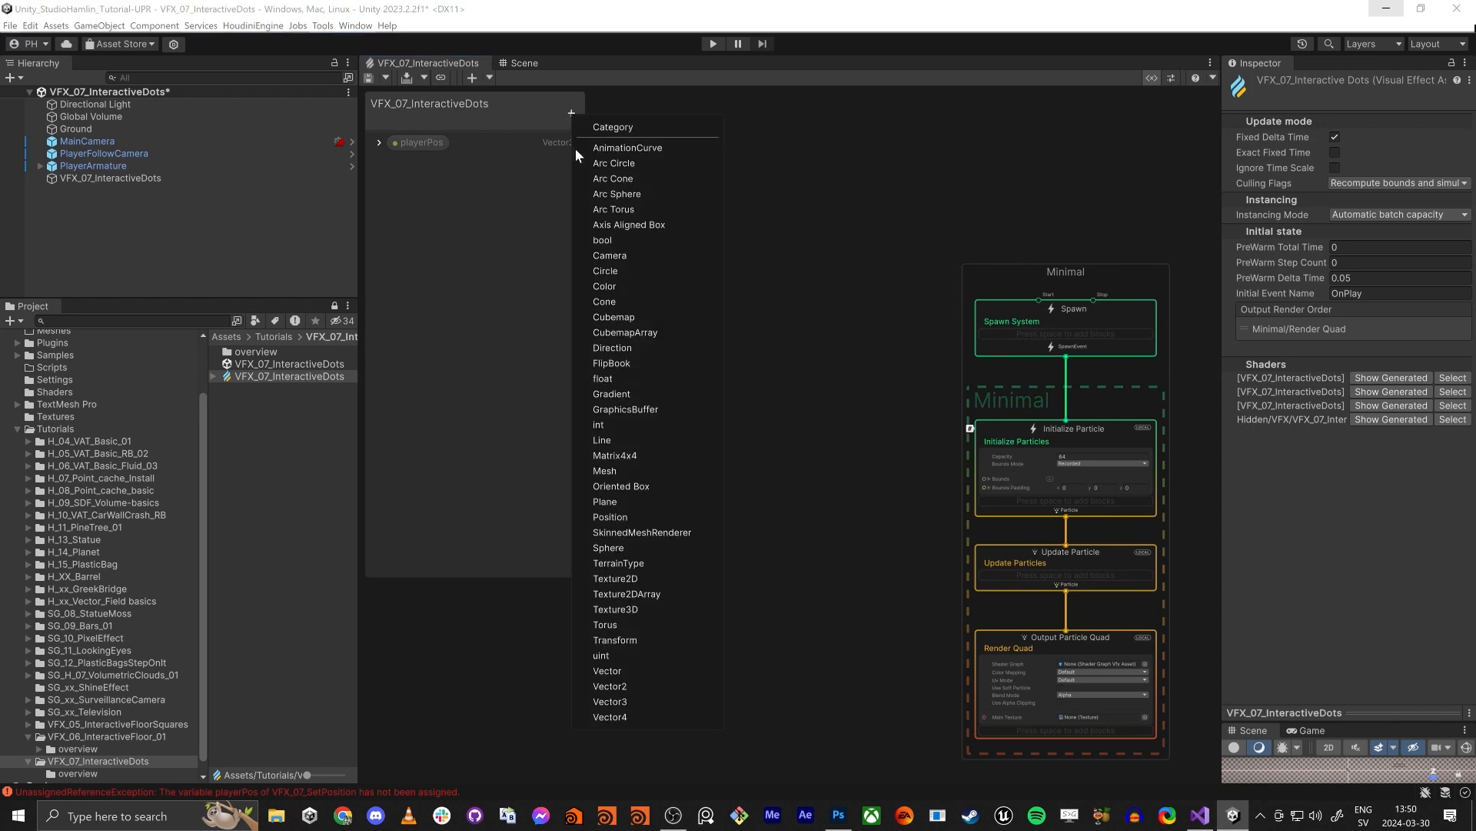
pyautogui.click(644, 427)
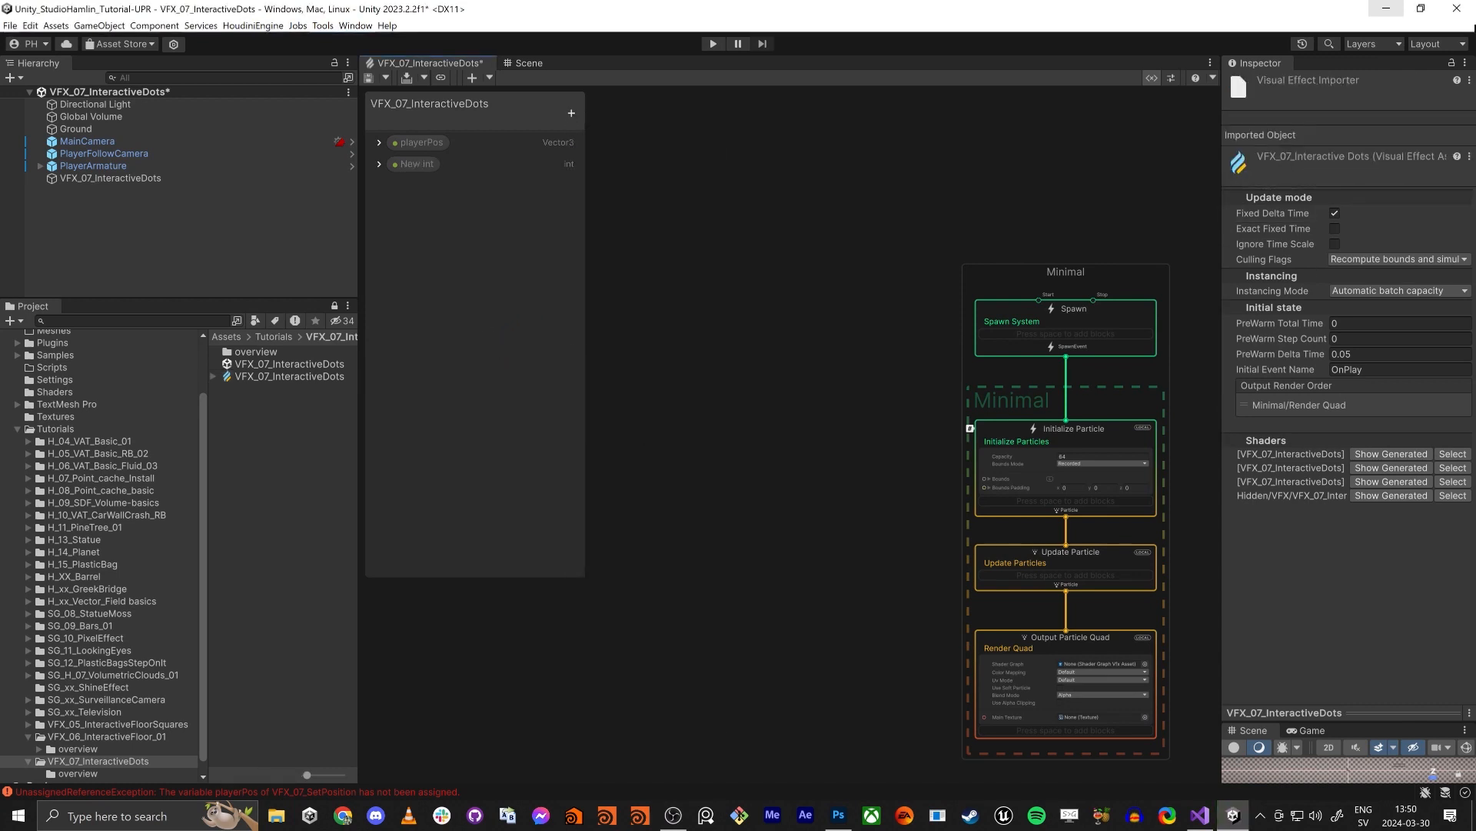
pyautogui.click(422, 160)
pyautogui.doubleClick(421, 164)
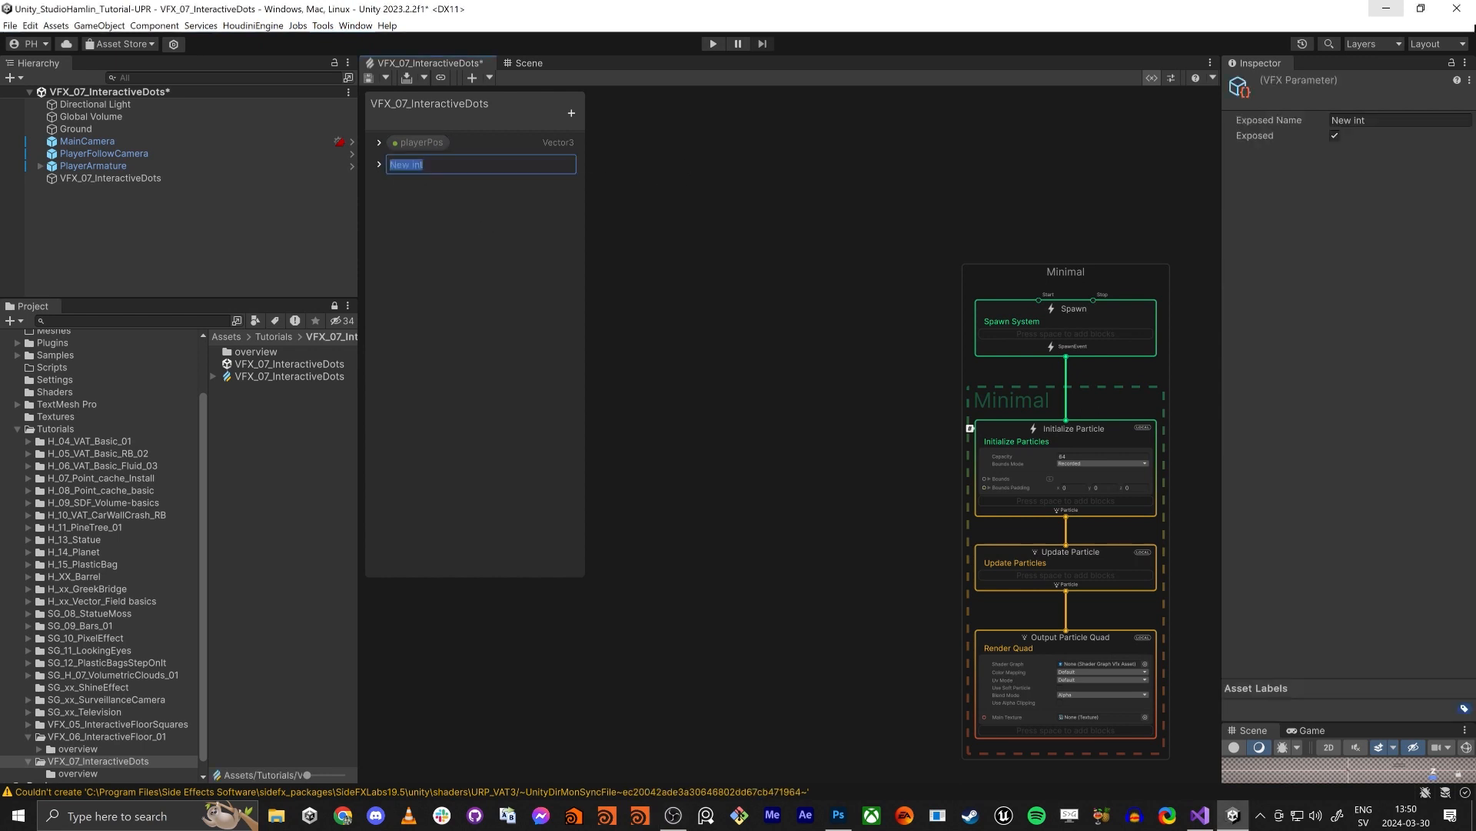
pyautogui.write('Grg')
pyautogui.press('BackSpace')
pyautogui.write('idSize')
pyautogui.press('Return')
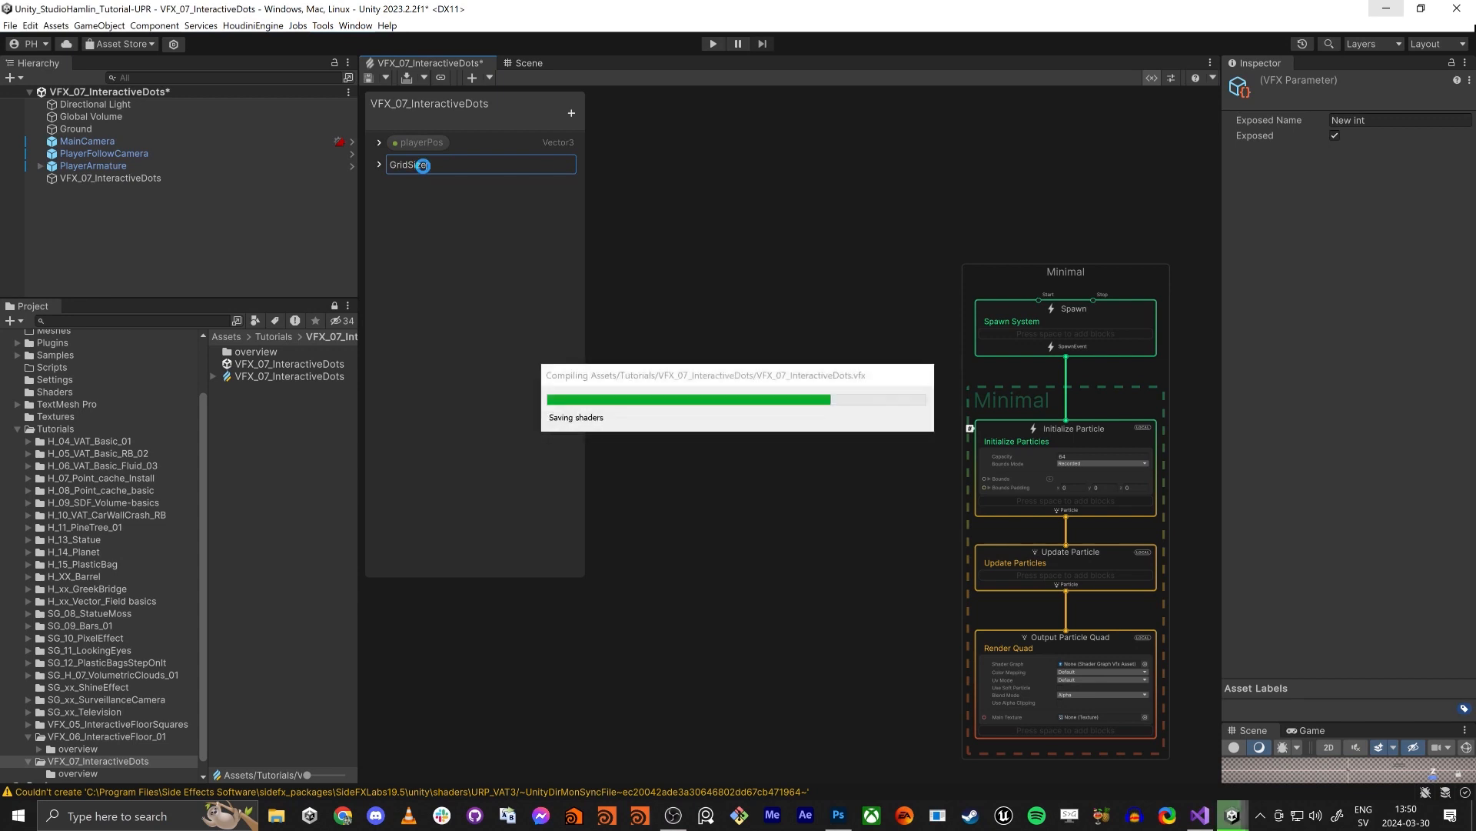
# - Give the GridSize property a value of 10 and switch it to Range mode with a minimum of 1 and a maximum of 100
pyautogui.click(379, 164)
pyautogui.click(508, 197)
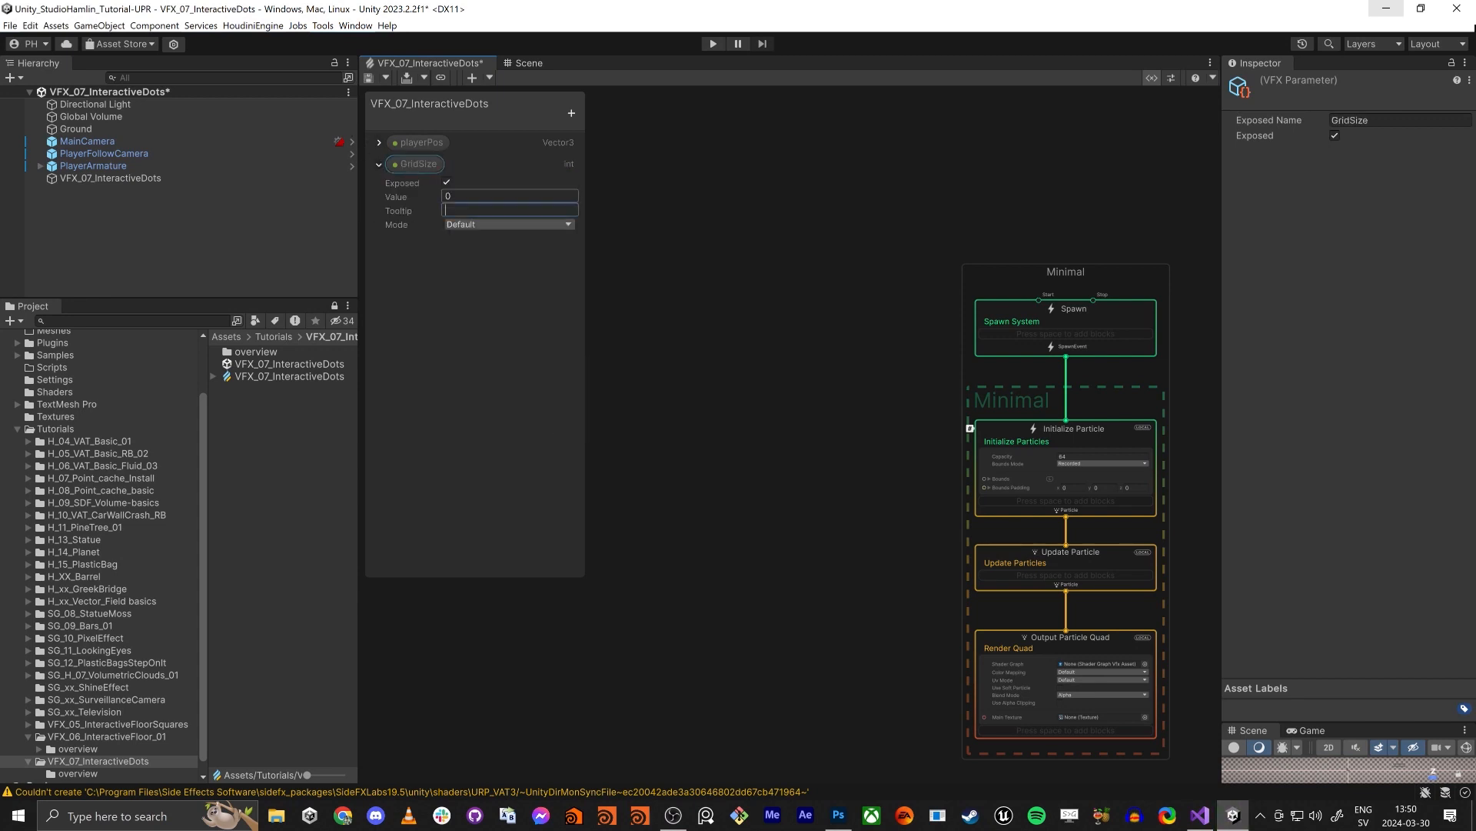
pyautogui.write('10')
pyautogui.click(457, 225)
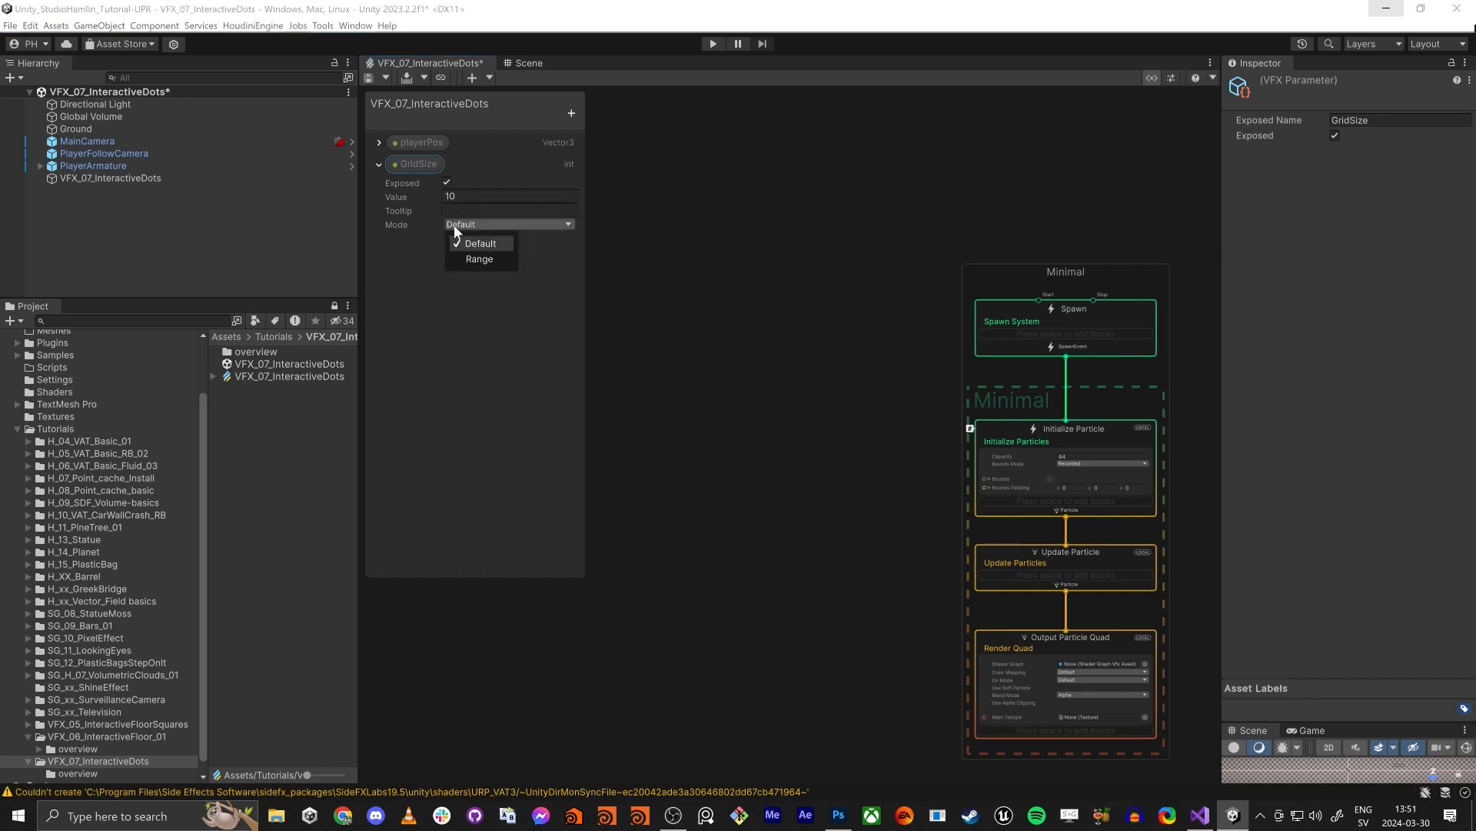
pyautogui.click(480, 259)
pyautogui.write('10')
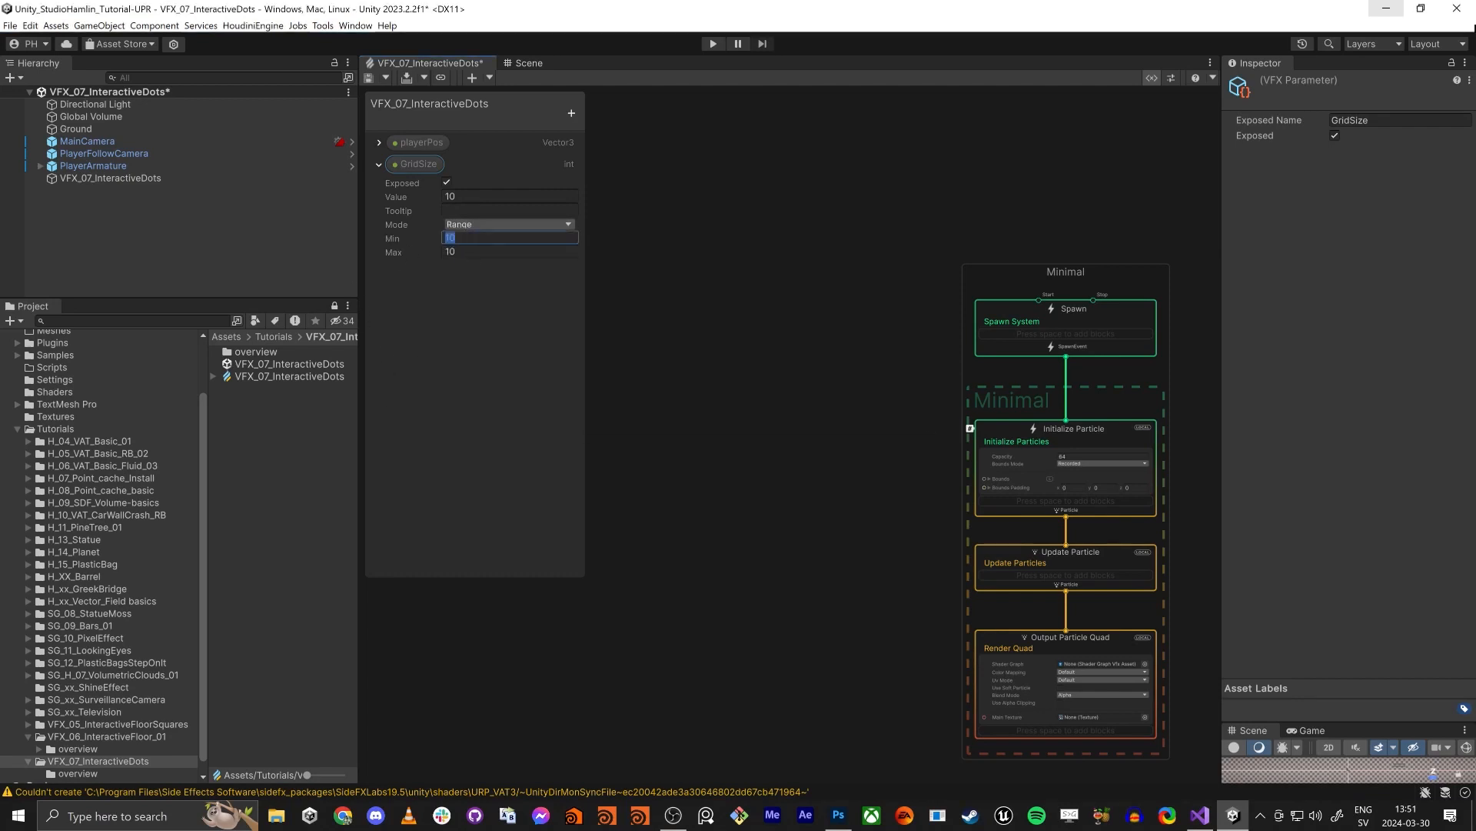
pyautogui.press('Tab')
pyautogui.write('1000')
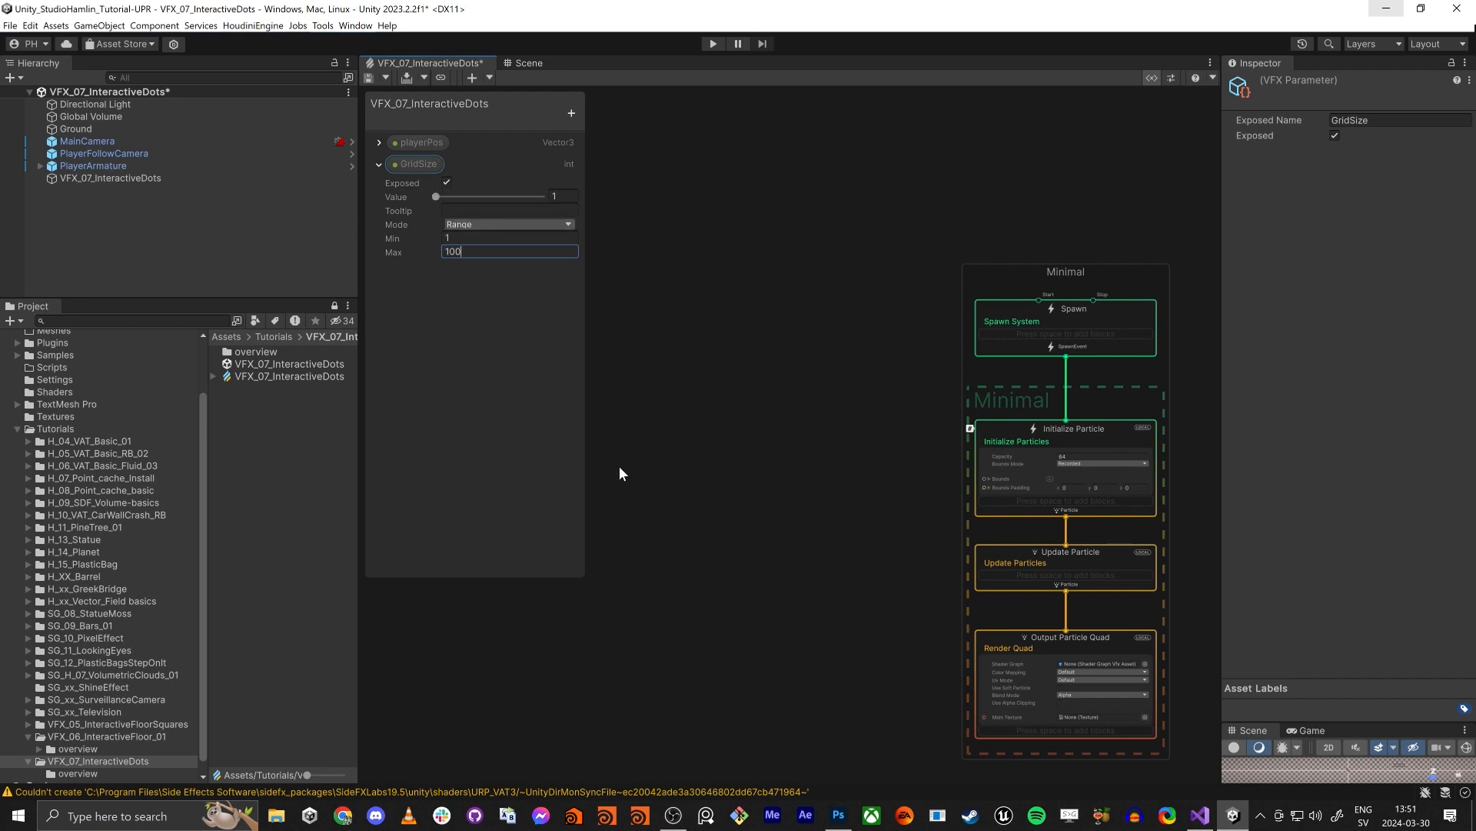
pyautogui.click(509, 395)
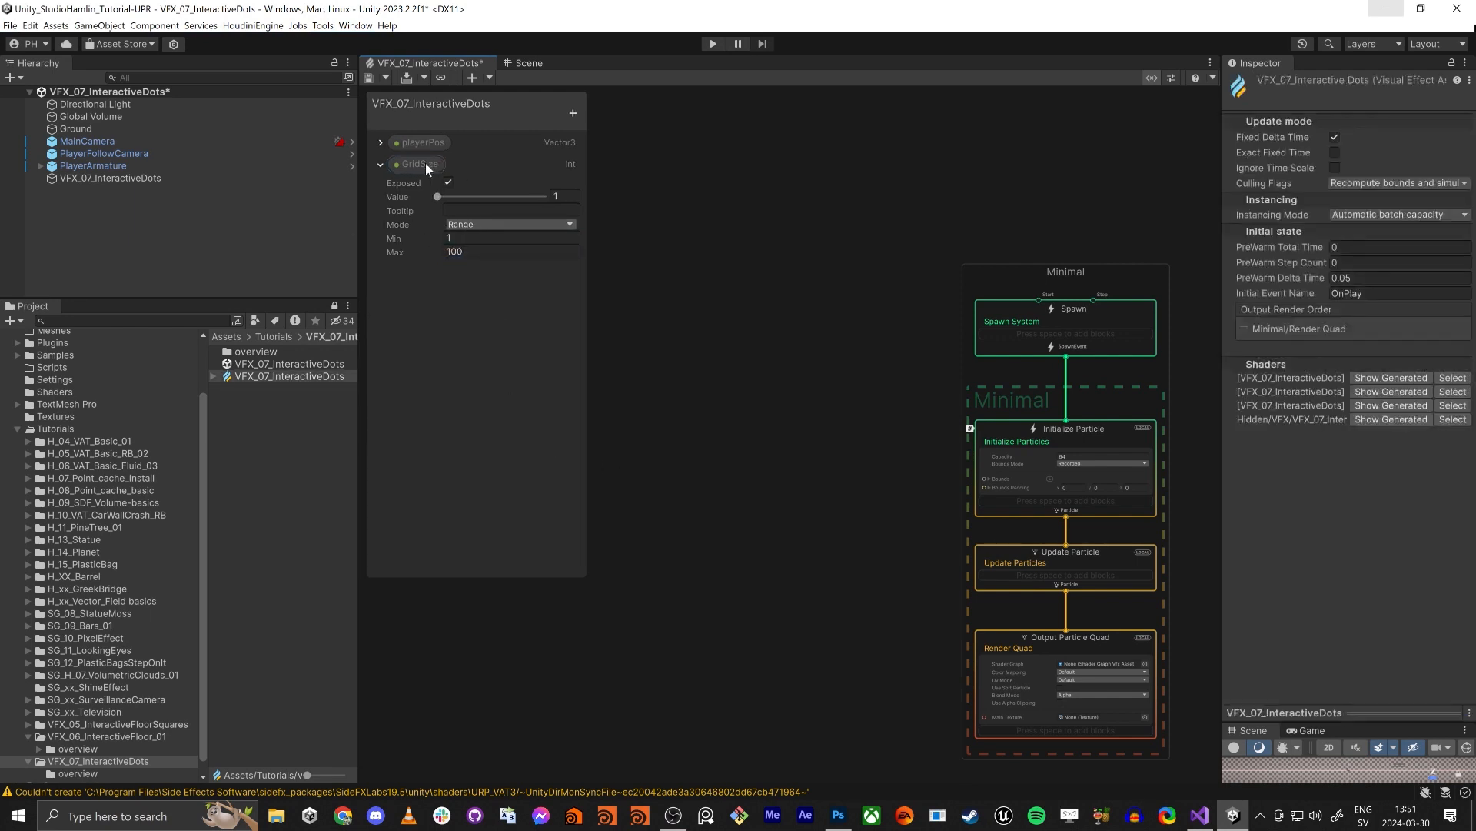
# - Add a Single Burst block to the Spawn context
pyautogui.moveTo(670, 373); pyautogui.dragTo(736, 369, button='middle')
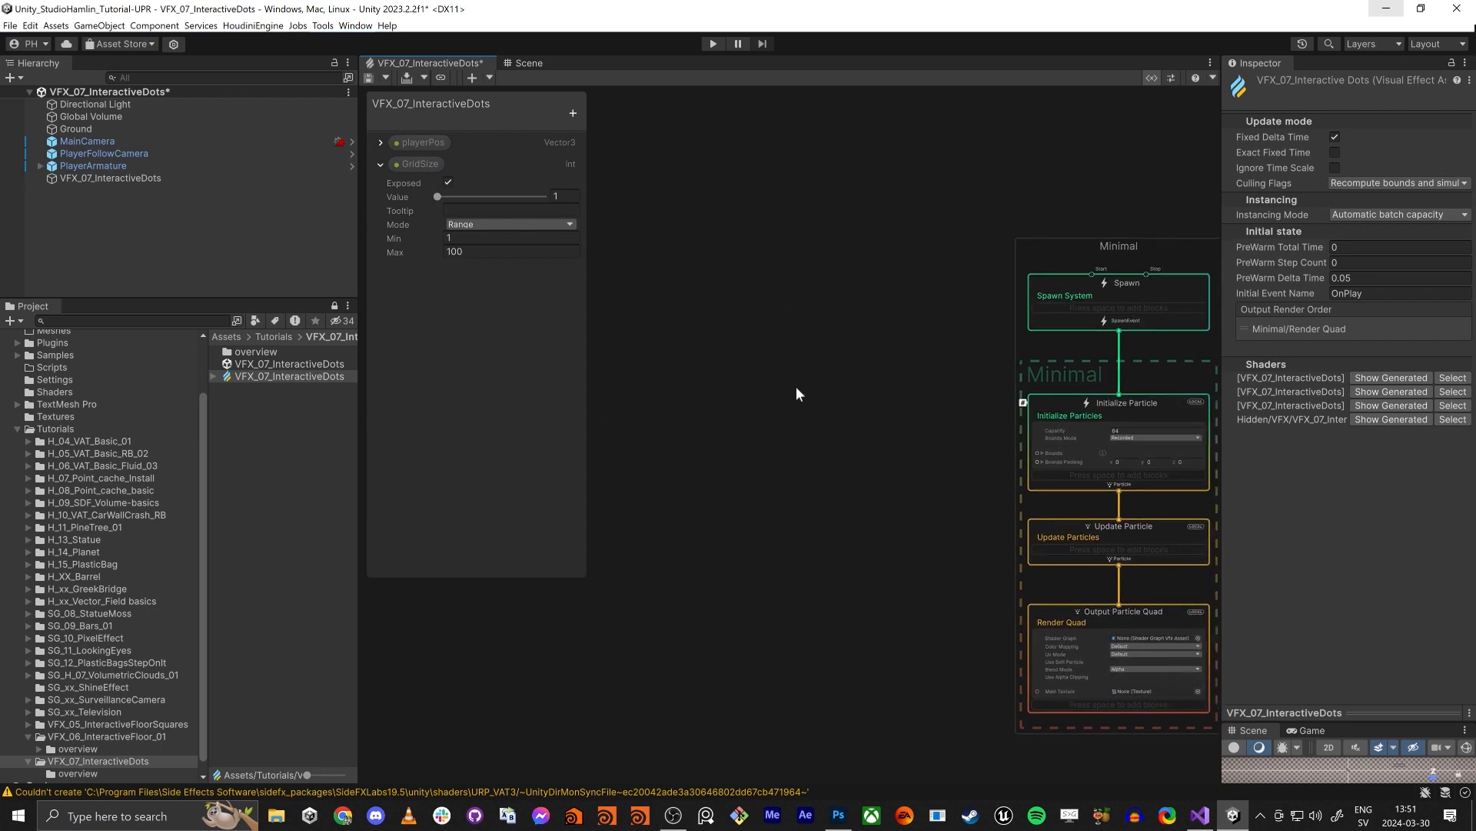
pyautogui.moveTo(939, 296); pyautogui.dragTo(767, 257, button='middle')
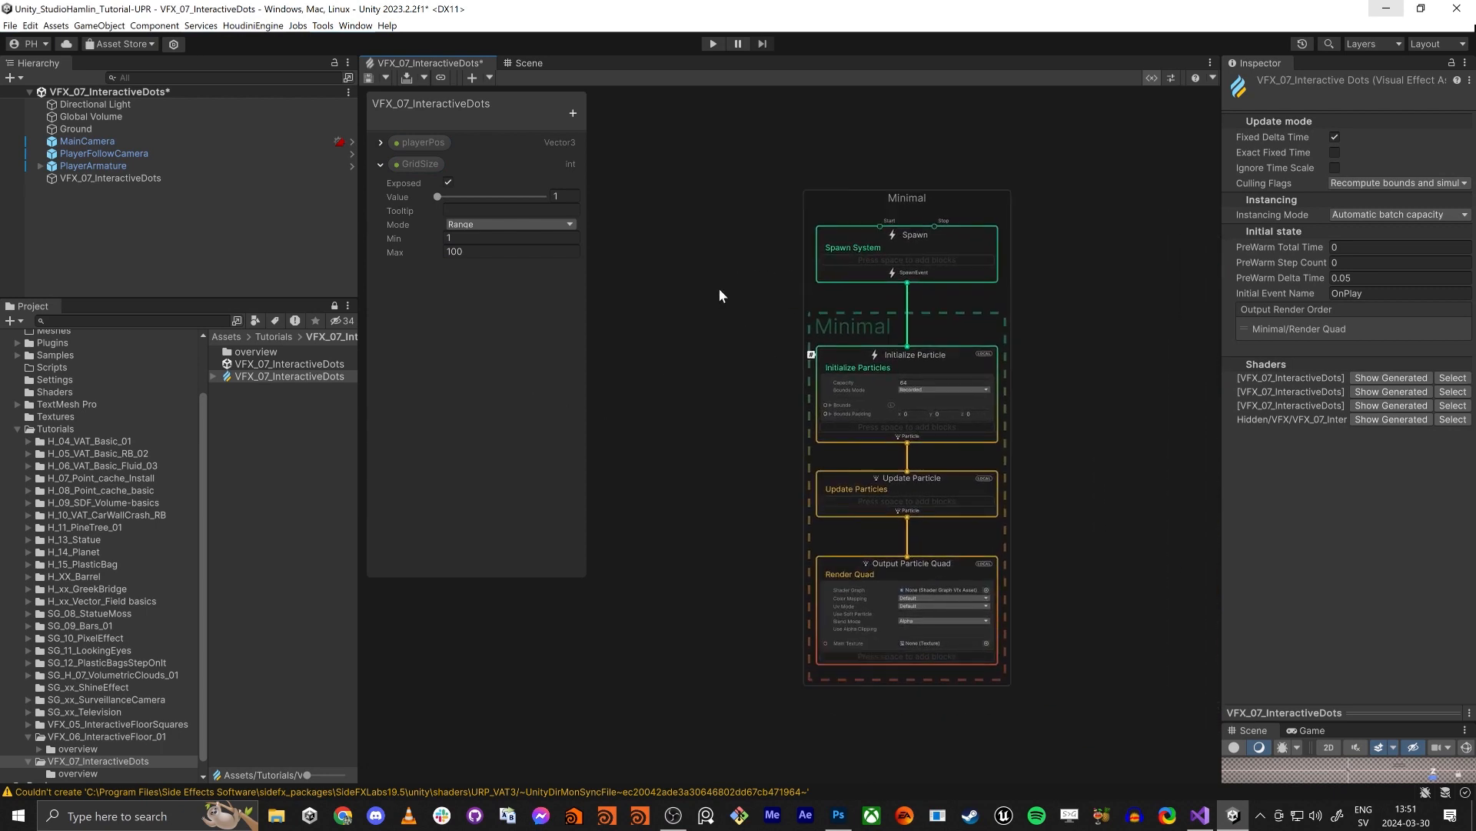
pyautogui.scroll(3, 651, 291)
pyautogui.moveTo(644, 283); pyautogui.dragTo(495, 303, button='middle')
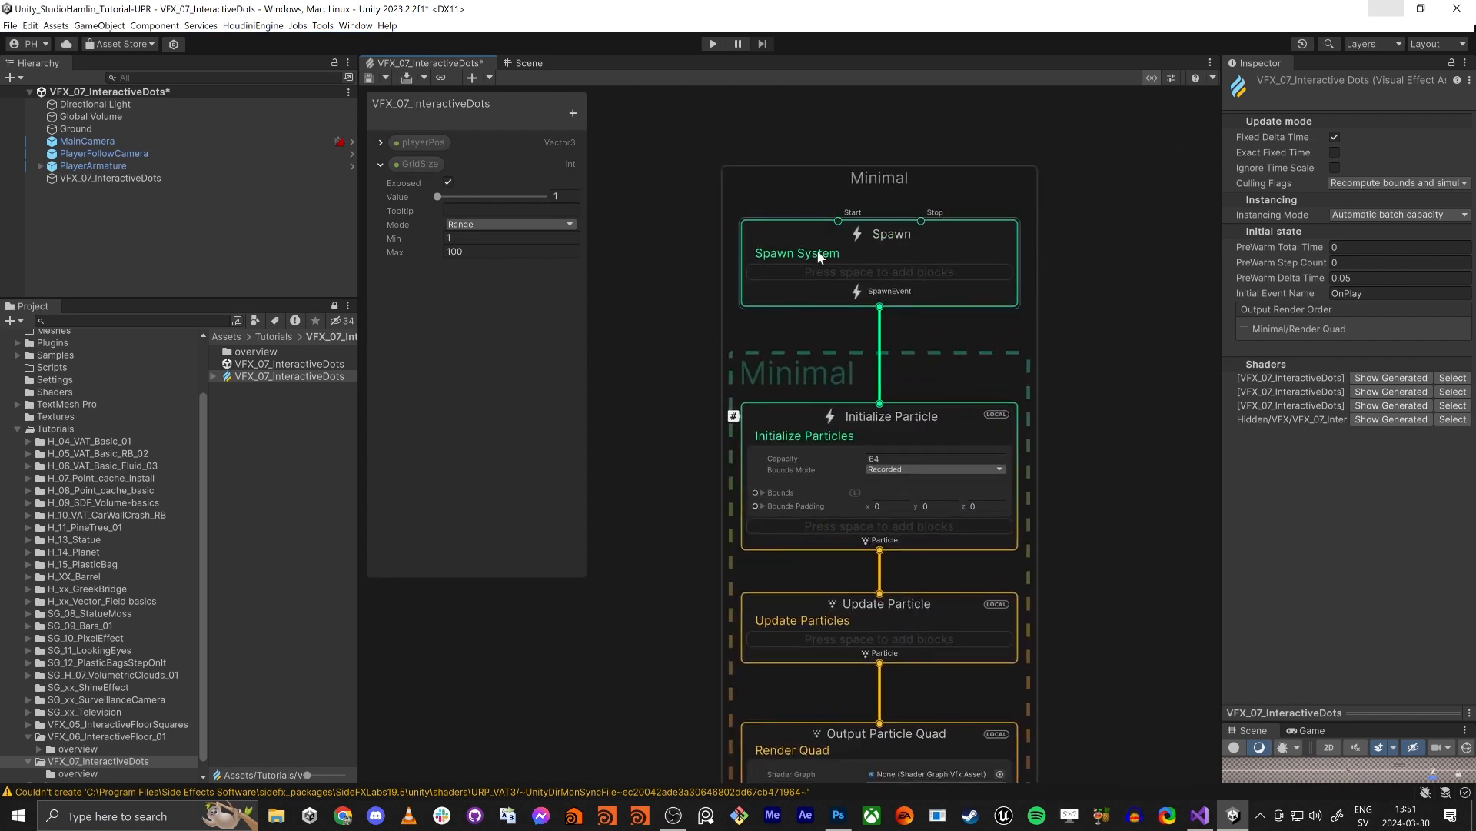
pyautogui.doubleClick(832, 255)
pyautogui.press('space')
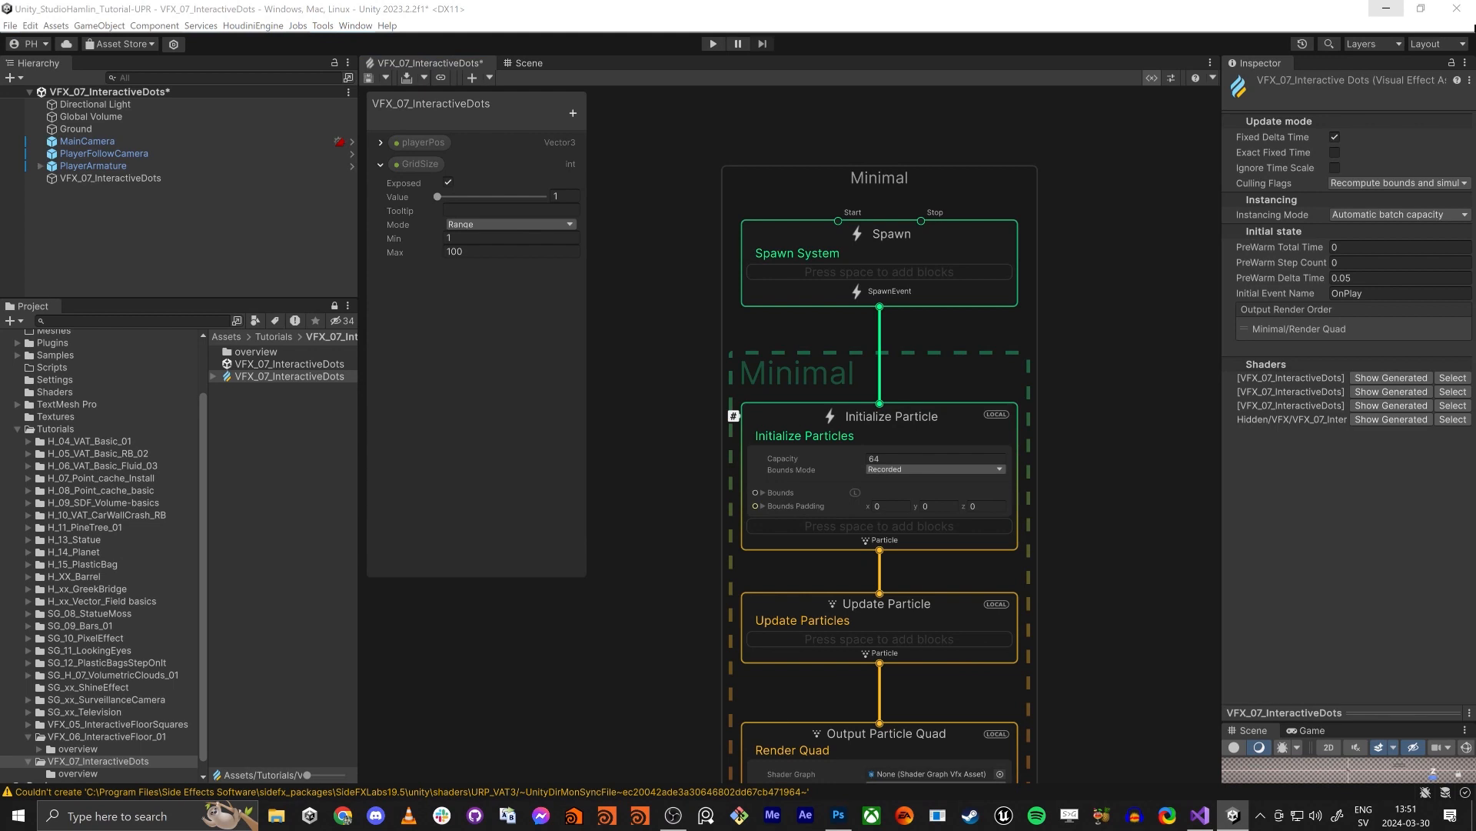
pyautogui.click(820, 274)
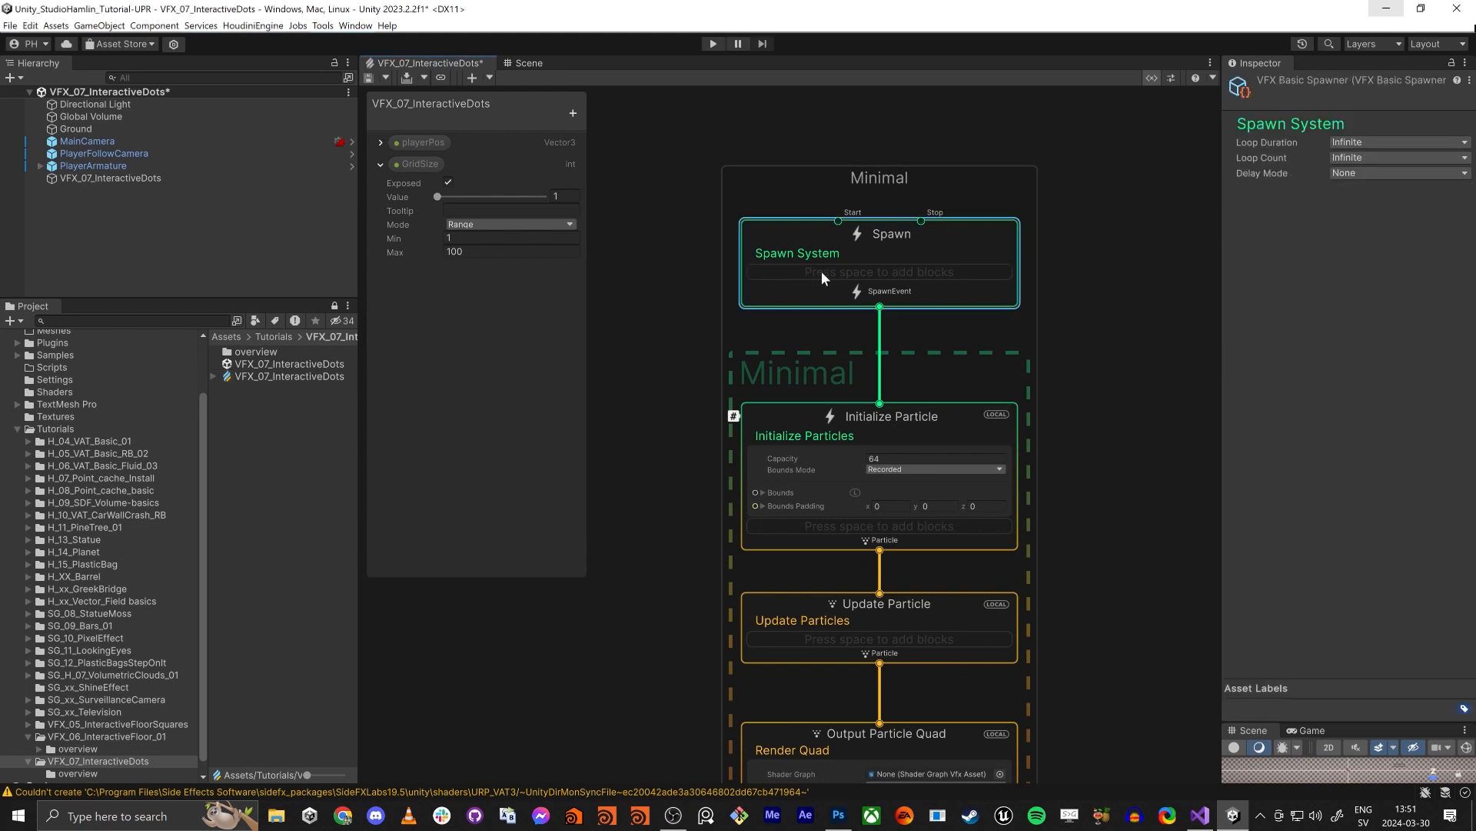
pyautogui.press('space')
pyautogui.write('sing')
pyautogui.press('Return')
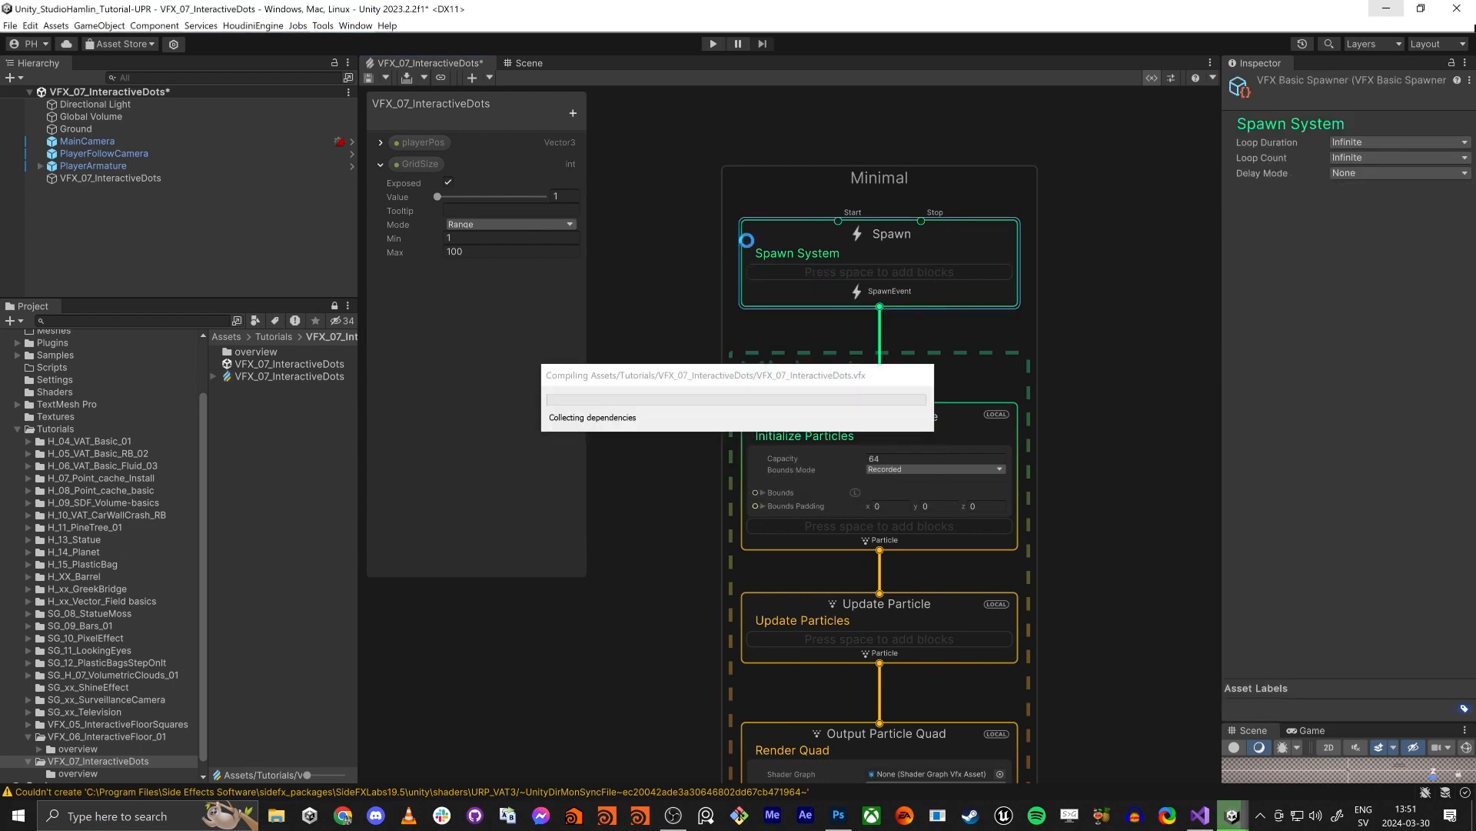
# - Place a GridSize node in the empty graph area beside the Spawn context and set the property's value to 10
pyautogui.moveTo(704, 357); pyautogui.dragTo(925, 318, button='middle')
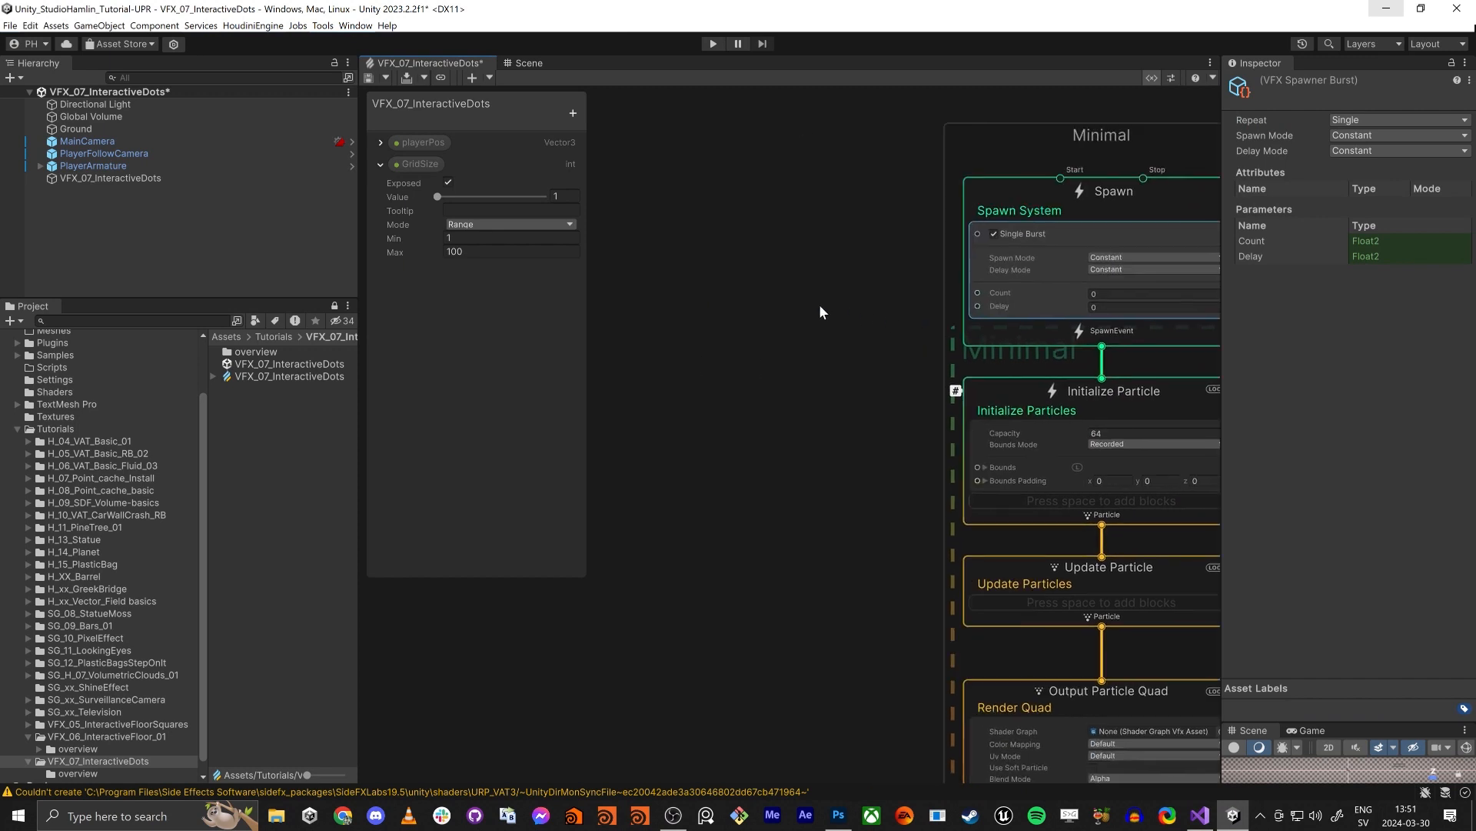
pyautogui.moveTo(762, 302); pyautogui.dragTo(912, 318, button='middle')
pyautogui.moveTo(404, 165); pyautogui.dragTo(631, 288)
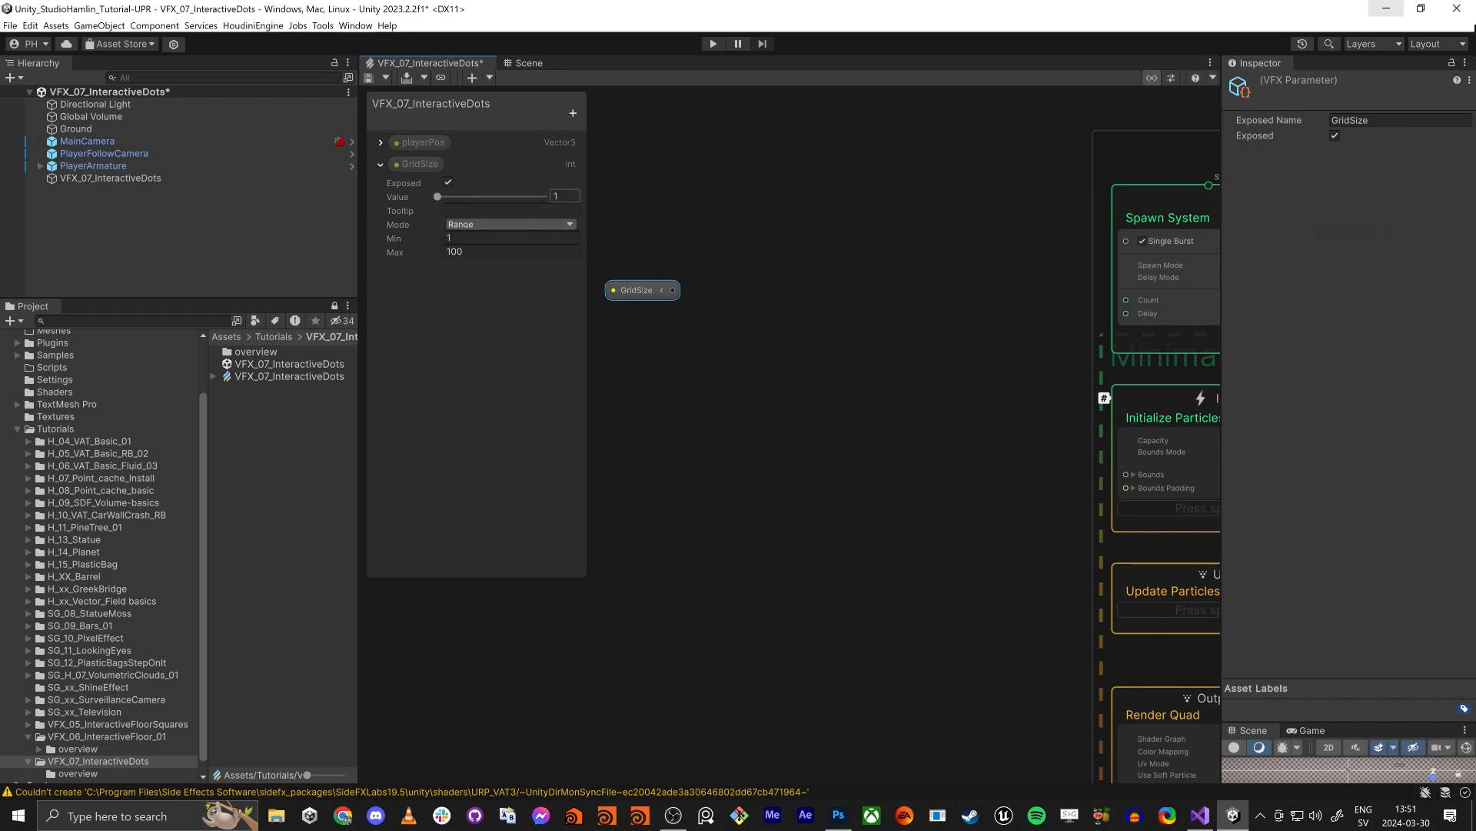
pyautogui.click(565, 196)
pyautogui.write('10')
pyautogui.click(811, 232)
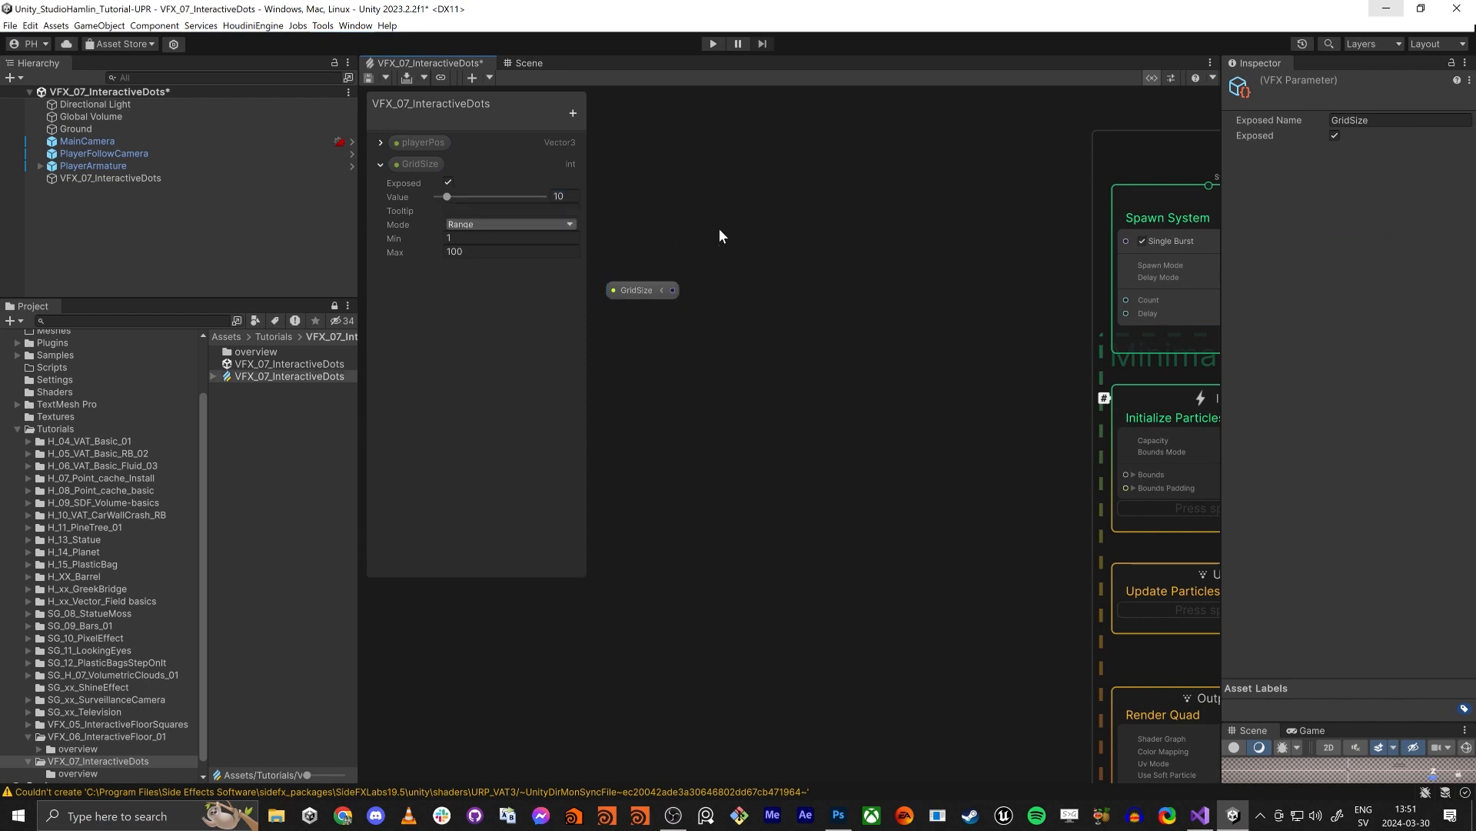
# - Multiply GridSize by itself with a Multiply node and connect the result to the Single Burst's Count
pyautogui.click(645, 293)
pyautogui.moveTo(713, 366); pyautogui.dragTo(738, 366, button='middle')
pyautogui.scroll(-1, 738, 365)
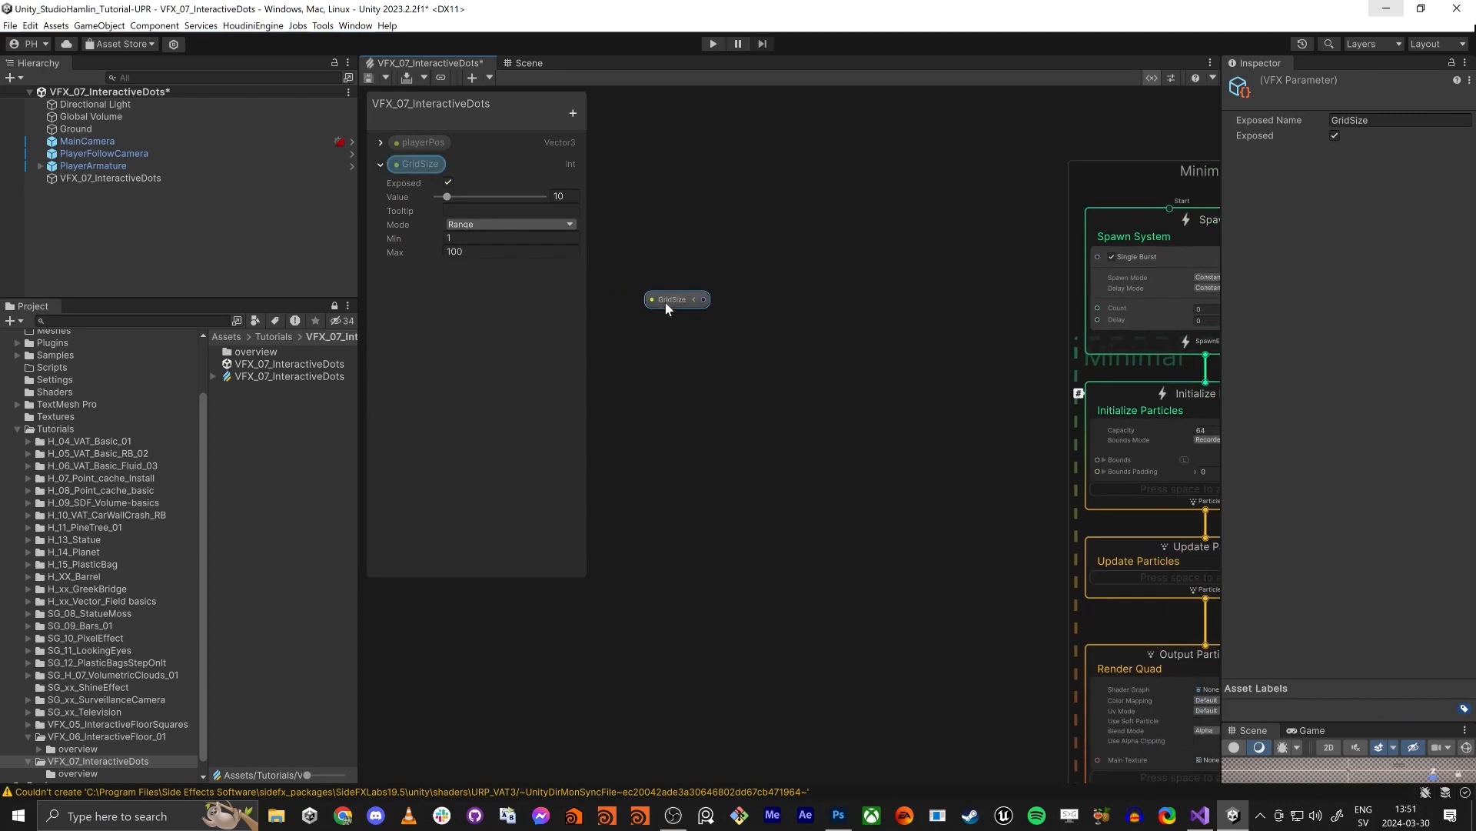
pyautogui.moveTo(667, 301); pyautogui.dragTo(645, 283)
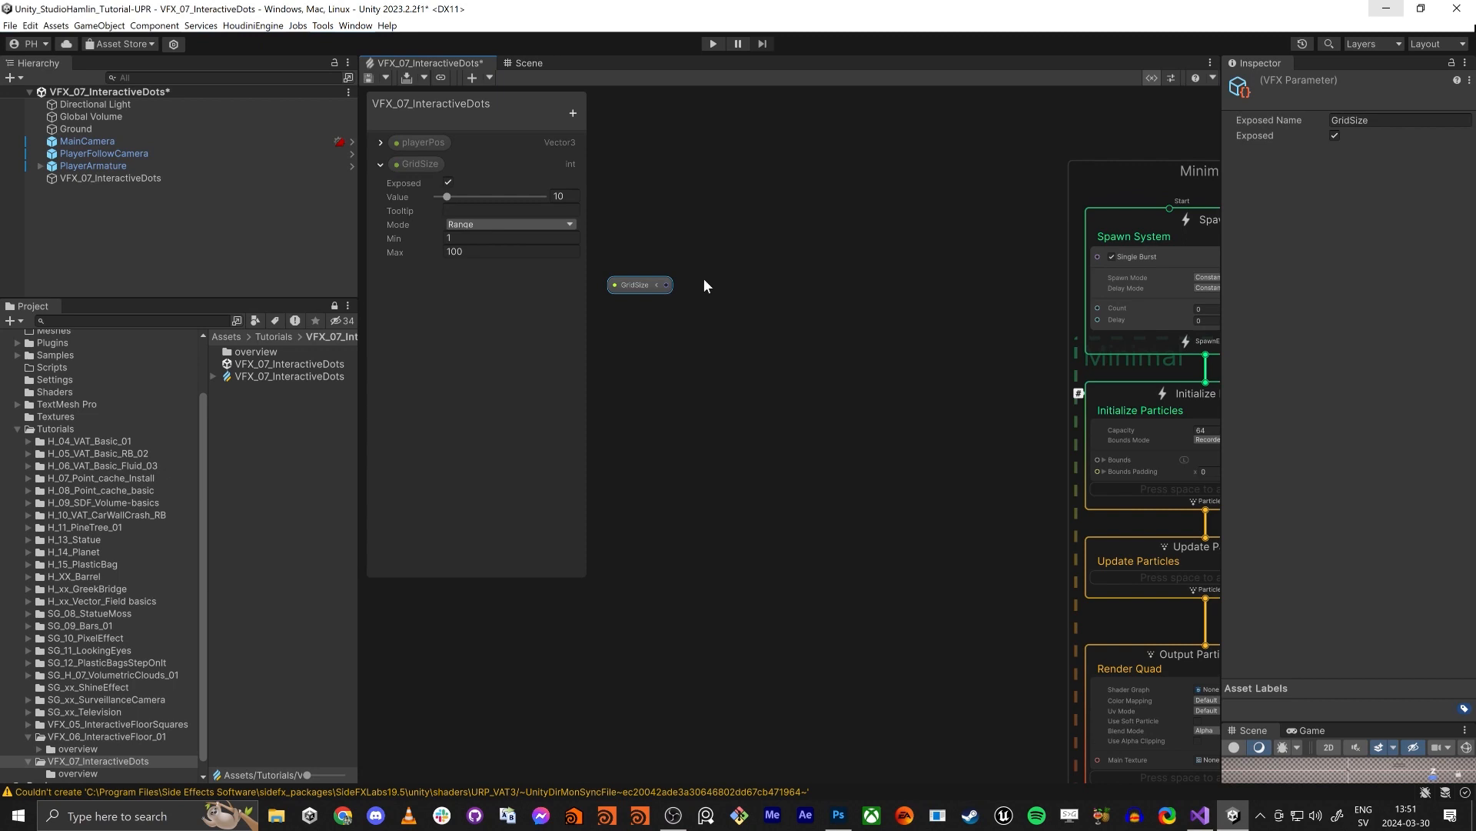
pyautogui.moveTo(666, 285); pyautogui.dragTo(692, 331)
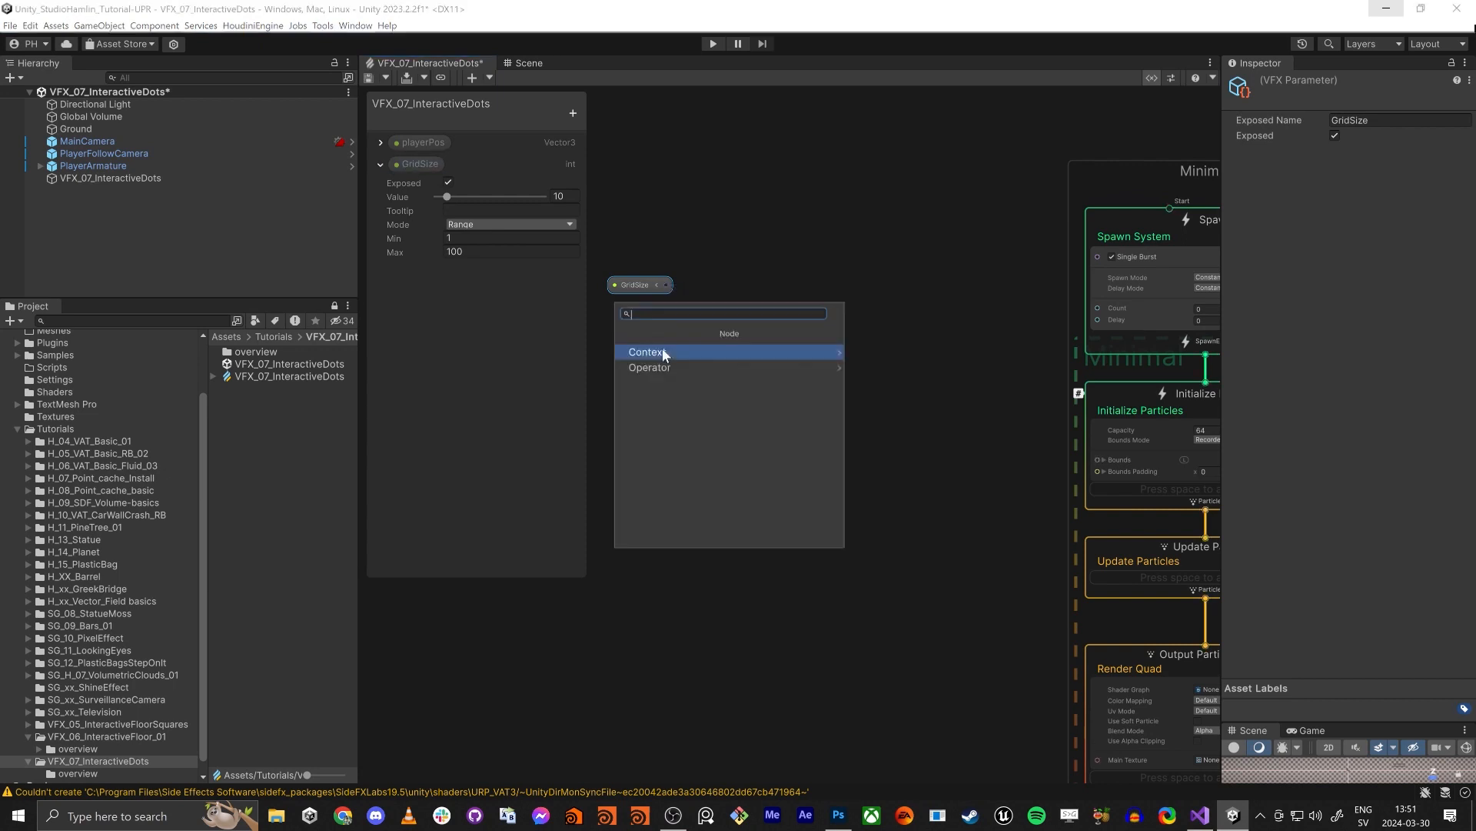
pyautogui.write('mul')
pyautogui.press('Return')
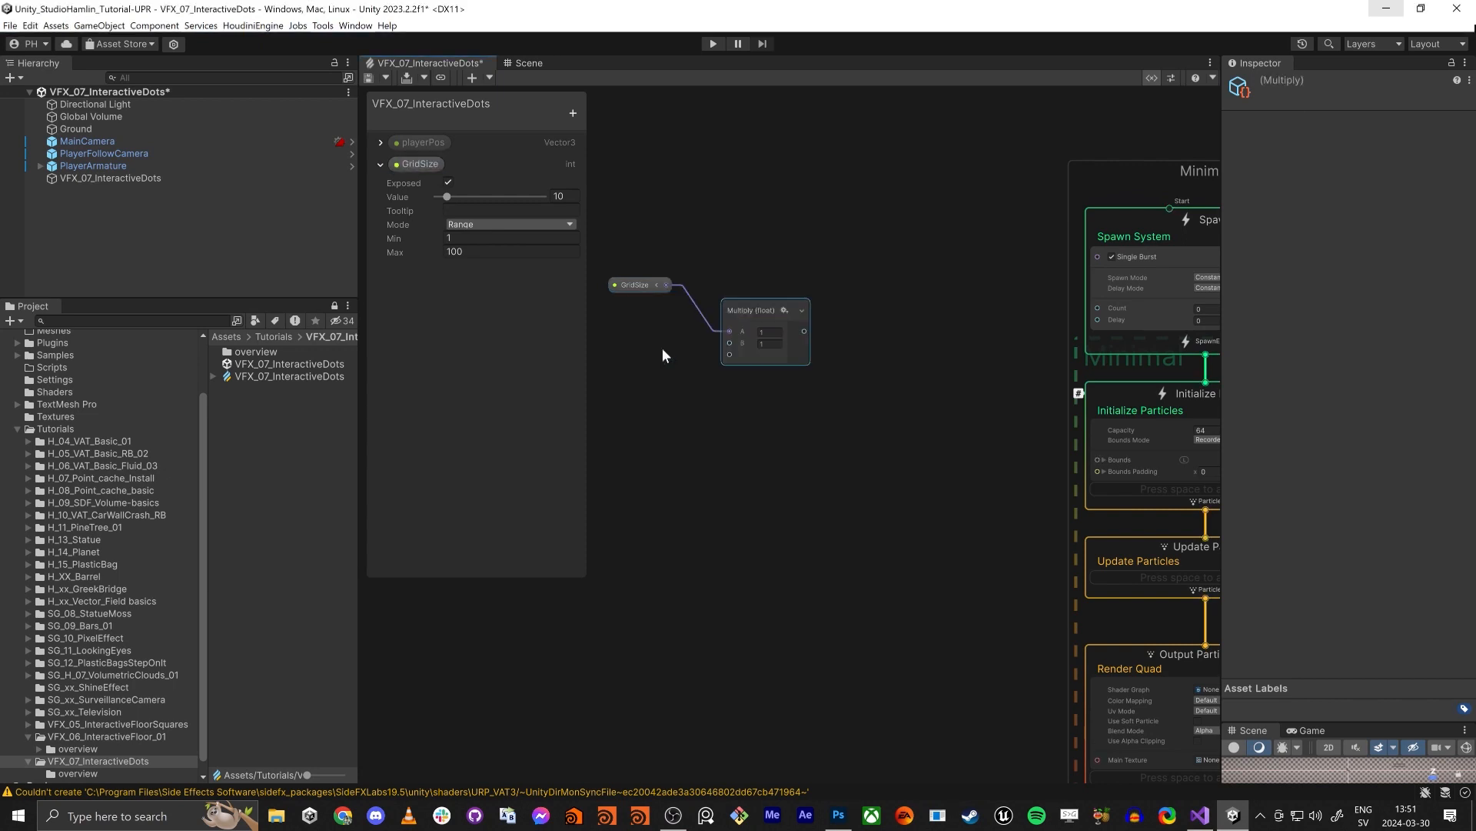
pyautogui.moveTo(730, 343); pyautogui.dragTo(665, 285)
pyautogui.moveTo(763, 308); pyautogui.dragTo(759, 258)
pyautogui.moveTo(892, 334); pyautogui.dragTo(848, 338, button='middle')
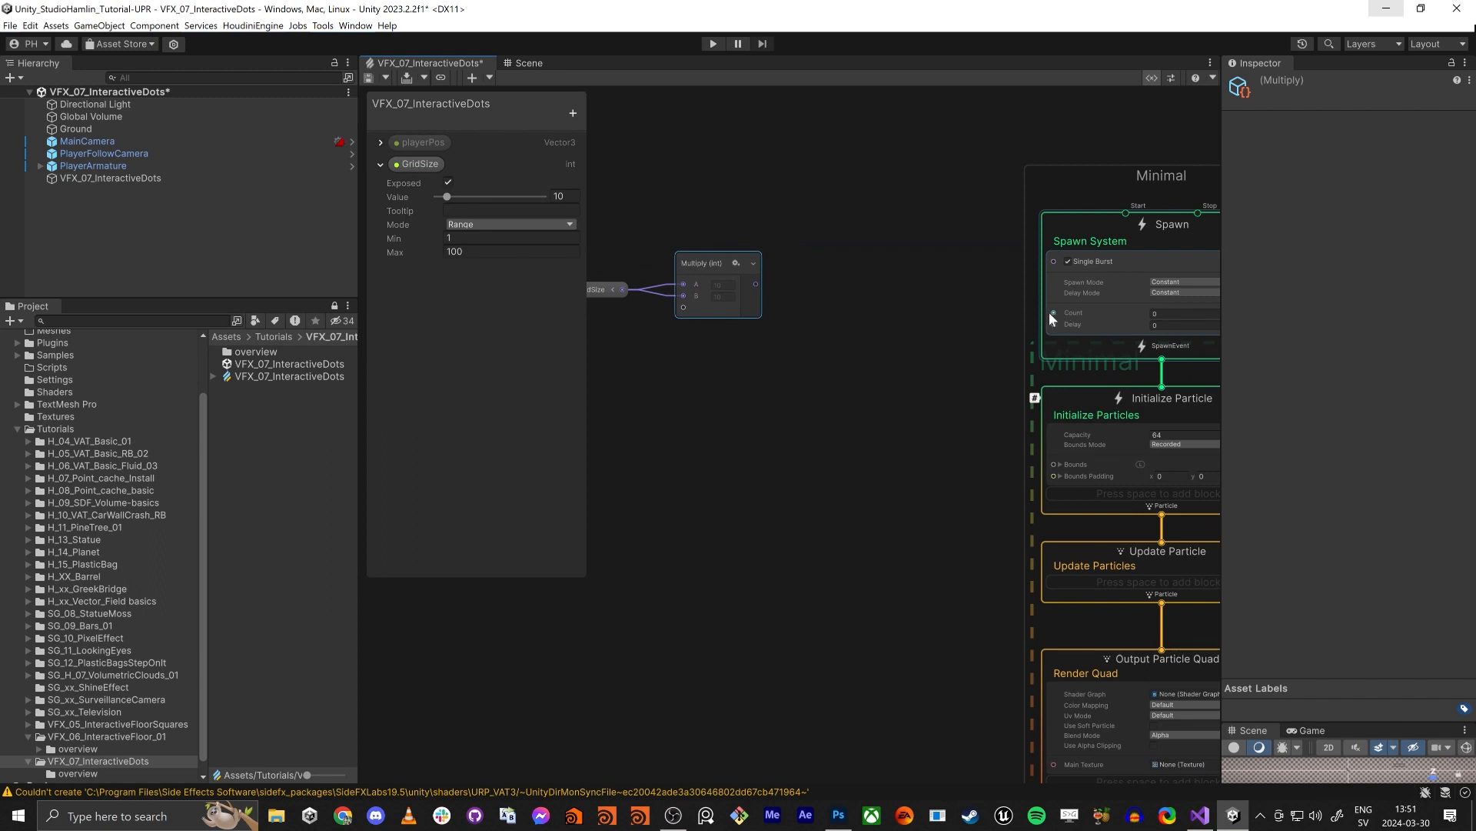
pyautogui.moveTo(1052, 313); pyautogui.dragTo(757, 284)
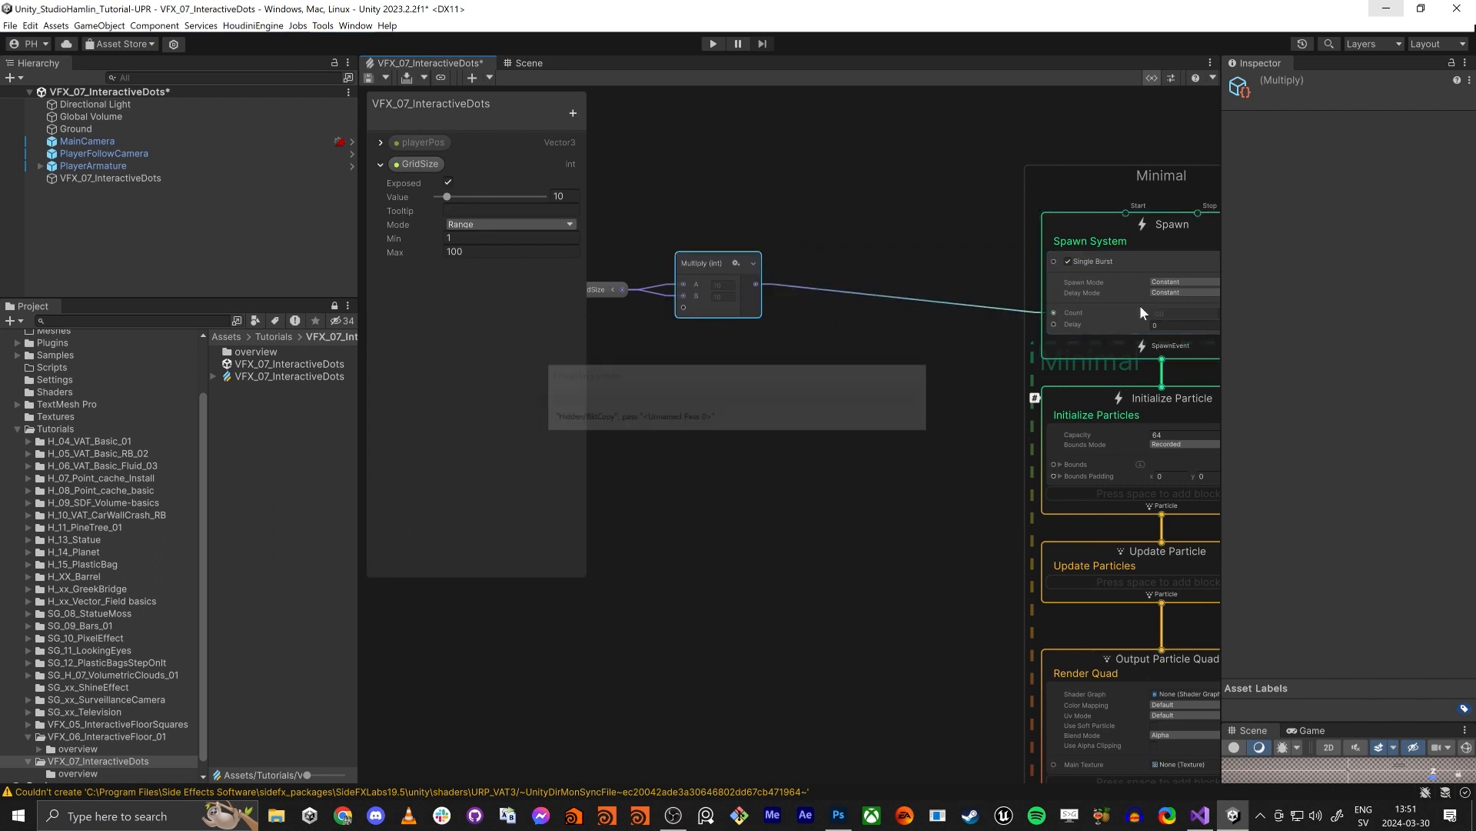
# - Set the Initialize Particle context's capacity to 10000 and select the Single Burst block
pyautogui.moveTo(1141, 312); pyautogui.dragTo(1042, 300, button='middle')
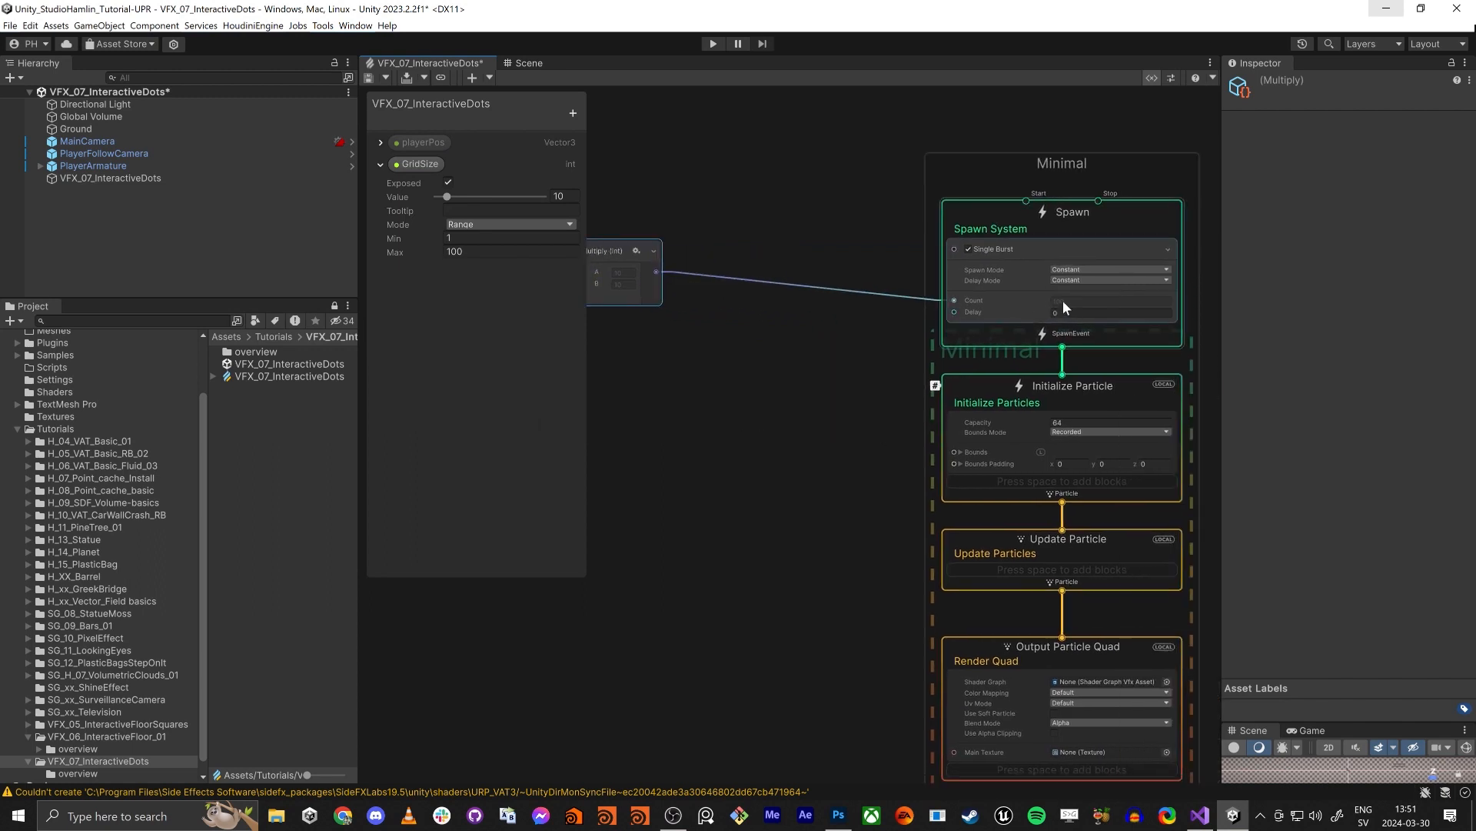
pyautogui.click(1077, 422)
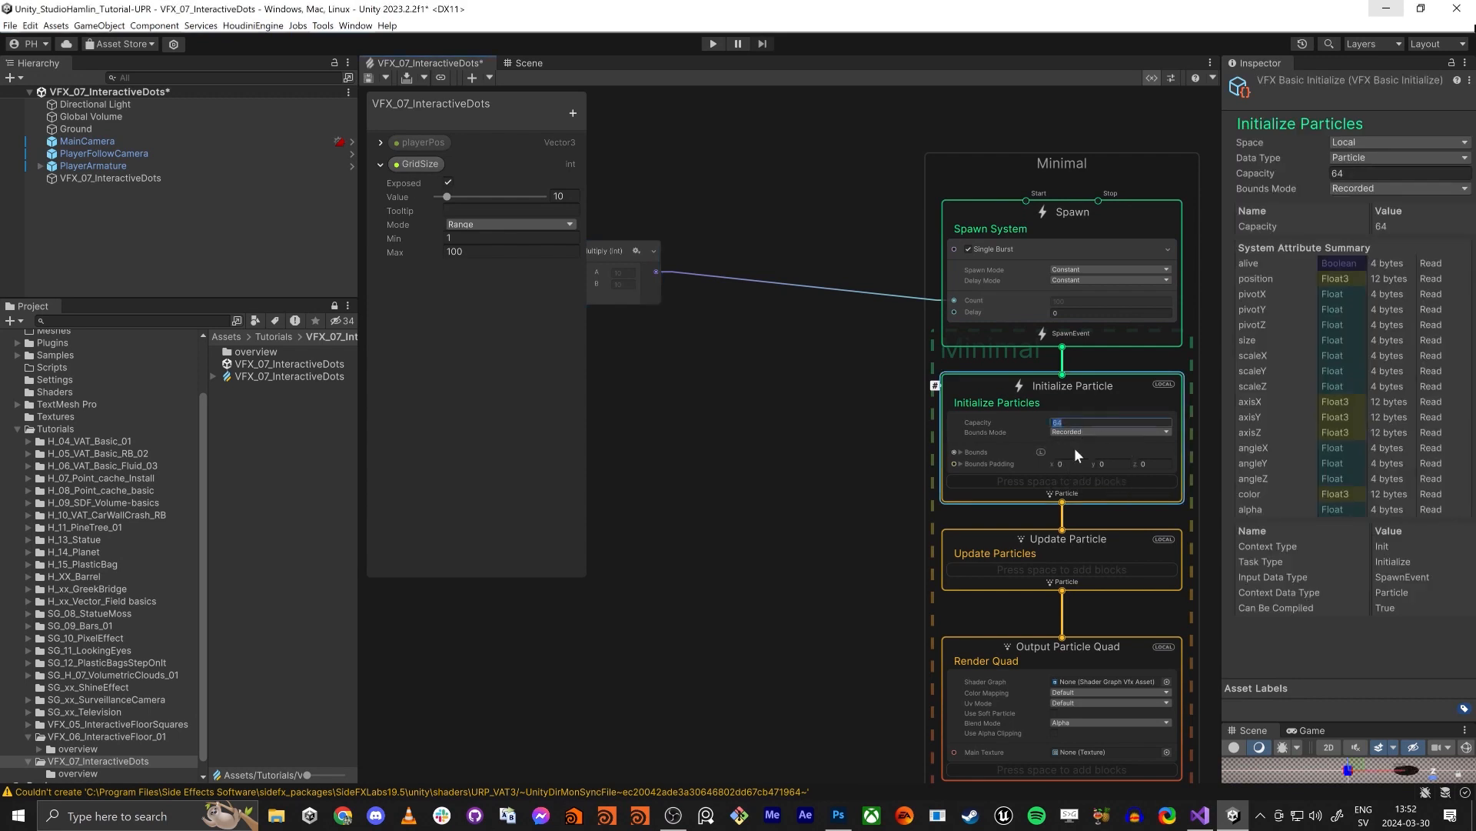
pyautogui.write('10000')
pyautogui.click(859, 461)
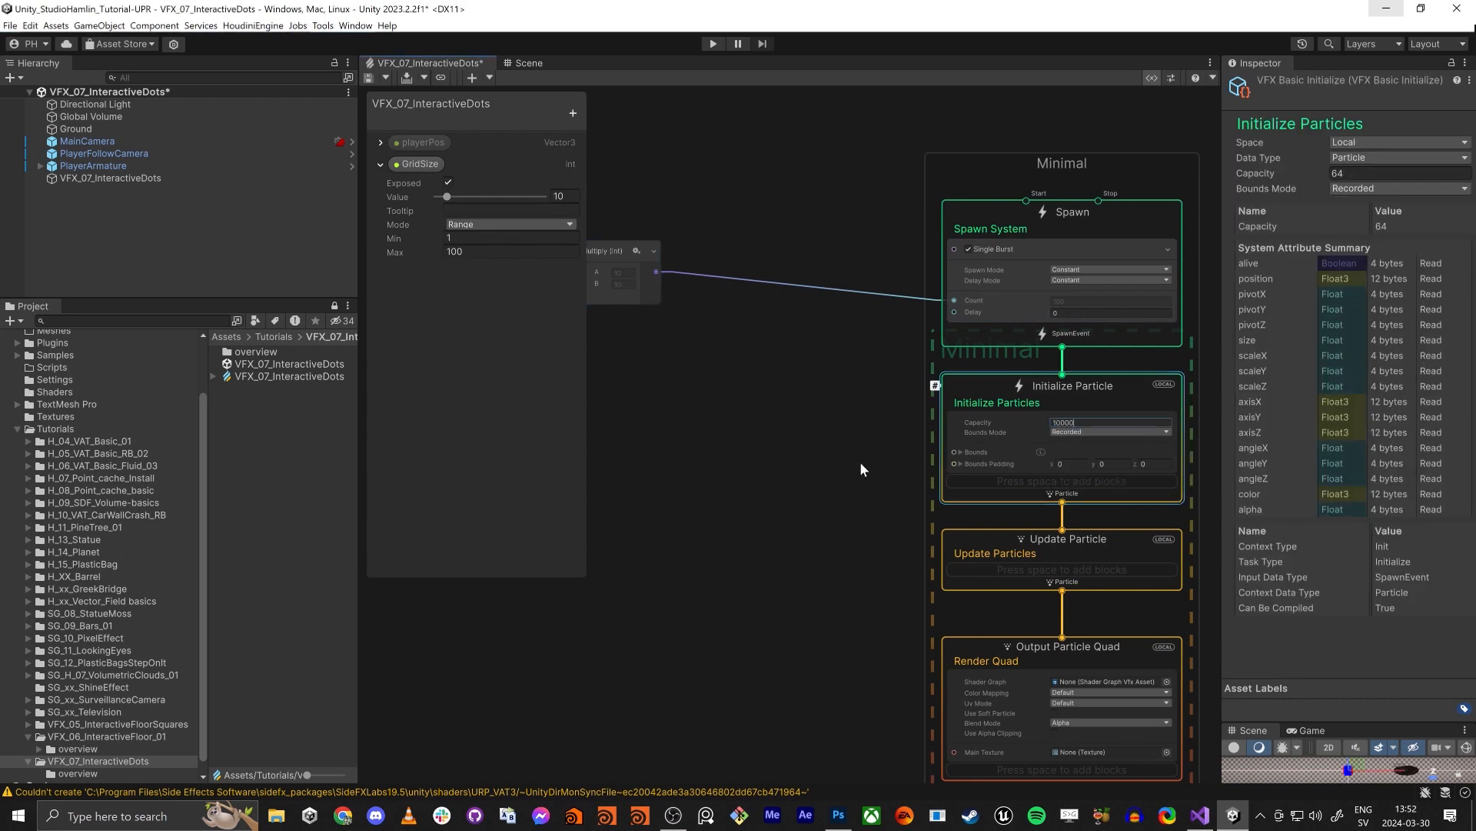
pyautogui.click(1073, 422)
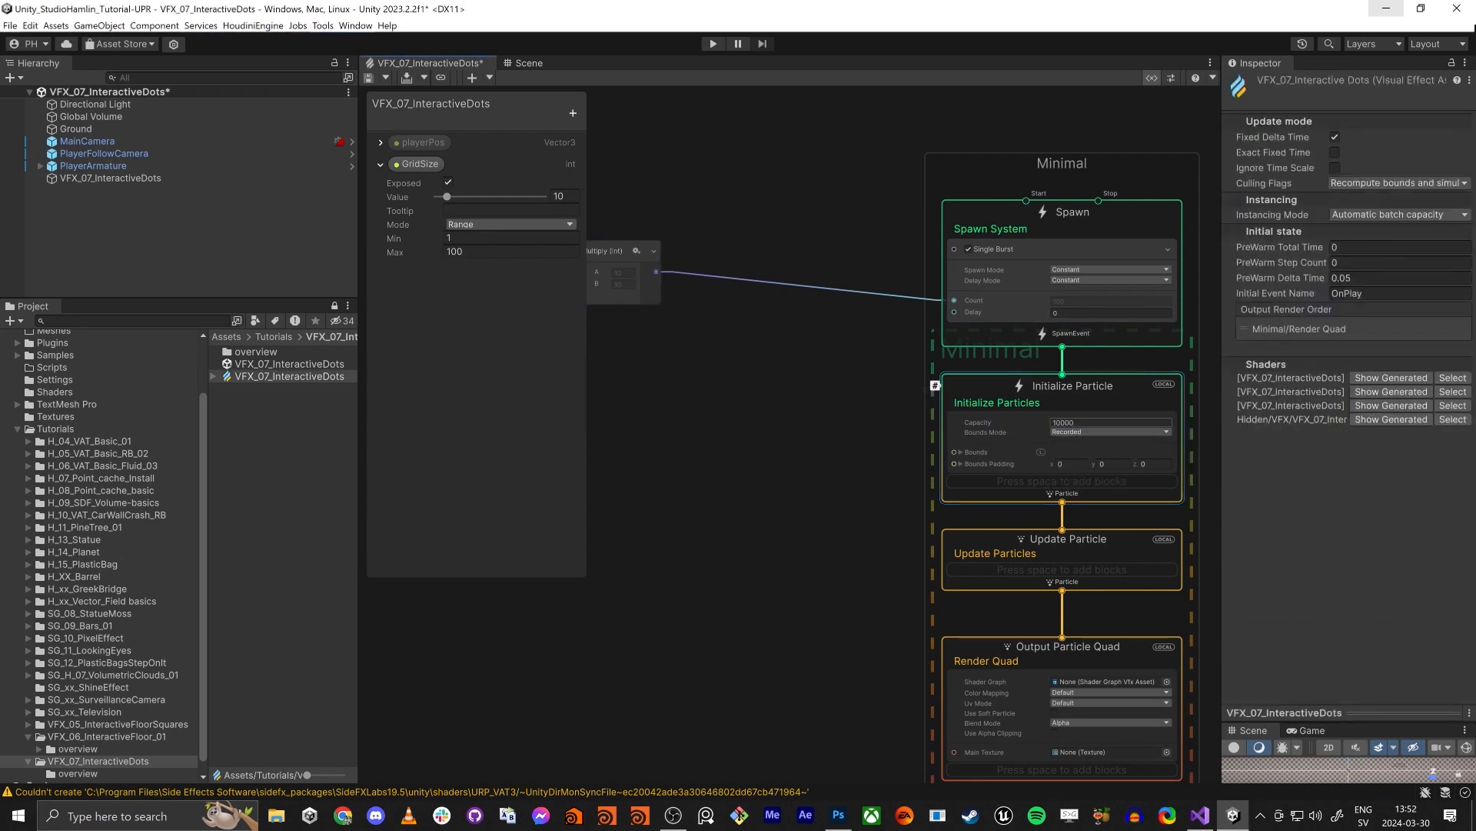
pyautogui.click(725, 433)
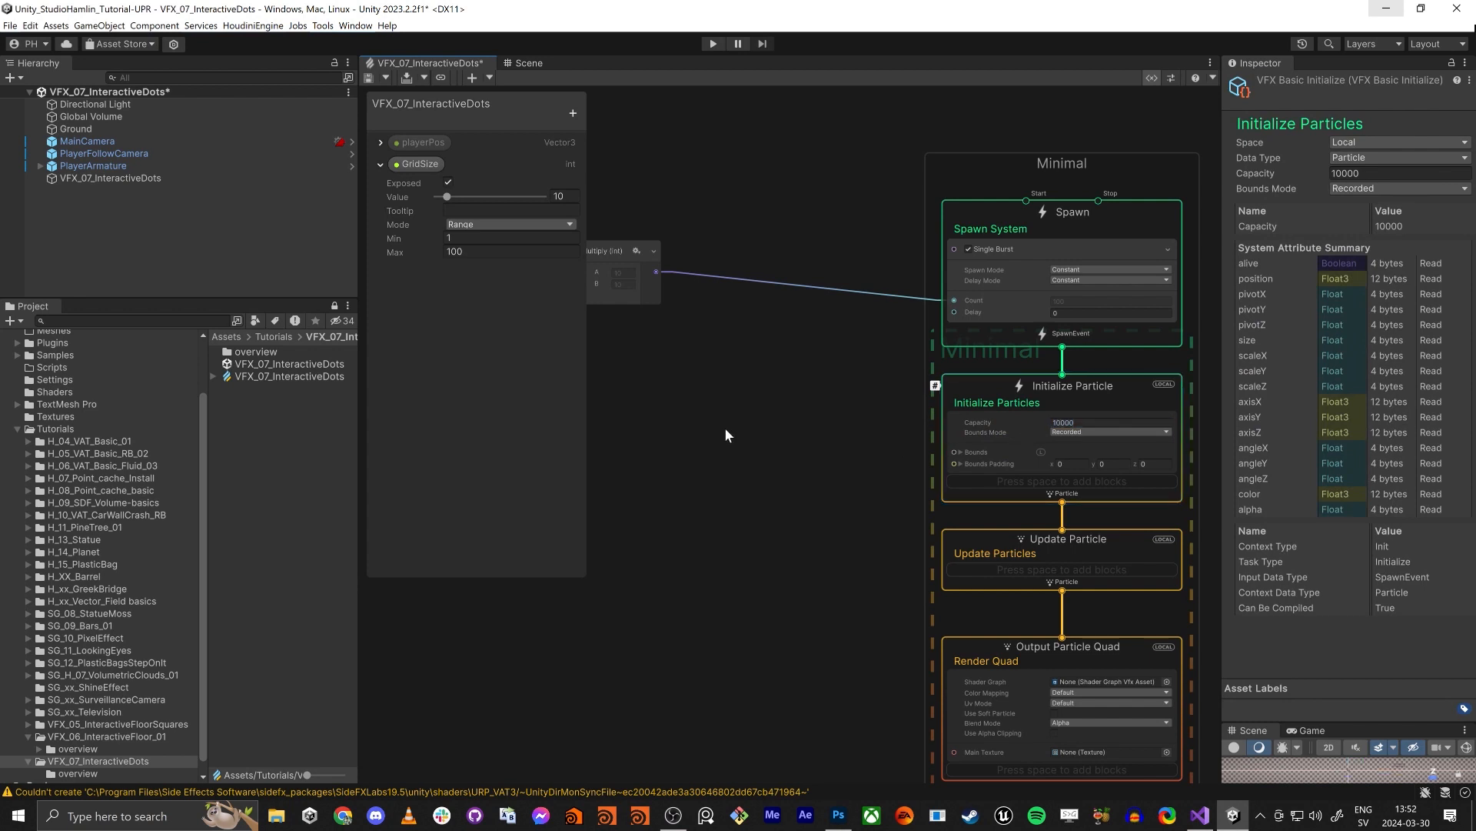
pyautogui.click(1052, 303)
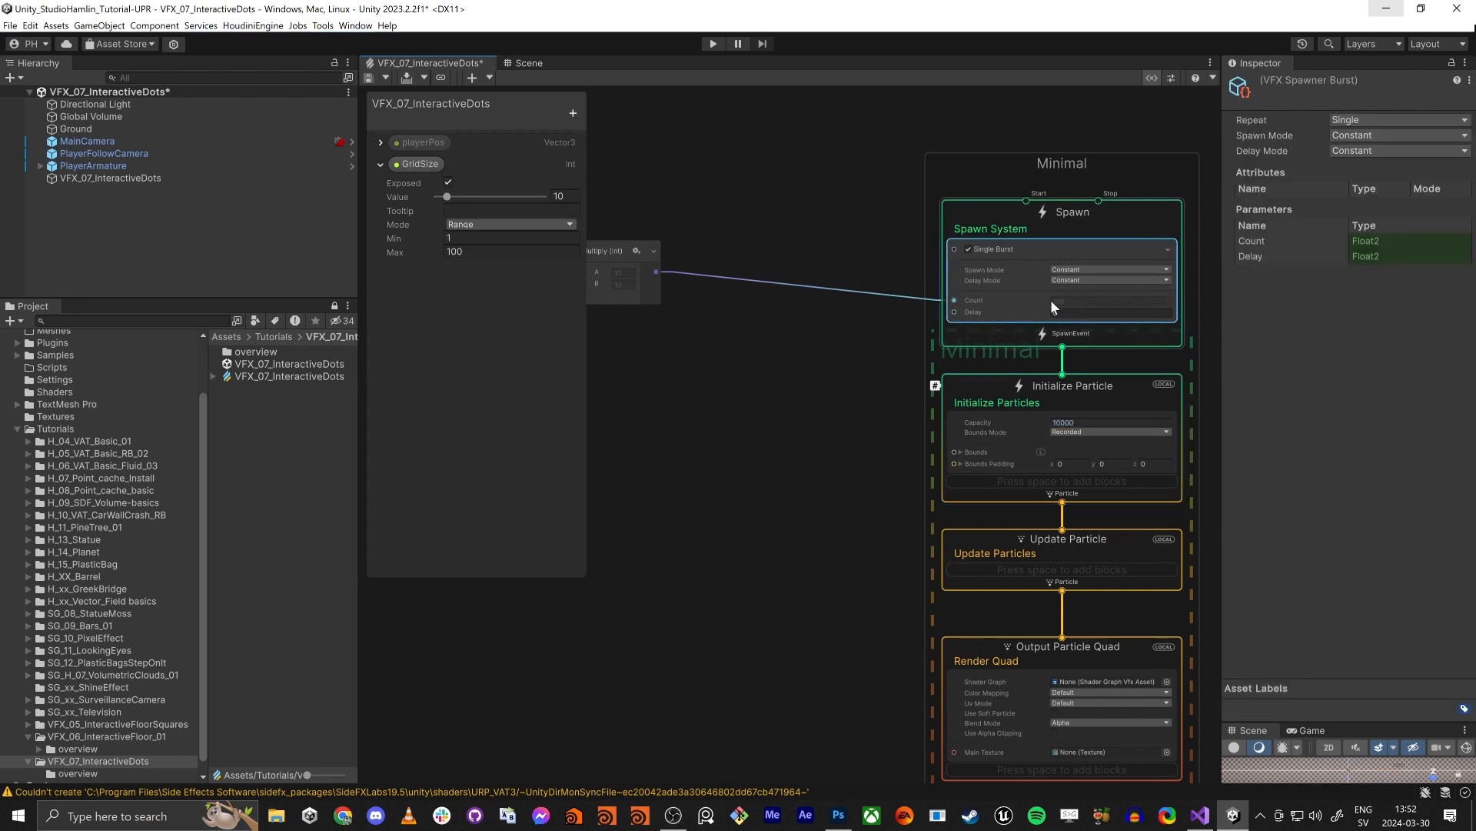
# - Move the Spawn context with its GridSize and Multiply nodes far above Initialize Particle, and raise Initialize Particle away from Update Particle
pyautogui.scroll(-5, 791, 563)
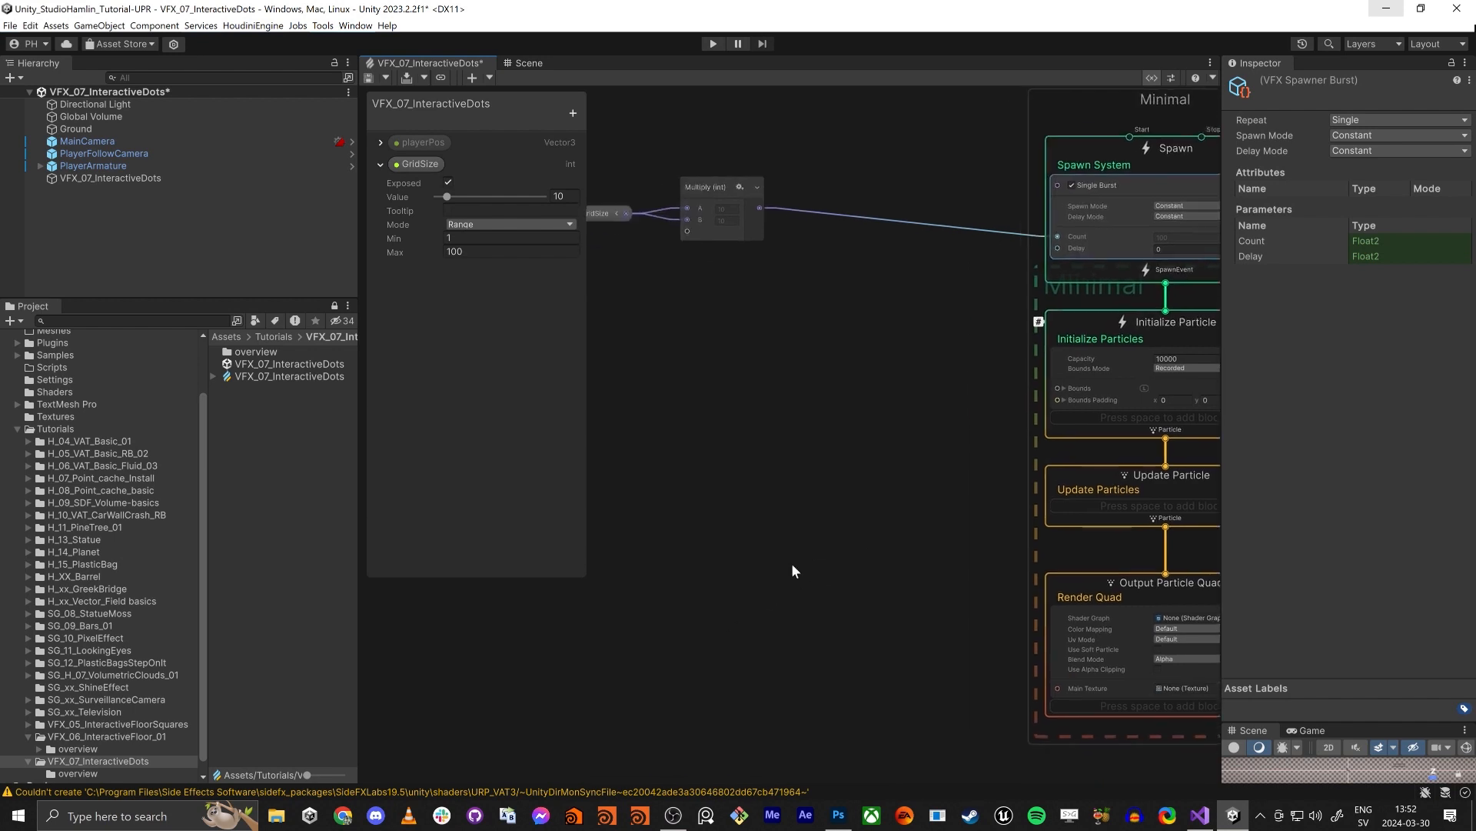
pyautogui.moveTo(699, 326); pyautogui.dragTo(1106, 512)
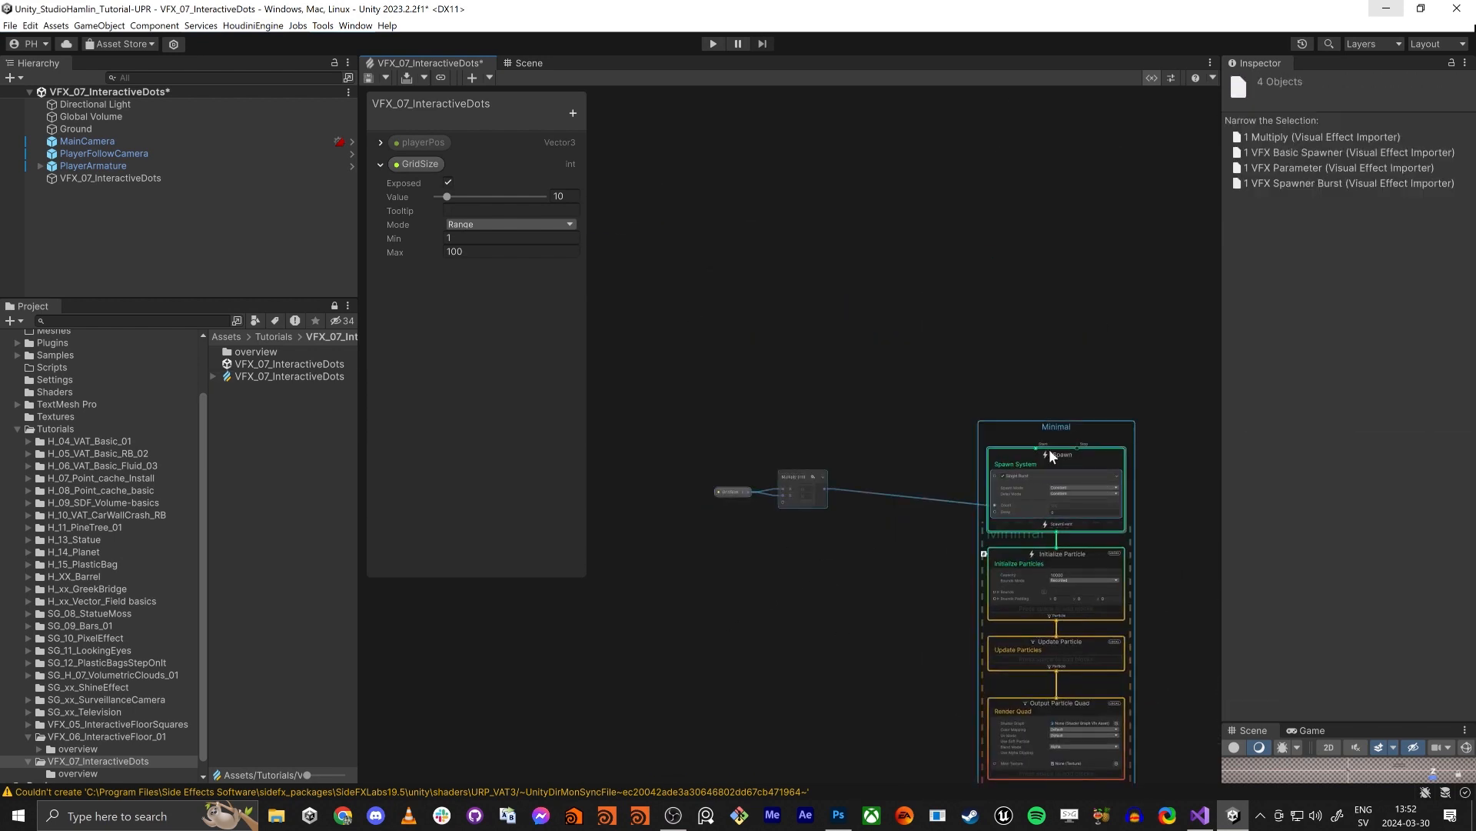
pyautogui.moveTo(1065, 425); pyautogui.dragTo(1063, 416)
pyautogui.click(1046, 389)
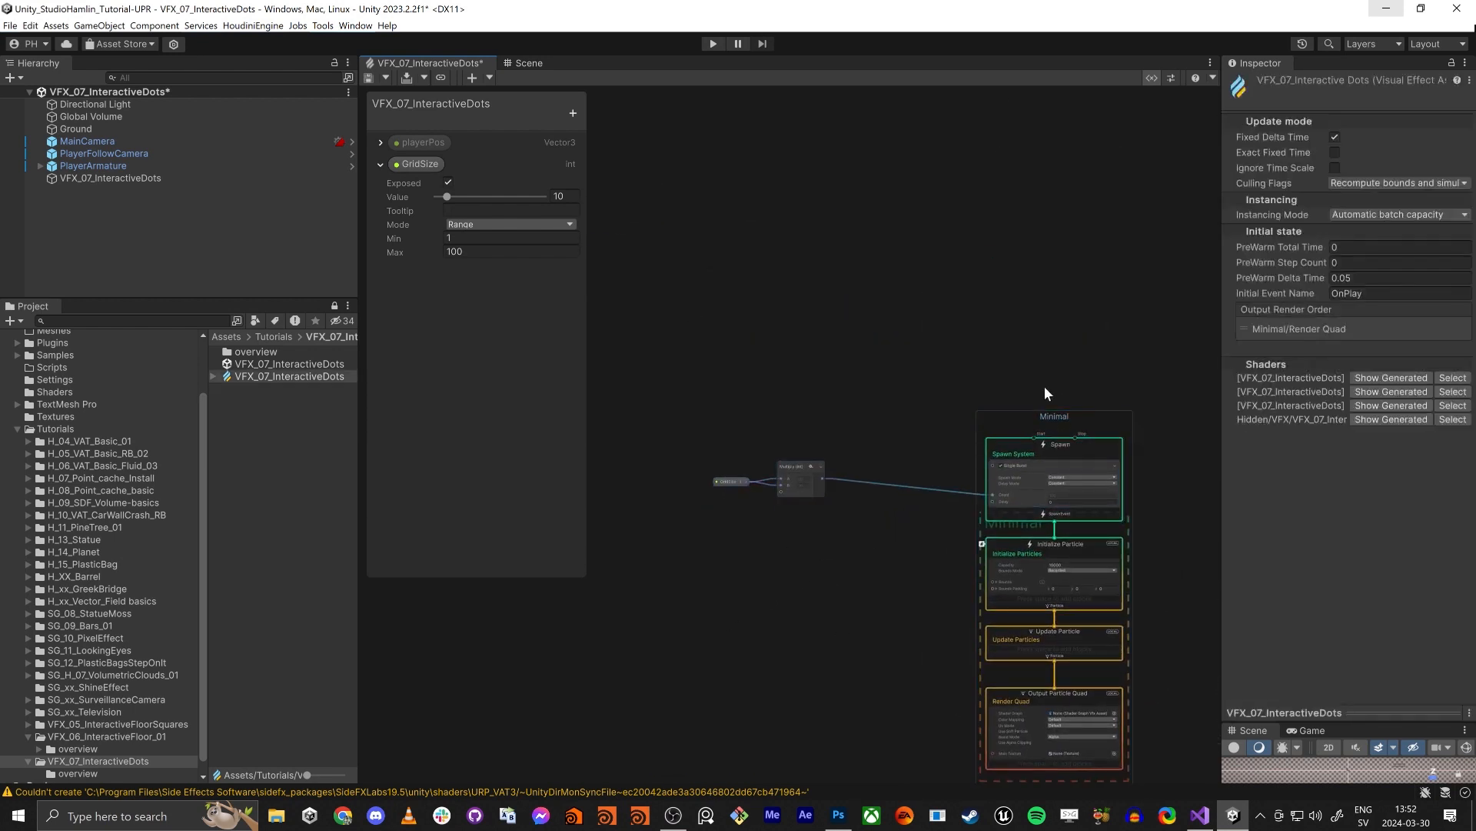
pyautogui.click(1054, 437)
pyautogui.moveTo(762, 327); pyautogui.dragTo(947, 465)
pyautogui.moveTo(1073, 486); pyautogui.dragTo(1045, 180)
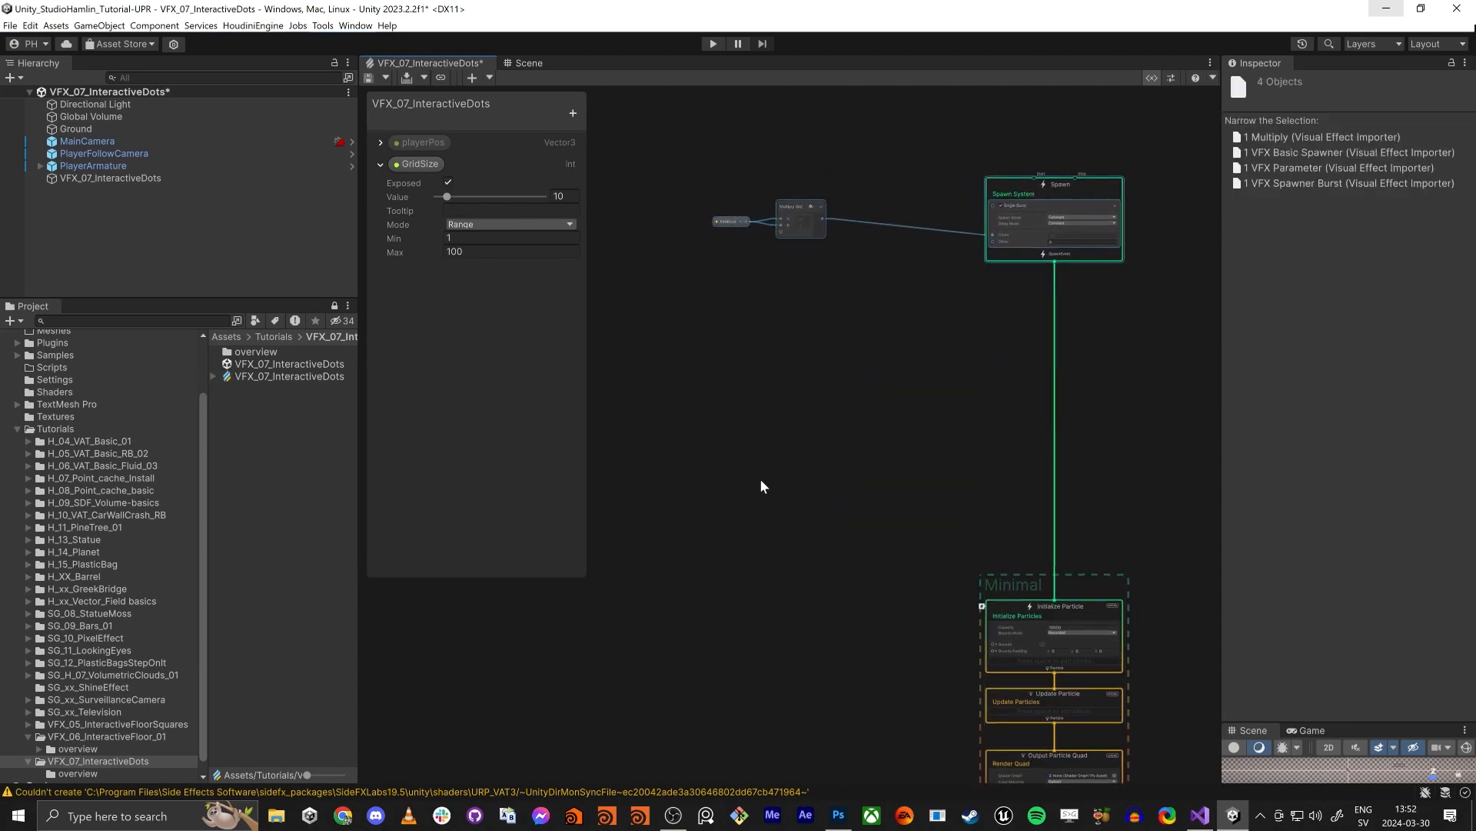
pyautogui.moveTo(772, 492); pyautogui.dragTo(1078, 438)
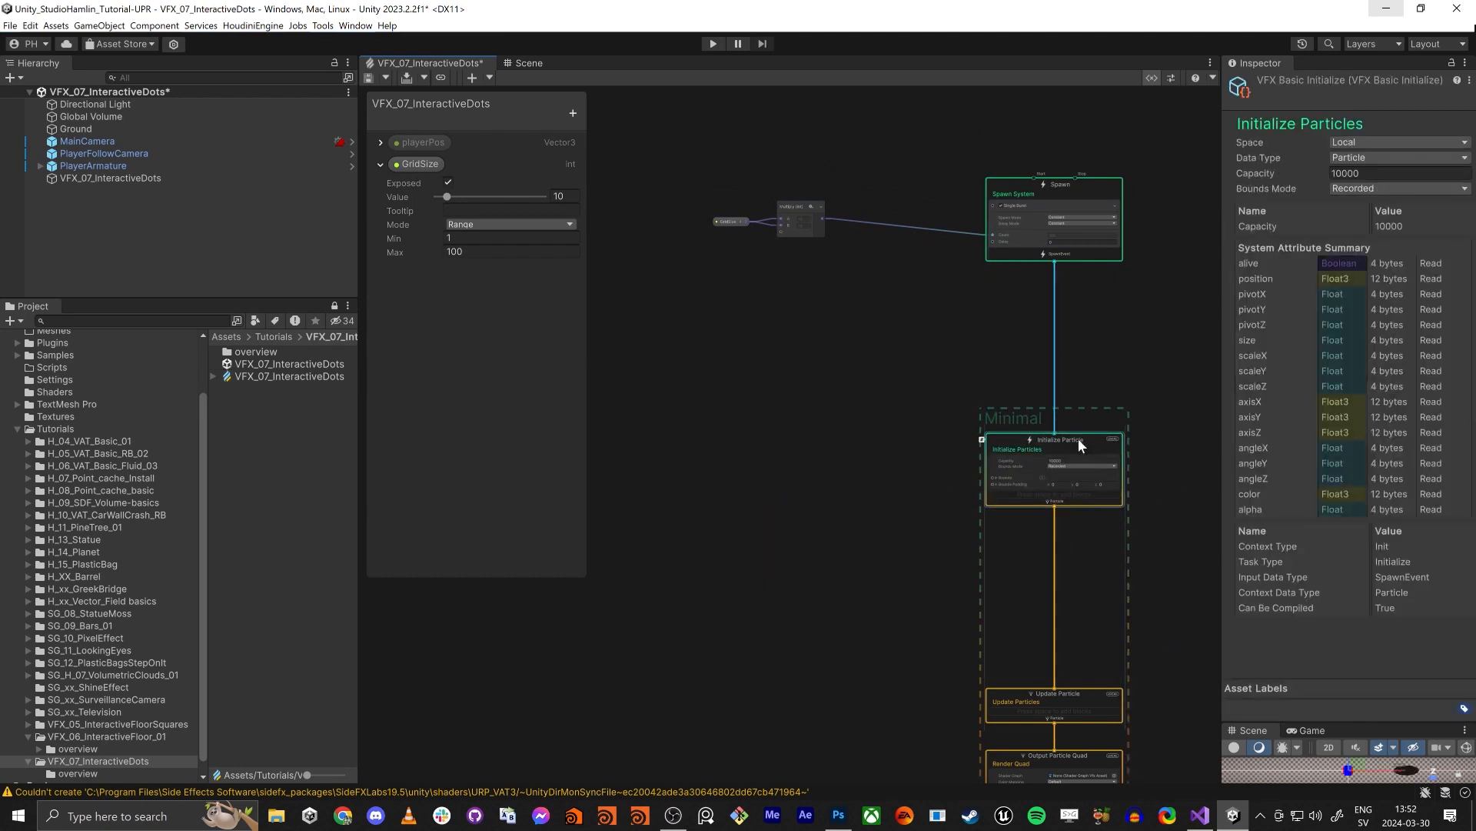
pyautogui.scroll(5, 1076, 440)
pyautogui.scroll(-5, 1084, 435)
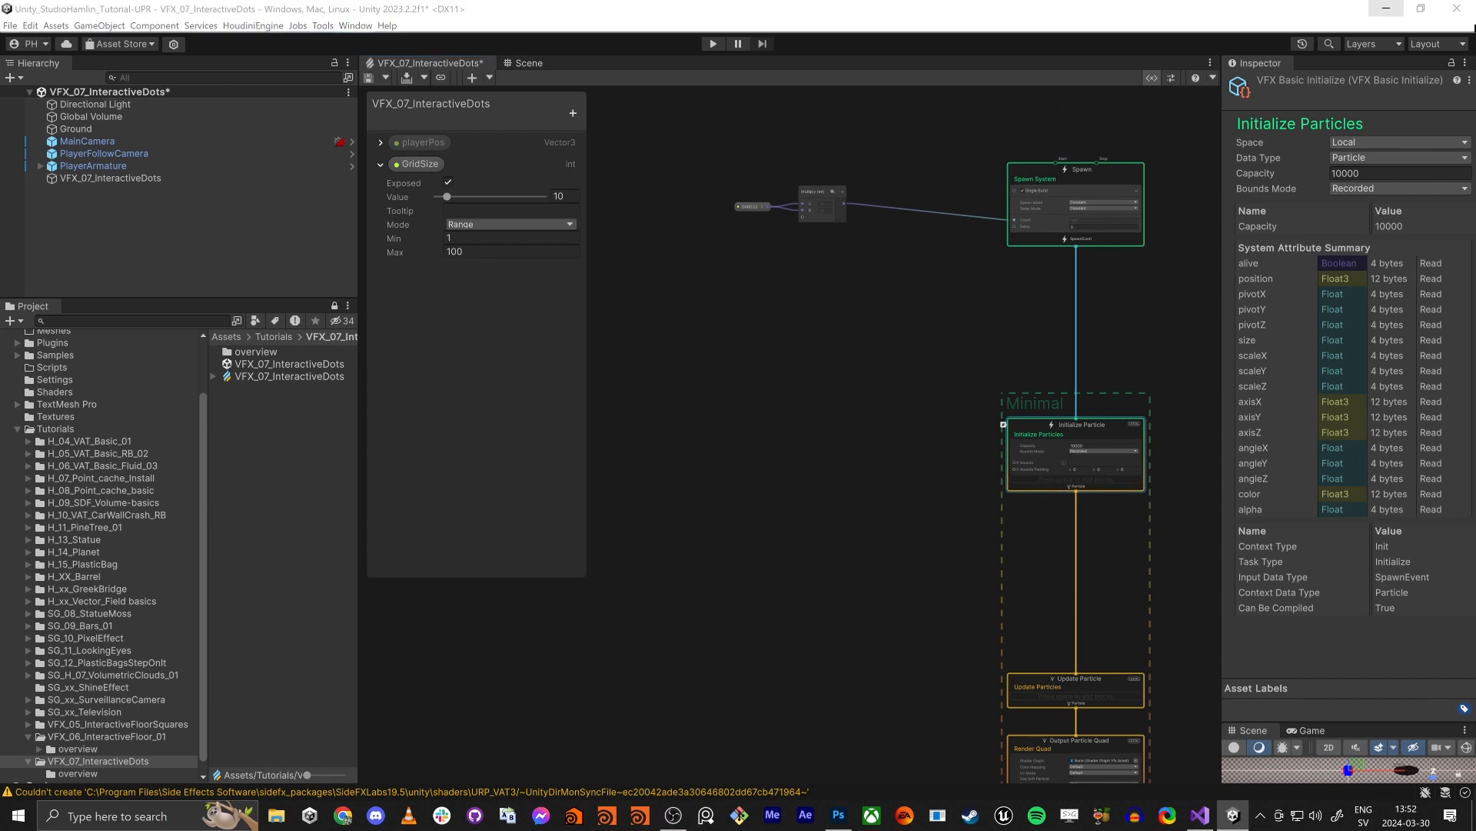
# - Add another GridSize property node in the empty graph area beside the Initialize Particle context
pyautogui.click(666, 371)
pyautogui.press('space')
pyautogui.write('g')
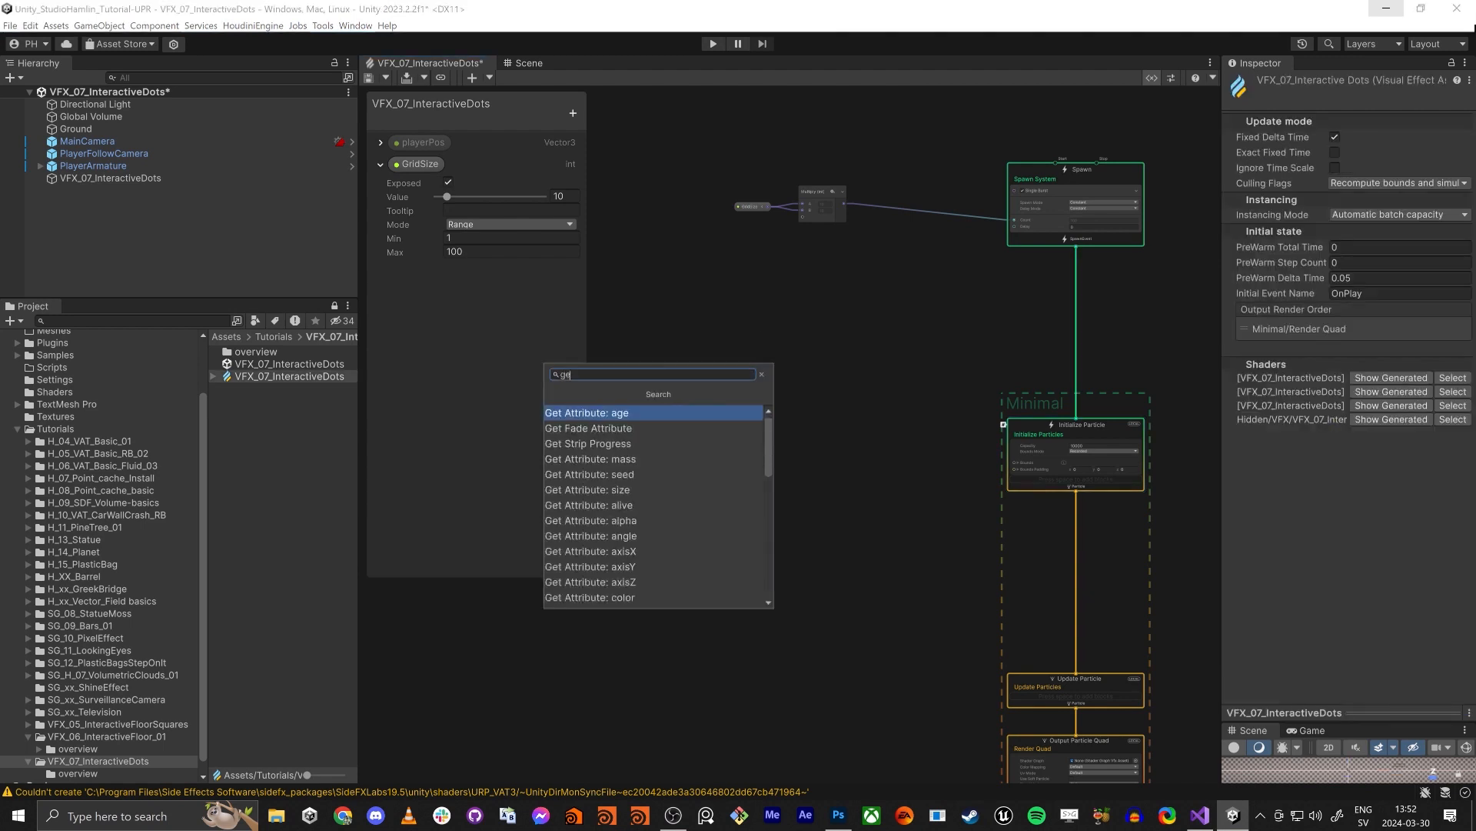
pyautogui.write('rid')
pyautogui.press('Return')
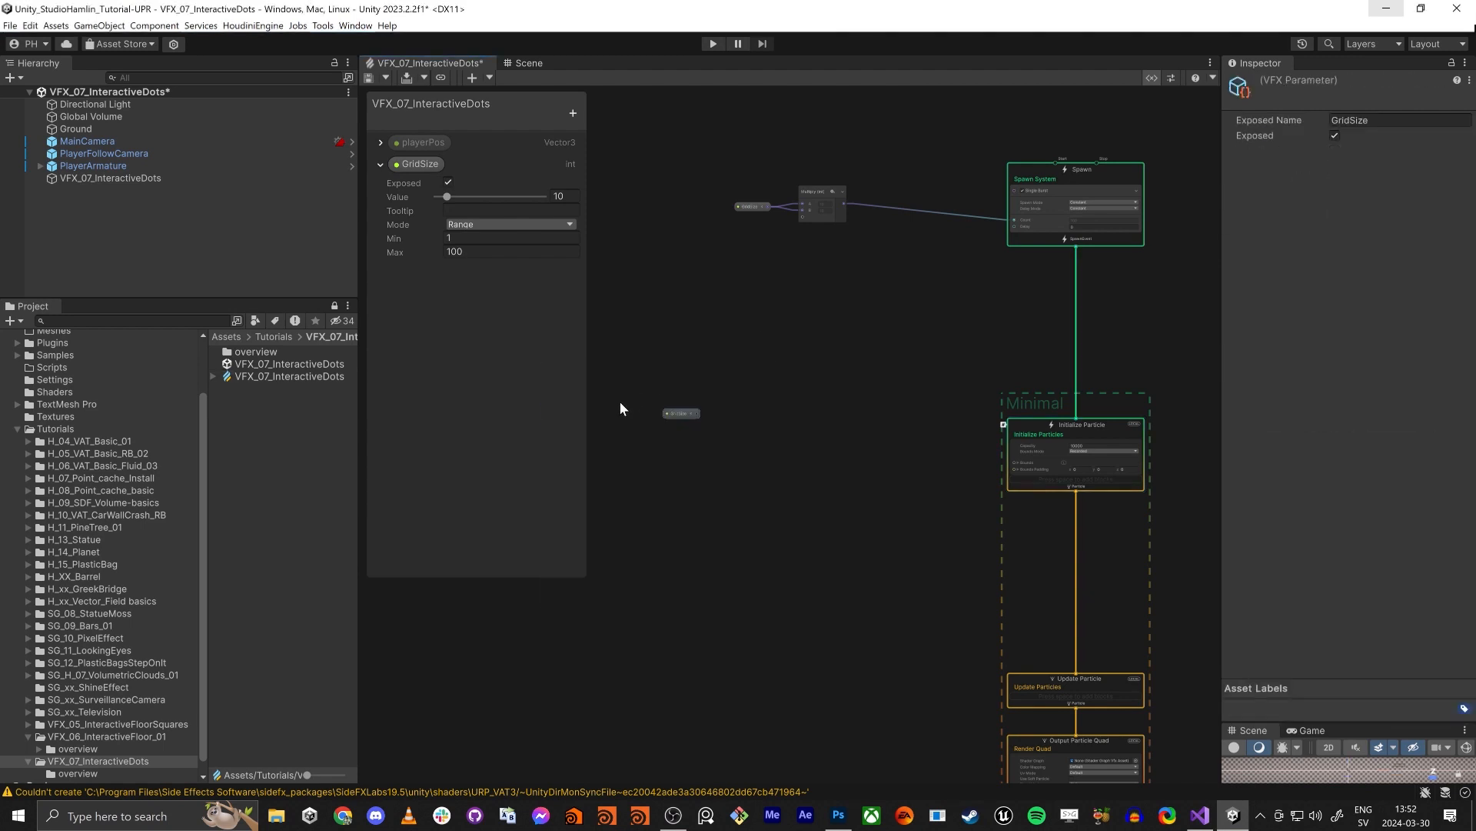
# - Narrow the side panels, maximize the VFX graph window and move the new GridSize node farther from the Initialize Particle context
pyautogui.scroll(1, 620, 400)
pyautogui.click(355, 285)
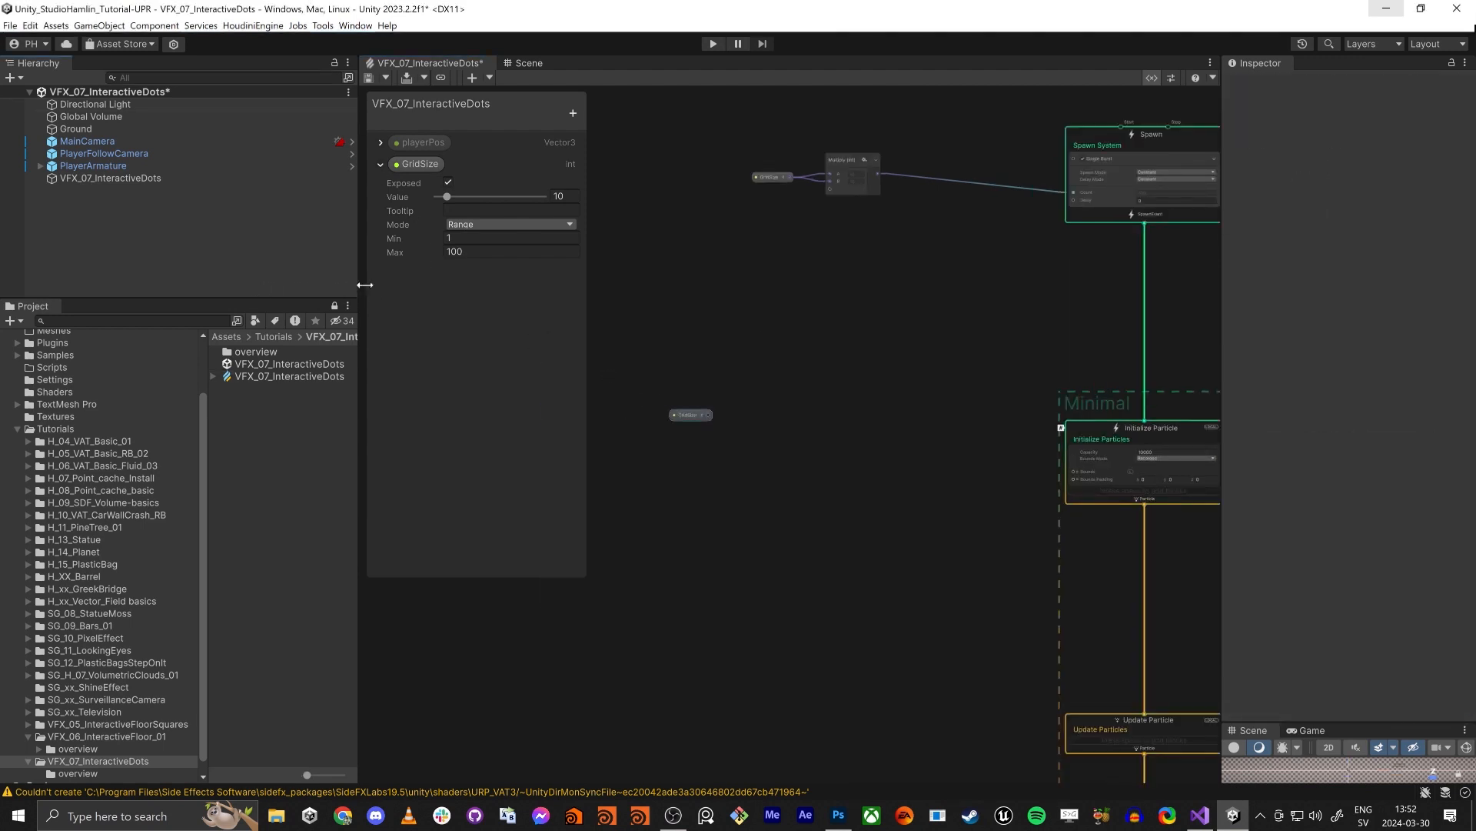
pyautogui.moveTo(358, 288); pyautogui.dragTo(258, 290)
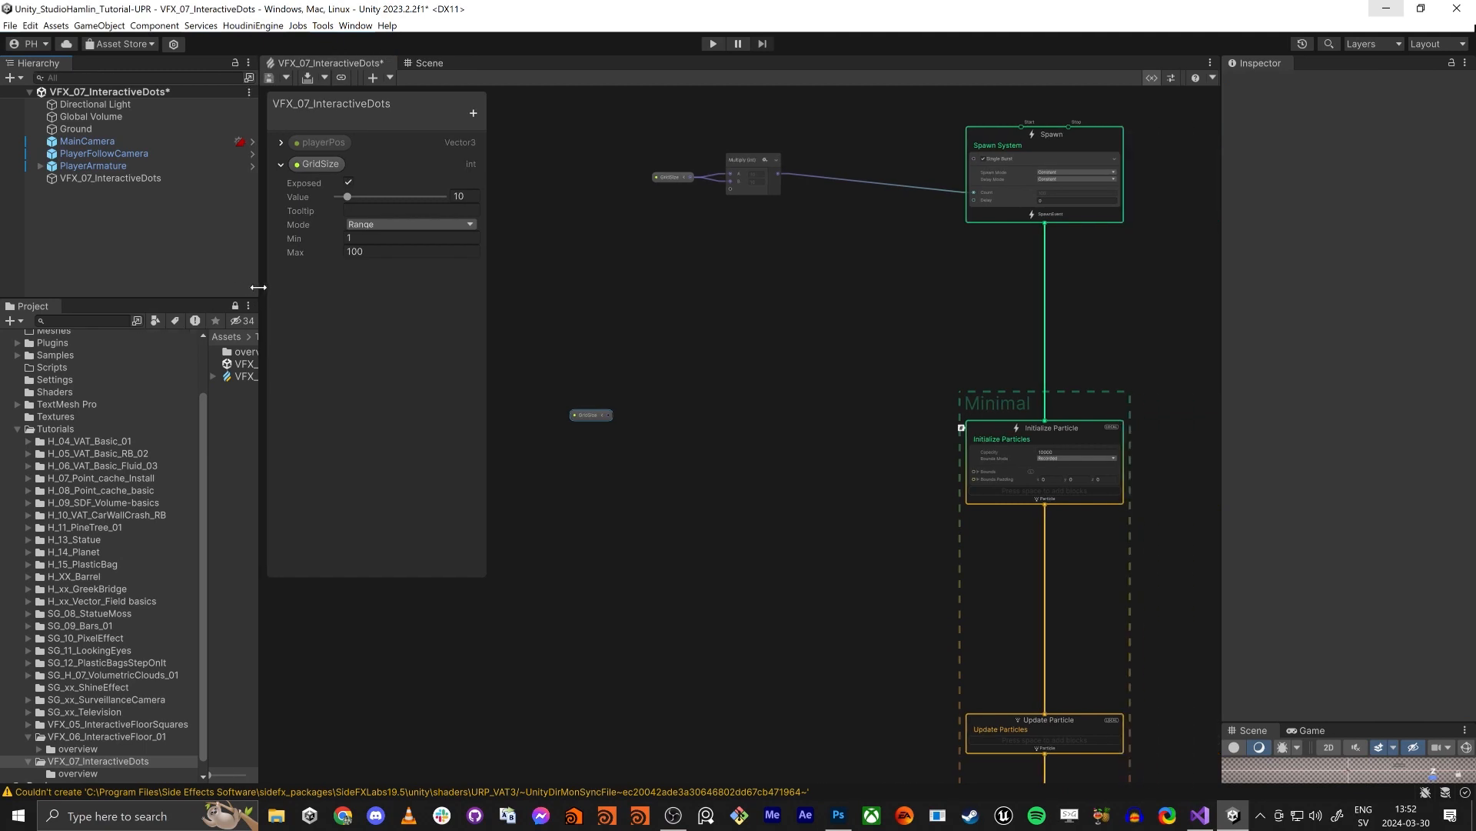
pyautogui.click(690, 366)
pyautogui.hotkey('shift', 'space')
pyautogui.moveTo(420, 406); pyautogui.dragTo(814, 441, button='middle')
pyautogui.scroll(3, 809, 440)
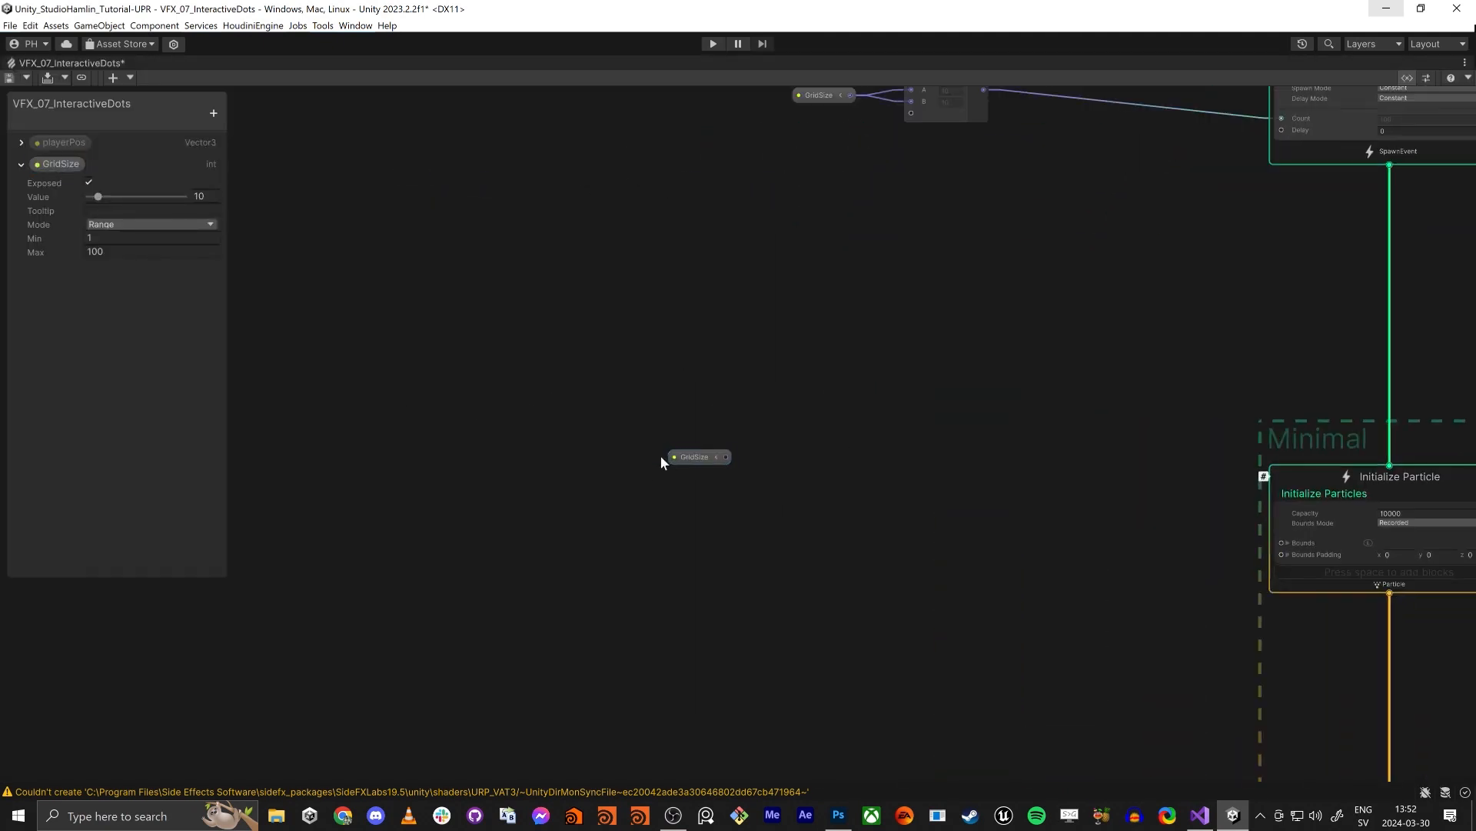
pyautogui.moveTo(702, 458); pyautogui.dragTo(503, 466)
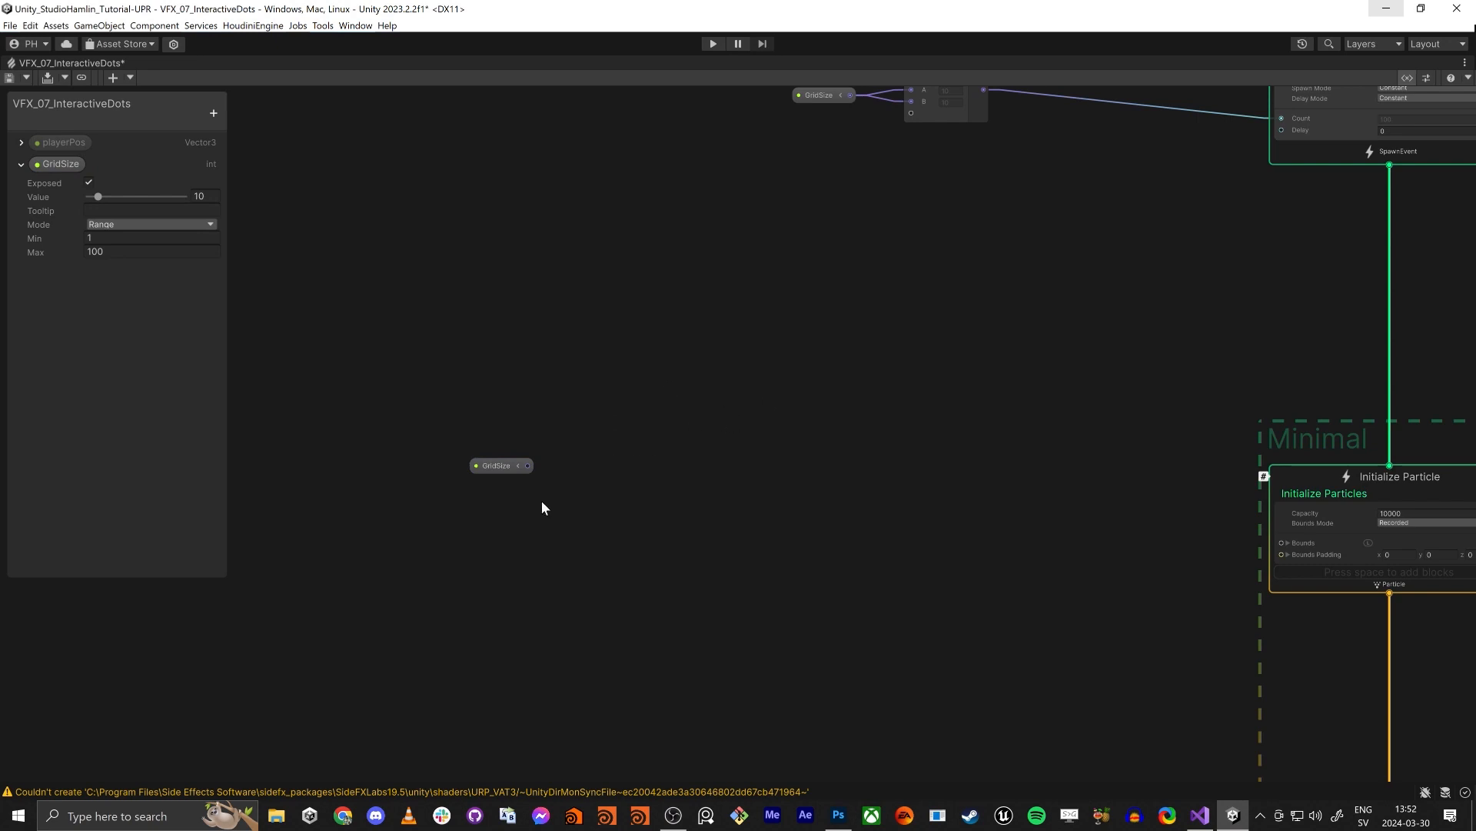
# - Add a Get Attribute: particleId node above the new GridSize node, keeping its Location at Current
pyautogui.press('space')
pyautogui.write('g')
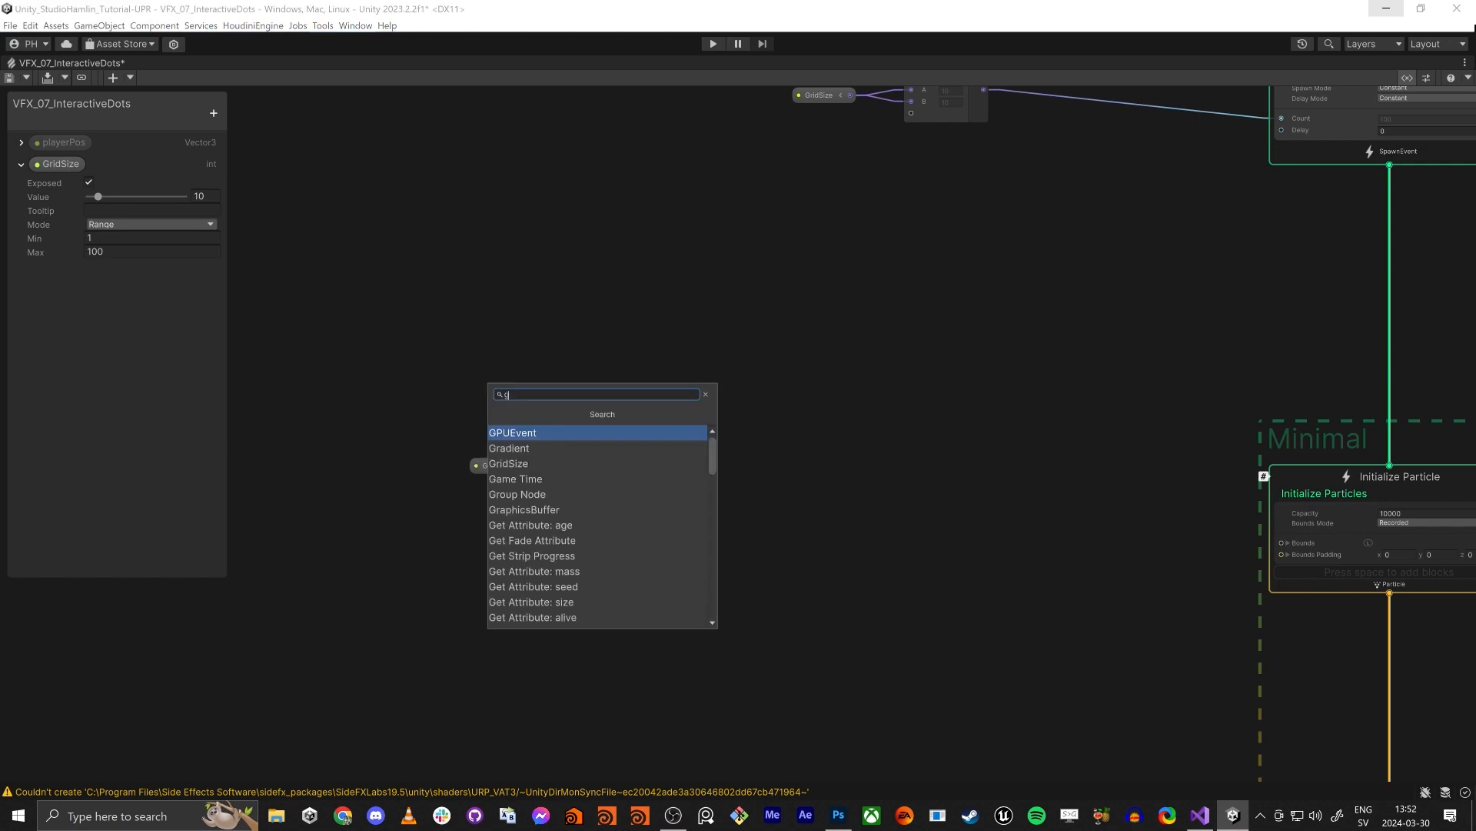
pyautogui.write('et partica')
pyautogui.press('BackSpace')
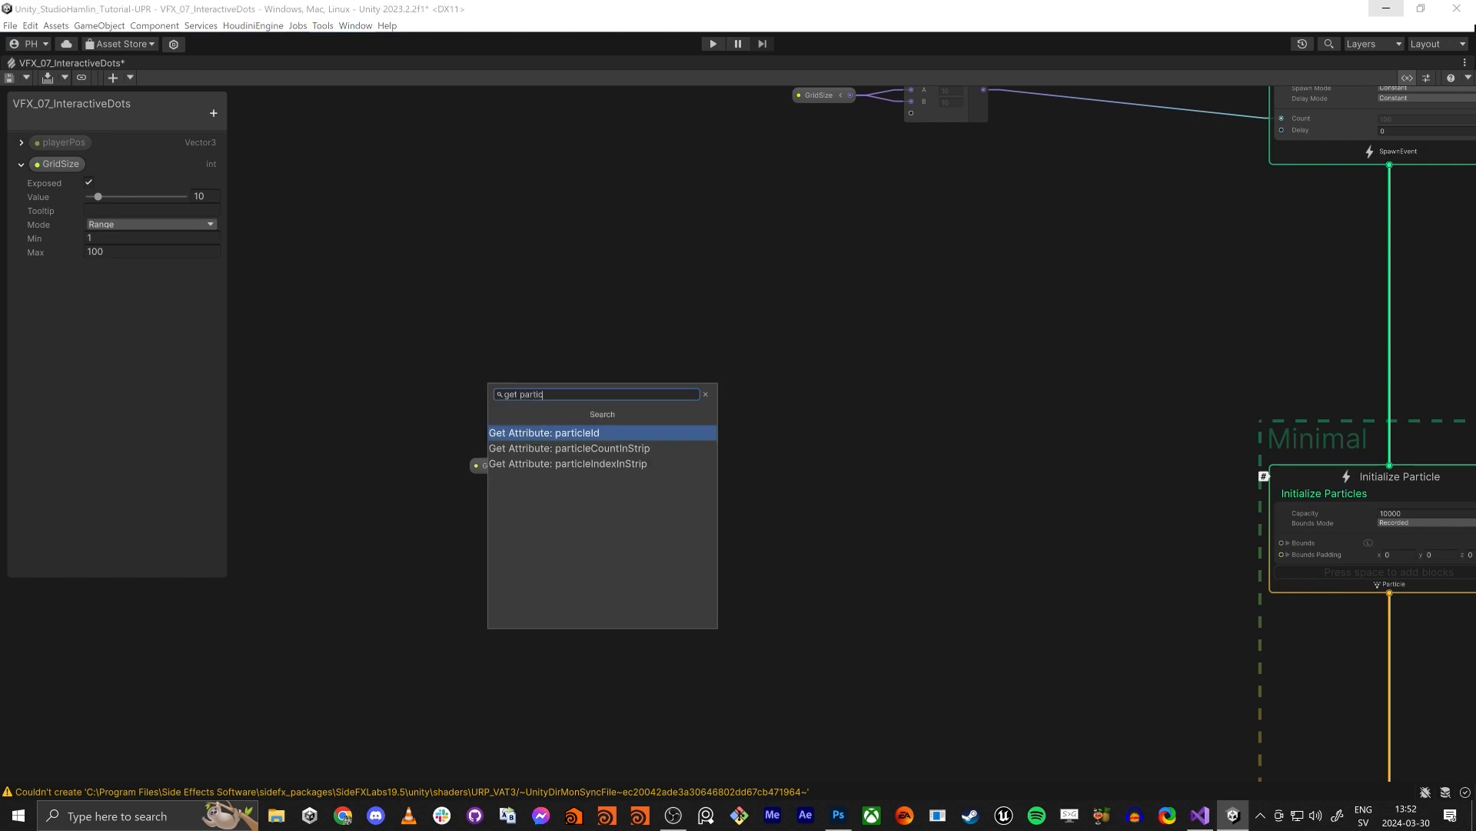
pyautogui.press('Return')
pyautogui.moveTo(673, 441); pyautogui.dragTo(594, 346)
pyautogui.scroll(5, 597, 357)
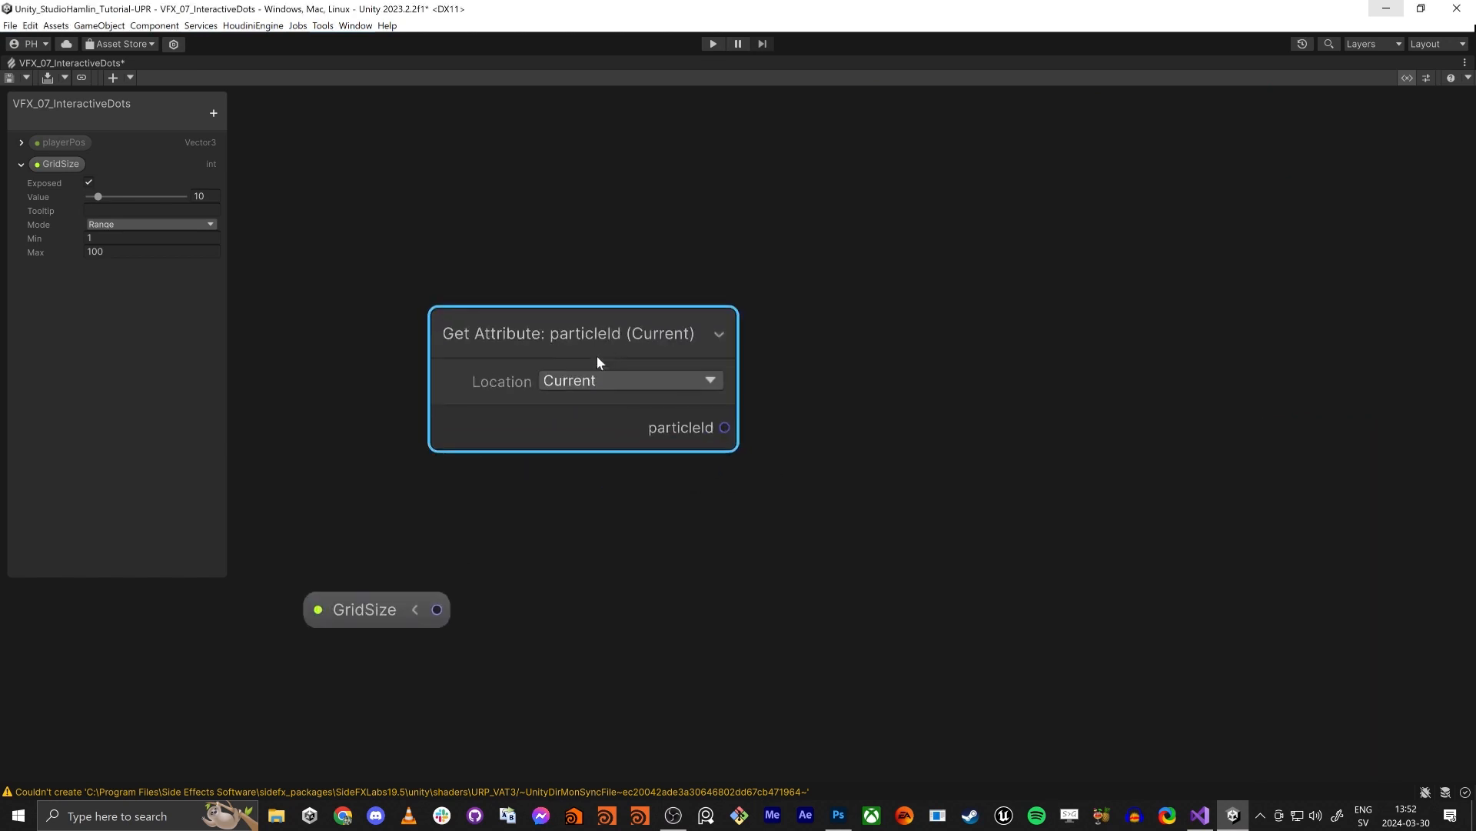
pyautogui.scroll(-5, 613, 338)
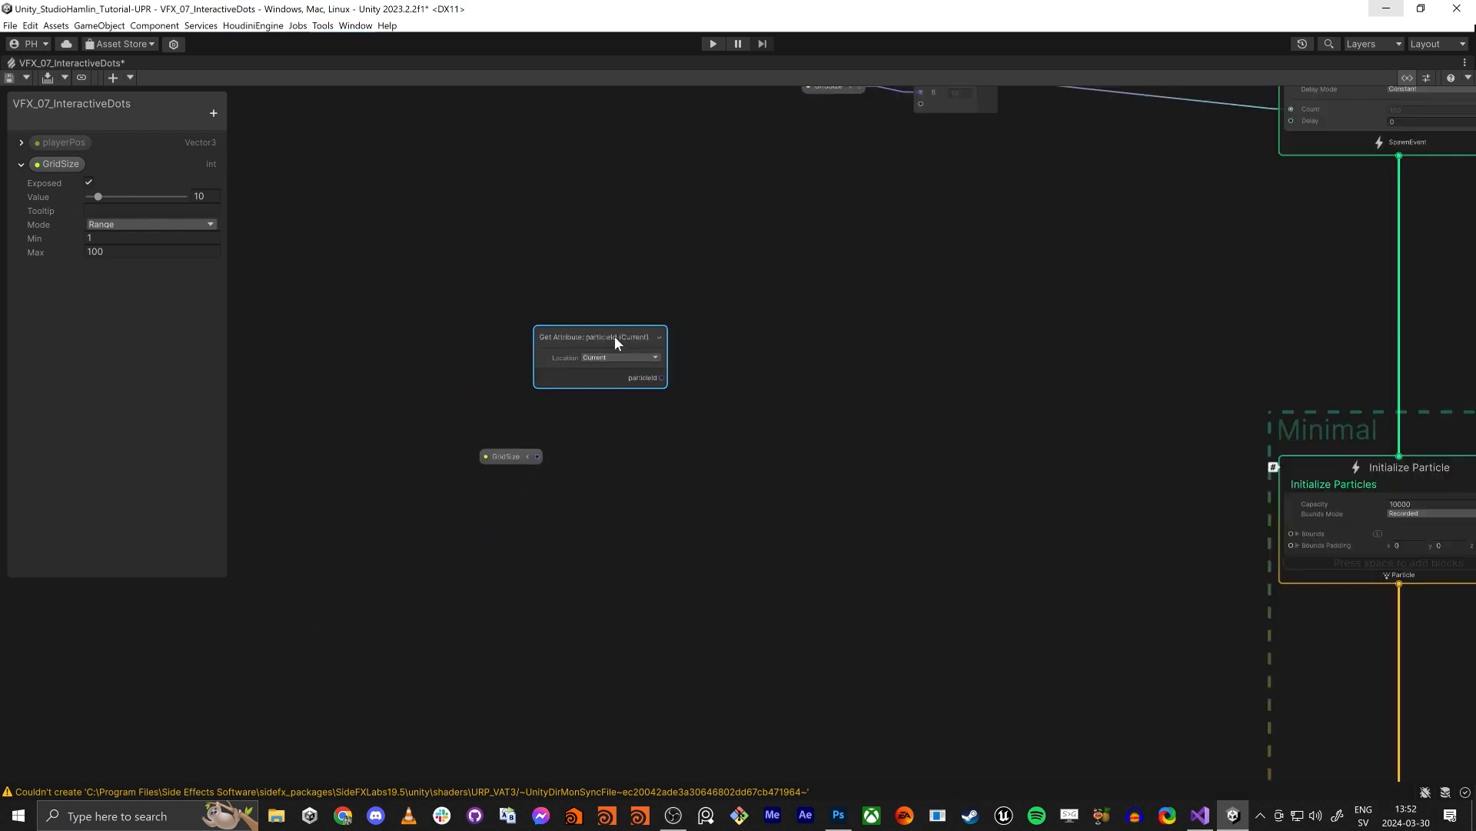
pyautogui.moveTo(615, 337); pyautogui.dragTo(599, 334)
pyautogui.click(592, 354)
pyautogui.scroll(-2, 518, 385)
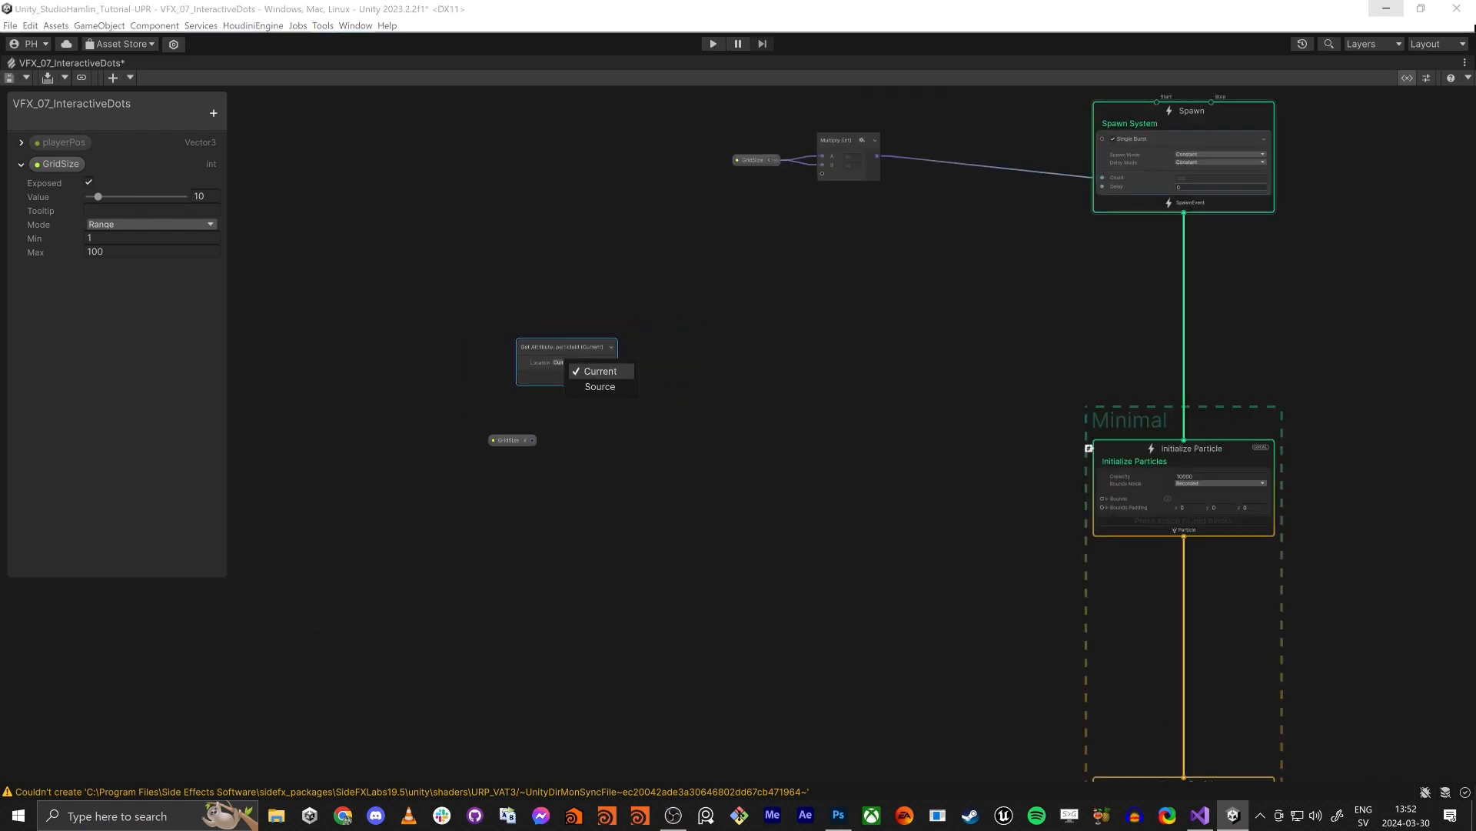
pyautogui.scroll(4, 814, 316)
pyautogui.click(570, 440)
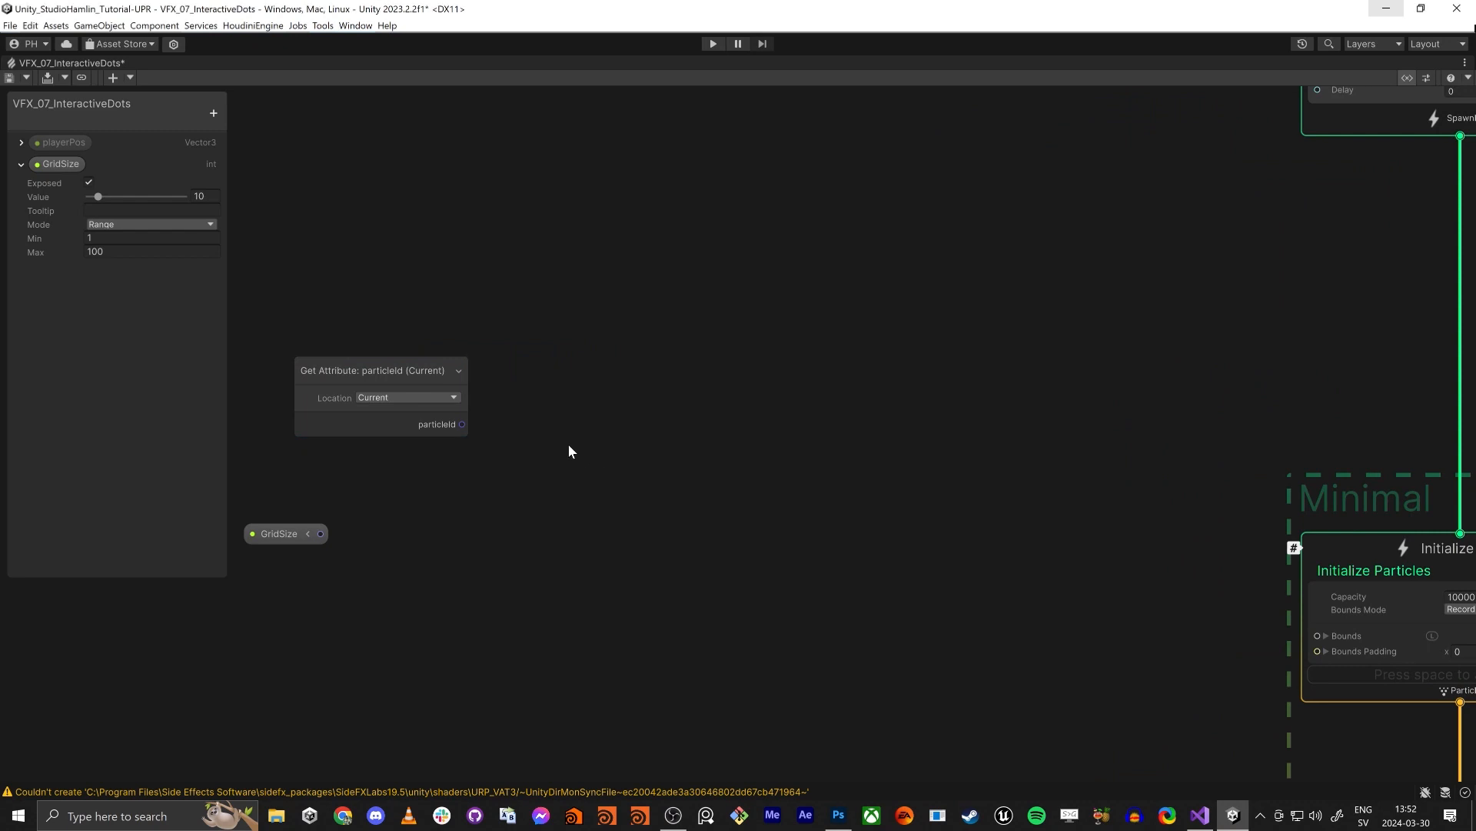
# - Add a Modulo node of type uint with particleId connected to input A and GridSize to input B
pyautogui.moveTo(597, 450); pyautogui.dragTo(749, 439, button='middle')
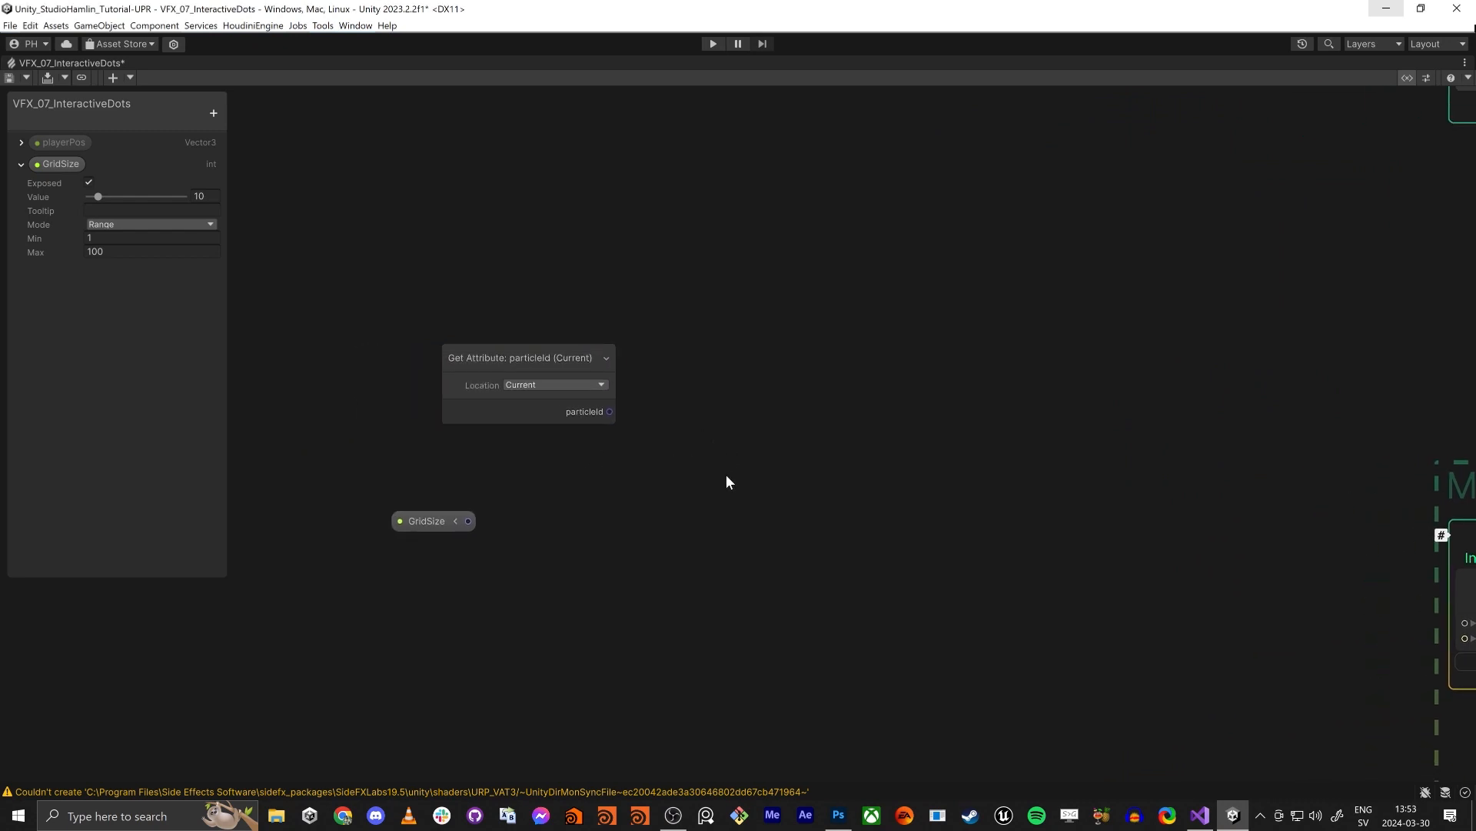
pyautogui.moveTo(609, 413); pyautogui.dragTo(764, 390)
pyautogui.write('mod')
pyautogui.click(695, 435)
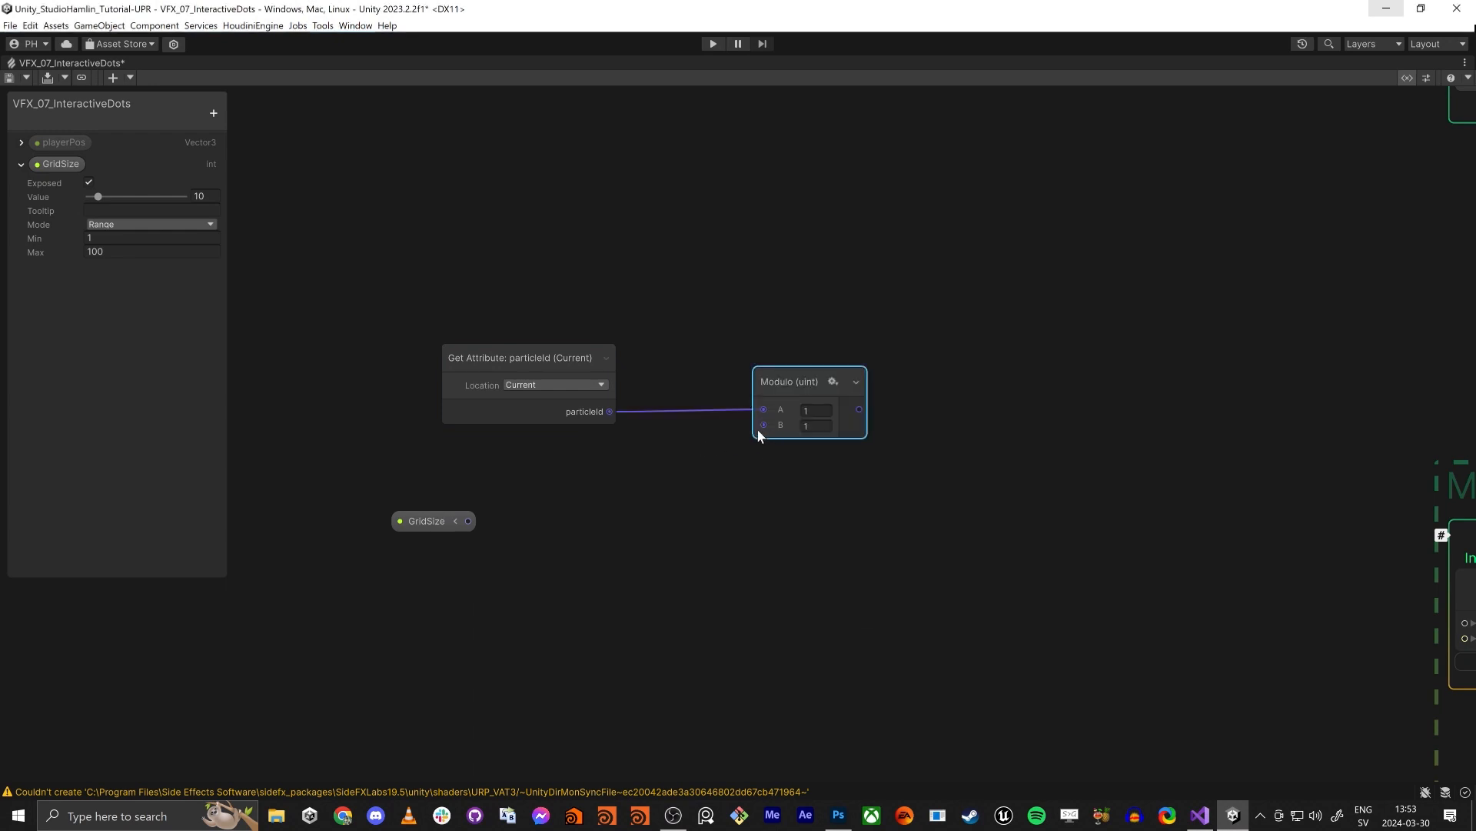
pyautogui.moveTo(763, 425); pyautogui.dragTo(469, 520)
pyautogui.click(833, 382)
pyautogui.moveTo(794, 386); pyautogui.dragTo(803, 390)
pyautogui.click(826, 428)
pyautogui.click(819, 300)
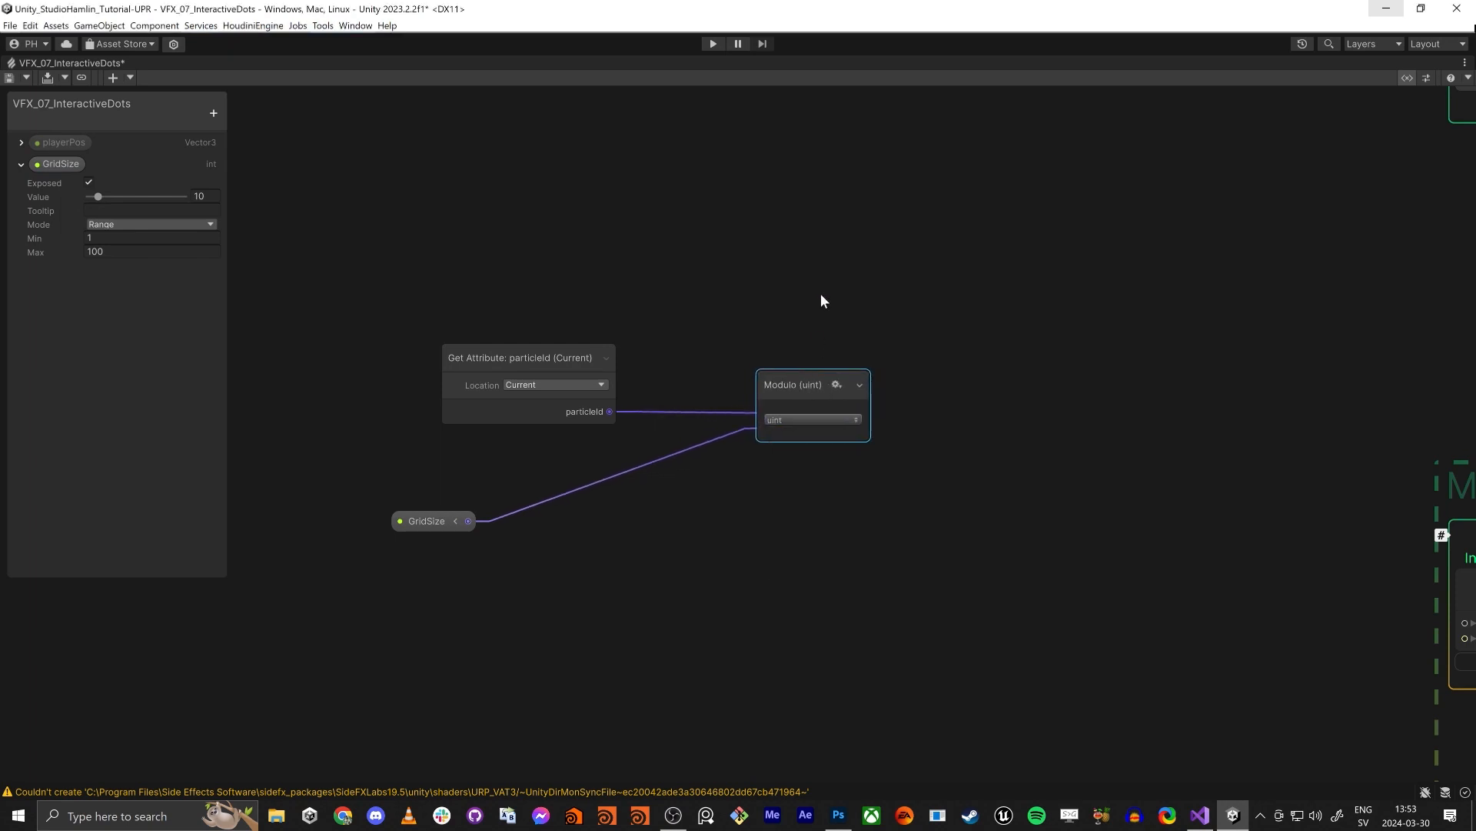
pyautogui.click(597, 424)
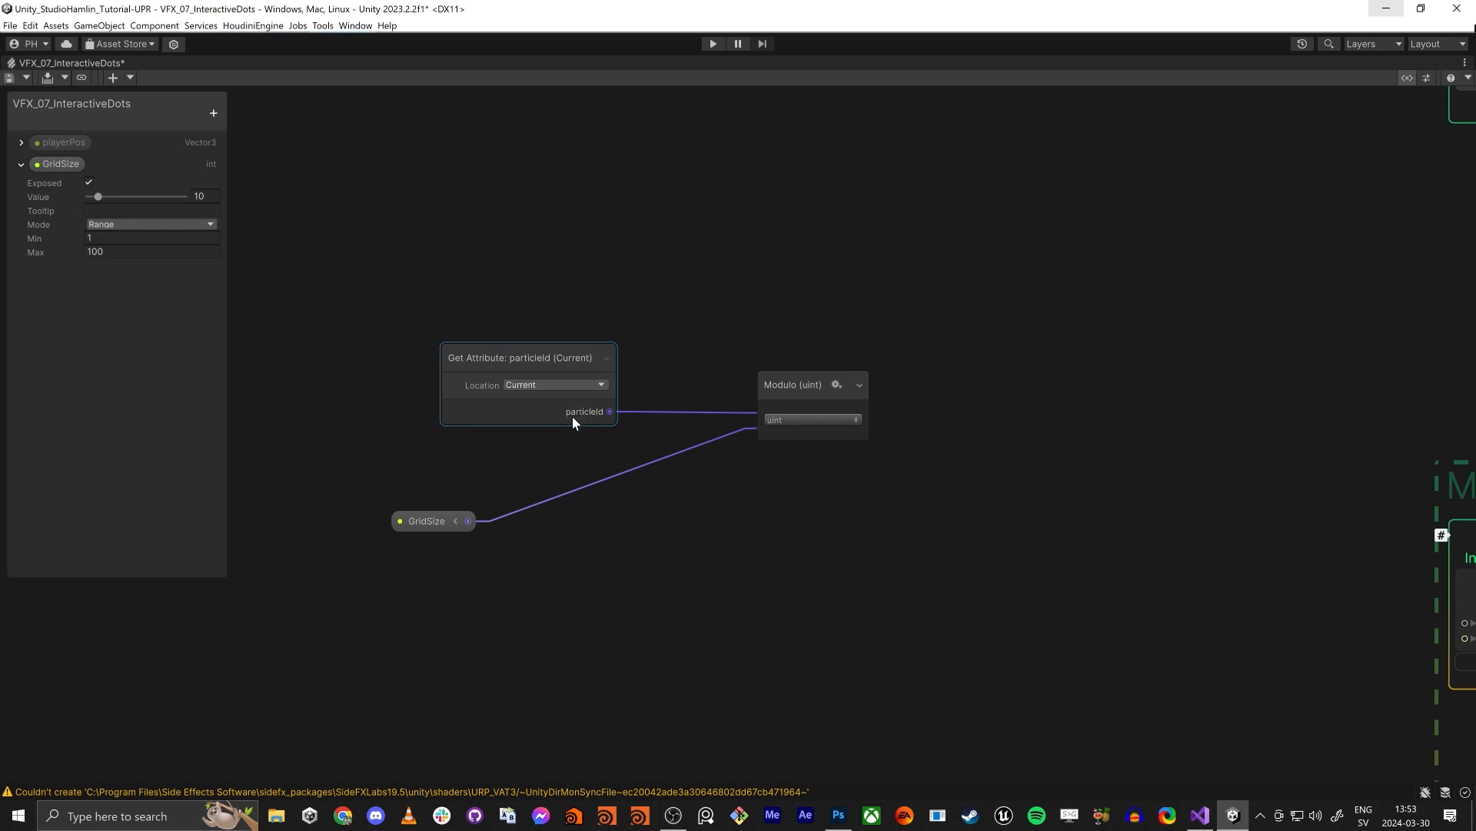
pyautogui.click(646, 423)
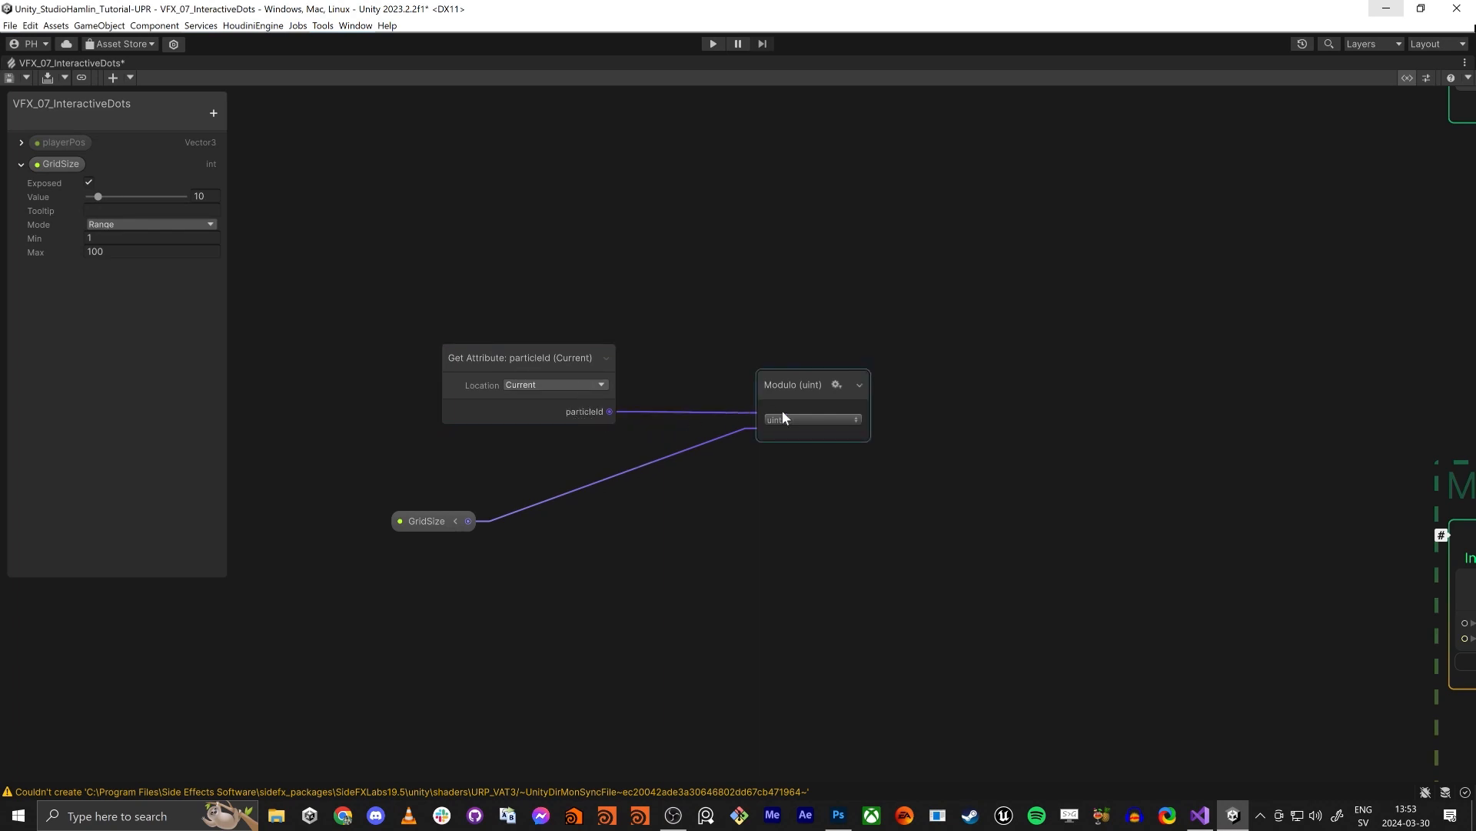
pyautogui.moveTo(434, 529); pyautogui.dragTo(439, 530)
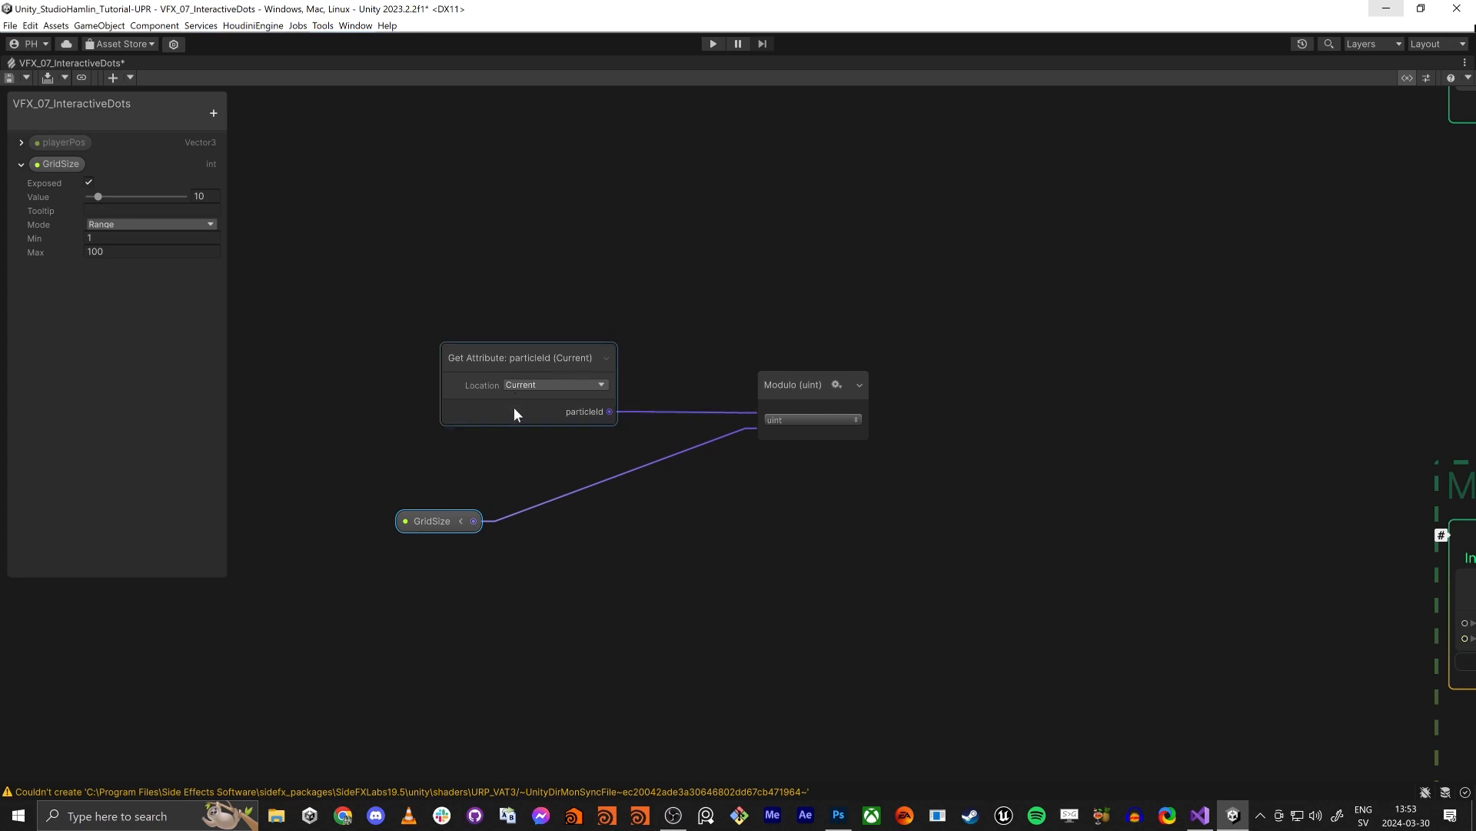
pyautogui.moveTo(805, 374); pyautogui.dragTo(810, 380)
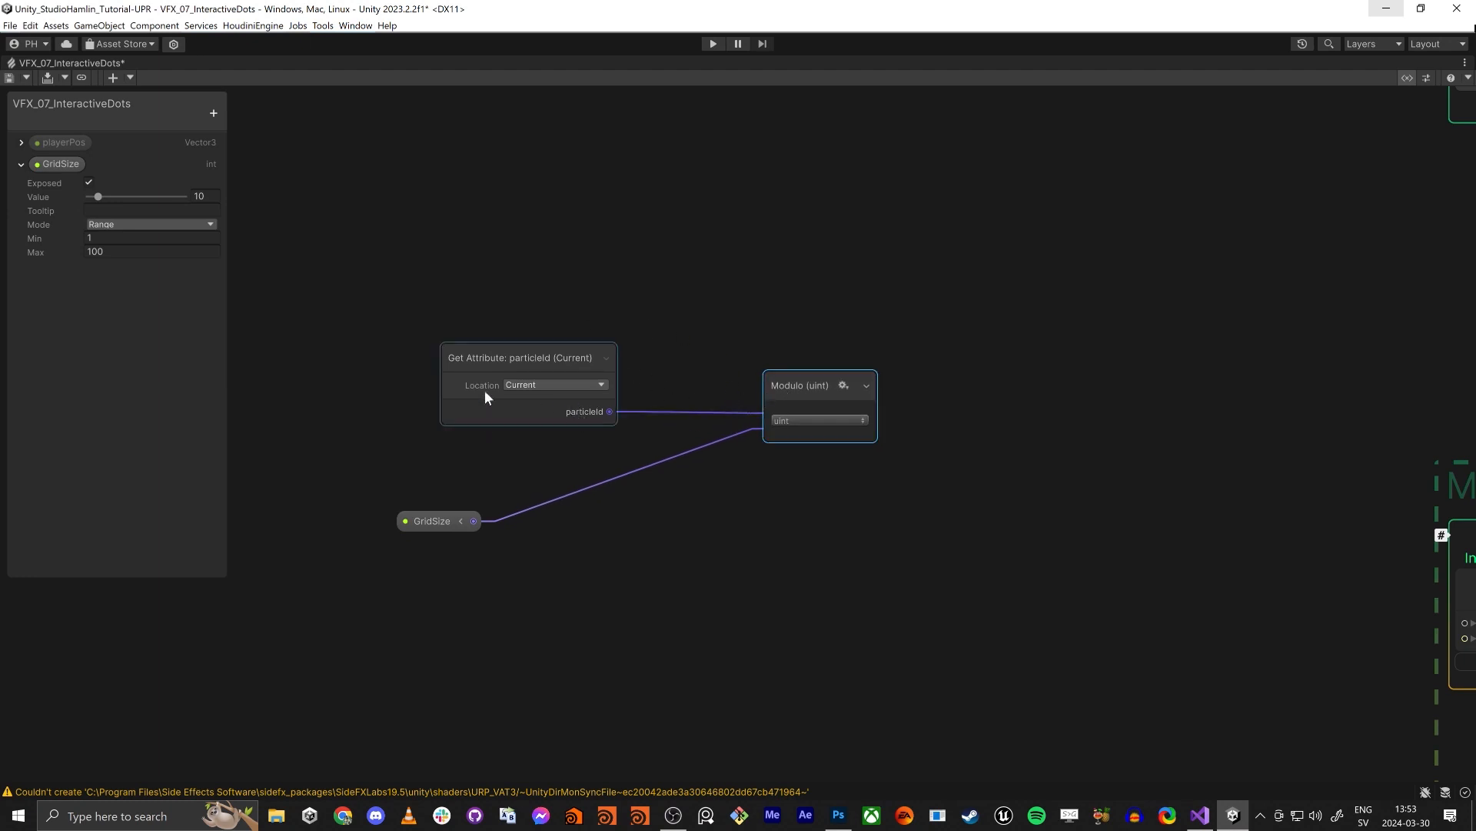
pyautogui.moveTo(862, 507); pyautogui.dragTo(852, 473, button='middle')
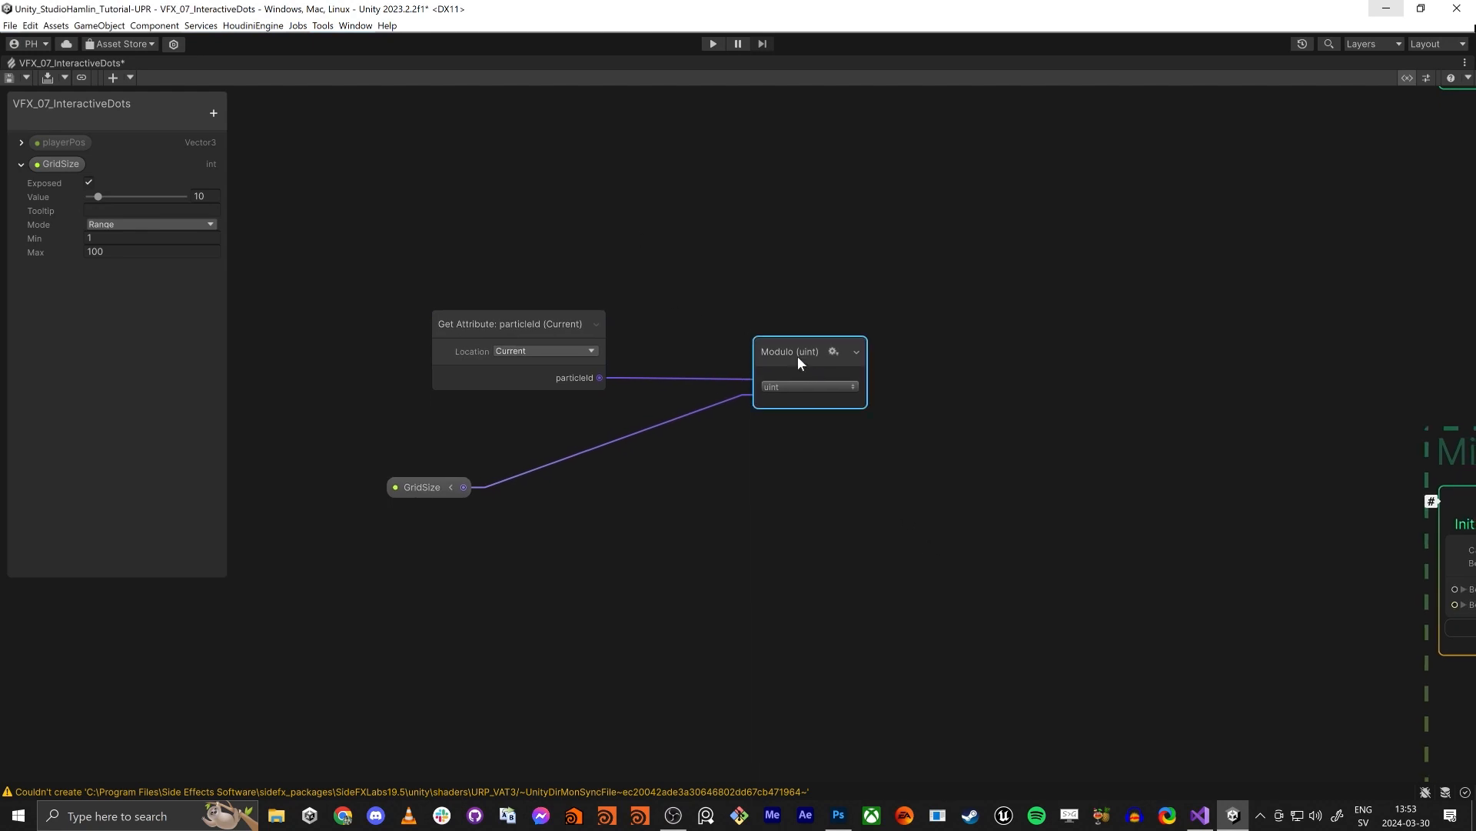
pyautogui.moveTo(782, 348); pyautogui.dragTo(785, 344)
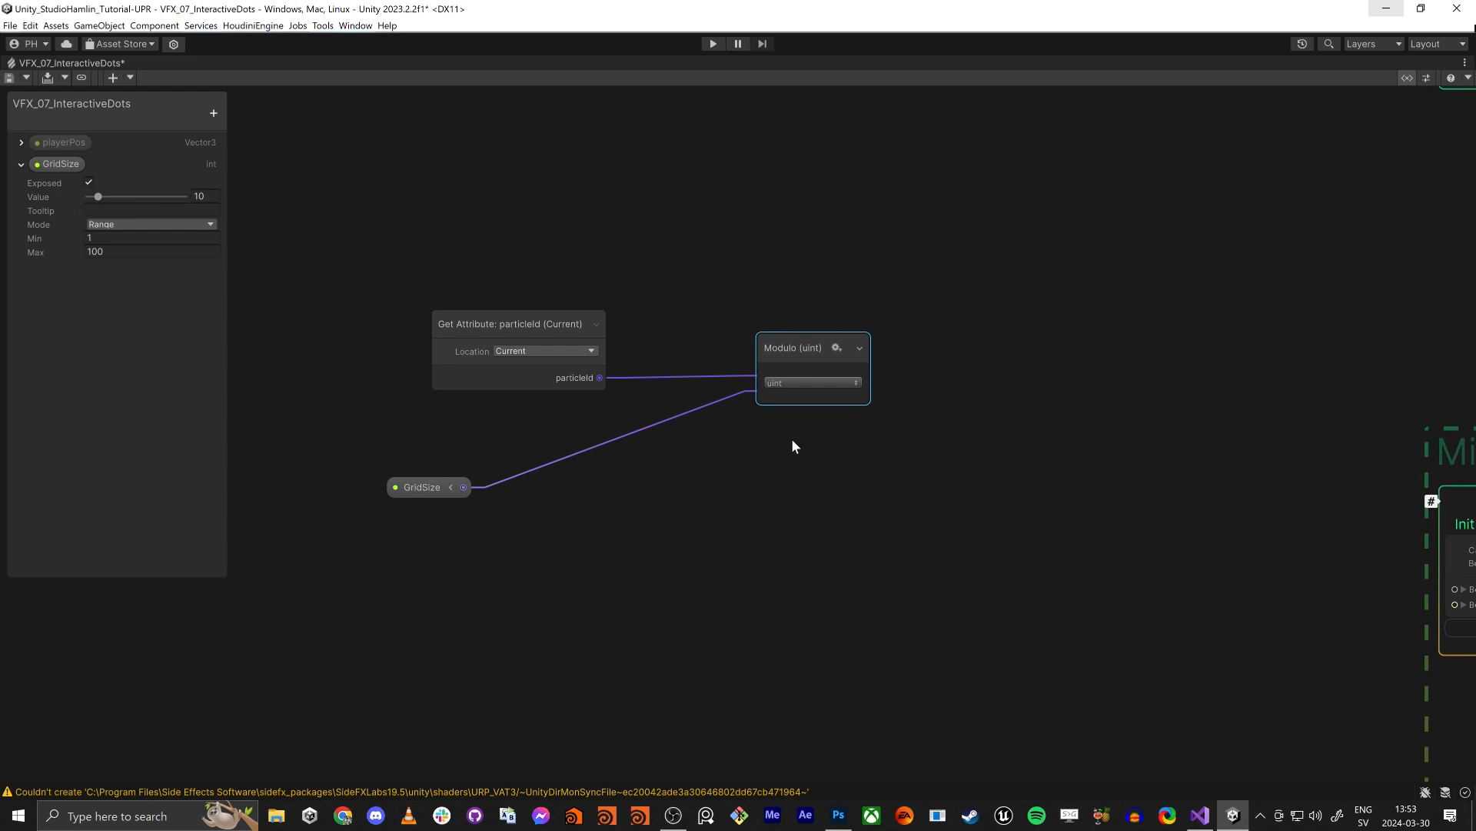
pyautogui.moveTo(791, 440); pyautogui.dragTo(773, 416, button='middle')
pyautogui.moveTo(840, 463); pyautogui.dragTo(830, 435, button='middle')
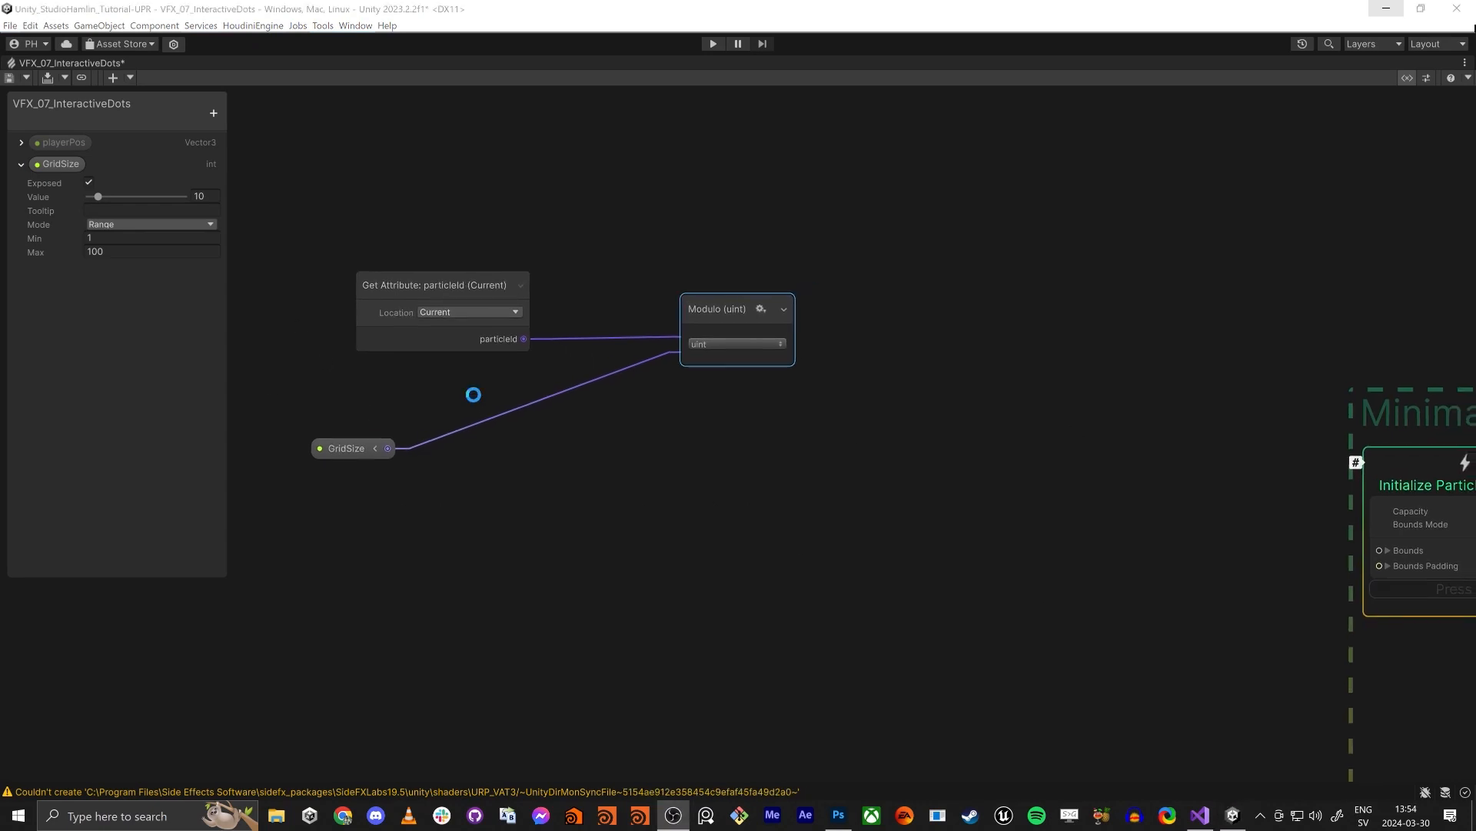
# - Add a Divide node below the Modulo node, with particleId connected to input A and GridSize to input B
pyautogui.click(473, 394)
pyautogui.press('space')
pyautogui.write('divide')
pyautogui.press('Return')
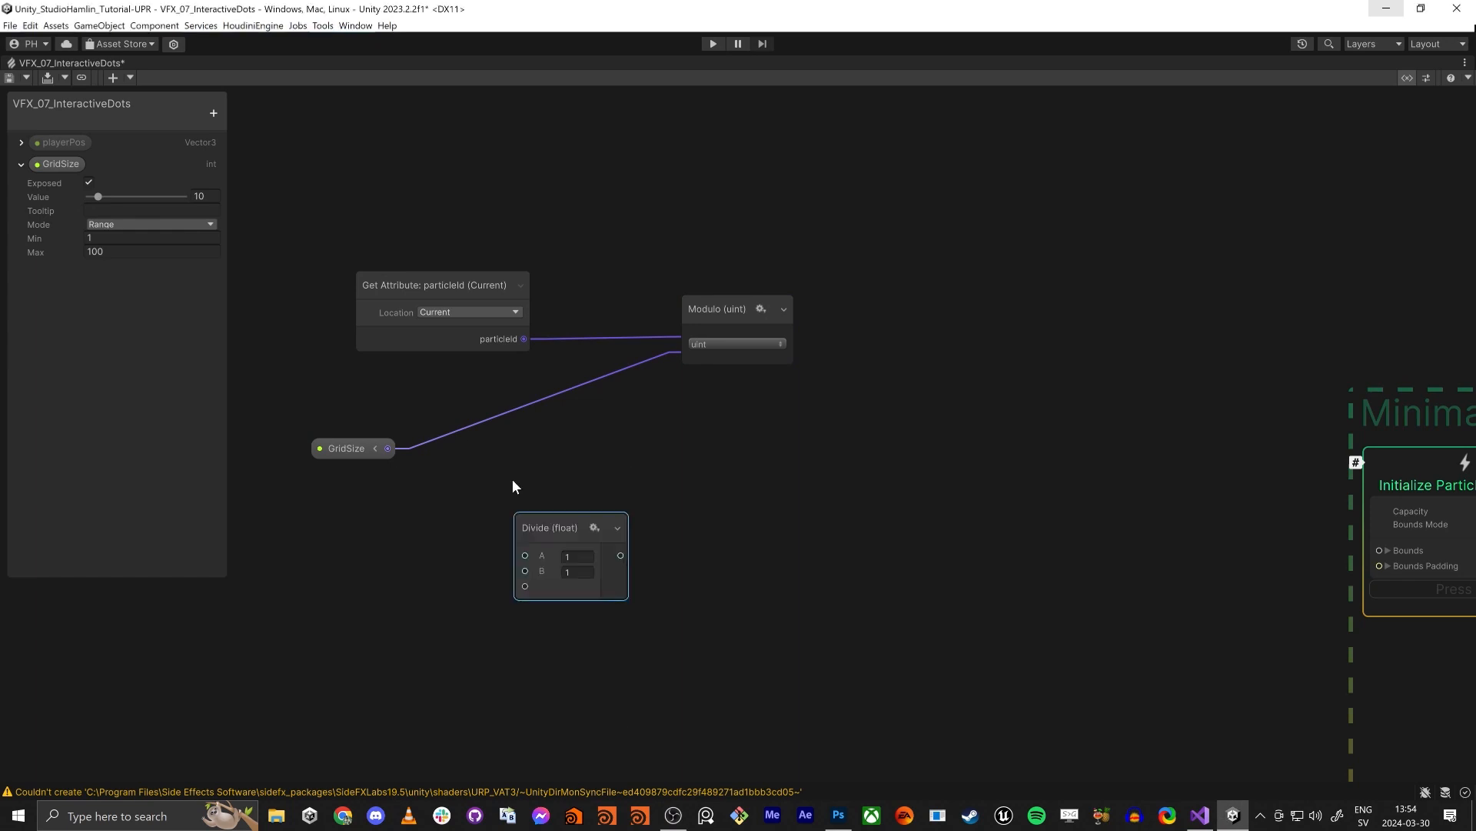
pyautogui.moveTo(526, 340); pyautogui.dragTo(695, 467)
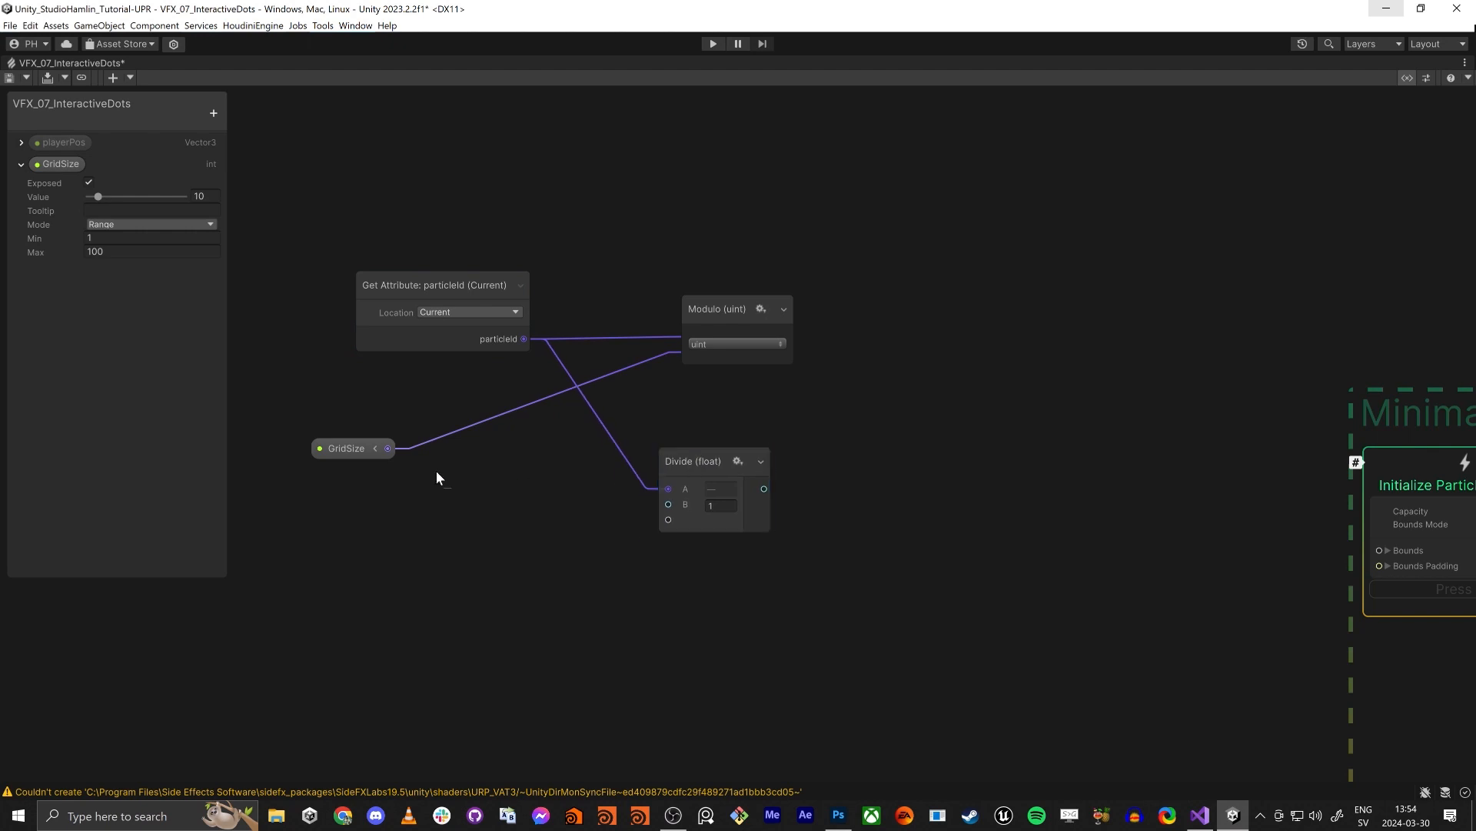
pyautogui.click(391, 449)
pyautogui.moveTo(389, 448); pyautogui.dragTo(670, 505)
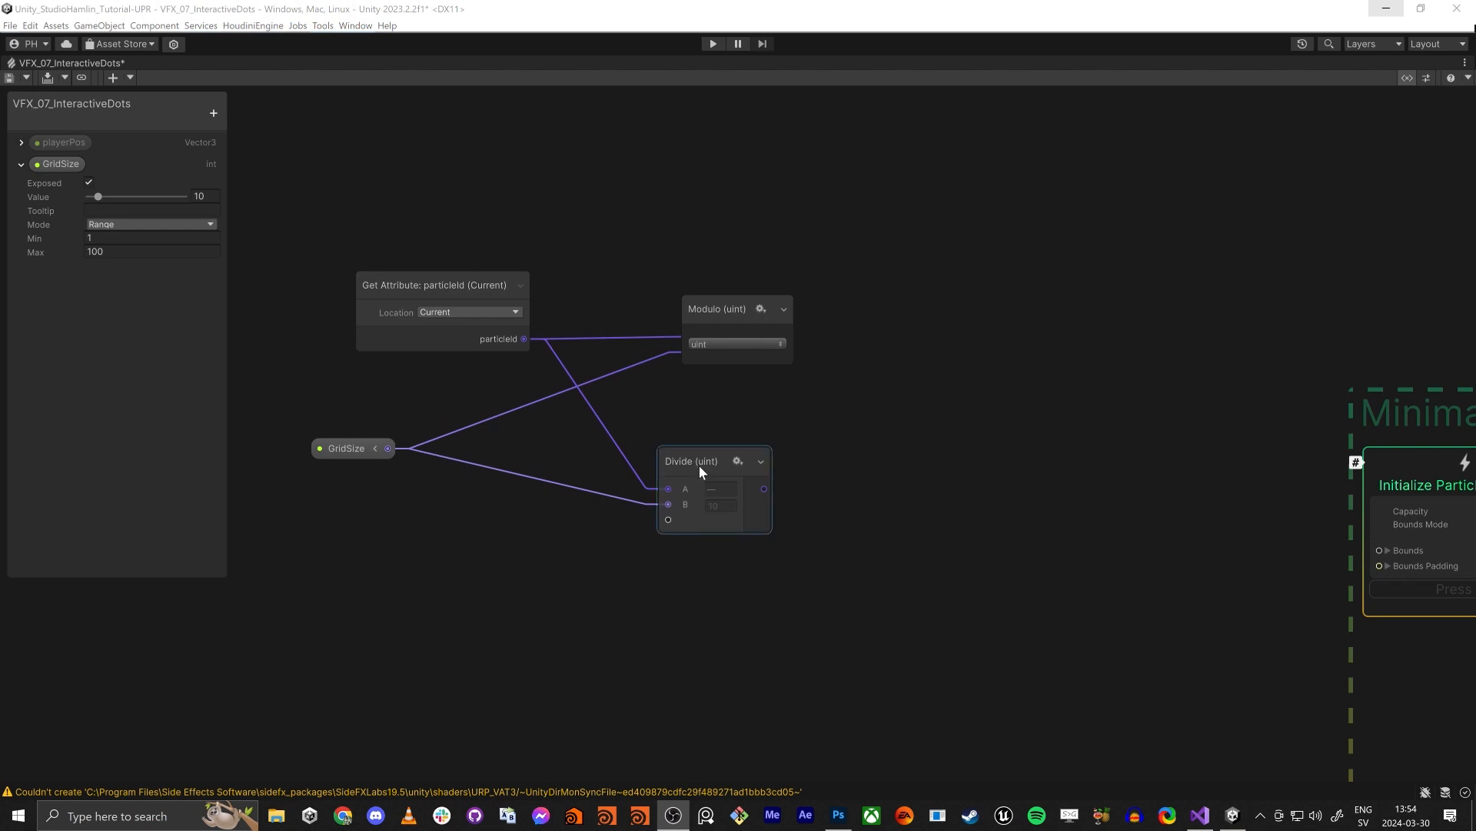
pyautogui.moveTo(699, 464); pyautogui.dragTo(700, 441)
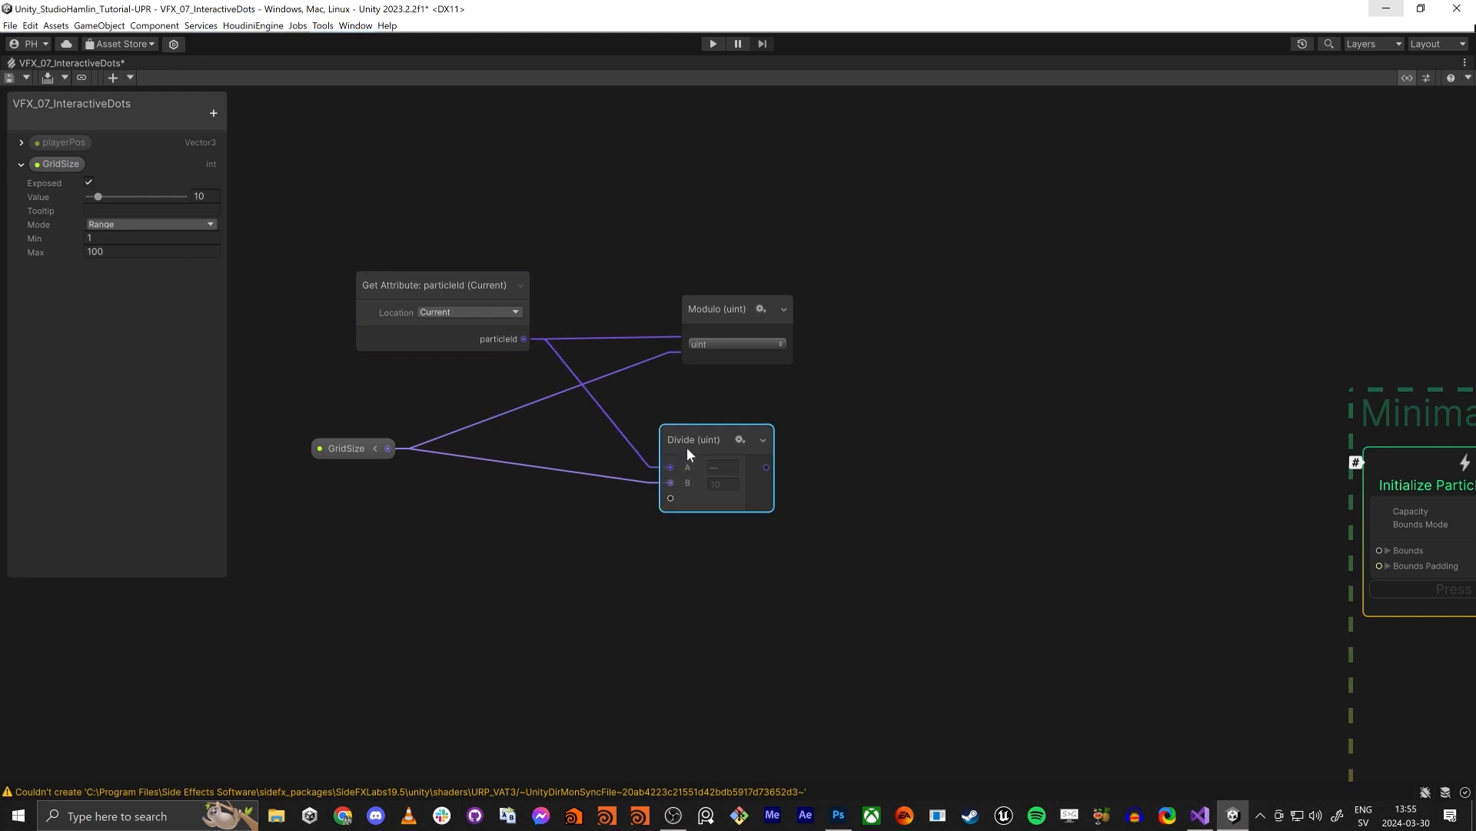
# - Add a Ceiling node next to the Divide node and feed it the Divide result
pyautogui.press('space')
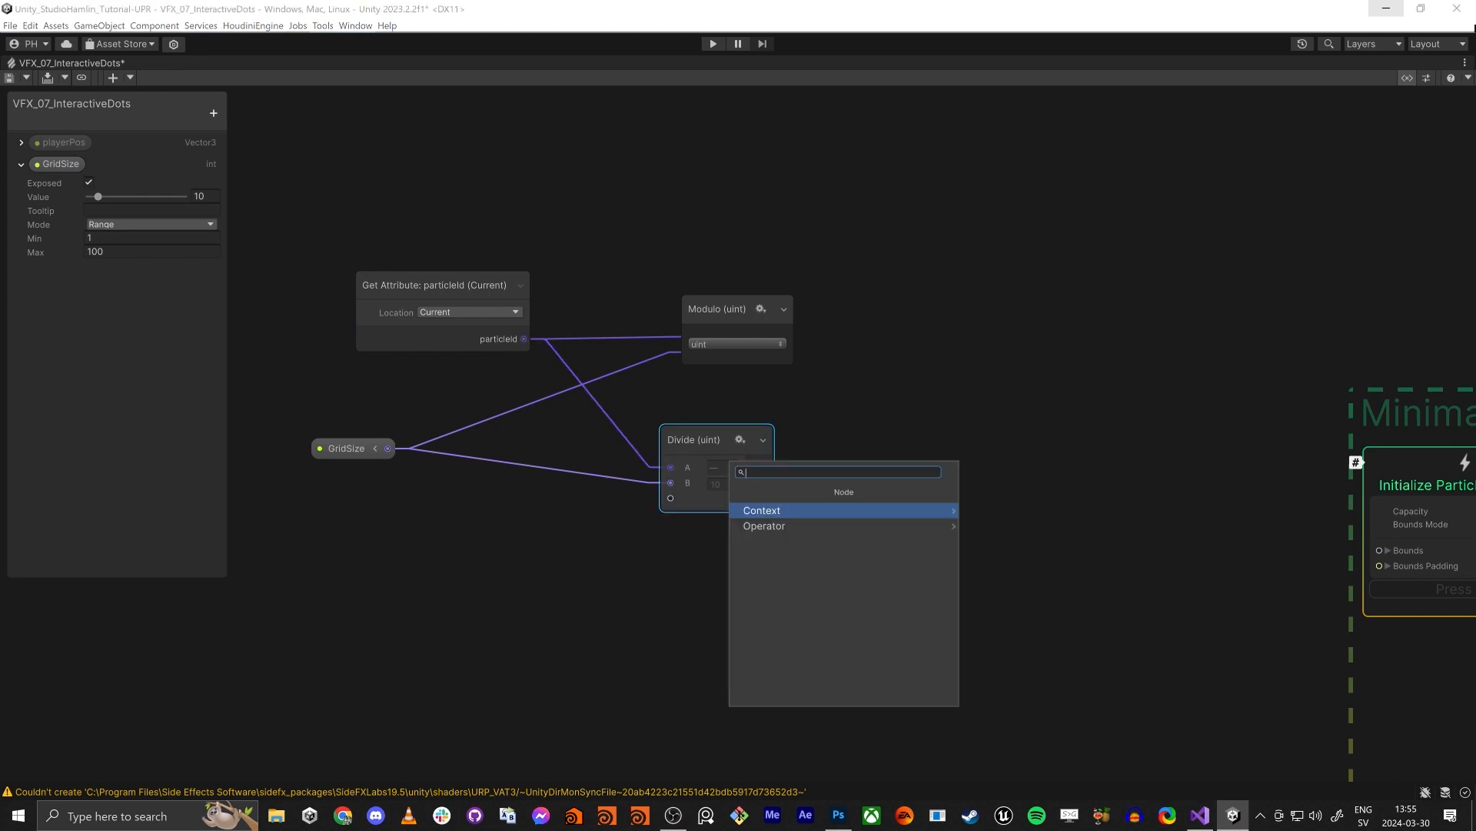
pyautogui.write('ceil')
pyautogui.press('Return')
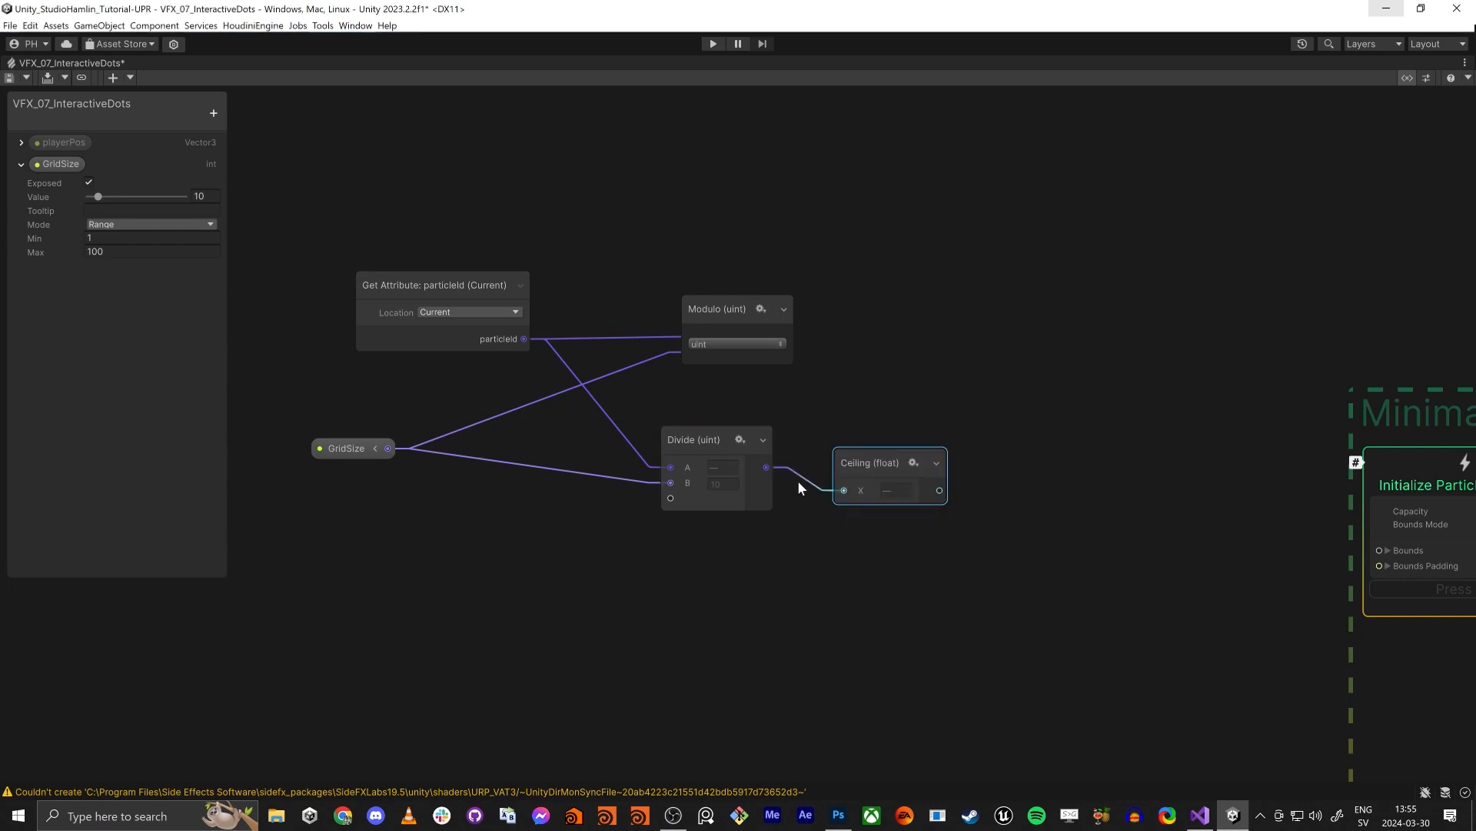
pyautogui.moveTo(903, 471); pyautogui.dragTo(871, 457)
pyautogui.moveTo(1089, 385); pyautogui.dragTo(1021, 371, button='middle')
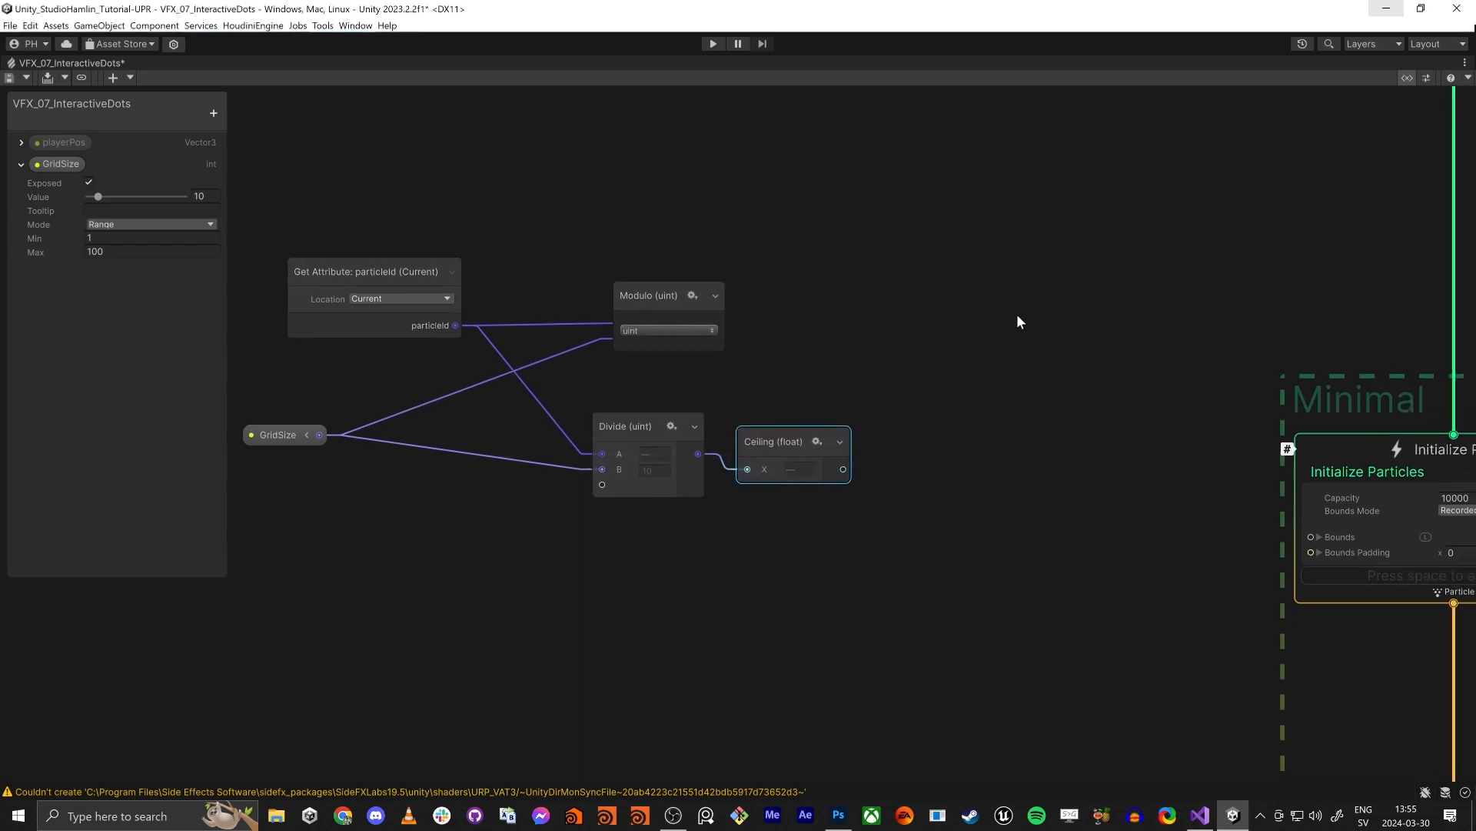
# - Add a Vector3 node beside the Modulo node and expand its X, Y and Z components
pyautogui.press('space')
pyautogui.write('vec')
pyautogui.press('Down')
pyautogui.press('Down')
pyautogui.press('Return')
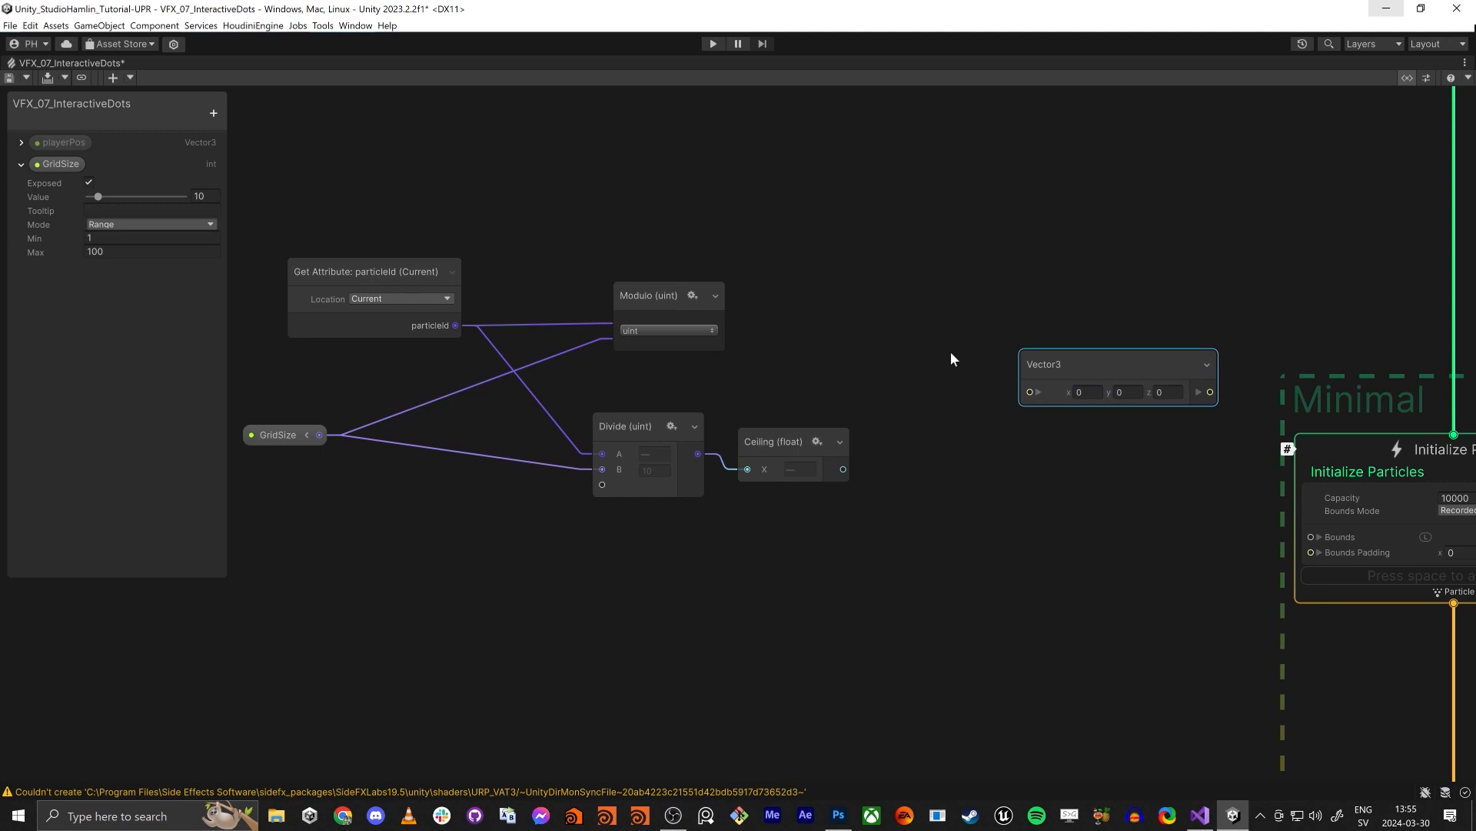
pyautogui.click(1040, 392)
pyautogui.click(1040, 393)
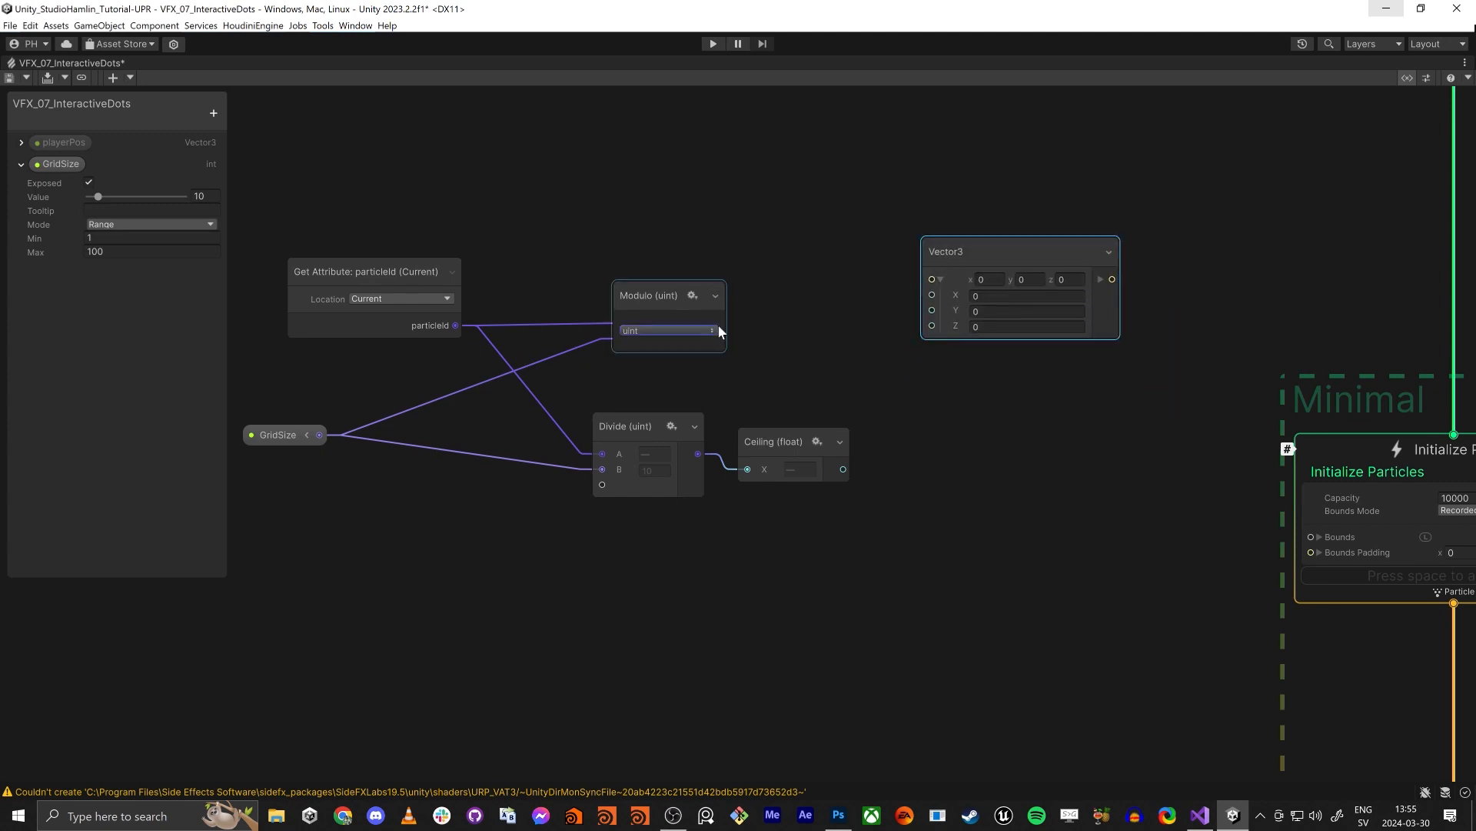
# - Connect the Modulo output to the X component of the Vector3 node
pyautogui.click(715, 296)
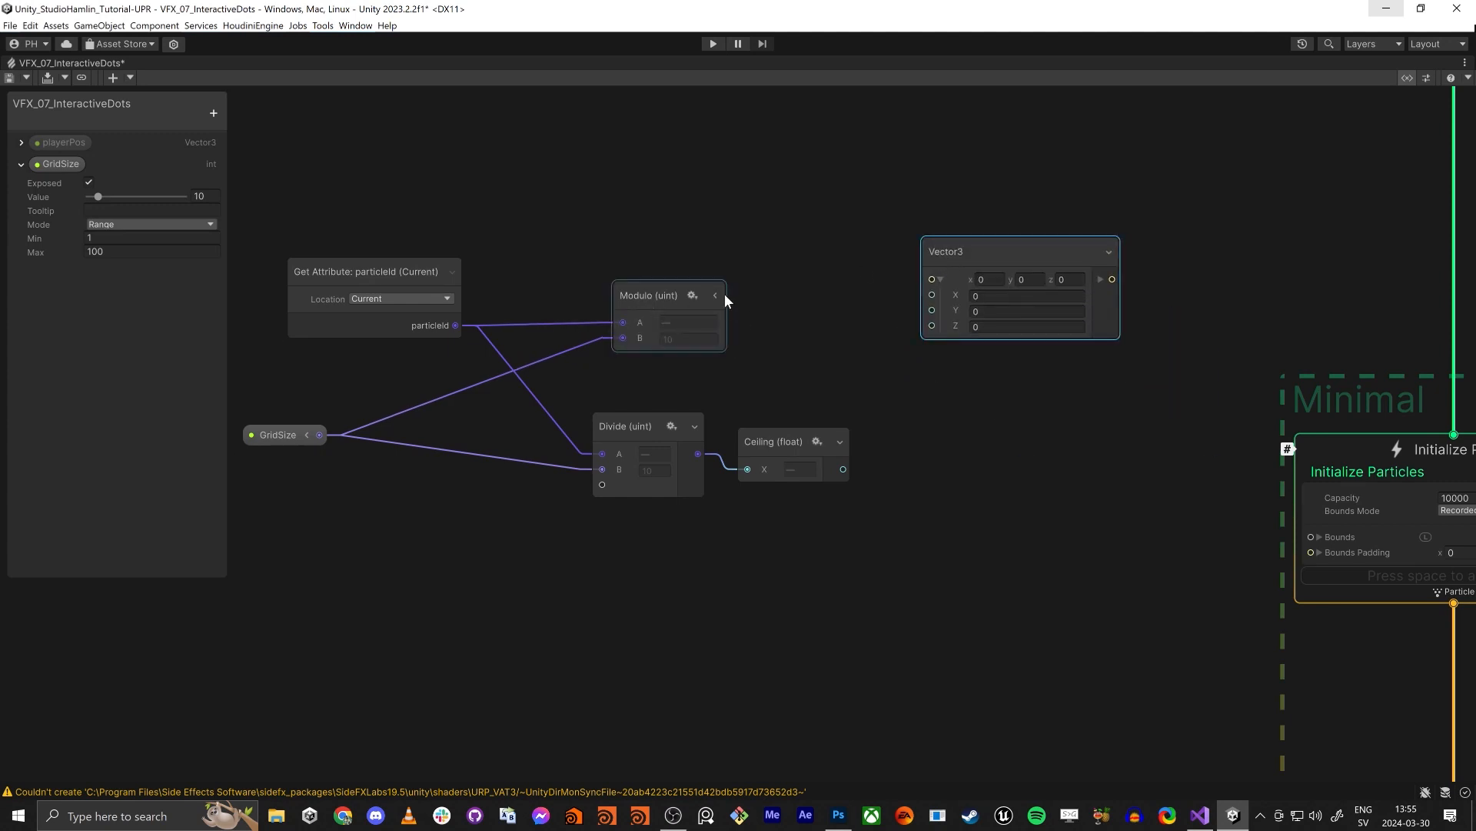
pyautogui.click(716, 296)
pyautogui.moveTo(719, 323); pyautogui.dragTo(932, 296)
pyautogui.moveTo(1008, 454); pyautogui.dragTo(924, 451, button='middle')
pyautogui.moveTo(935, 261); pyautogui.dragTo(887, 280)
pyautogui.click(1176, 570)
pyautogui.moveTo(1177, 575); pyautogui.dragTo(830, 555, button='middle')
pyautogui.press('space')
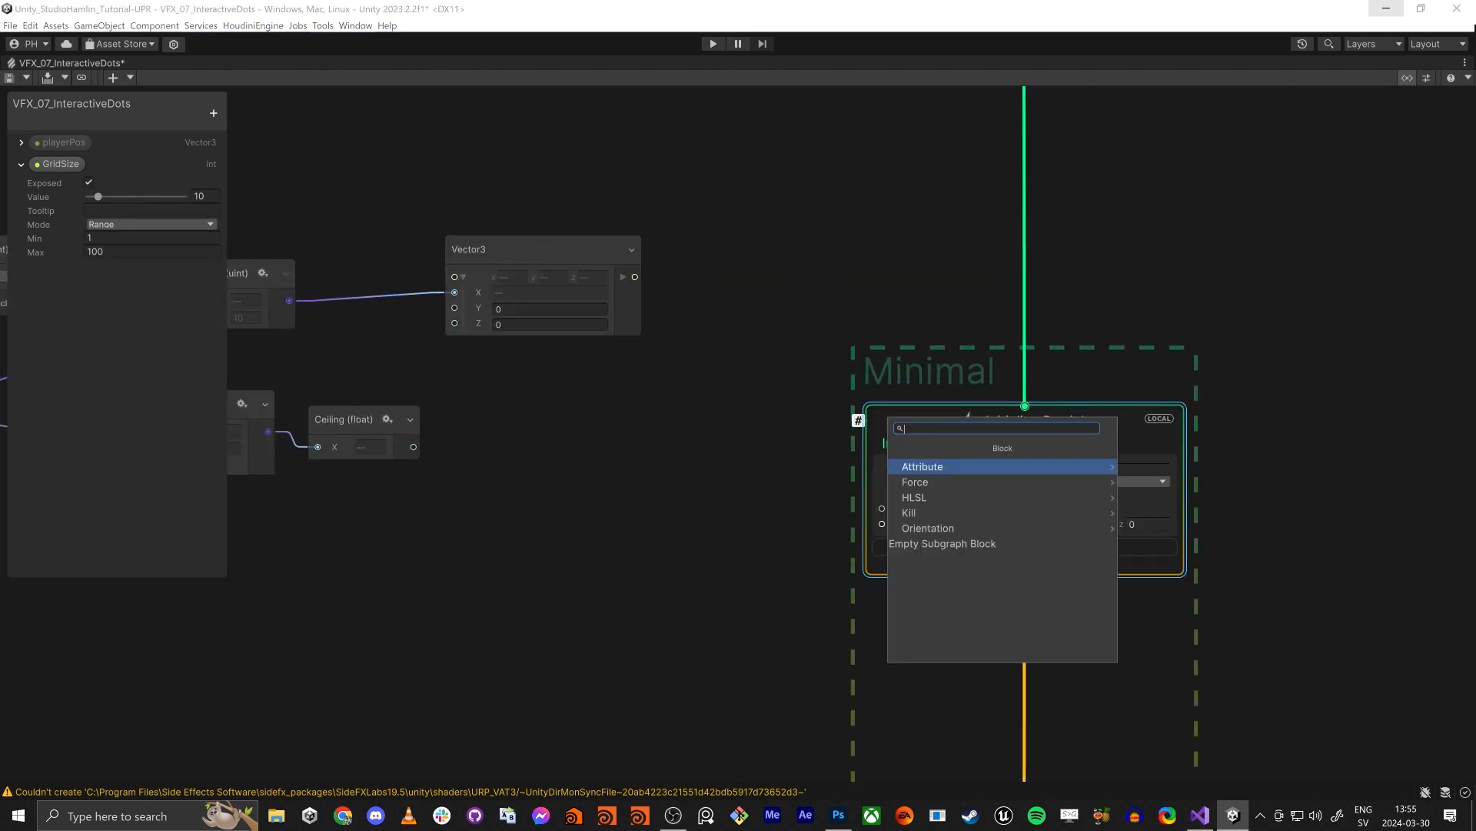
pyautogui.write('st pos')
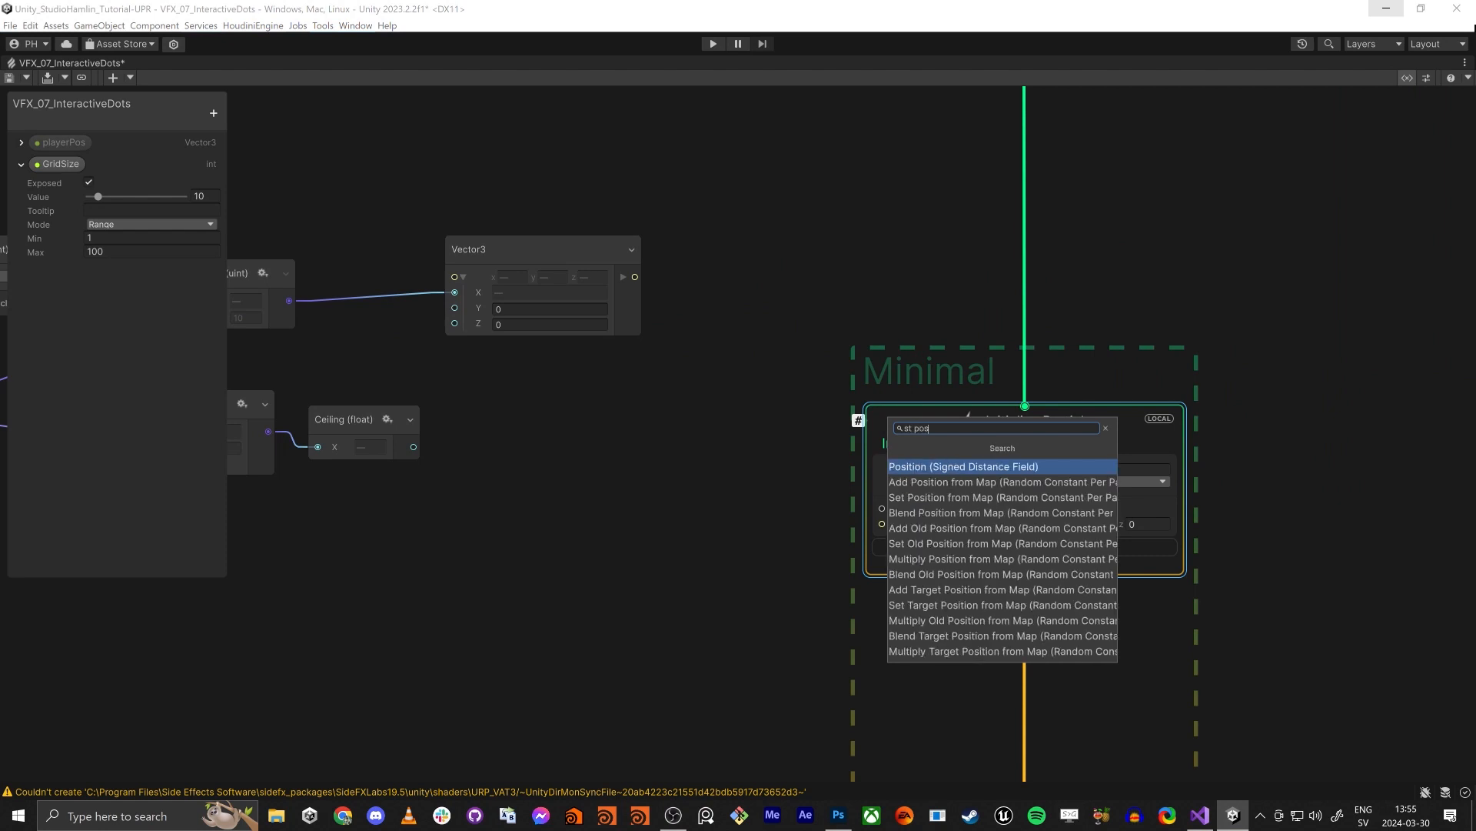
pyautogui.press('Escape')
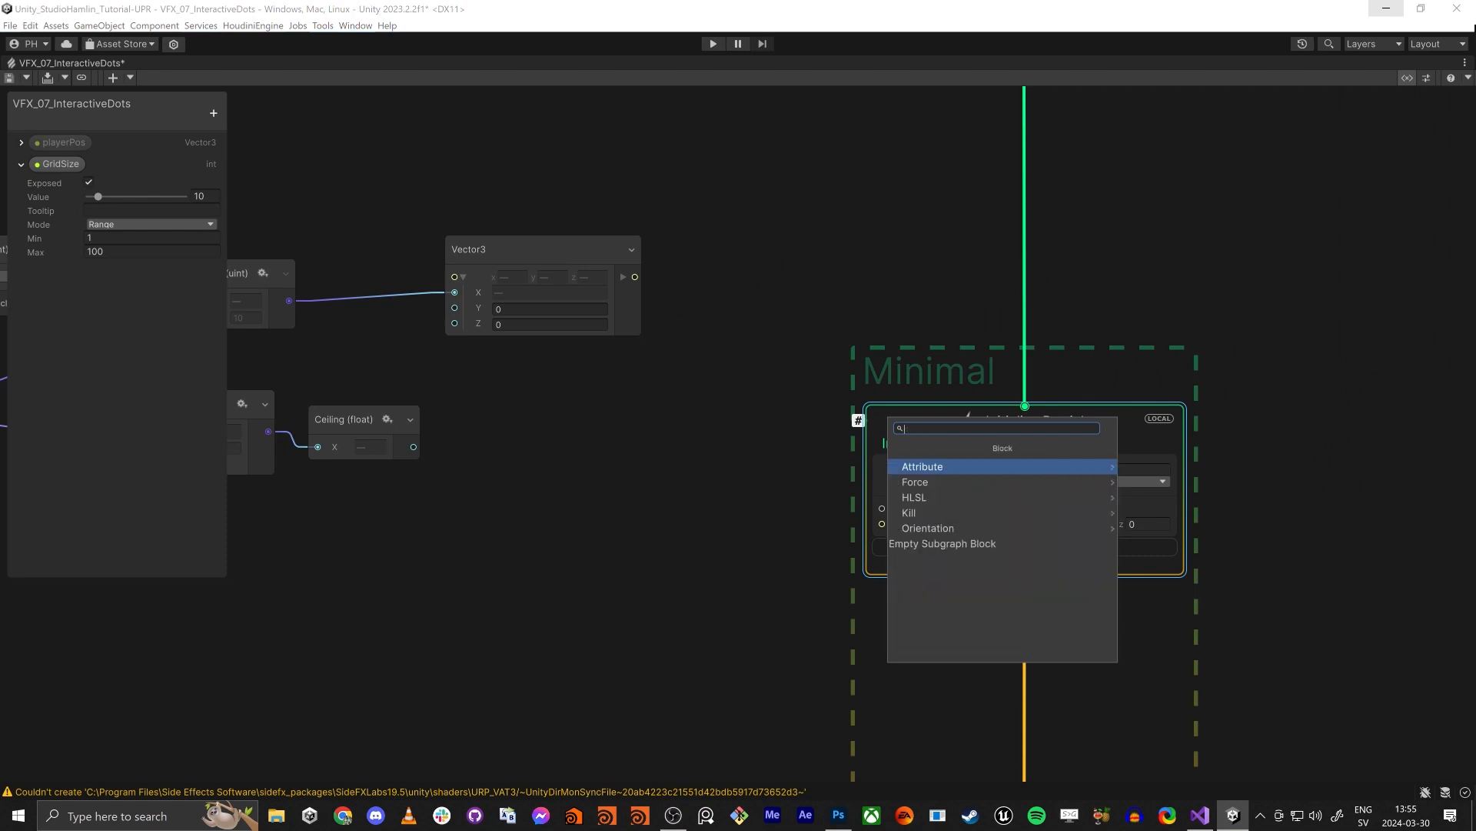
pyautogui.click(779, 491)
# - Add a Set Position block to the Initialize Particle context and feed its Position from the Vector3 output
pyautogui.scroll(-7, 778, 492)
pyautogui.scroll(5, 916, 473)
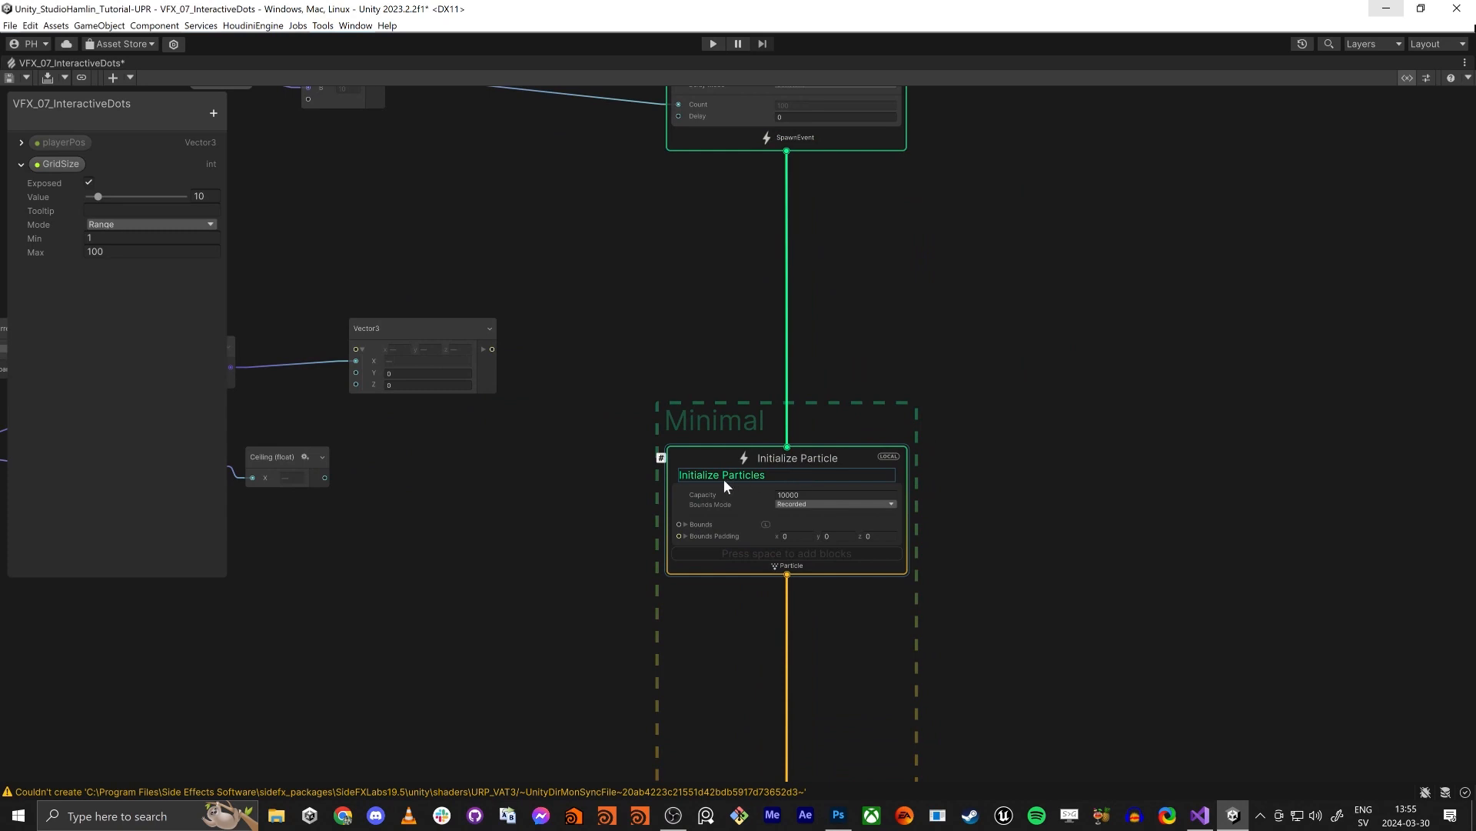
pyautogui.click(712, 454)
pyautogui.press('space')
pyautogui.write('set pos')
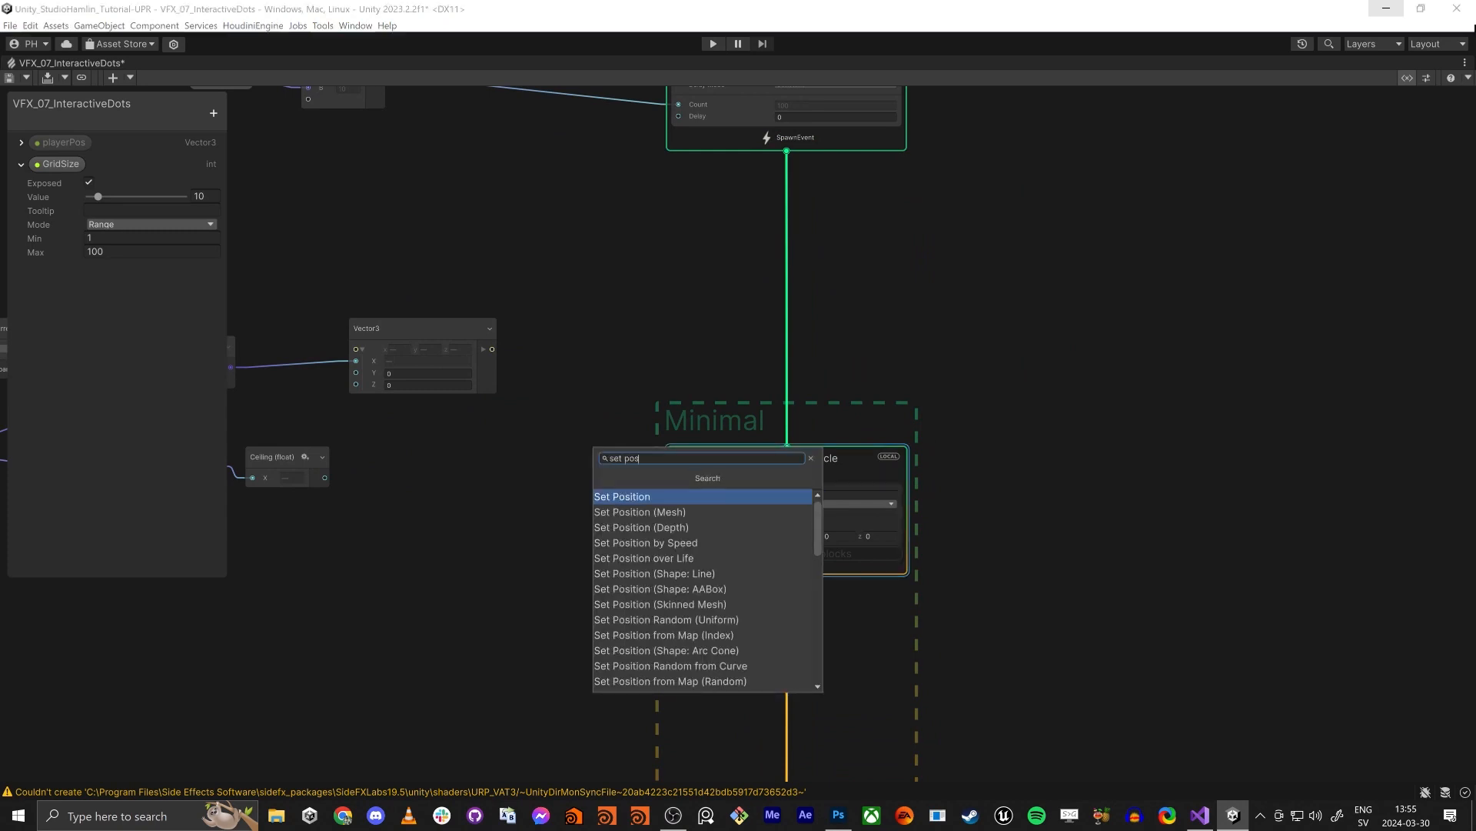
pyautogui.click(629, 499)
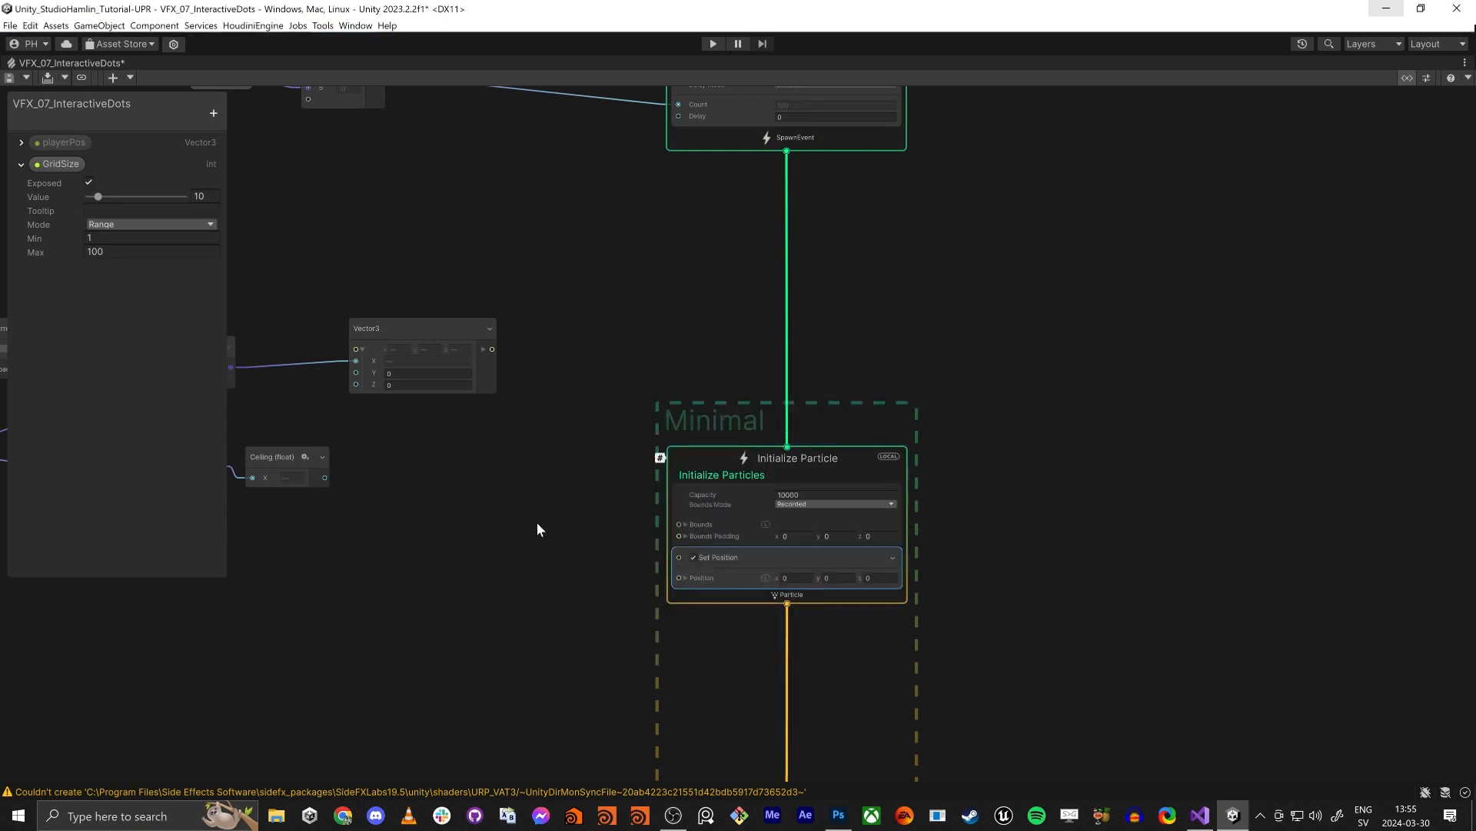
pyautogui.moveTo(538, 523); pyautogui.dragTo(799, 351, button='middle')
pyautogui.moveTo(943, 406); pyautogui.dragTo(753, 177)
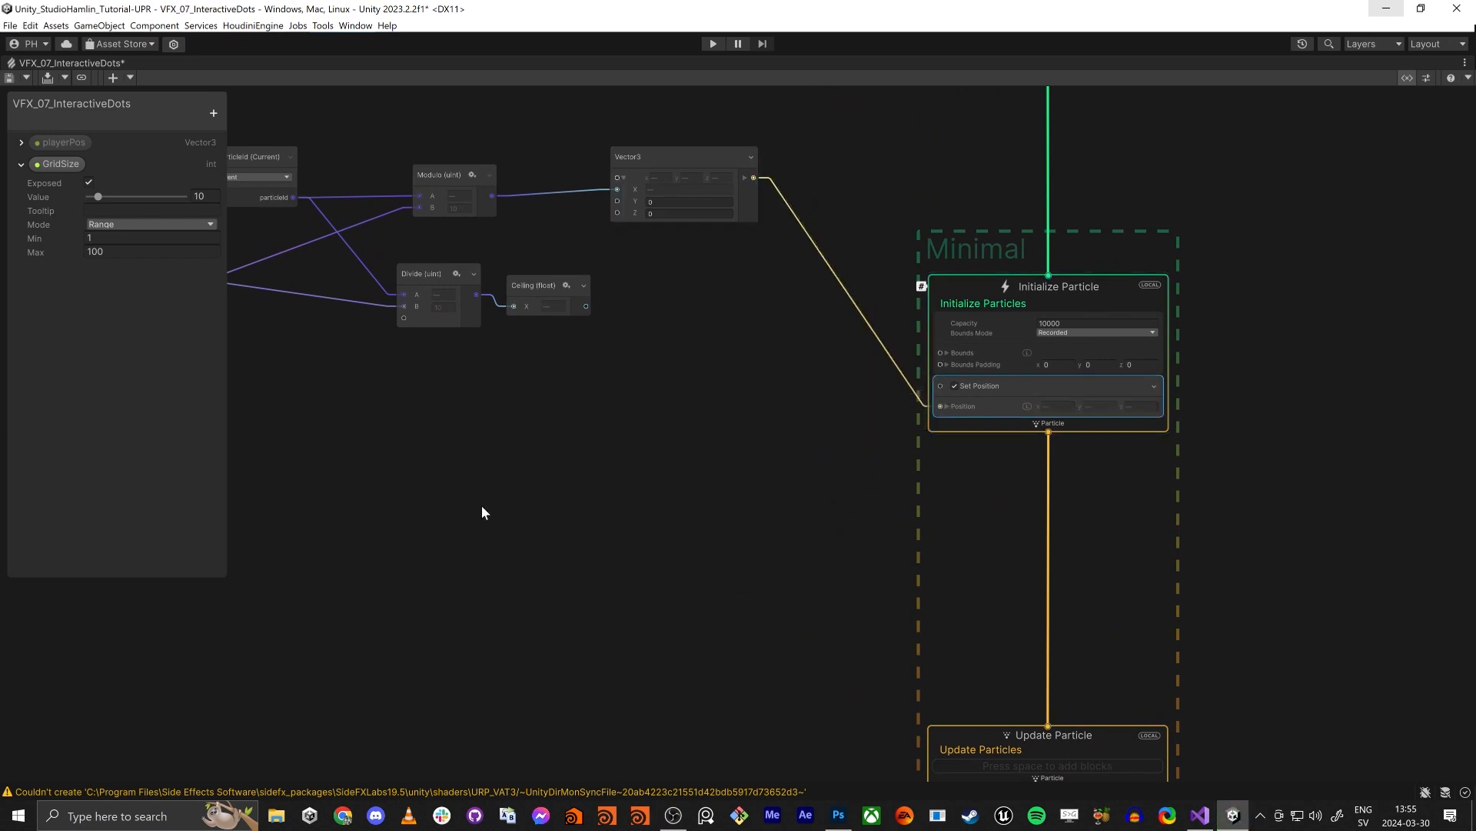
# - Restore the full editor layout, enlarge the small Scene preview and connect the Ceiling output to the Vector3 Z component
pyautogui.hotkey('shift', 'space')
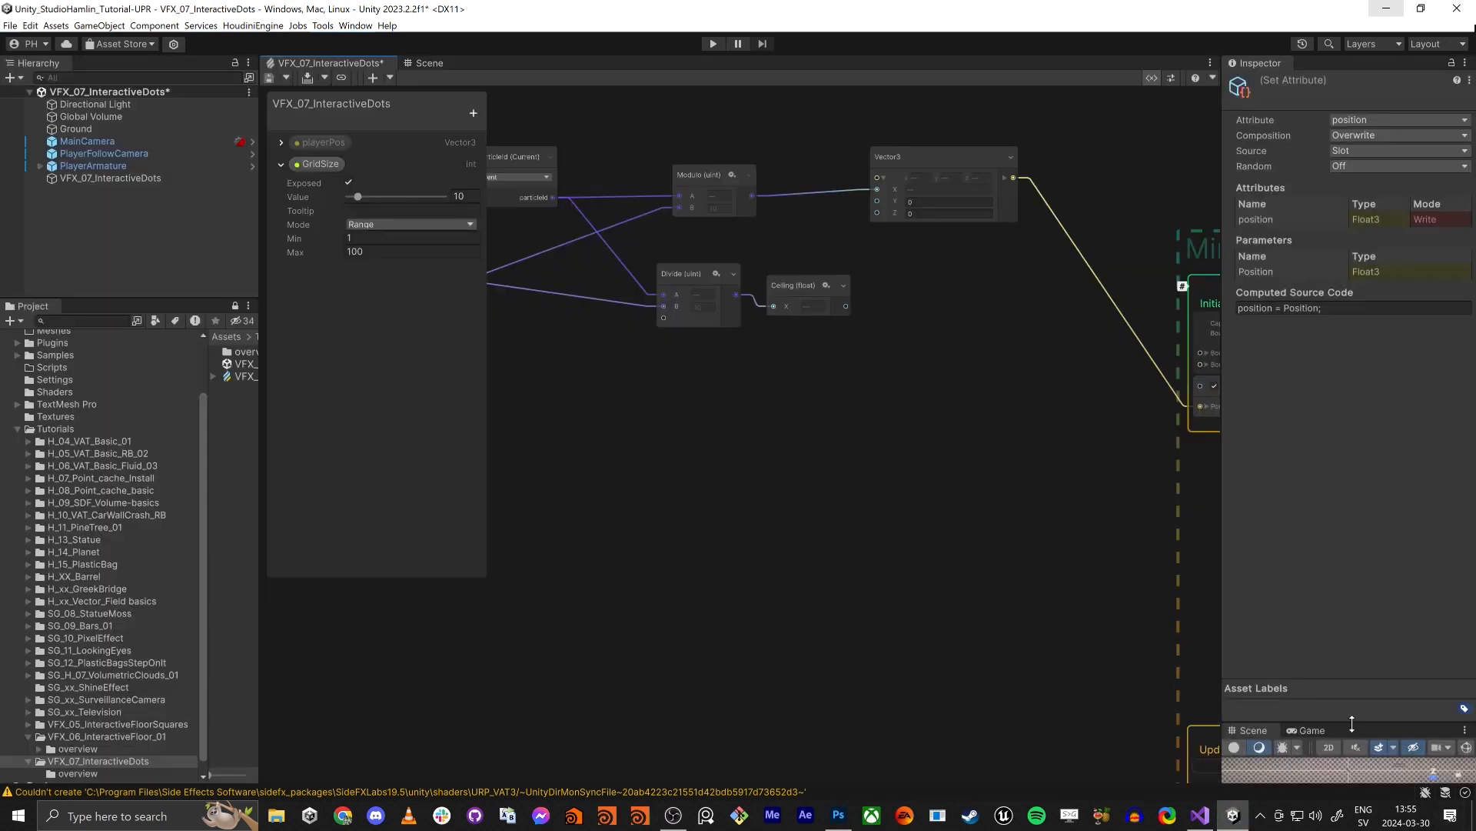
pyautogui.moveTo(1353, 724); pyautogui.dragTo(1353, 522)
pyautogui.moveTo(1103, 423); pyautogui.dragTo(829, 471, button='middle')
pyautogui.moveTo(749, 399); pyautogui.dragTo(886, 409, button='middle')
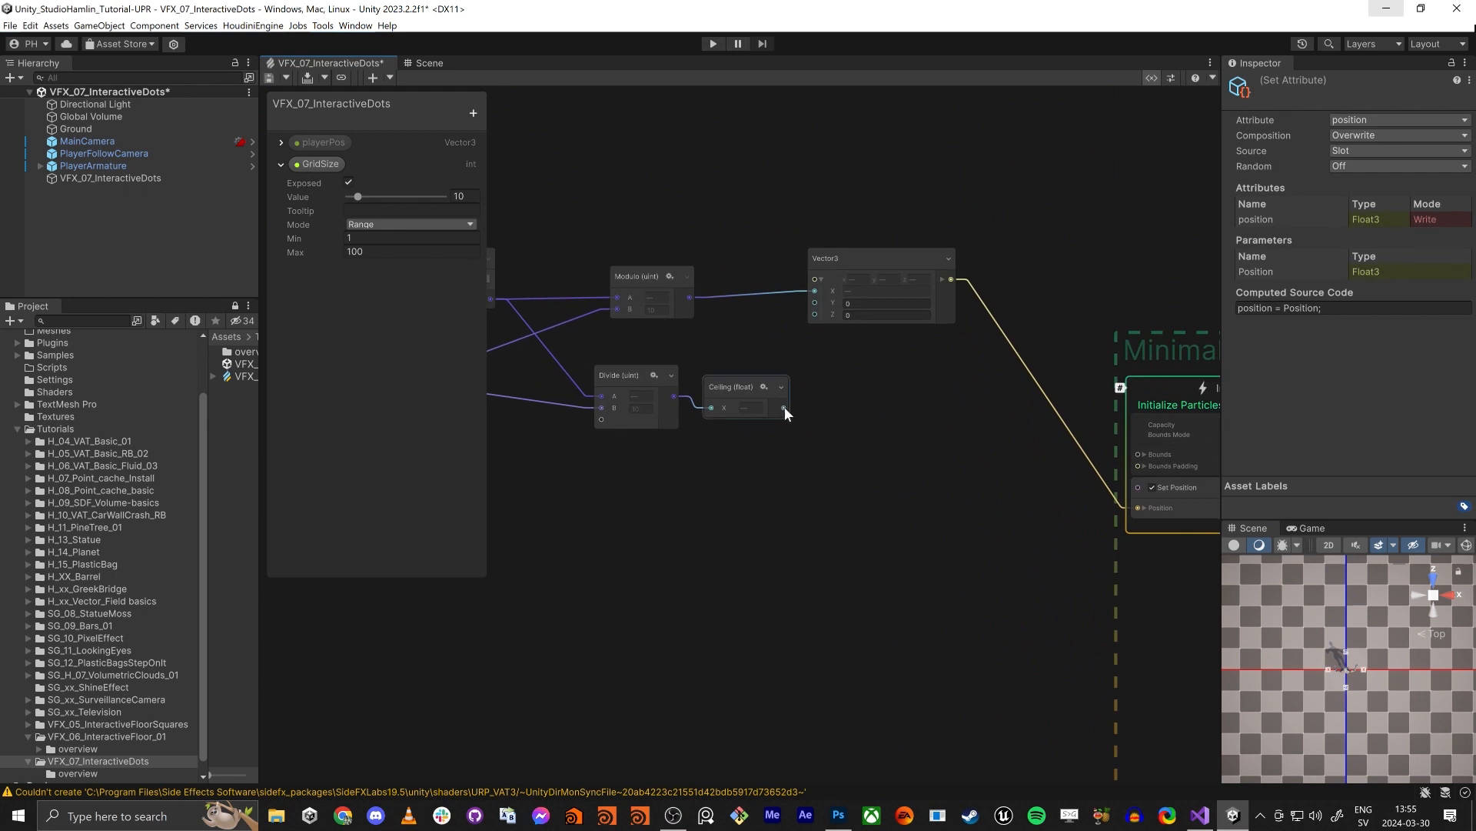
pyautogui.moveTo(784, 407); pyautogui.dragTo(820, 314)
# - Check the Single Burst block in the Spawn context and examine the spawned particles in the Scene view from below the ground
pyautogui.moveTo(1152, 452); pyautogui.dragTo(921, 392, button='middle')
pyautogui.scroll(-1, 1054, 217)
pyautogui.moveTo(1054, 217); pyautogui.dragTo(1052, 537, button='middle')
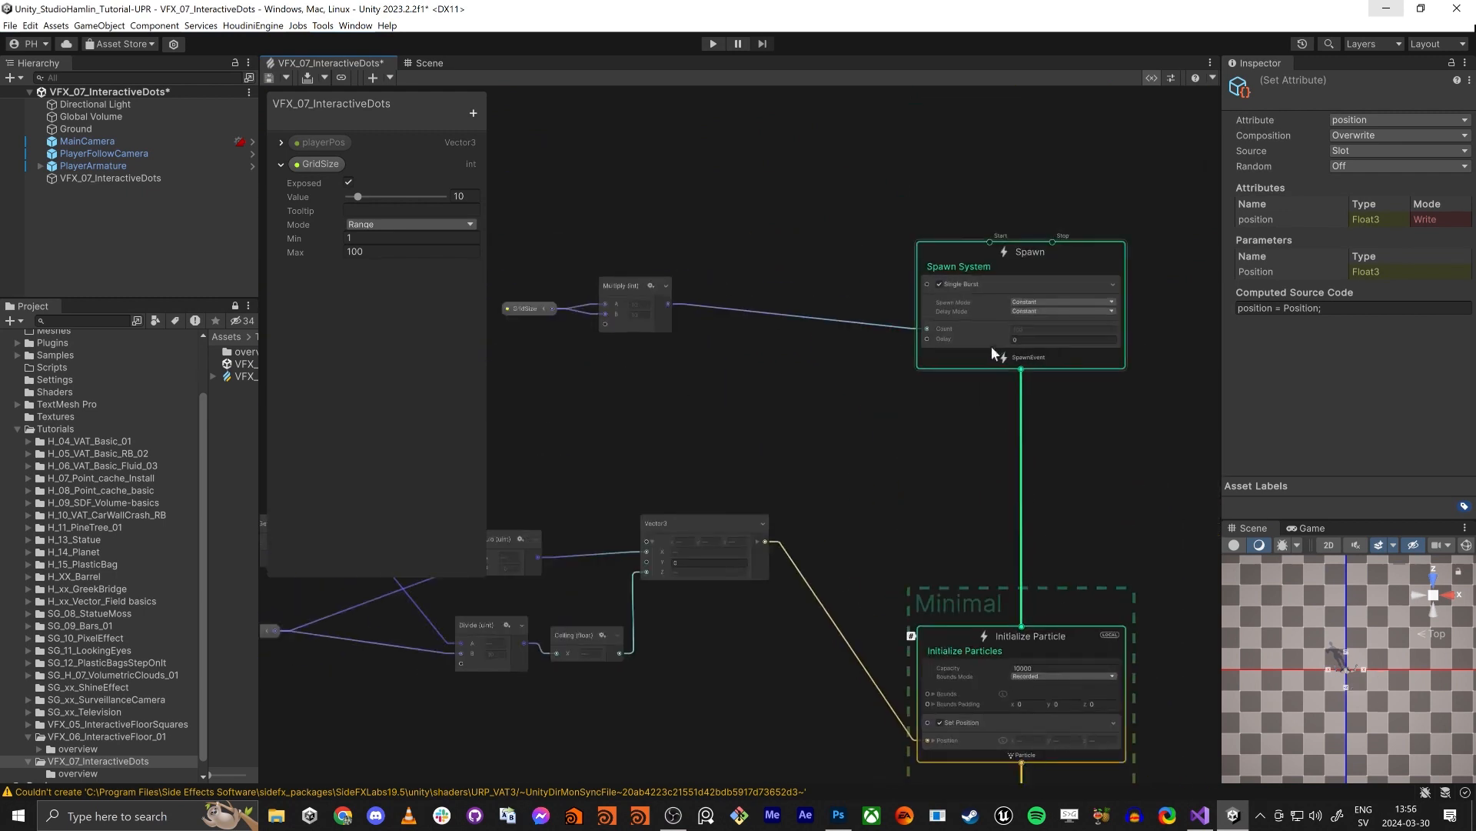
pyautogui.scroll(3, 952, 294)
pyautogui.click(933, 278)
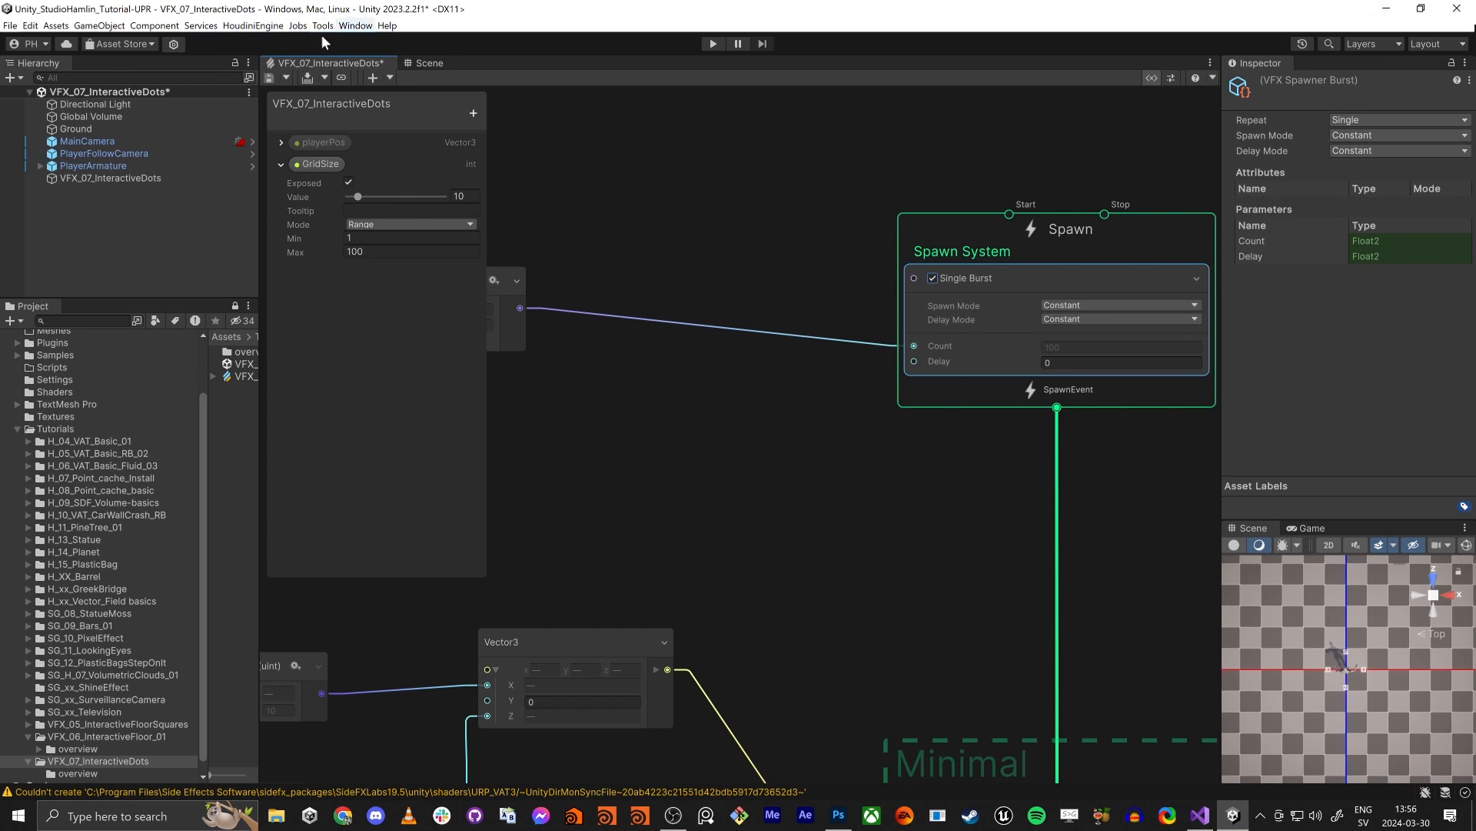
pyautogui.click(425, 63)
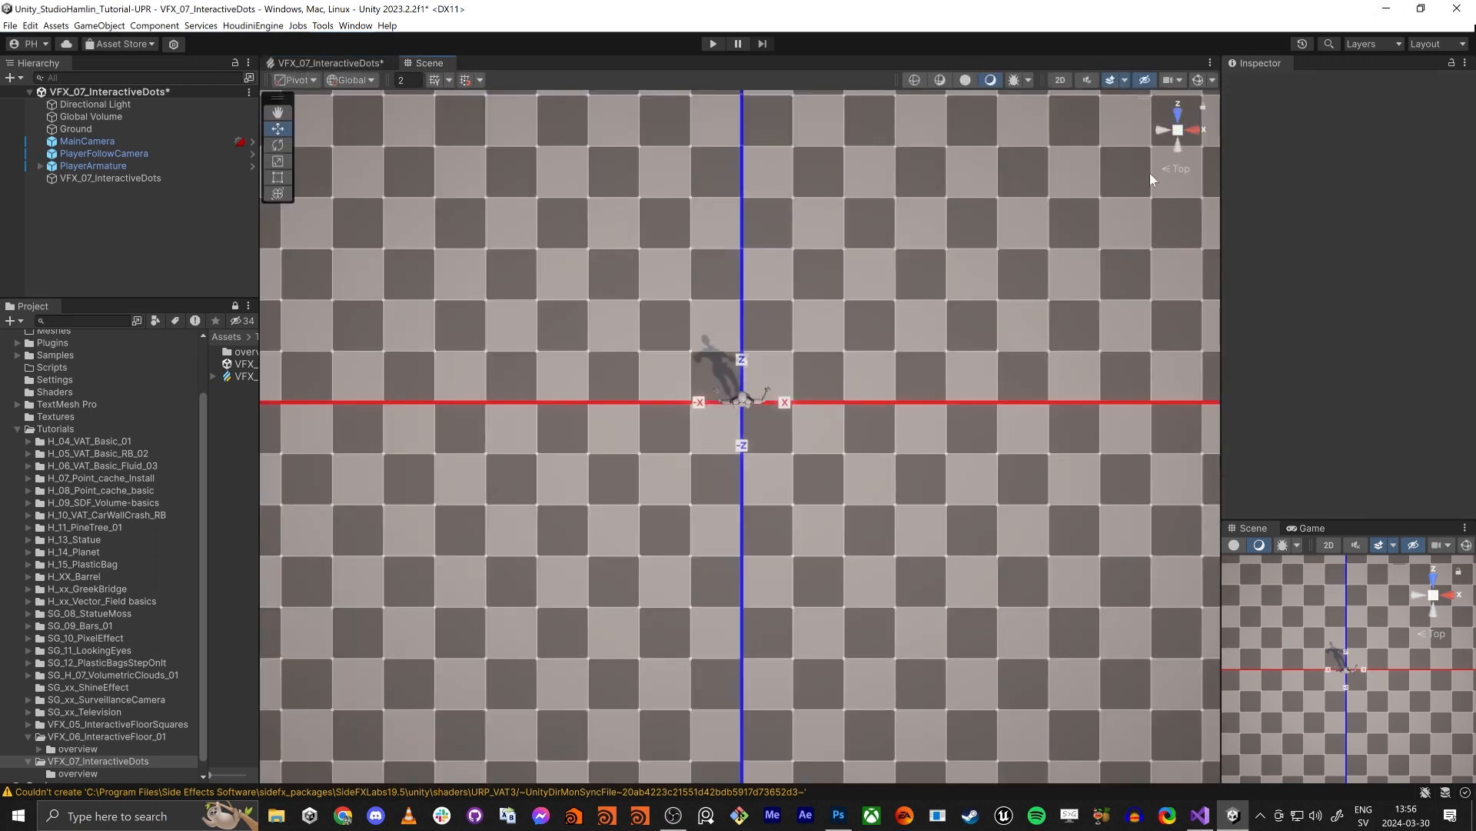
pyautogui.click(1176, 134)
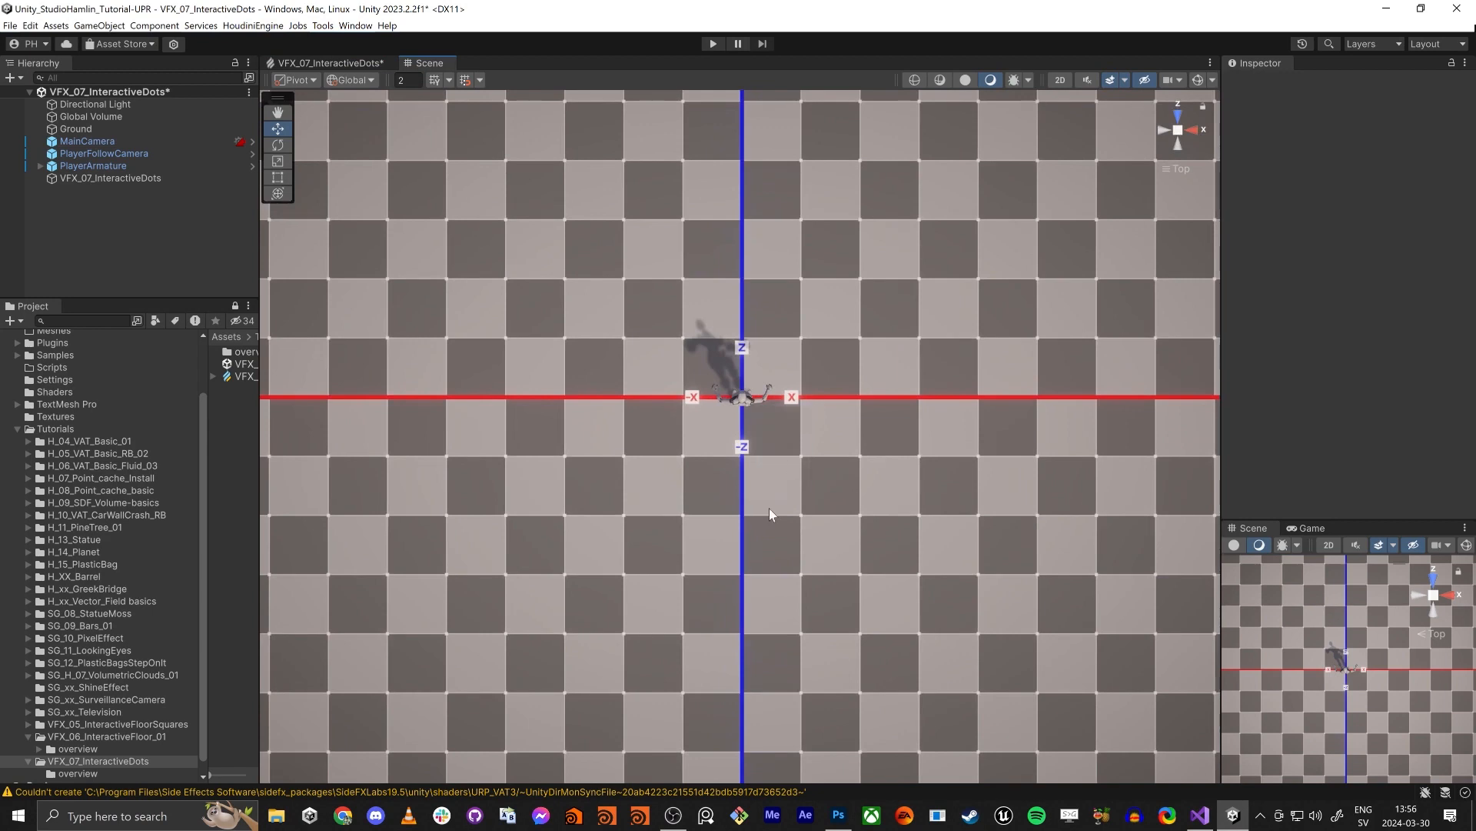
pyautogui.keyDown('alt'); pyautogui.moveTo(769, 511); pyautogui.dragTo(944, 222); pyautogui.keyUp('alt')
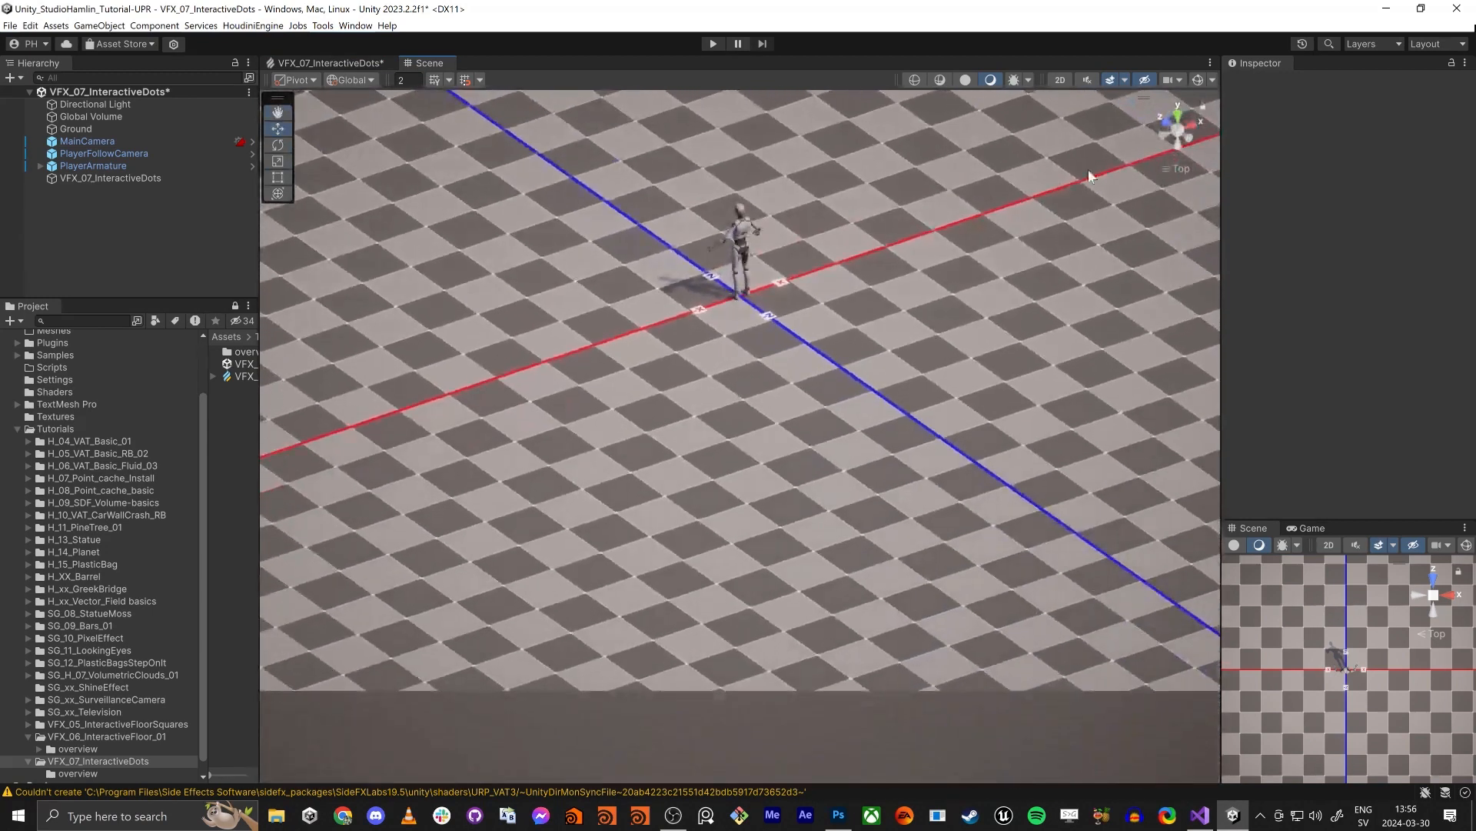
pyautogui.click(1182, 129)
pyautogui.moveTo(730, 391); pyautogui.dragTo(869, 365, button='right')
pyautogui.moveTo(713, 396); pyautogui.dragTo(699, 412, button='right')
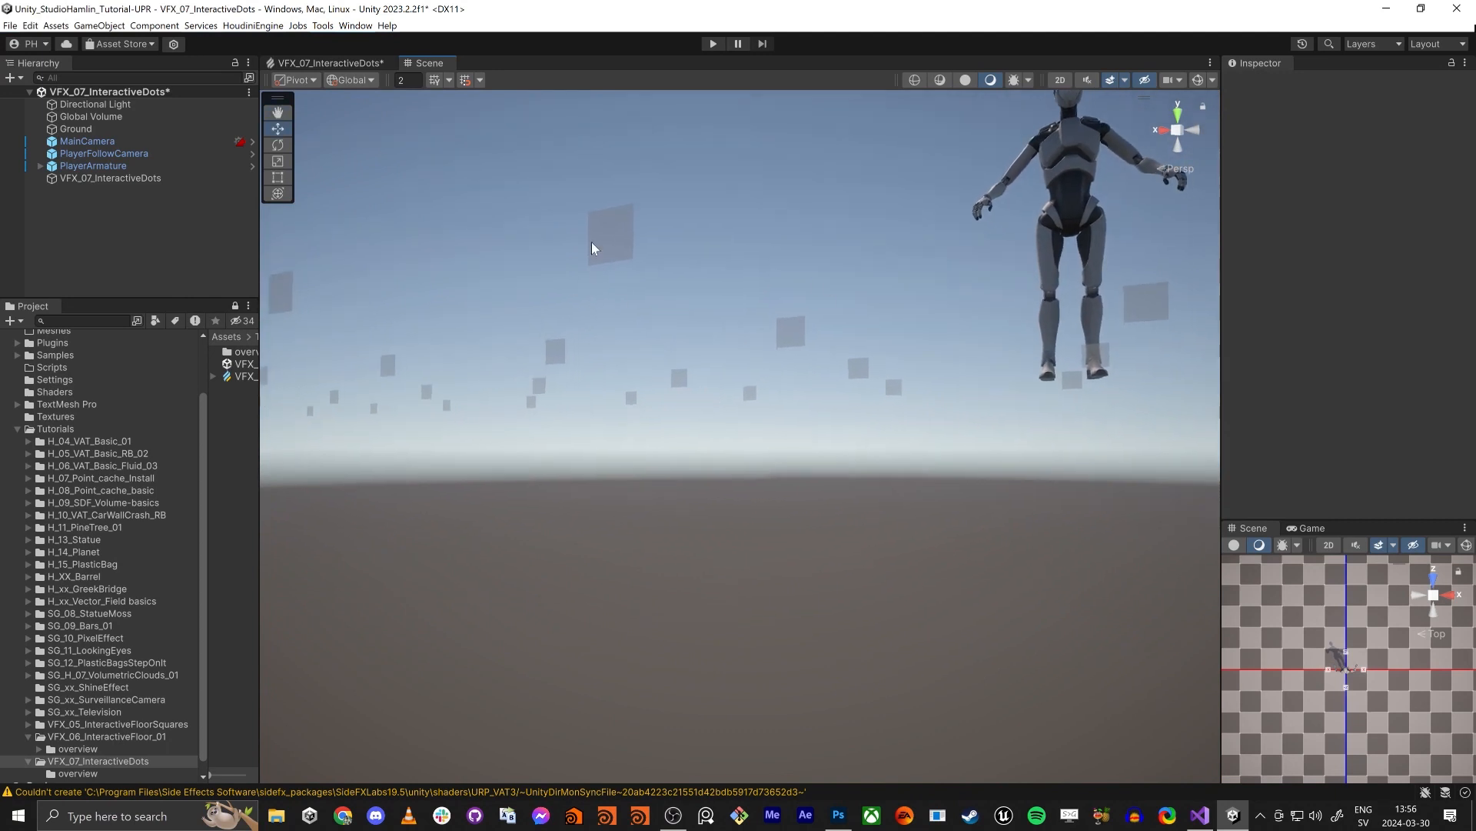
# - Widen the project browser and create a new URP Lit Shader Graph in the VFX_07_InteractiveDots folder
pyautogui.moveTo(260, 471); pyautogui.dragTo(472, 461)
pyautogui.rightClick(265, 482)
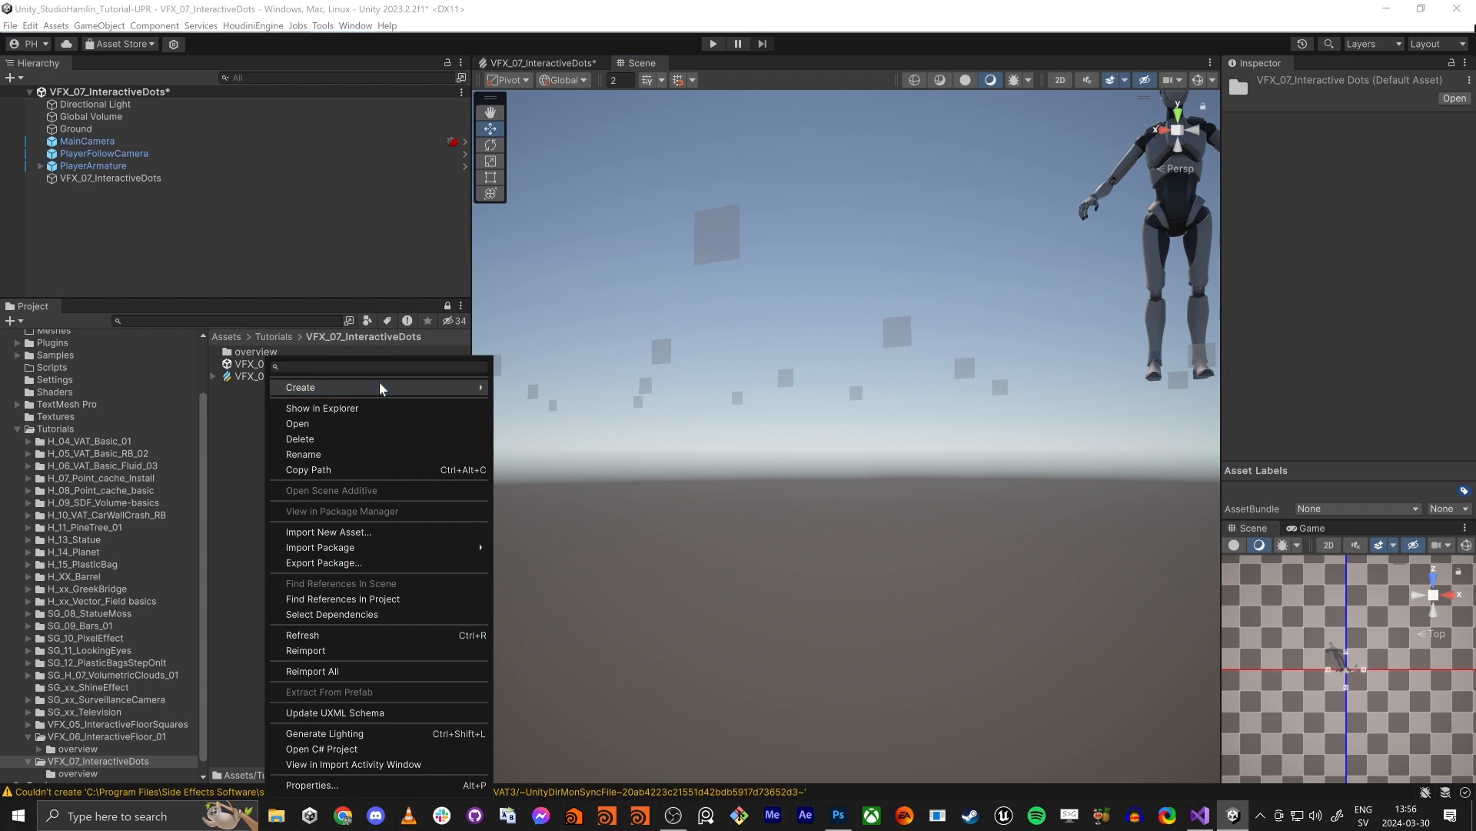
pyautogui.moveTo(380, 388)
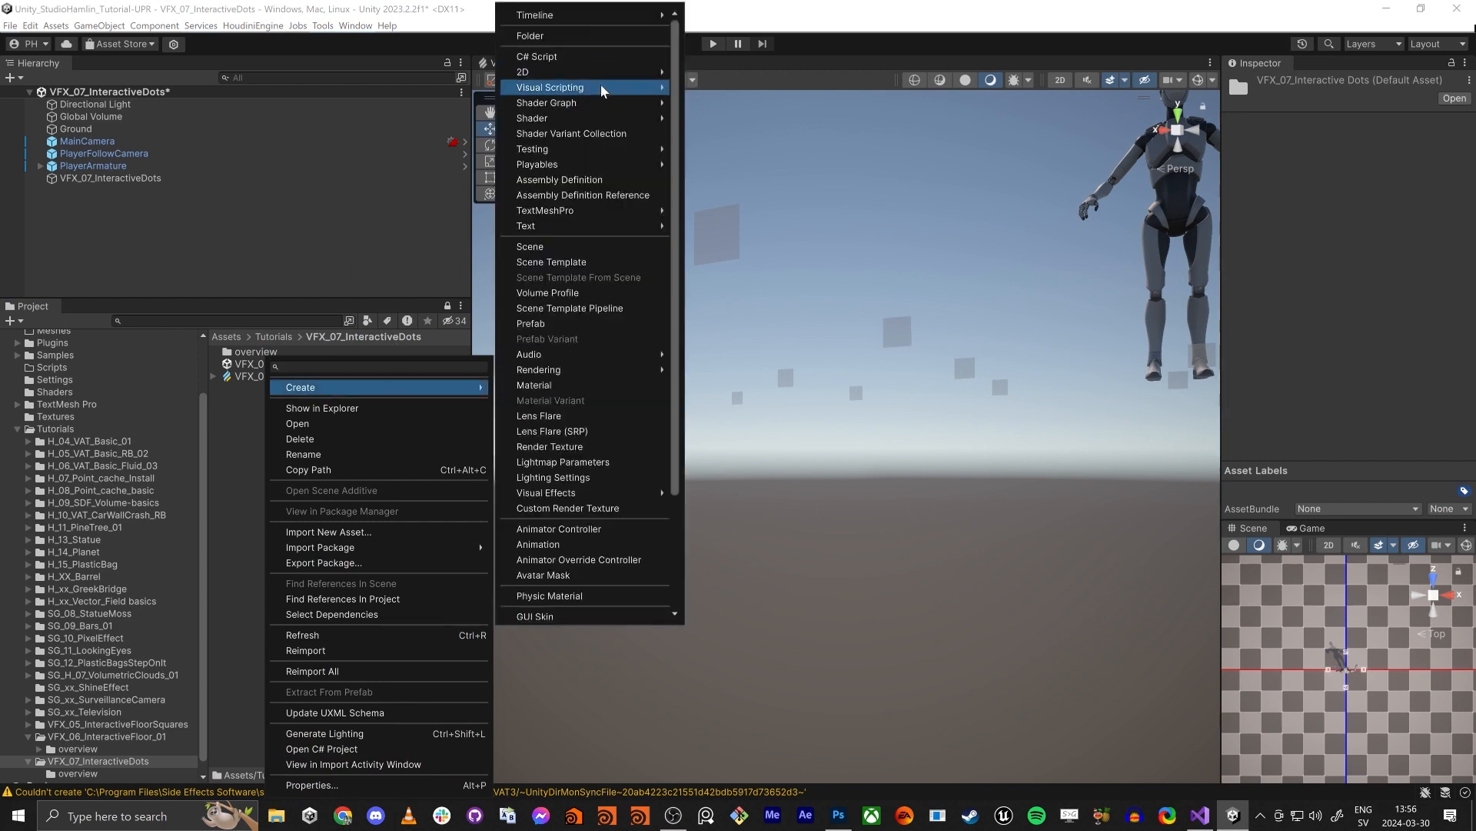
pyautogui.moveTo(567, 93)
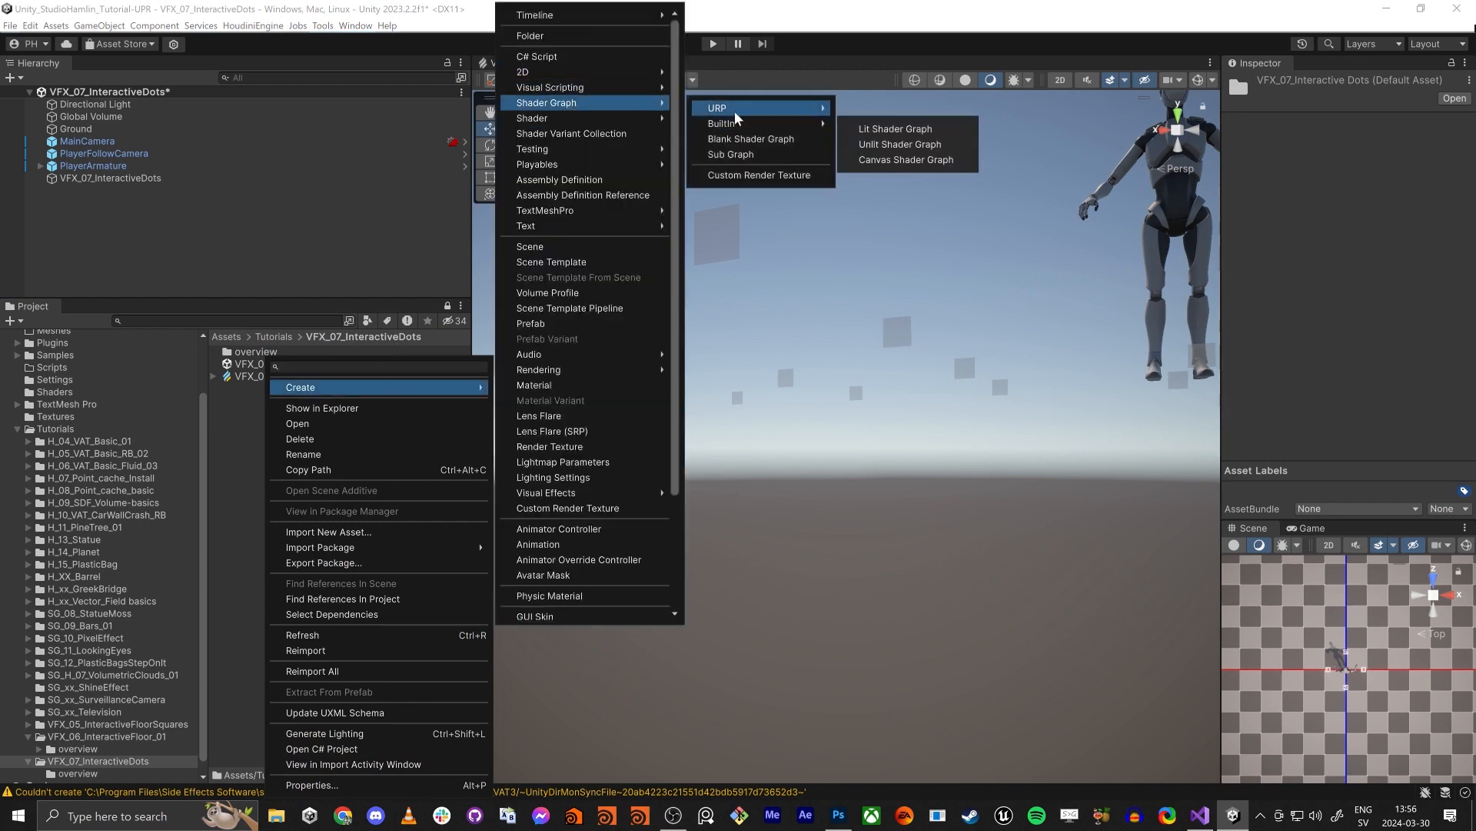
pyautogui.moveTo(732, 113)
pyautogui.click(900, 113)
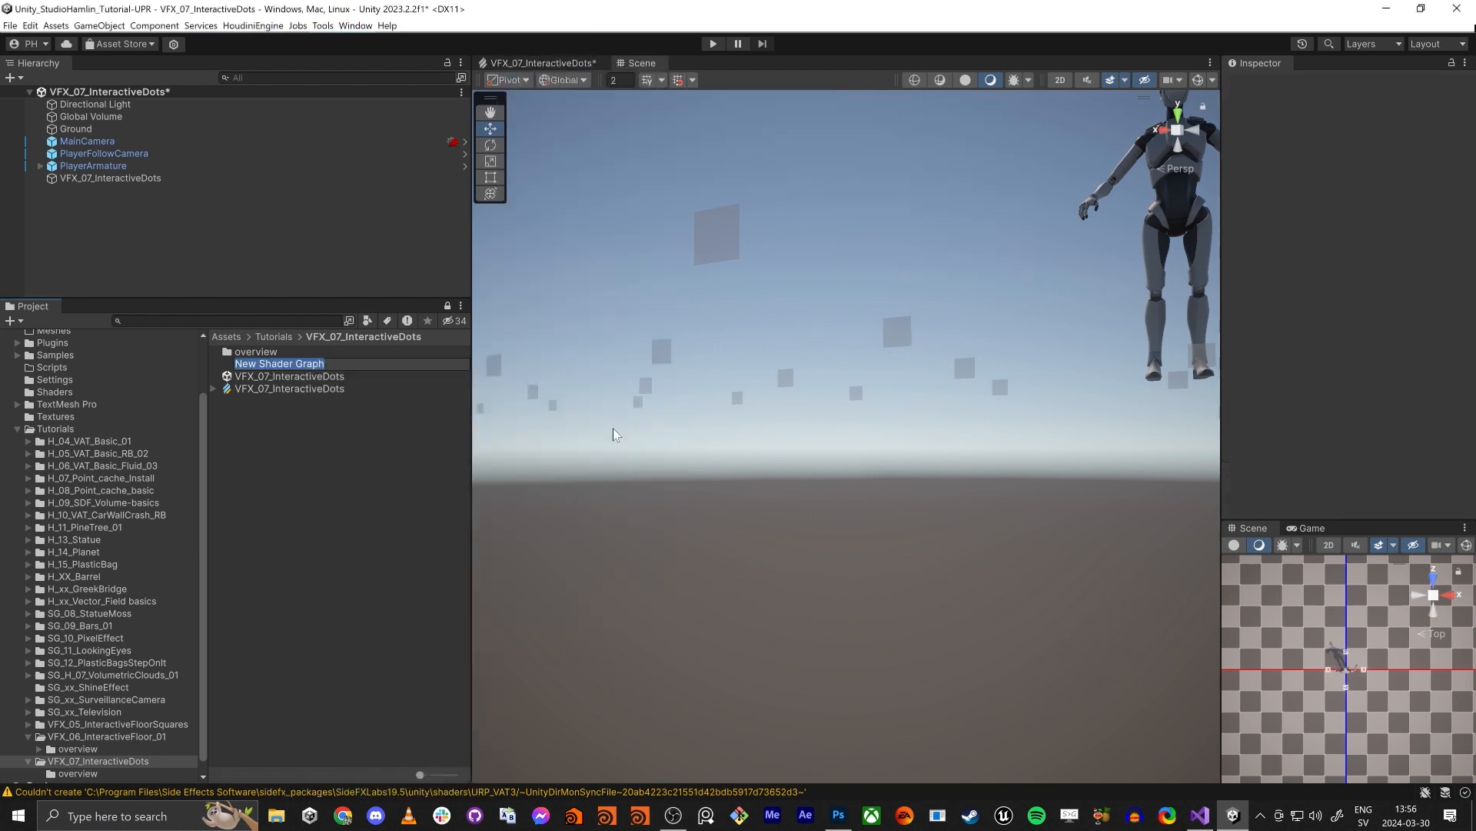
# - Name the new shader graph asset VFX_07_InteractiveDots
pyautogui.write('playerPos')
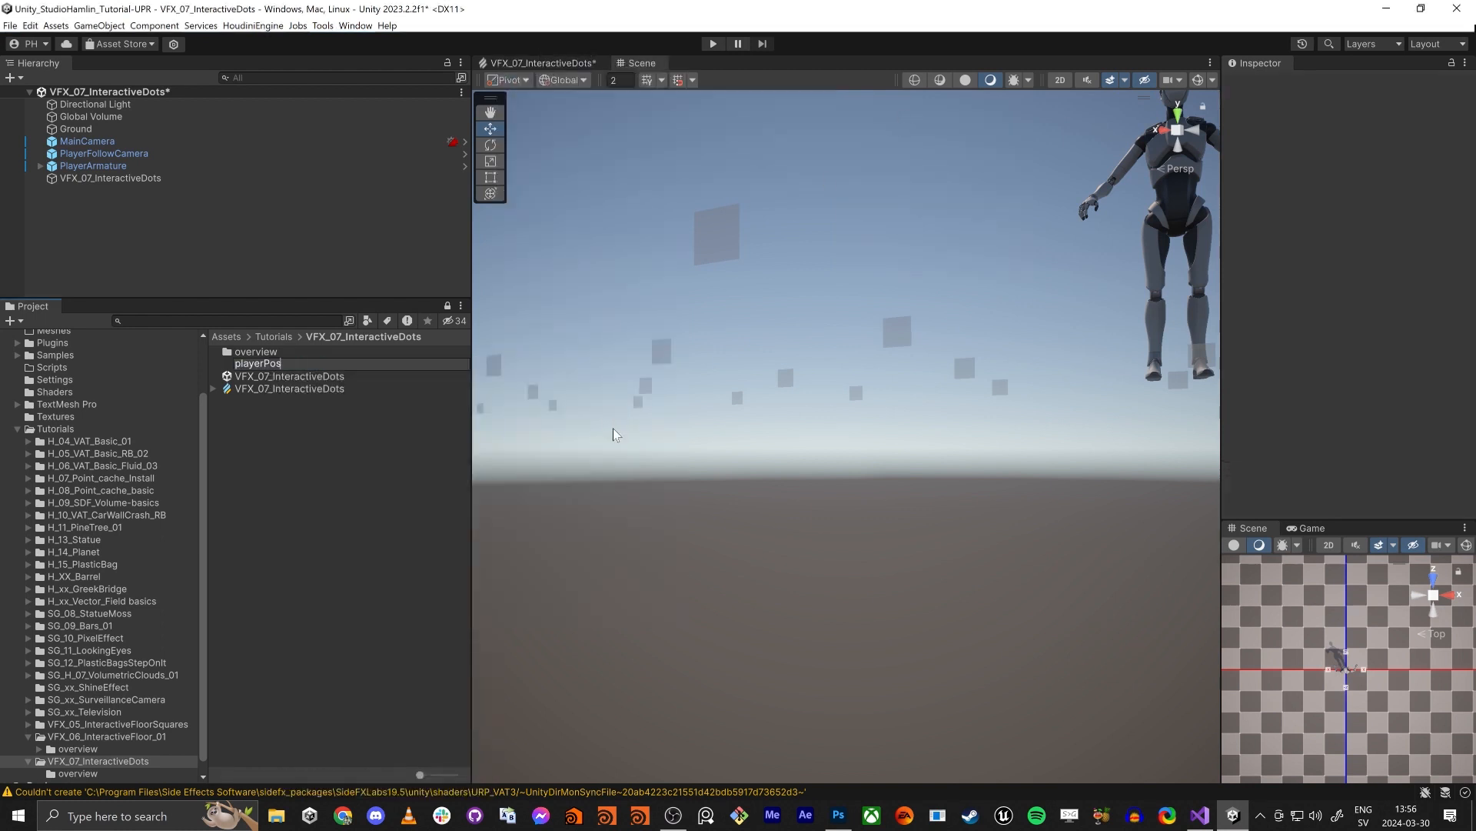
pyautogui.press('BackSpace')
pyautogui.press('BackSpace')
pyautogui.press('BackSpace')
pyautogui.press('BackSpace')
pyautogui.press('BackSpace')
pyautogui.press('BackSpace')
pyautogui.press('BackSpace')
pyautogui.press('BackSpace')
pyautogui.write('InteractiveDots')
pyautogui.press('Return')
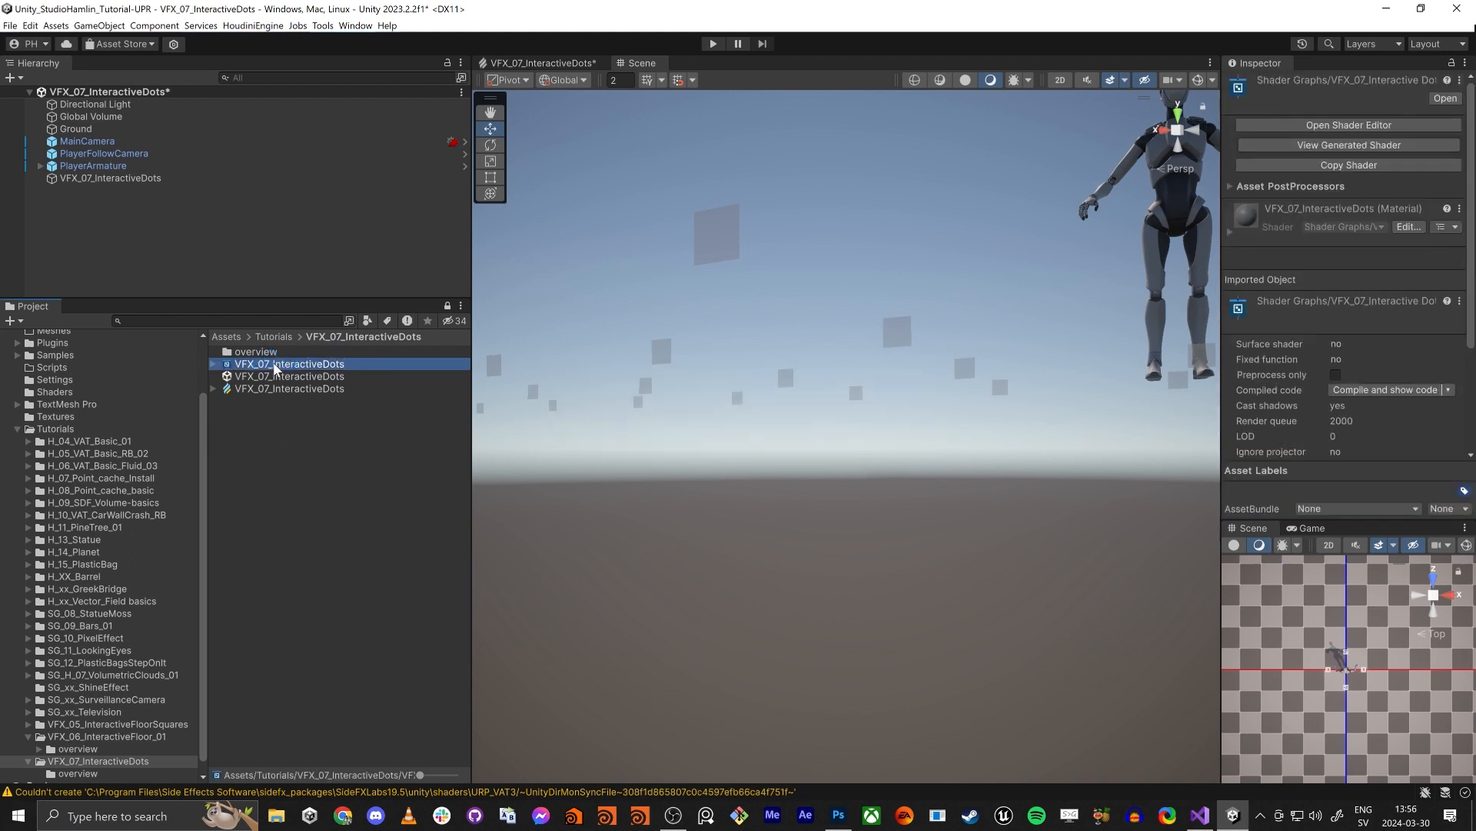
# - Open the VFX_07_InteractiveDots shader graph for editing and maximize its window
pyautogui.doubleClick(274, 364)
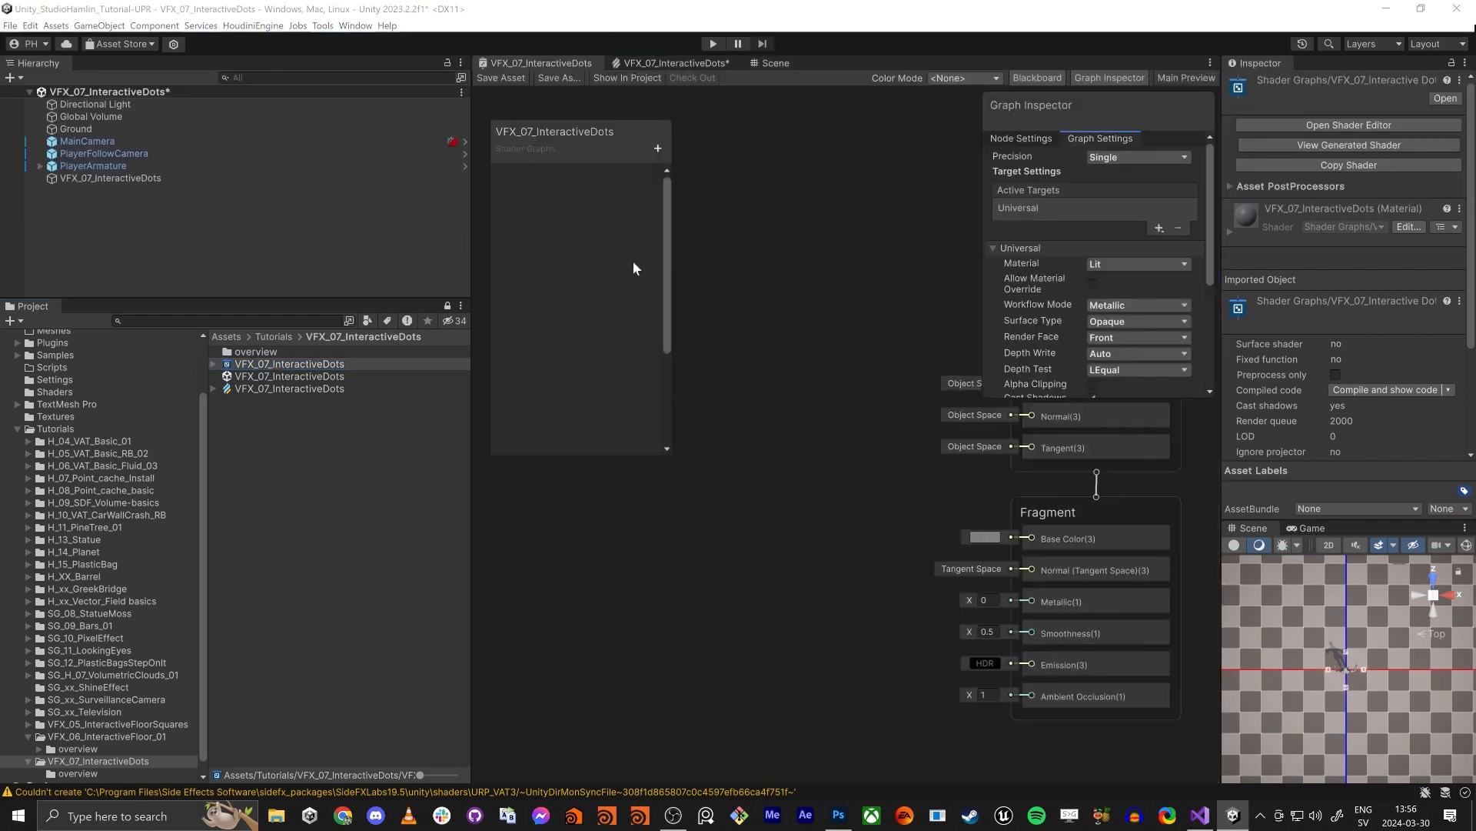
pyautogui.moveTo(743, 372); pyautogui.dragTo(850, 361, button='middle')
pyautogui.scroll(-3, 852, 366)
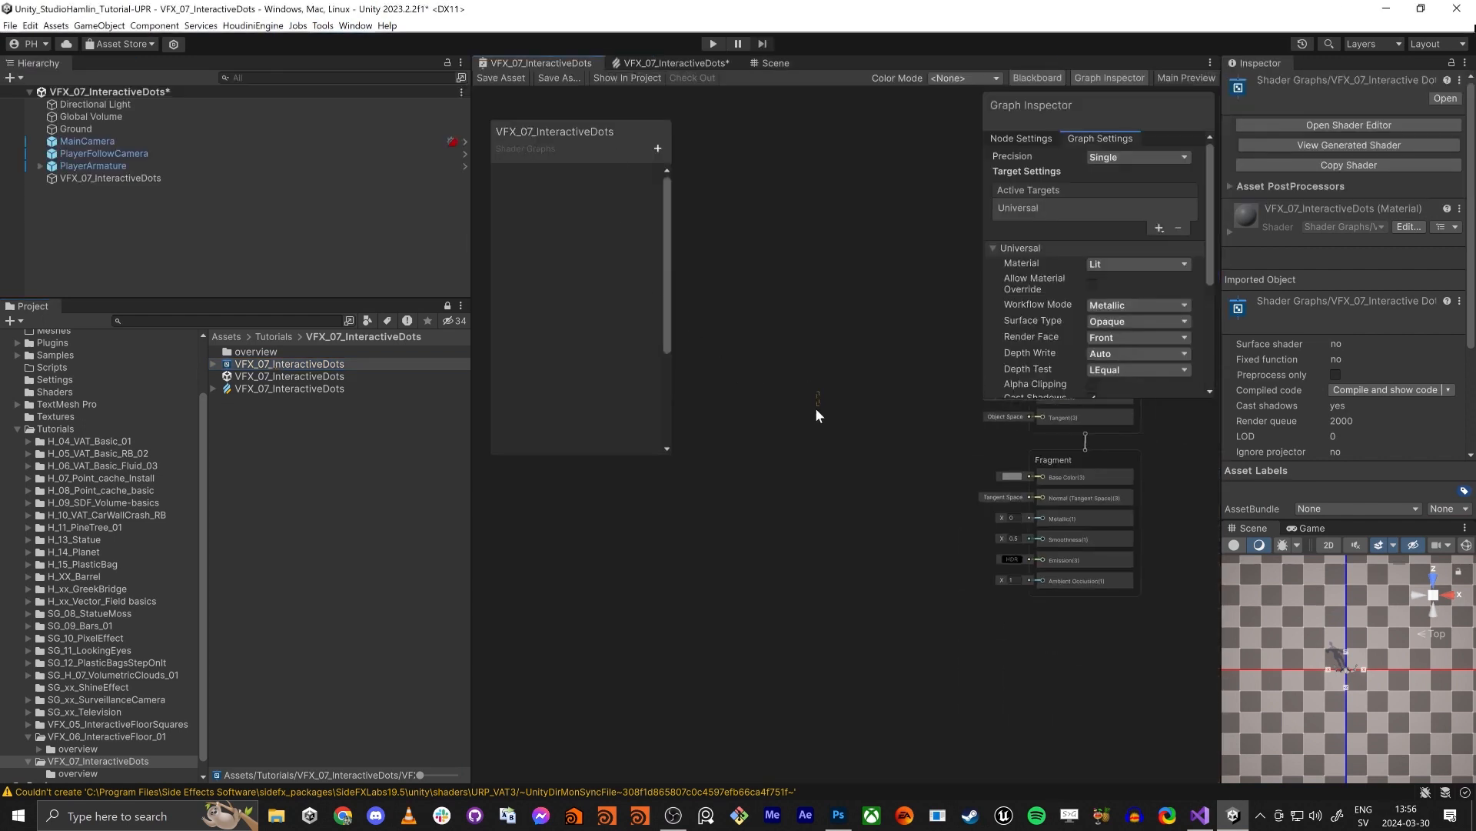
pyautogui.press('space')
pyautogui.click(738, 516)
pyautogui.hotkey('shift', 'space')
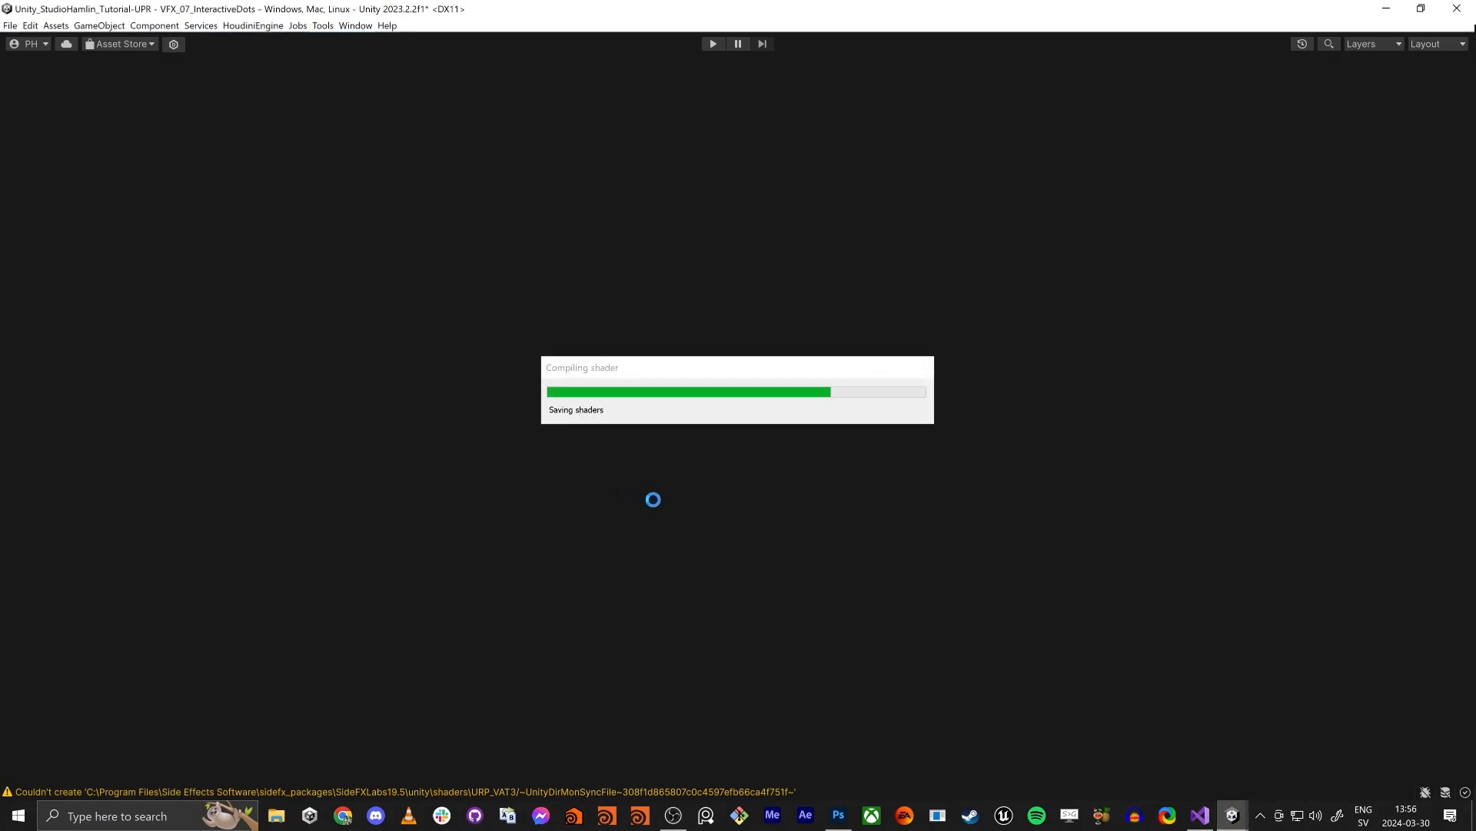
pyautogui.scroll(3, 671, 481)
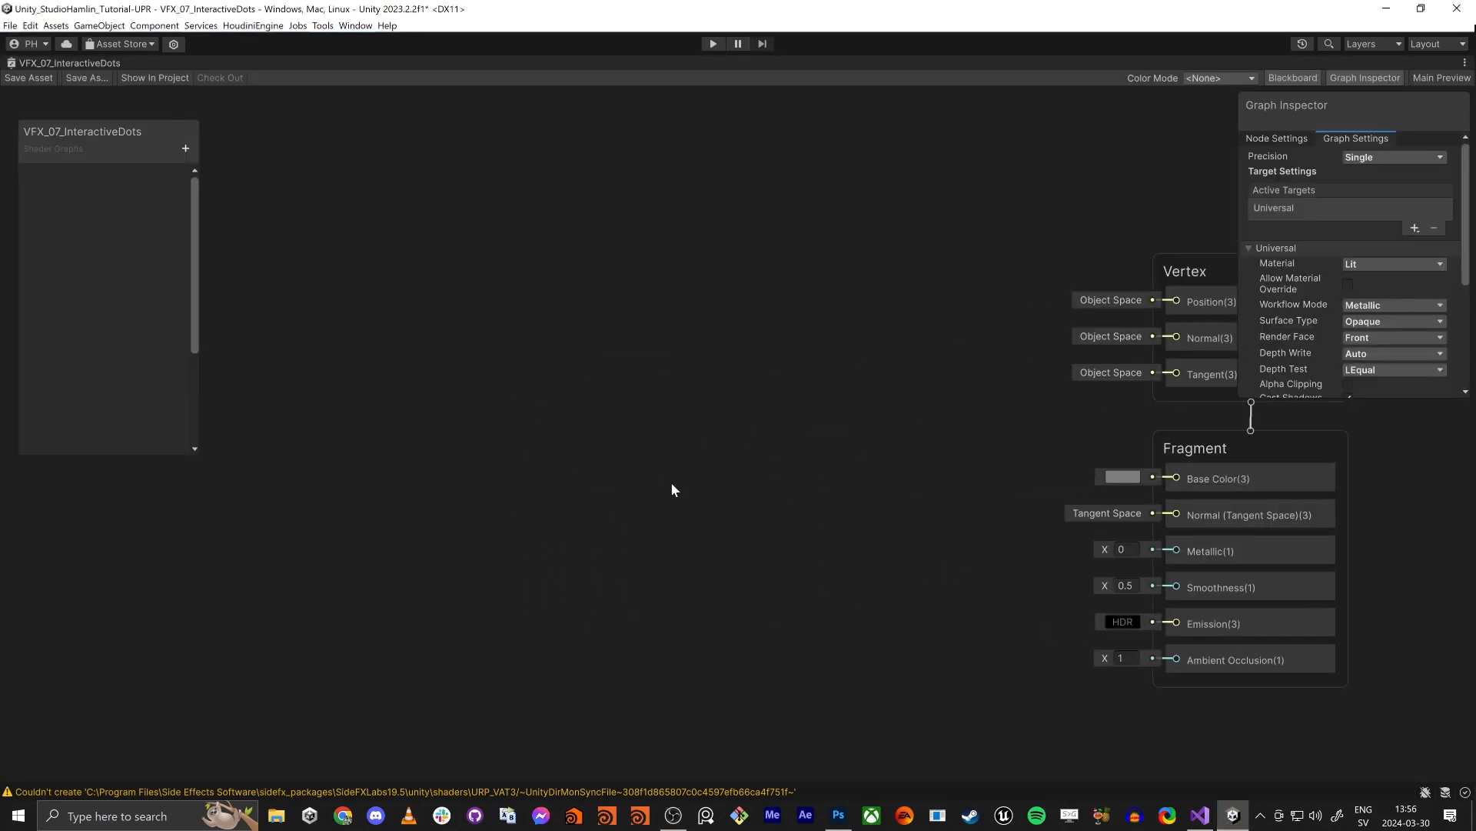
# - Add an Ellipse node to the shader graph beside the Fragment stack
pyautogui.press('space')
pyautogui.write('elli')
pyautogui.press('Return')
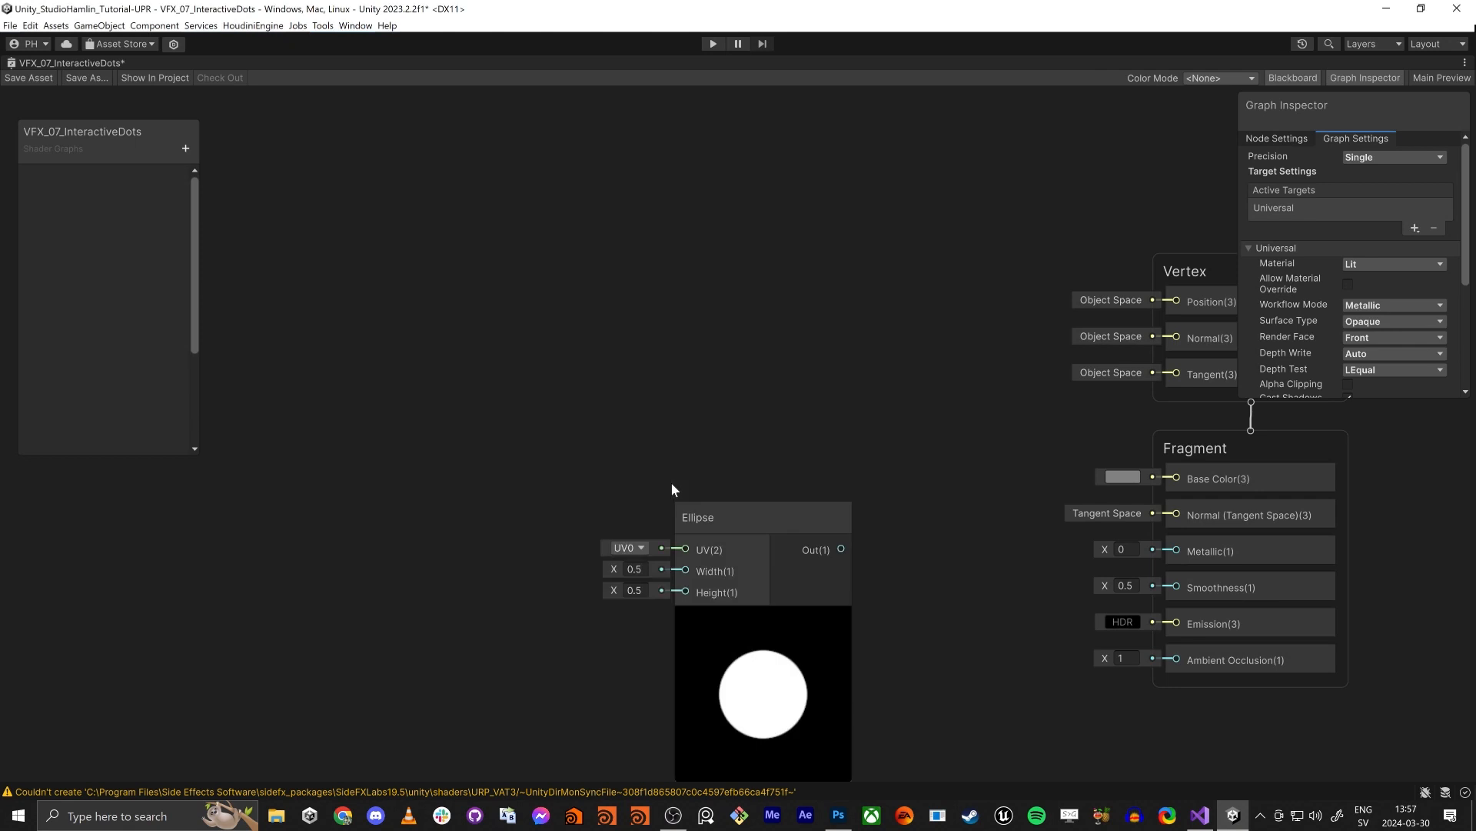
pyautogui.moveTo(998, 606); pyautogui.dragTo(866, 600, button='middle')
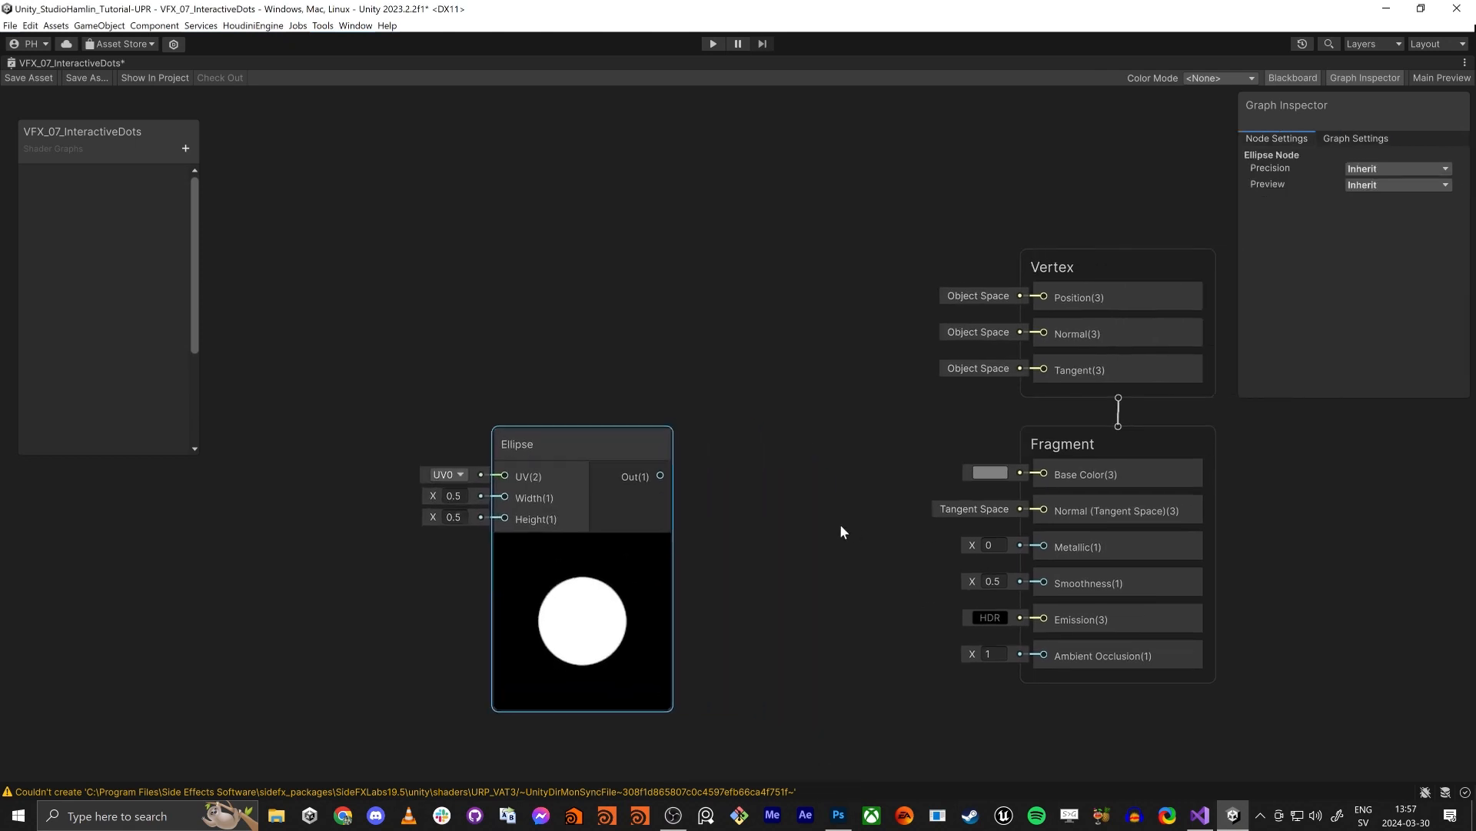
# - Enlarge the Graph Inspector and set the shader graph's Surface Type to Transparent
pyautogui.click(1345, 140)
pyautogui.scroll(-3, 1335, 214)
pyautogui.moveTo(1299, 398); pyautogui.dragTo(1338, 725)
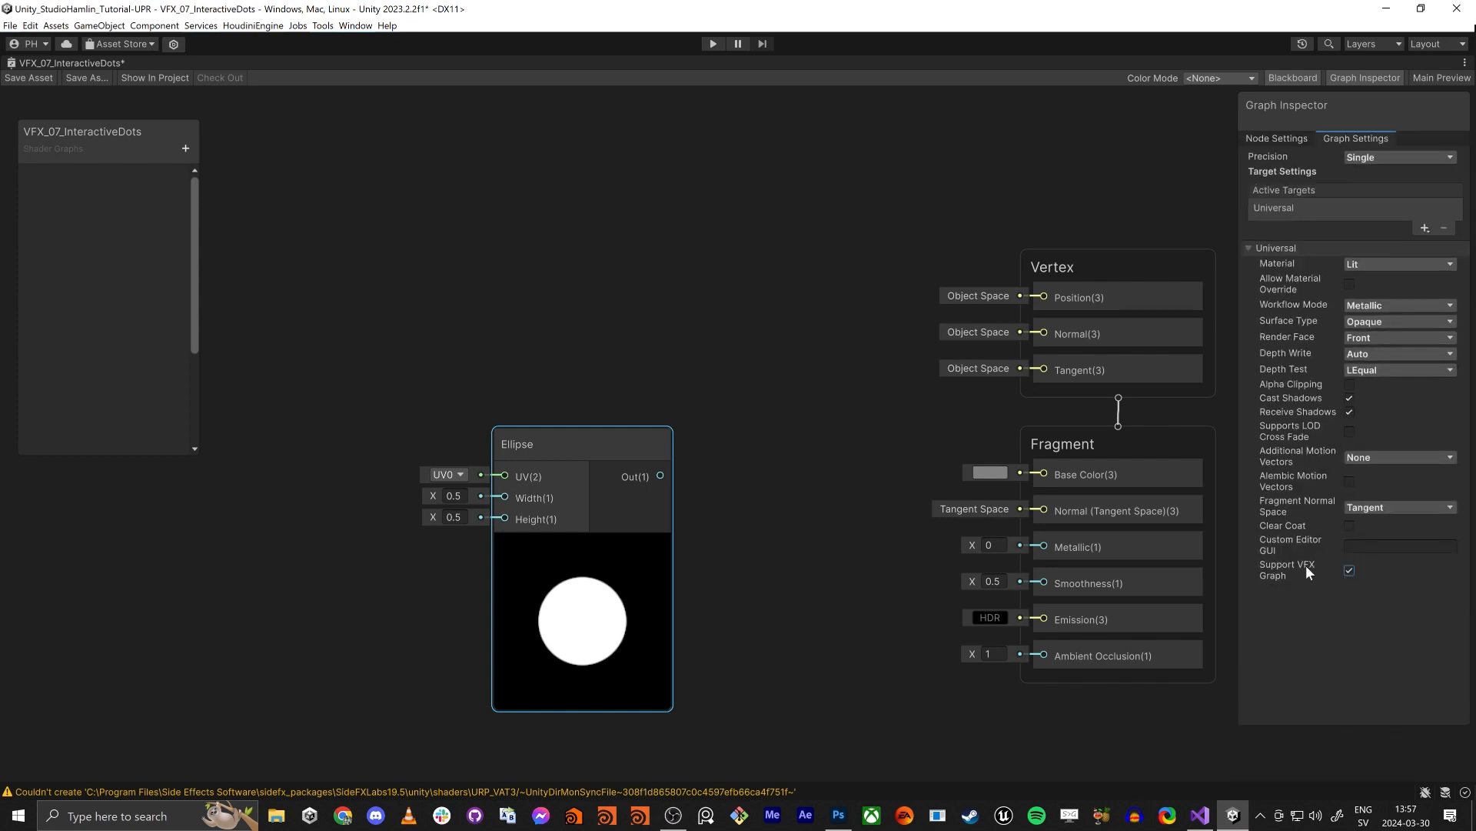
pyautogui.click(1365, 323)
pyautogui.click(1395, 358)
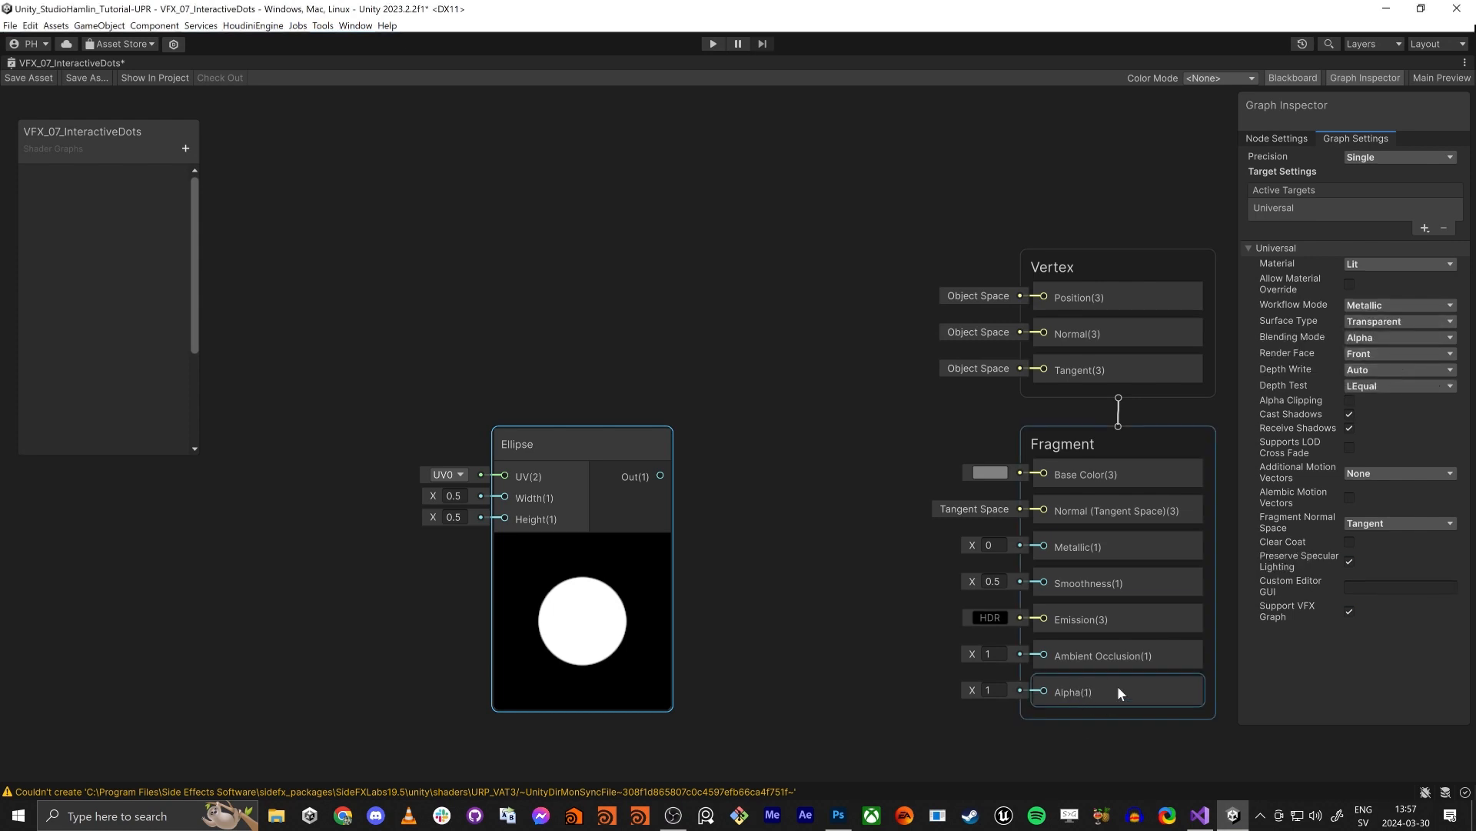
# - Reposition the Ellipse node and connect its output to the Fragment stack's Alpha
pyautogui.moveTo(548, 514); pyautogui.dragTo(506, 308, button='middle')
pyautogui.moveTo(531, 245); pyautogui.dragTo(466, 276)
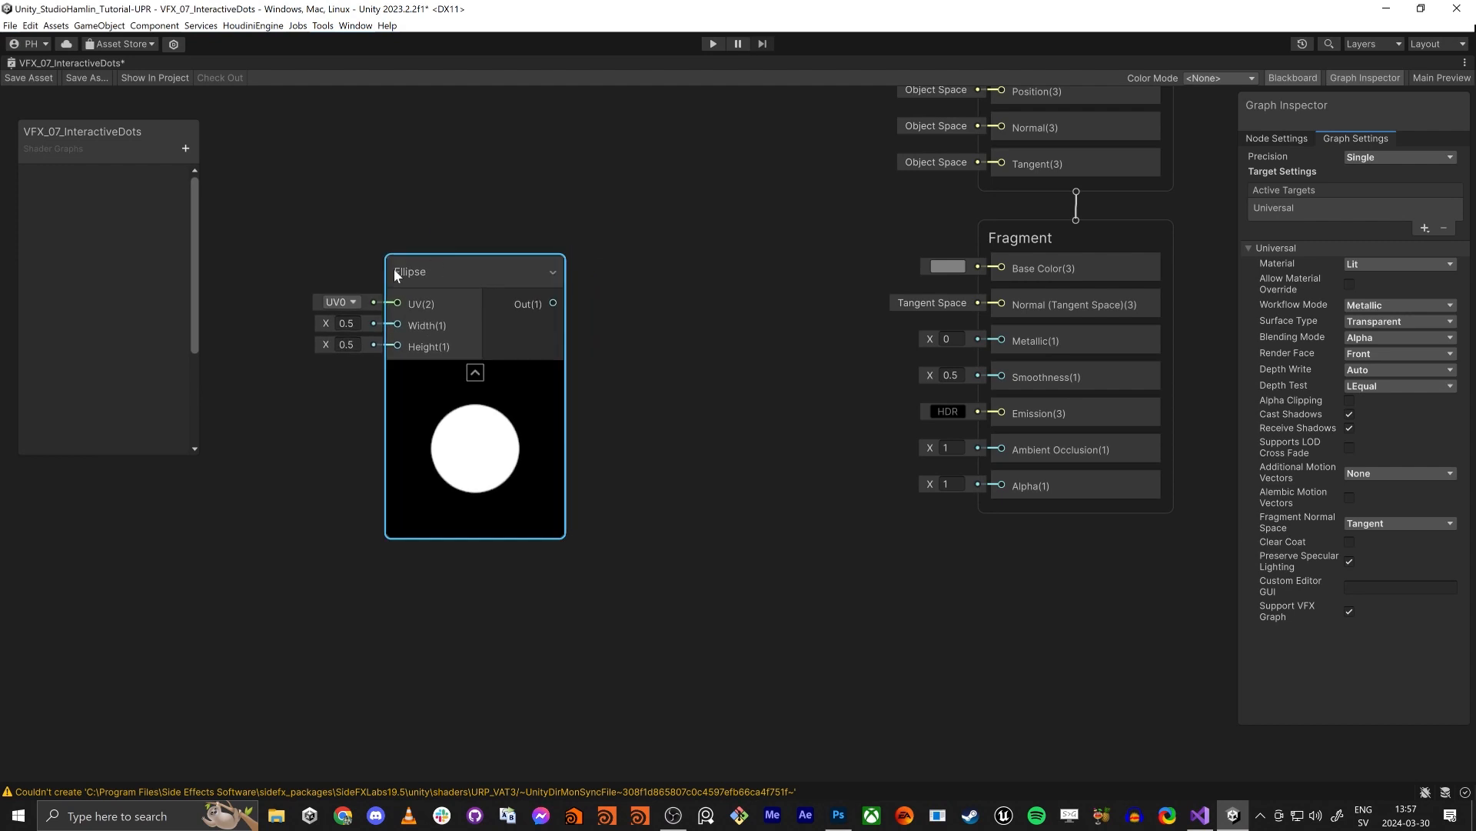
pyautogui.moveTo(553, 303); pyautogui.dragTo(1002, 485)
# - Set the Ellipse node's Width and Height to 1 and move the node level with the Alpha input
pyautogui.click(356, 326)
pyautogui.write('1')
pyautogui.press('Tab')
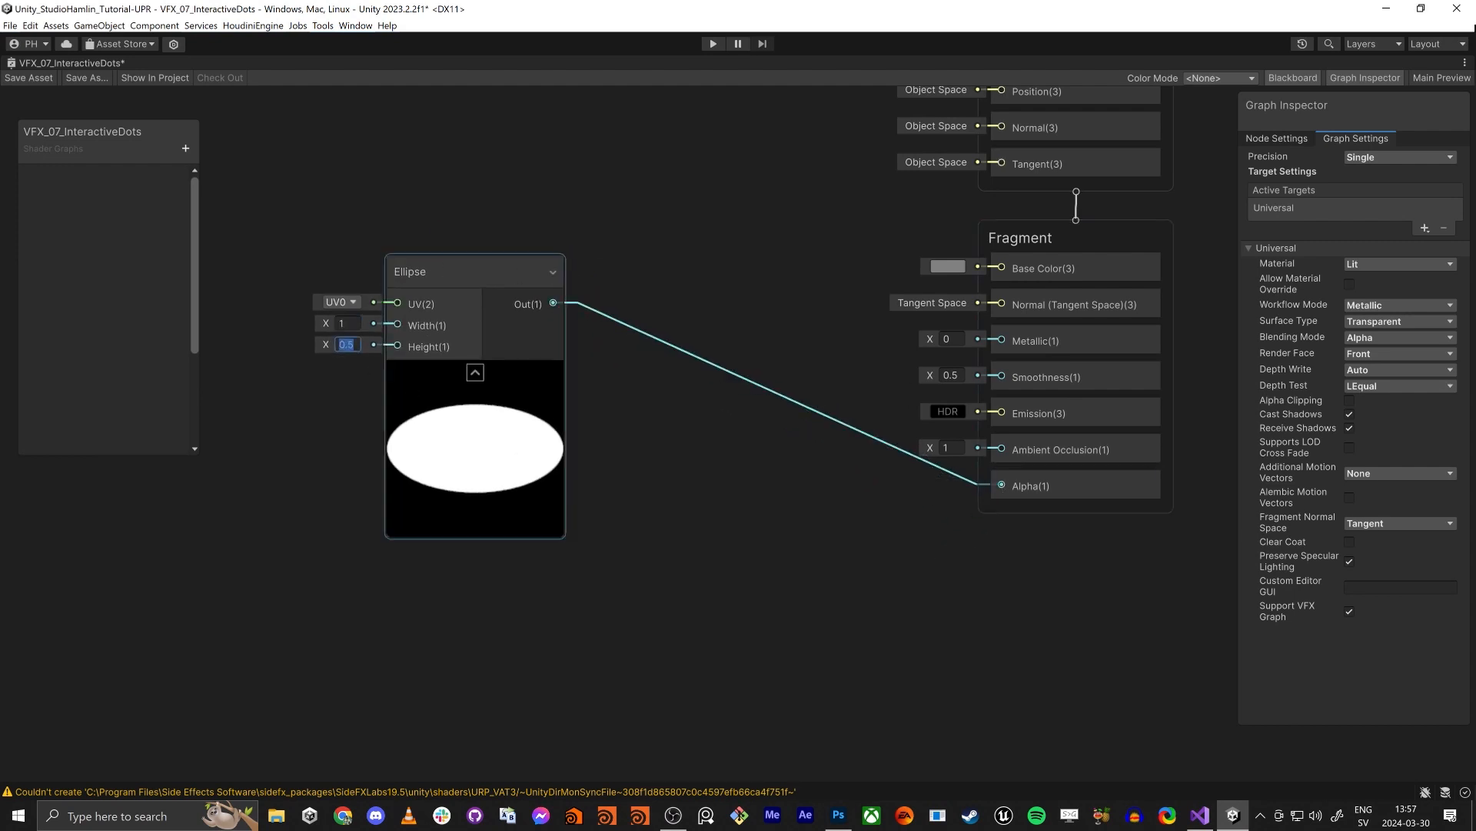
pyautogui.write('1')
pyautogui.press('Tab')
pyautogui.moveTo(451, 272); pyautogui.dragTo(492, 436)
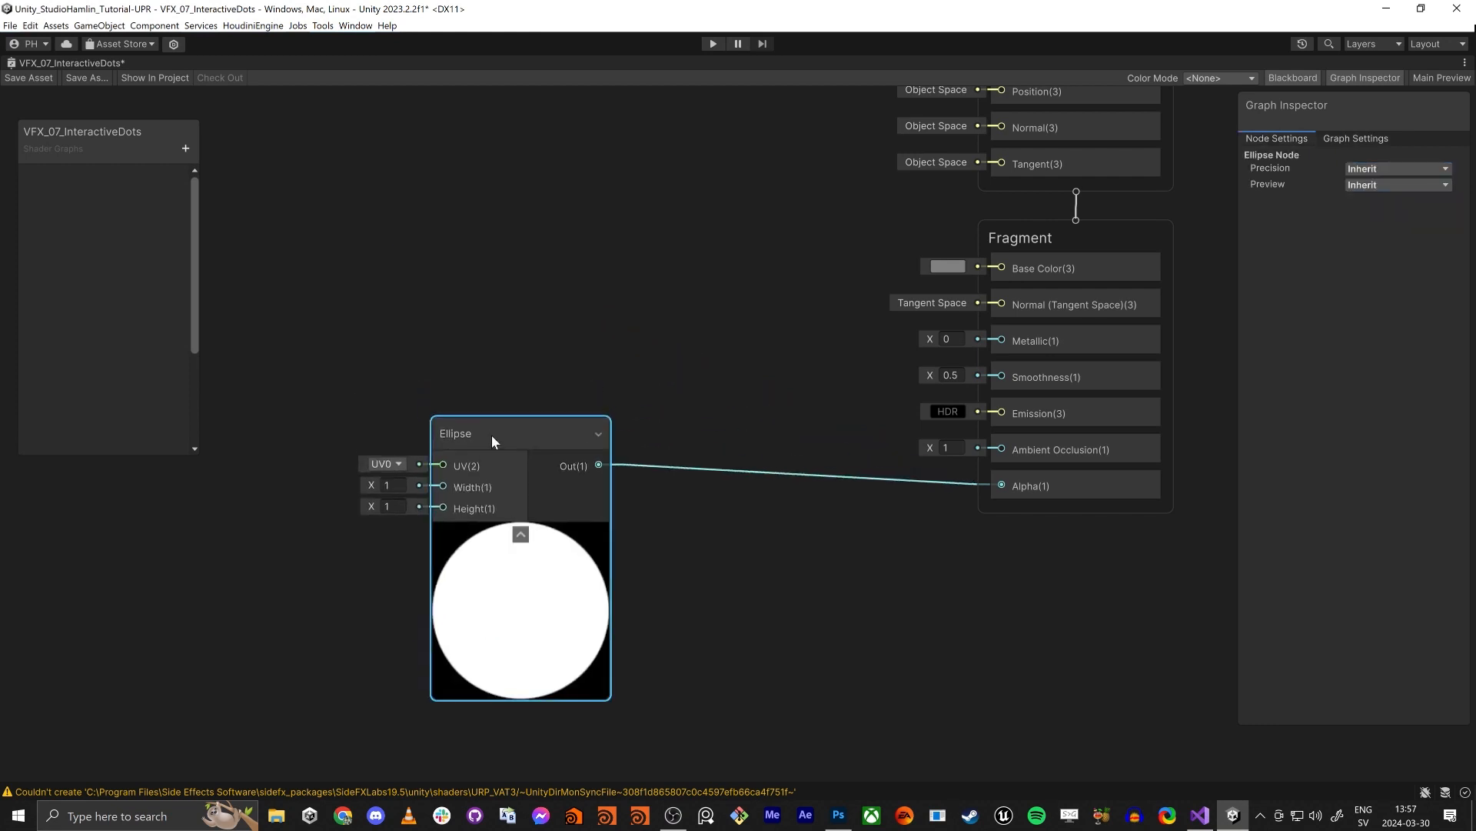
# - Add a Color property named Color to the shader graph's blackboard
pyautogui.moveTo(669, 233); pyautogui.dragTo(741, 472, button='middle')
pyautogui.click(525, 338)
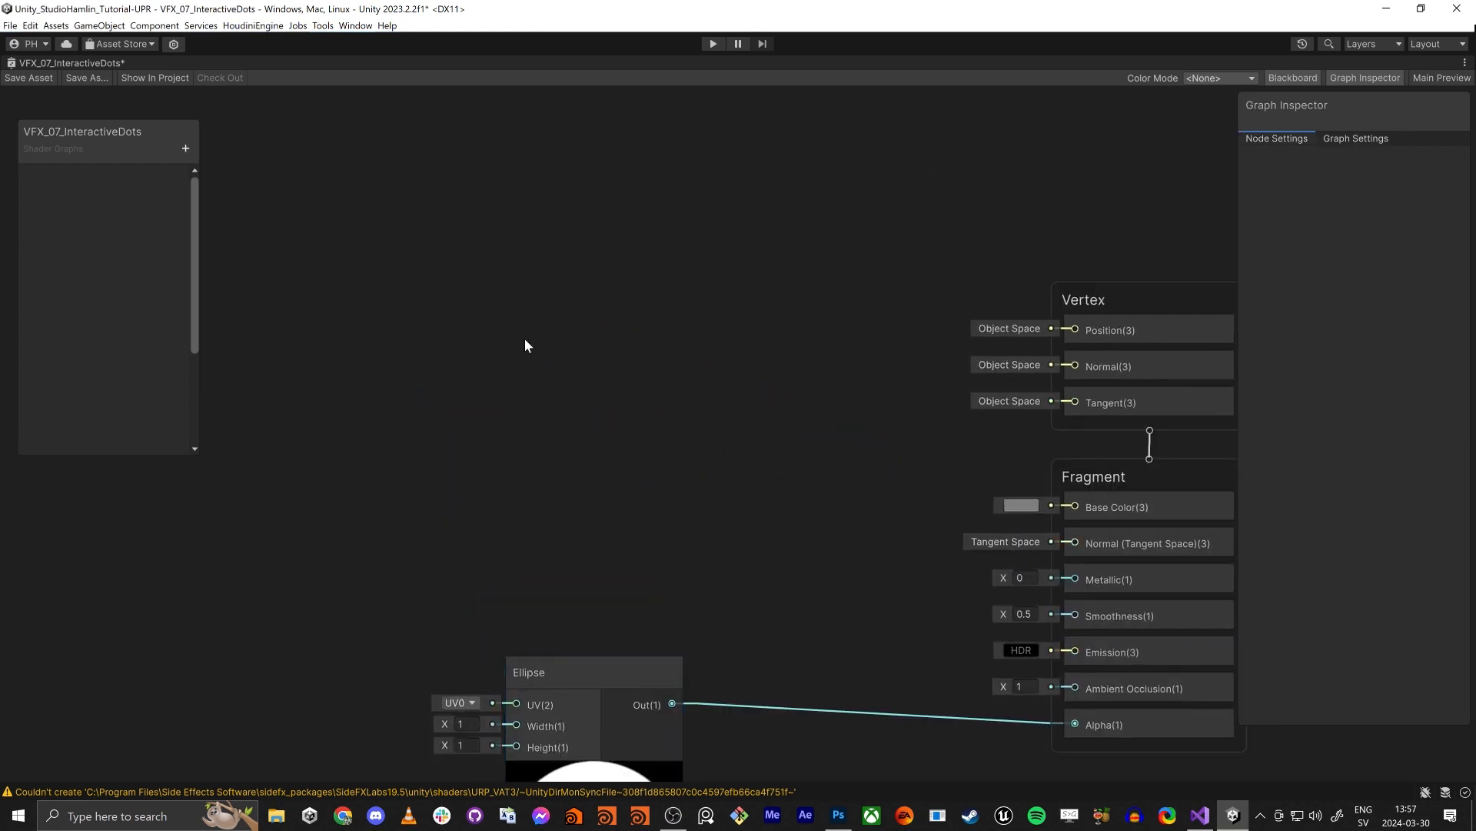
pyautogui.click(188, 149)
pyautogui.click(254, 245)
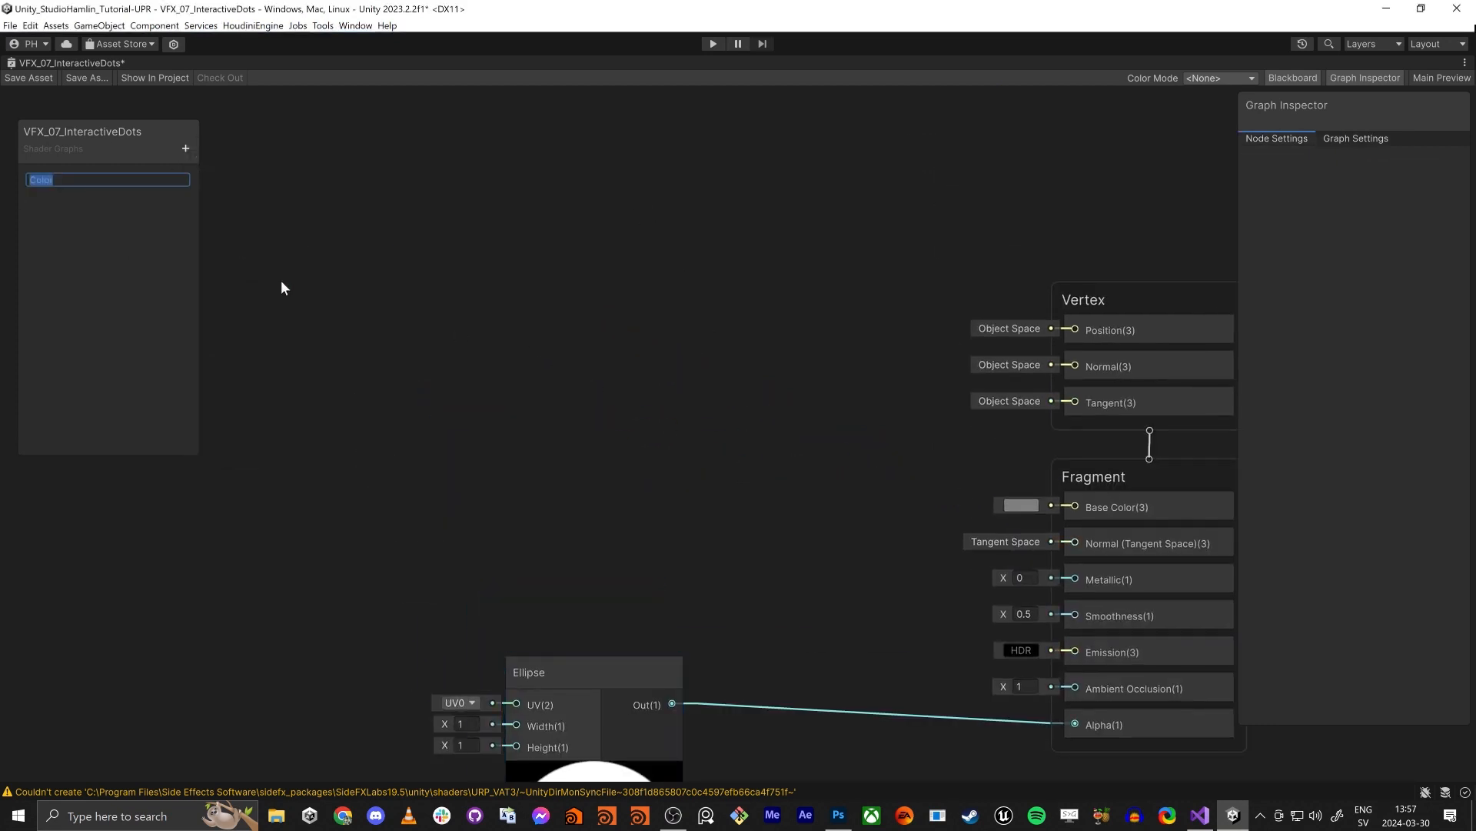
pyautogui.write('Color')
pyautogui.press('Return')
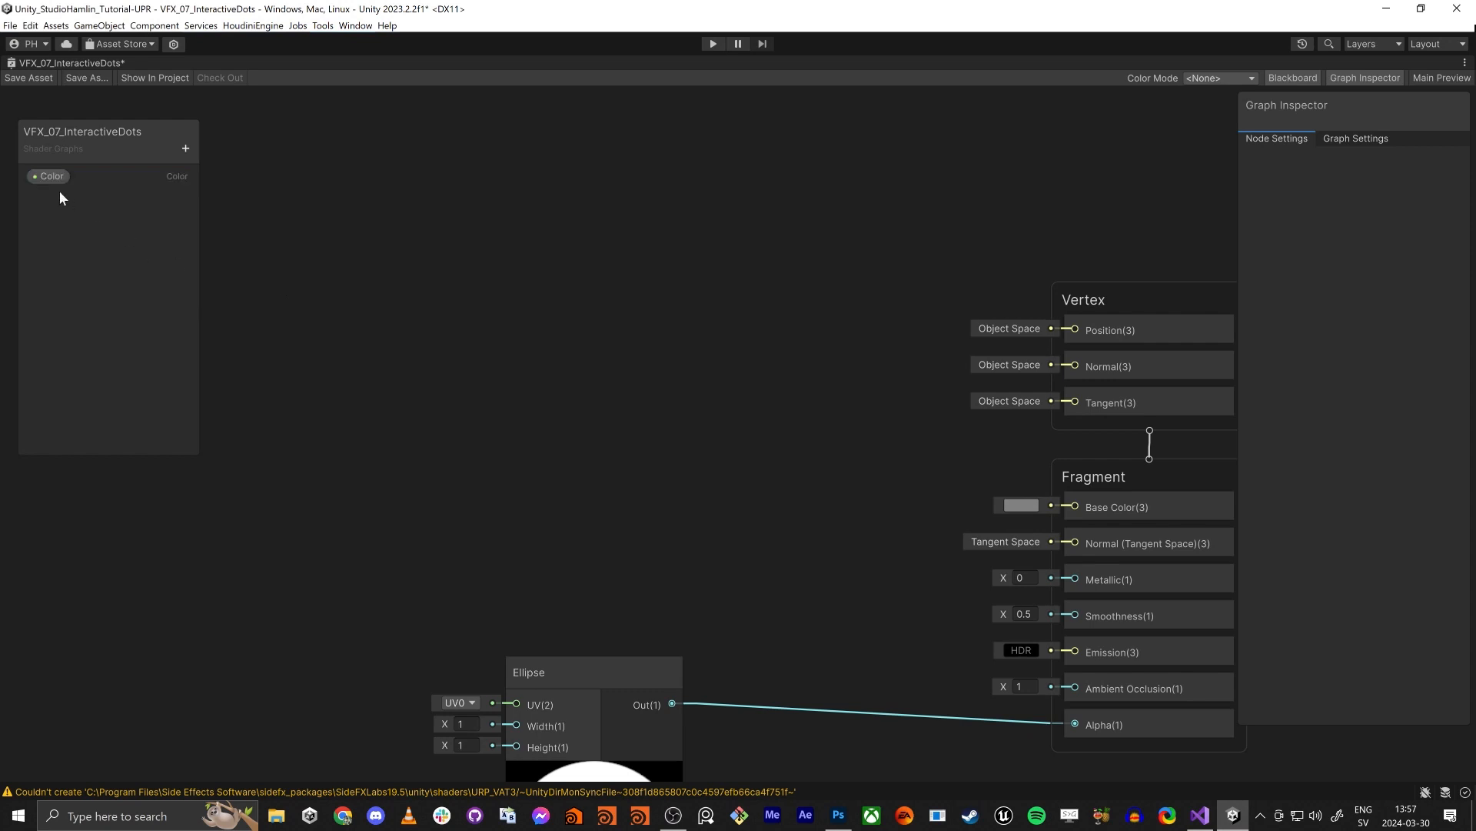
# - Place the Color property in the shader graph and connect it to the Fragment stack's Base Color
pyautogui.moveTo(51, 176); pyautogui.dragTo(676, 465)
pyautogui.moveTo(1073, 507); pyautogui.dragTo(734, 509)
pyautogui.moveTo(980, 610); pyautogui.dragTo(908, 591, button='middle')
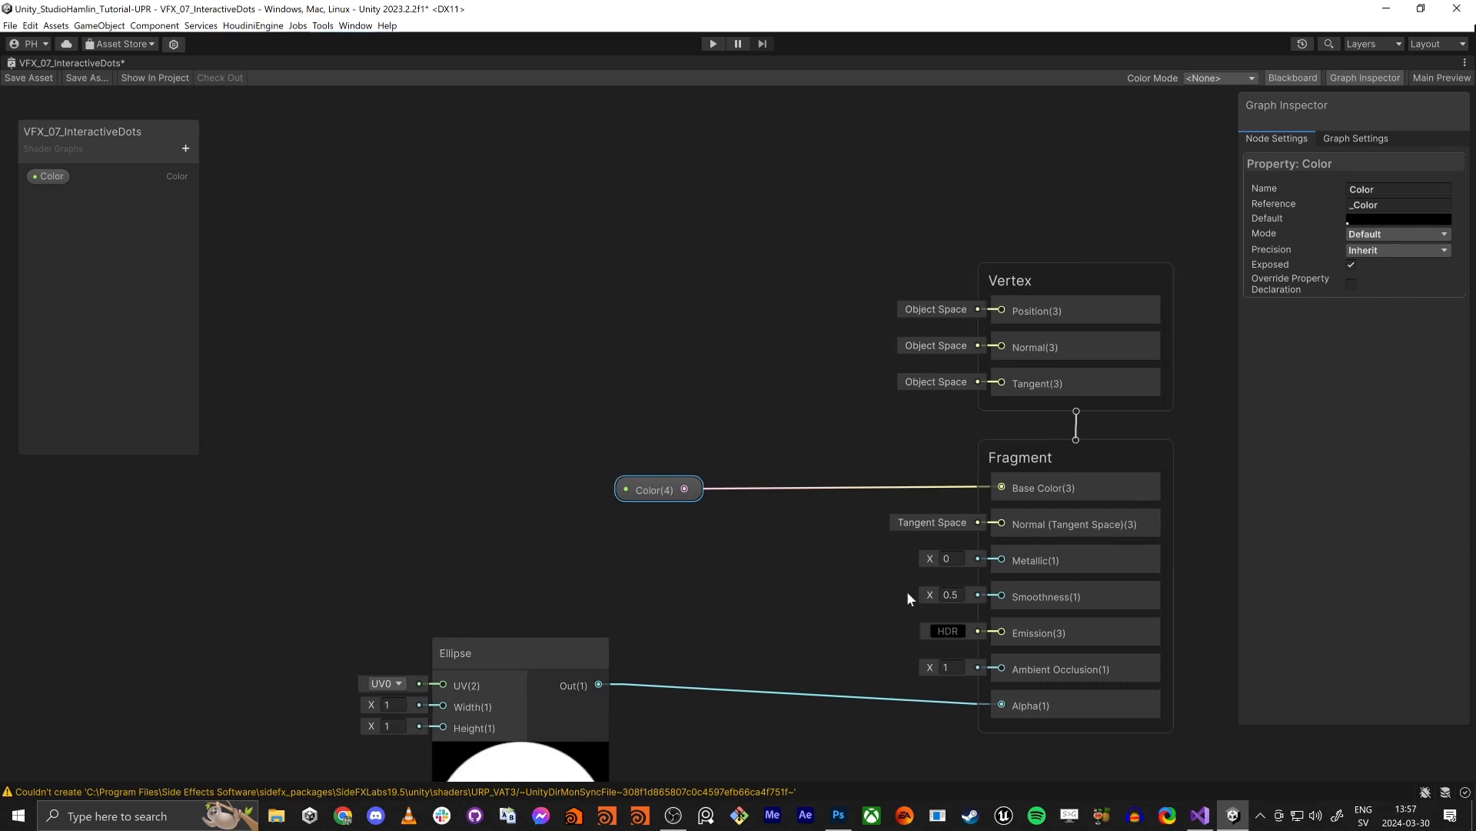
# - Set the Fragment stack's Smoothness to 0 and the Color property's default value to orange
pyautogui.click(951, 595)
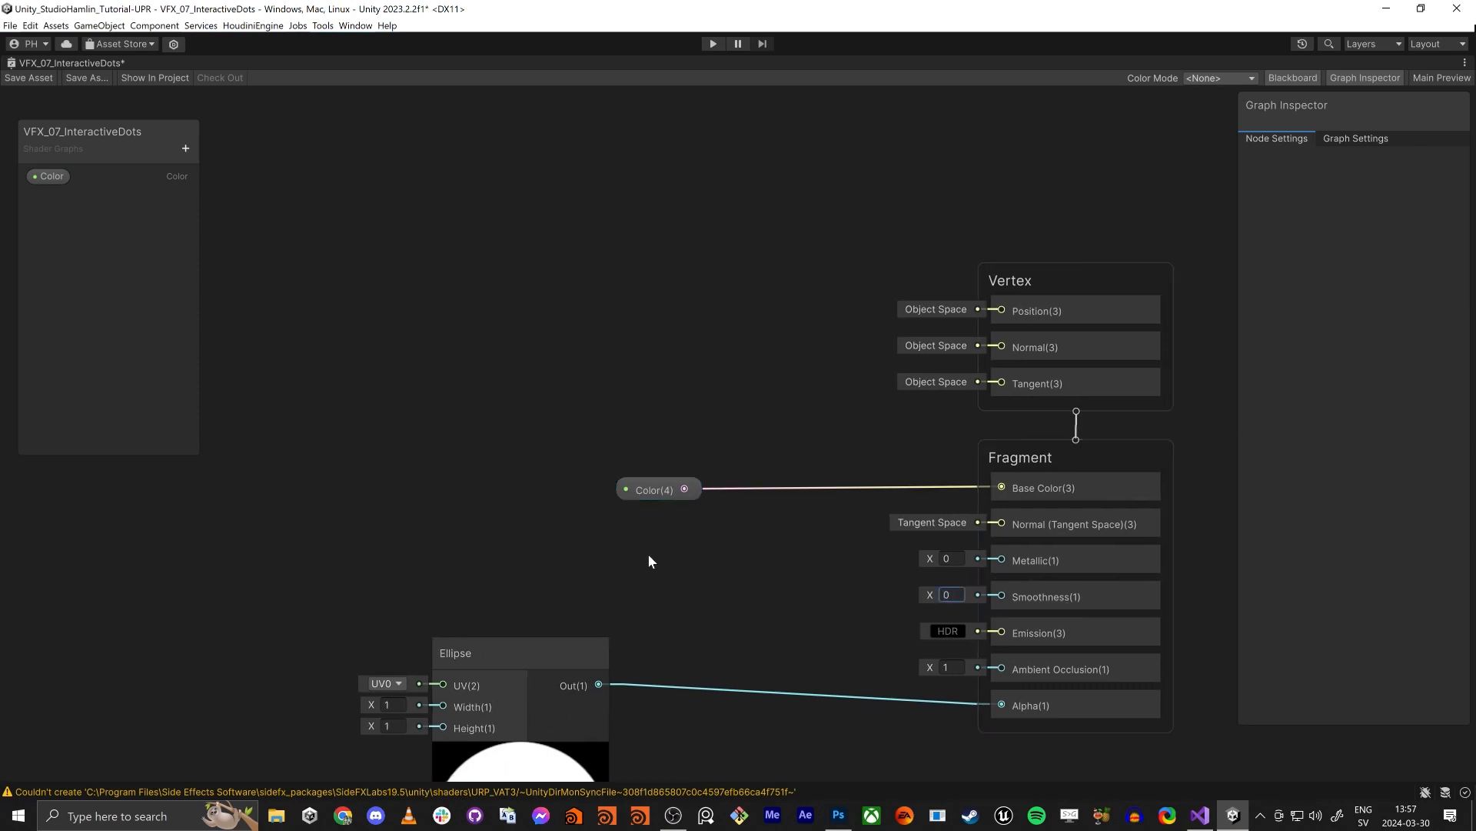
pyautogui.click(655, 489)
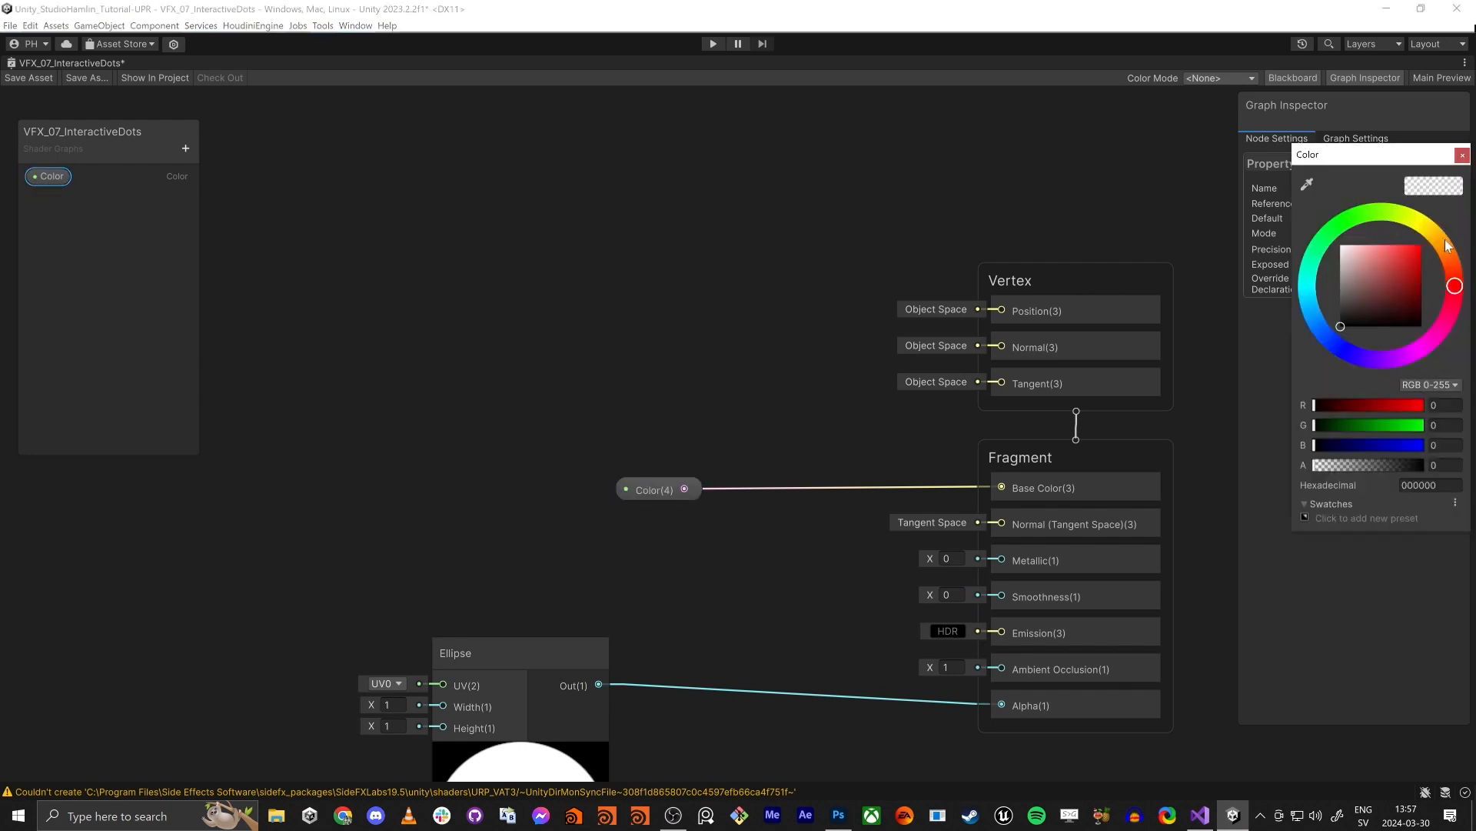
pyautogui.click(1447, 245)
pyautogui.click(1379, 288)
pyautogui.click(1462, 155)
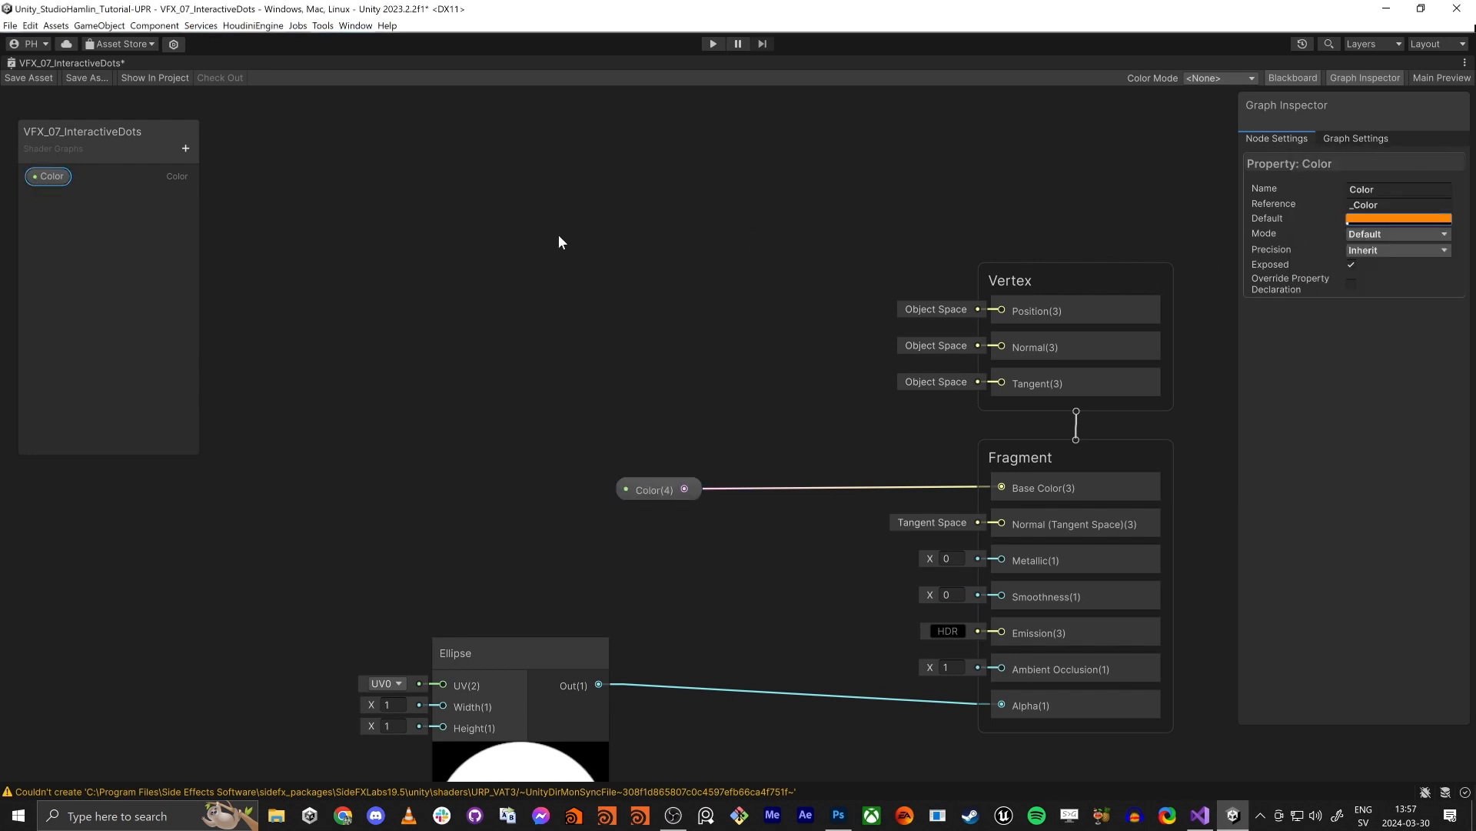
# - Save the shader graph asset and check the Support VFX Graph option in its graph settings
pyautogui.click(17, 79)
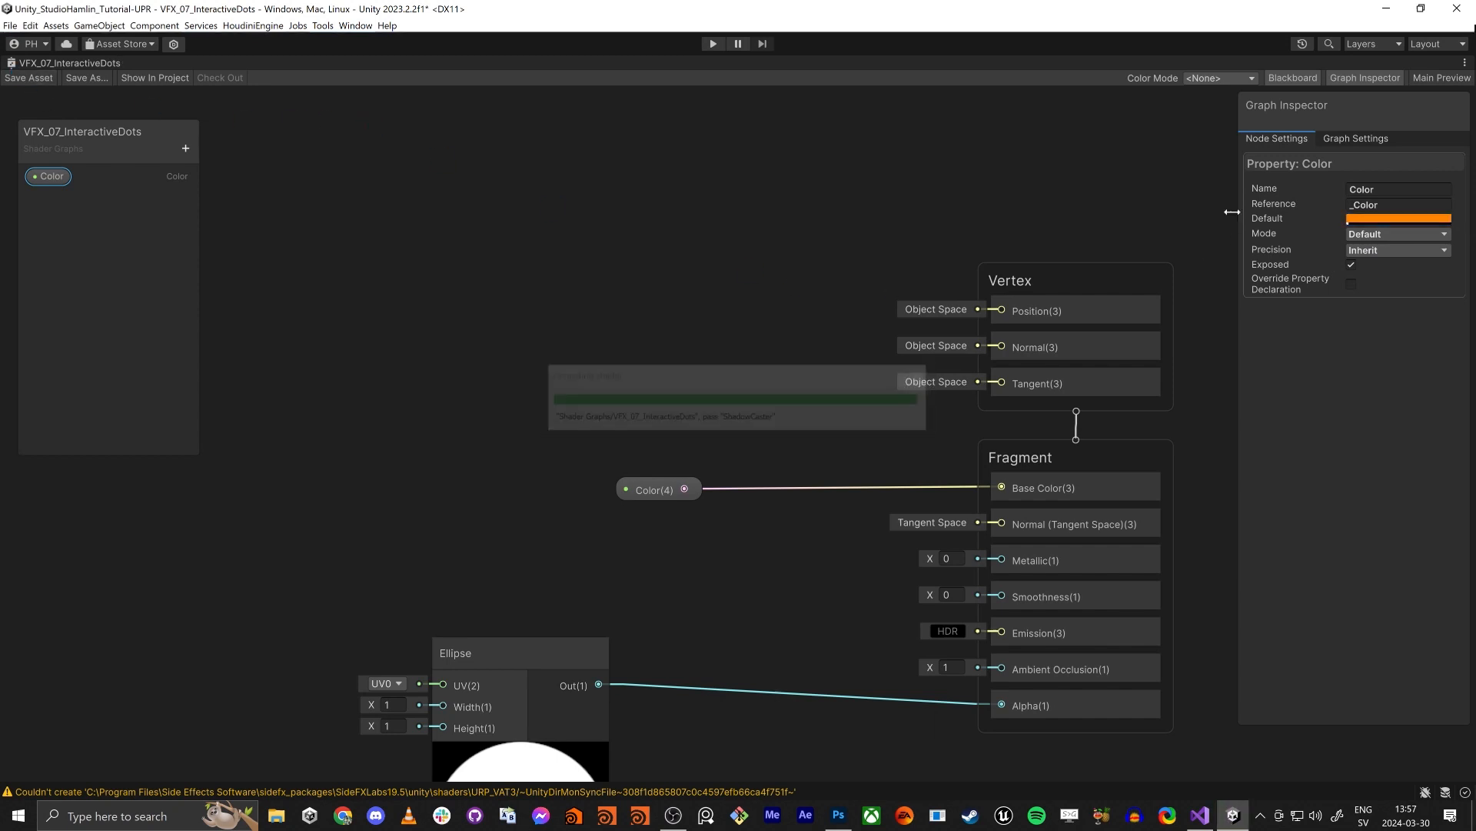
pyautogui.click(1352, 139)
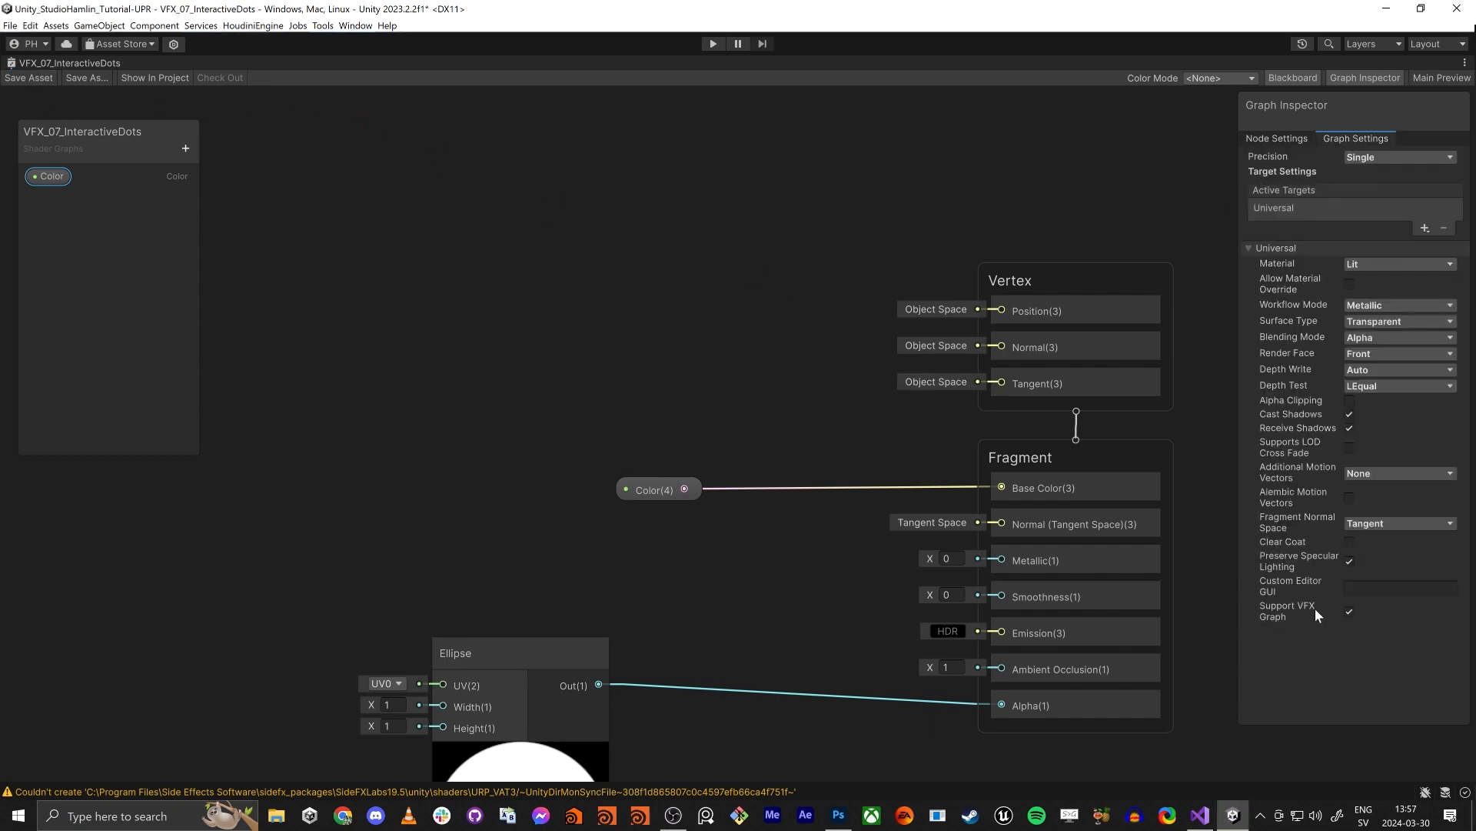
pyautogui.click(552, 370)
# - Assign the VFX_07_InteractiveDots shader graph to the VFX graph's Output Particle Quad context
pyautogui.hotkey('shift', 'space')
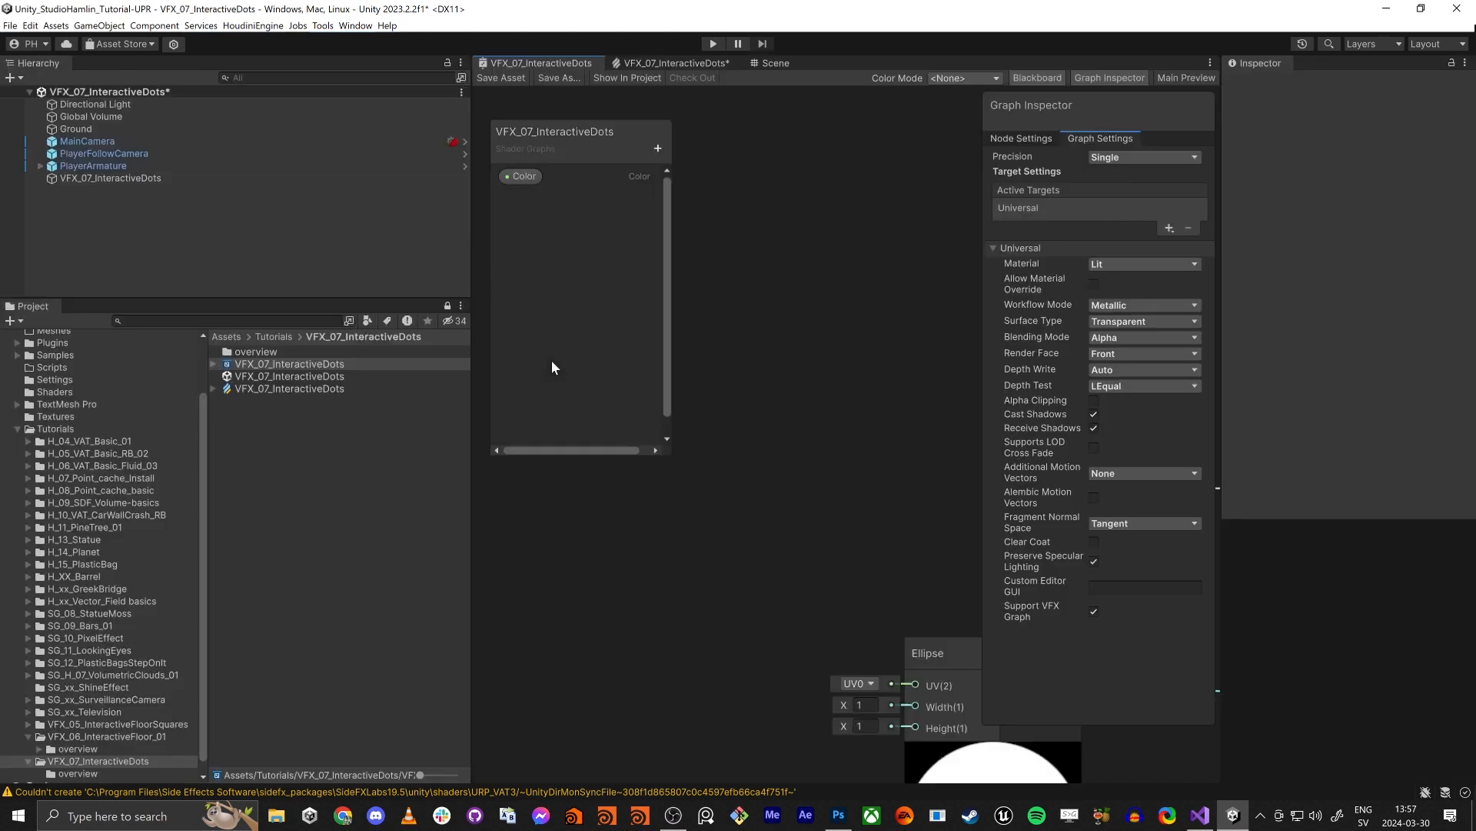
pyautogui.scroll(-5, 796, 451)
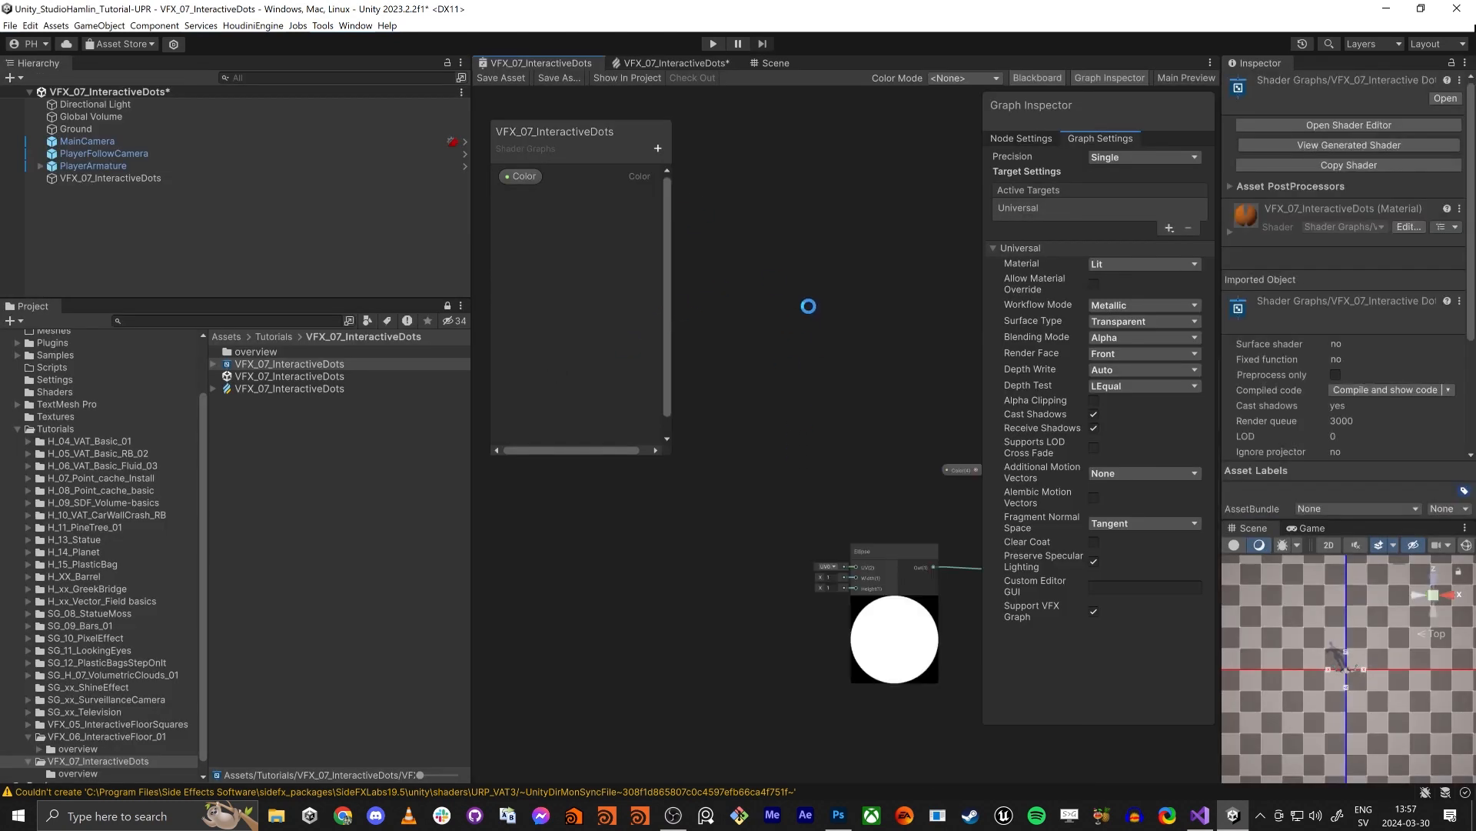
pyautogui.moveTo(808, 306); pyautogui.dragTo(589, 294, button='middle')
pyautogui.scroll(-1, 787, 278)
pyautogui.scroll(1, 787, 278)
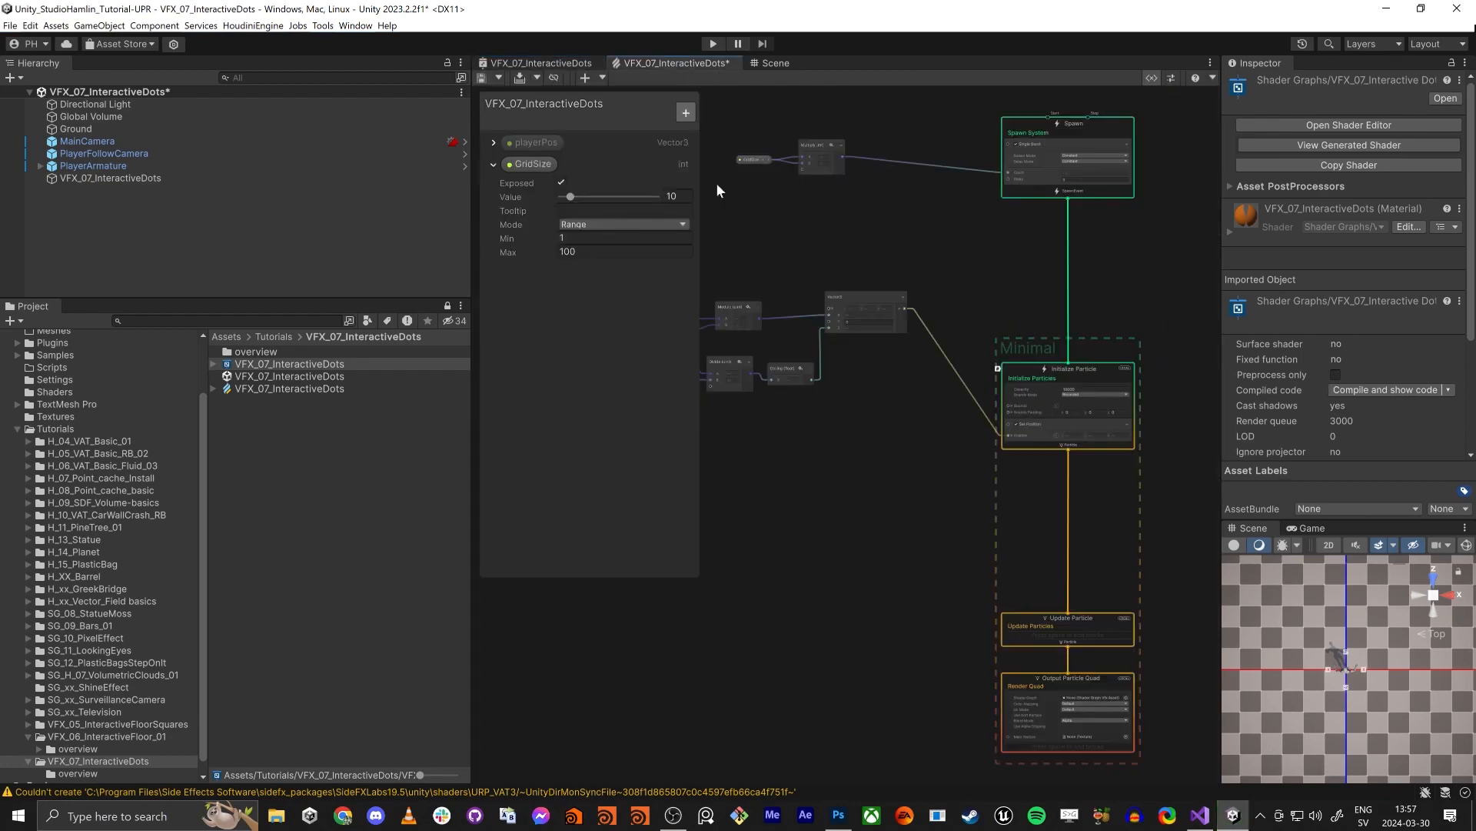
pyautogui.moveTo(1076, 740); pyautogui.dragTo(916, 436, button='middle')
pyautogui.scroll(10, 916, 436)
pyautogui.moveTo(934, 668); pyautogui.dragTo(988, 711, button='middle')
pyautogui.scroll(-2, 988, 711)
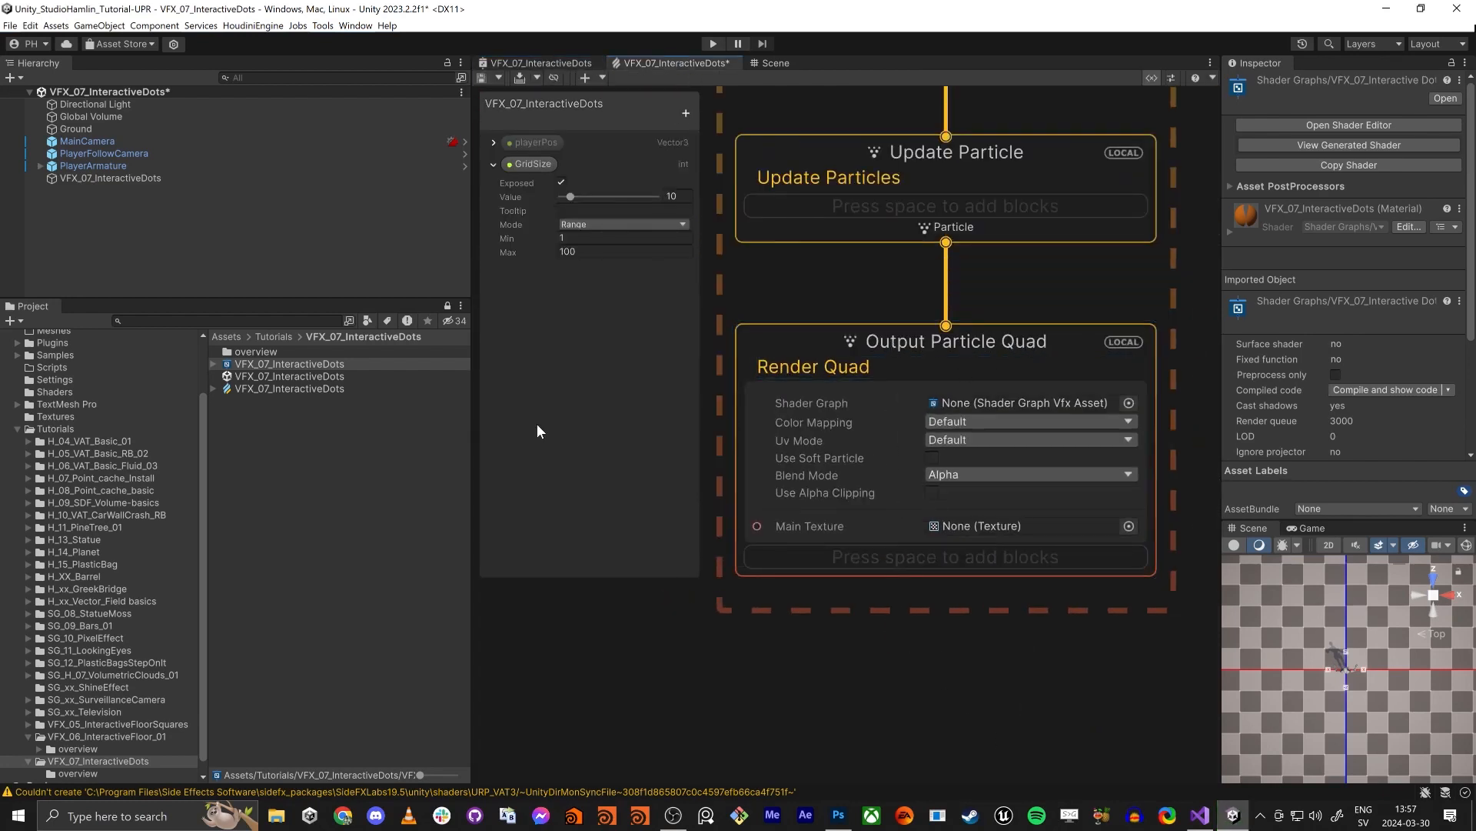
pyautogui.click(213, 363)
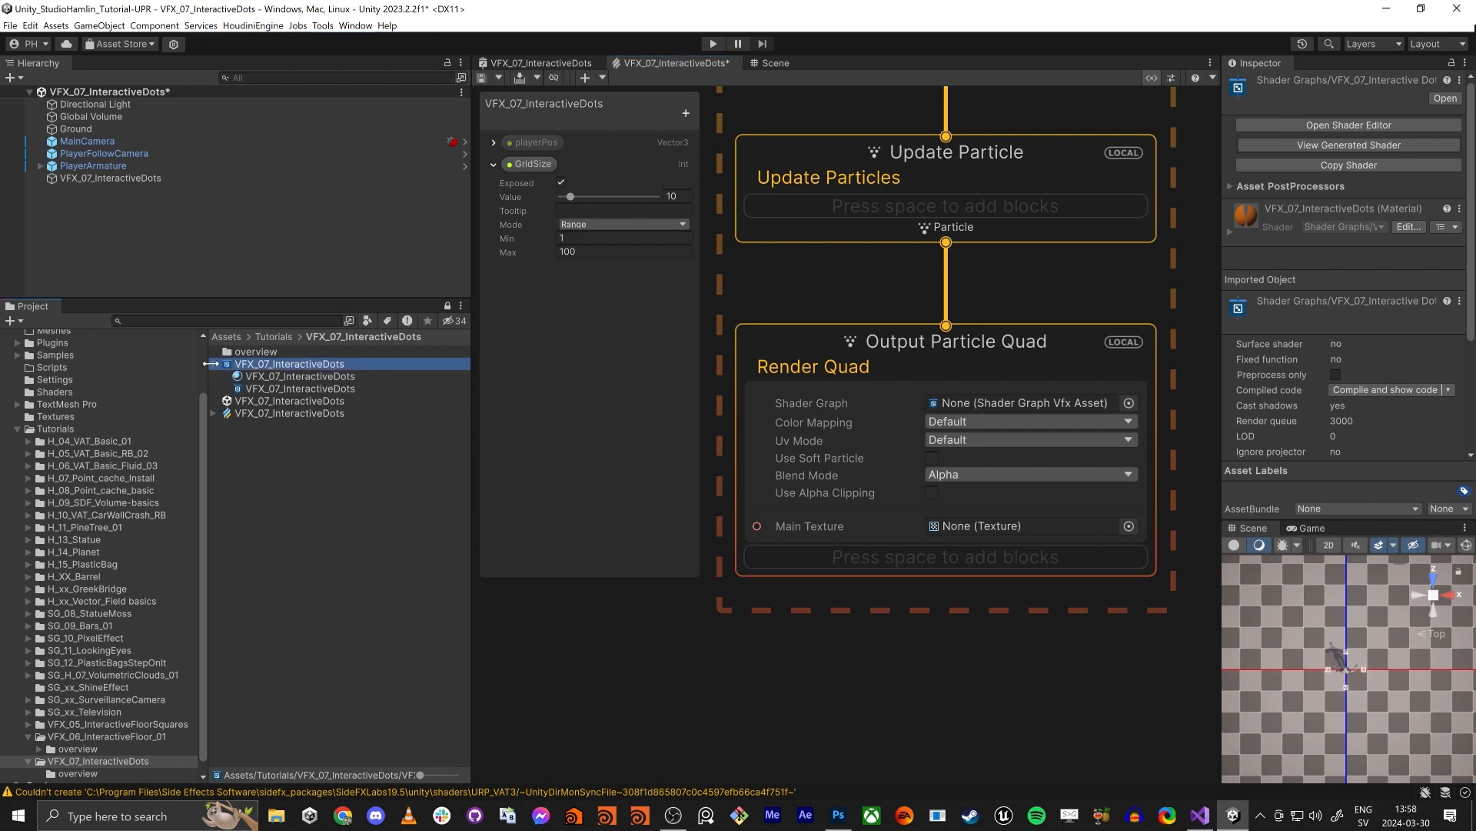
pyautogui.moveTo(250, 391); pyautogui.dragTo(1009, 404)
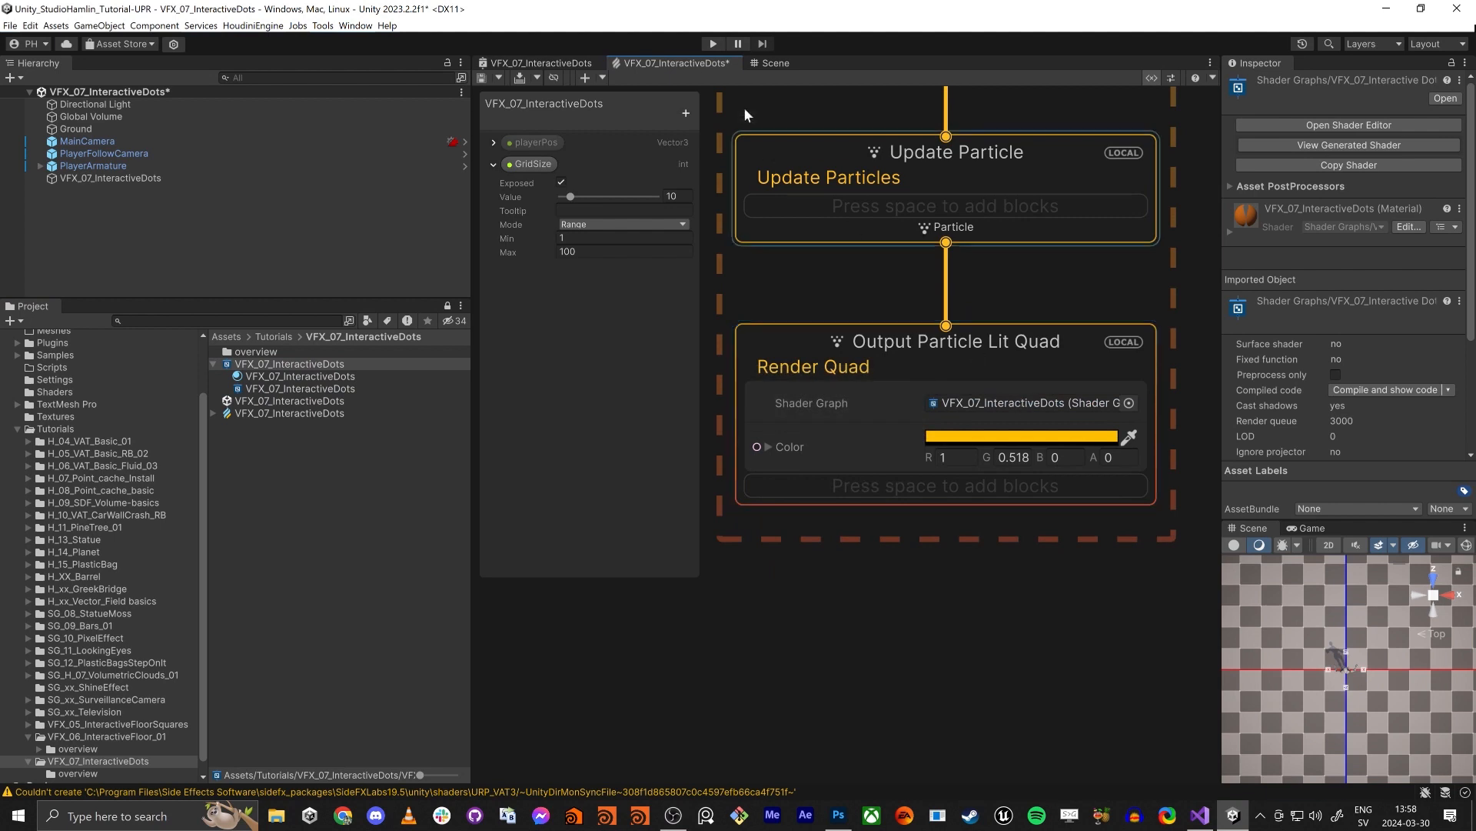
# - Examine the area around the player character from below in the Scene view
pyautogui.click(780, 66)
pyautogui.moveTo(772, 616); pyautogui.dragTo(756, 492, button='right')
pyautogui.press('s')
pyautogui.press('e')
pyautogui.press('q')
pyautogui.press('e')
pyautogui.press('q')
pyautogui.press('w')
pyautogui.press('e')
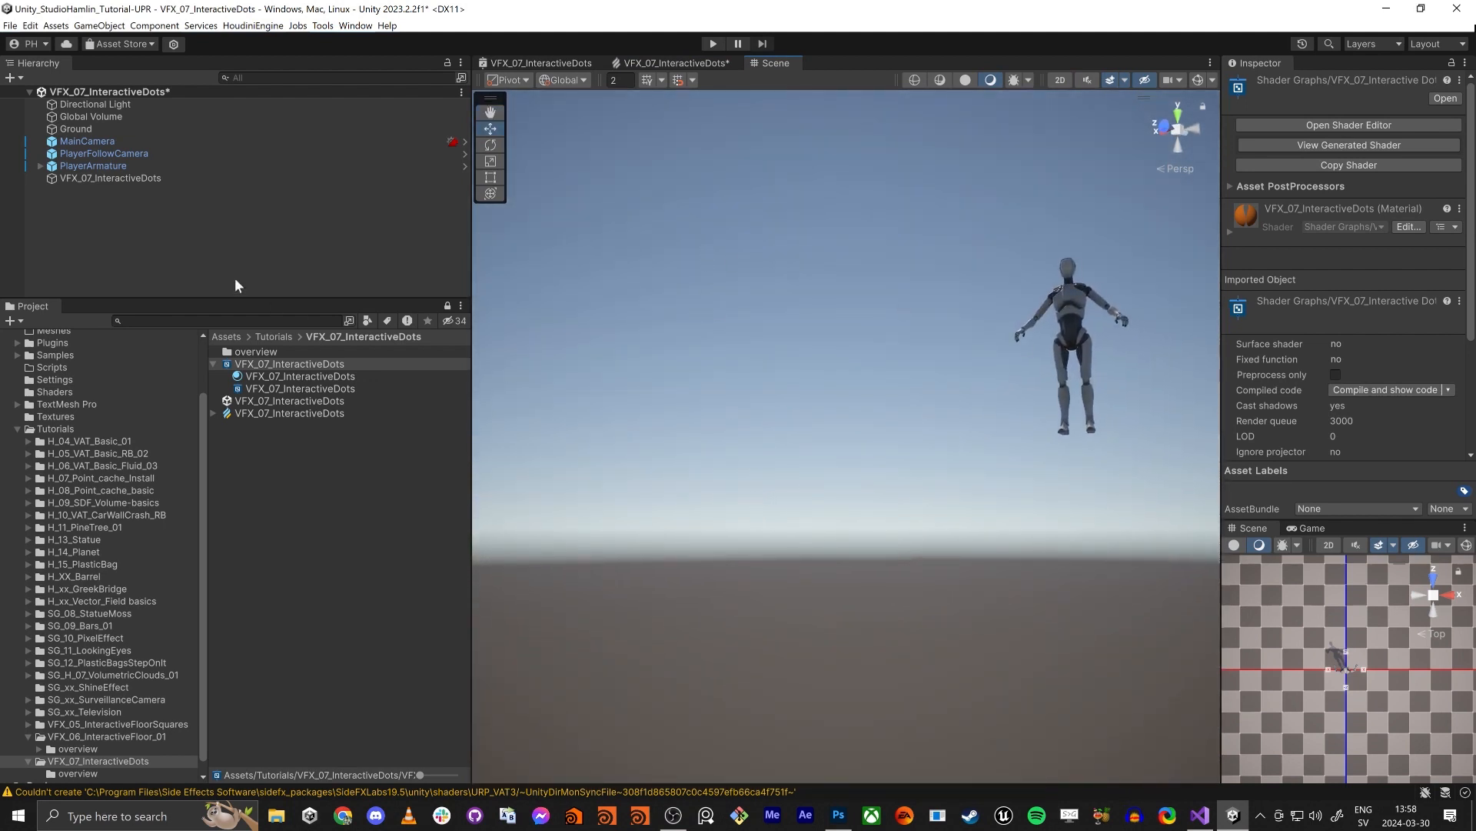
# - Deactivate and reactivate the VFX_07_InteractiveDots object and inspect its particles in the Scene view
pyautogui.click(89, 178)
pyautogui.click(1262, 83)
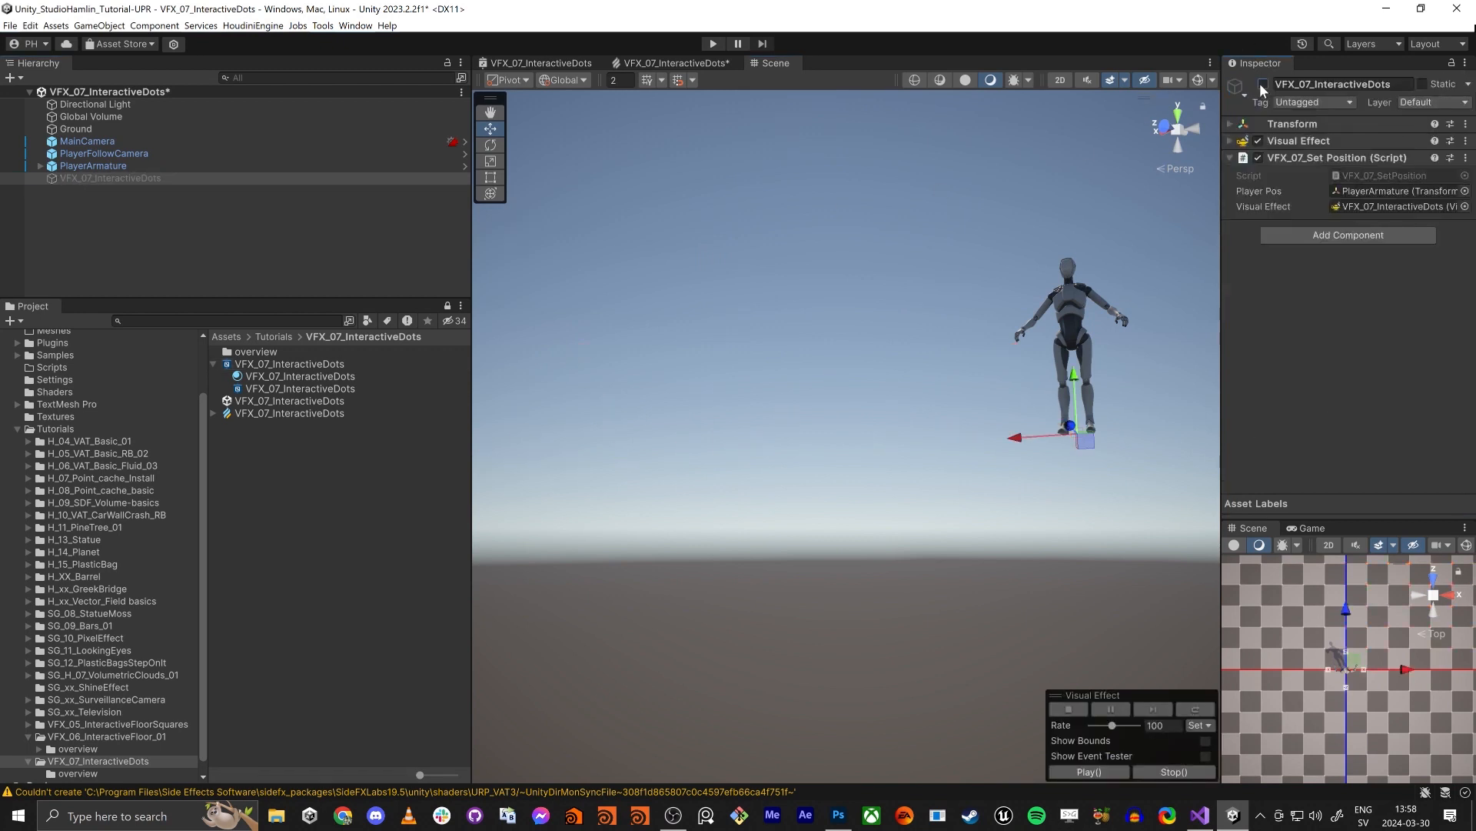
pyautogui.click(1260, 85)
pyautogui.moveTo(919, 354); pyautogui.dragTo(943, 395, button='right')
pyautogui.press('e')
pyautogui.press('q')
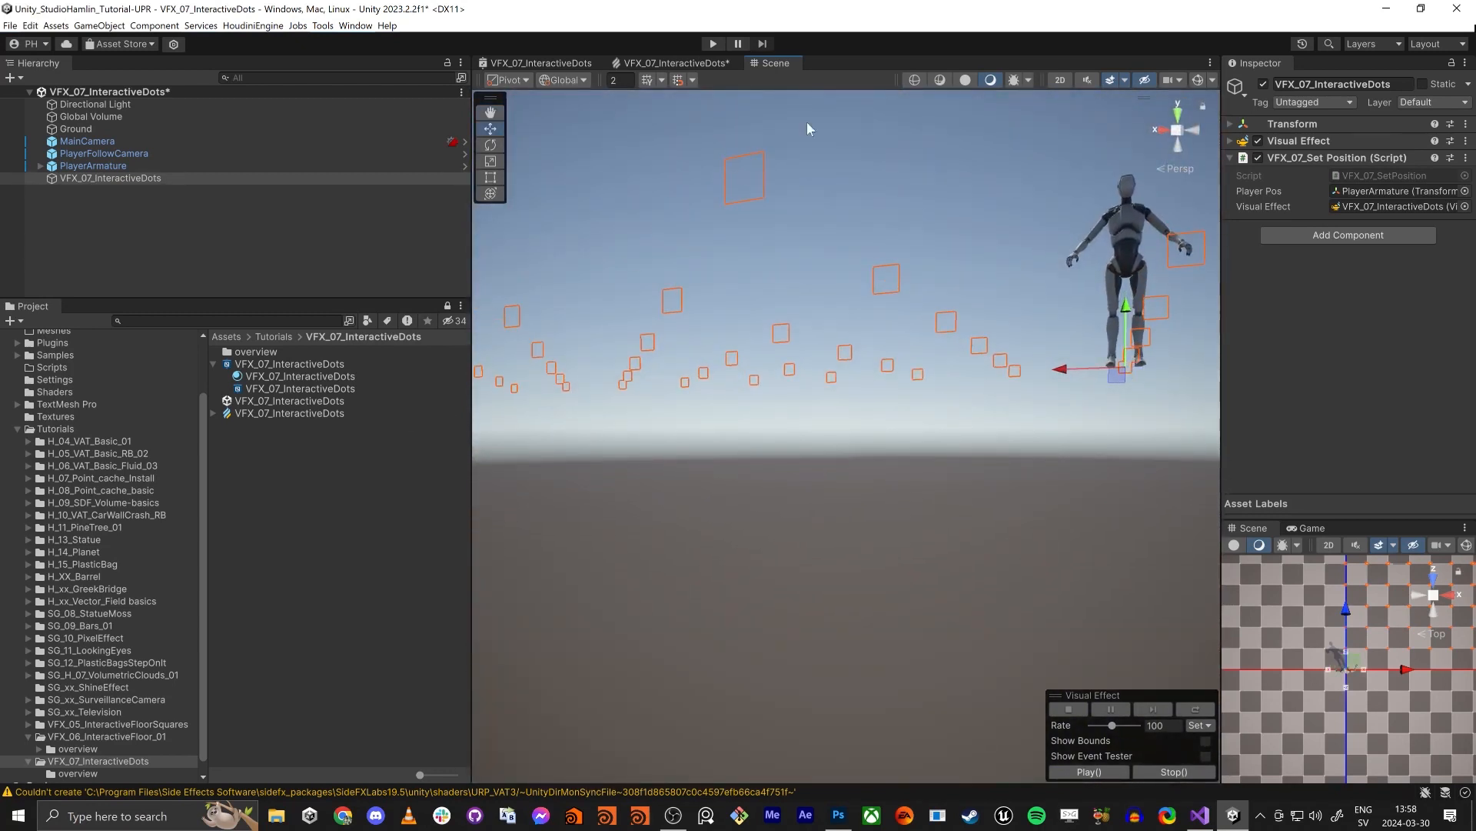
# - Set the alpha of the Output Particle Lit Quad's Color to 255
pyautogui.click(667, 65)
pyautogui.scroll(-2, 823, 607)
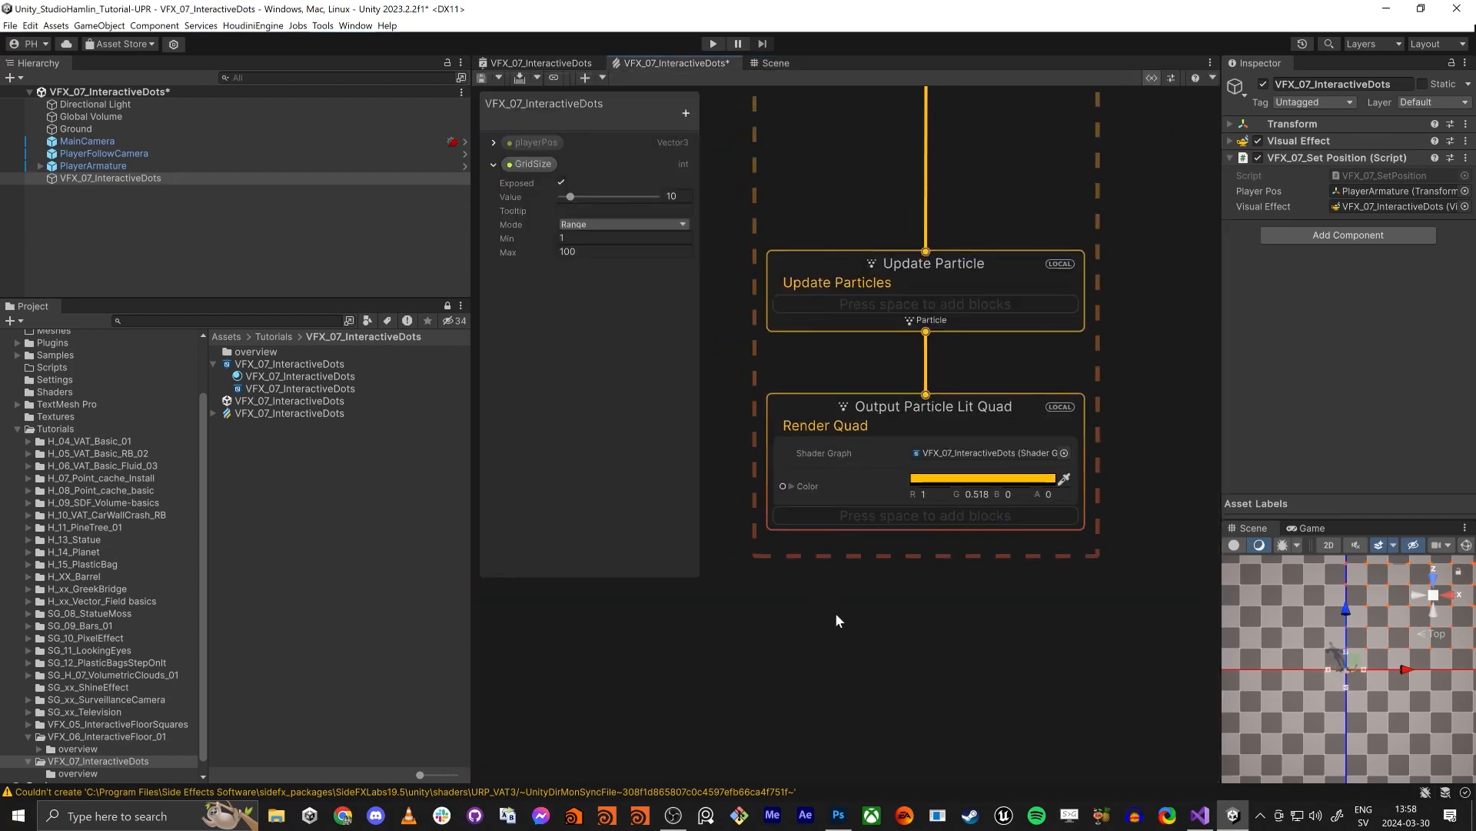
pyautogui.moveTo(900, 548); pyautogui.dragTo(1003, 546, button='middle')
pyautogui.scroll(3, 1126, 604)
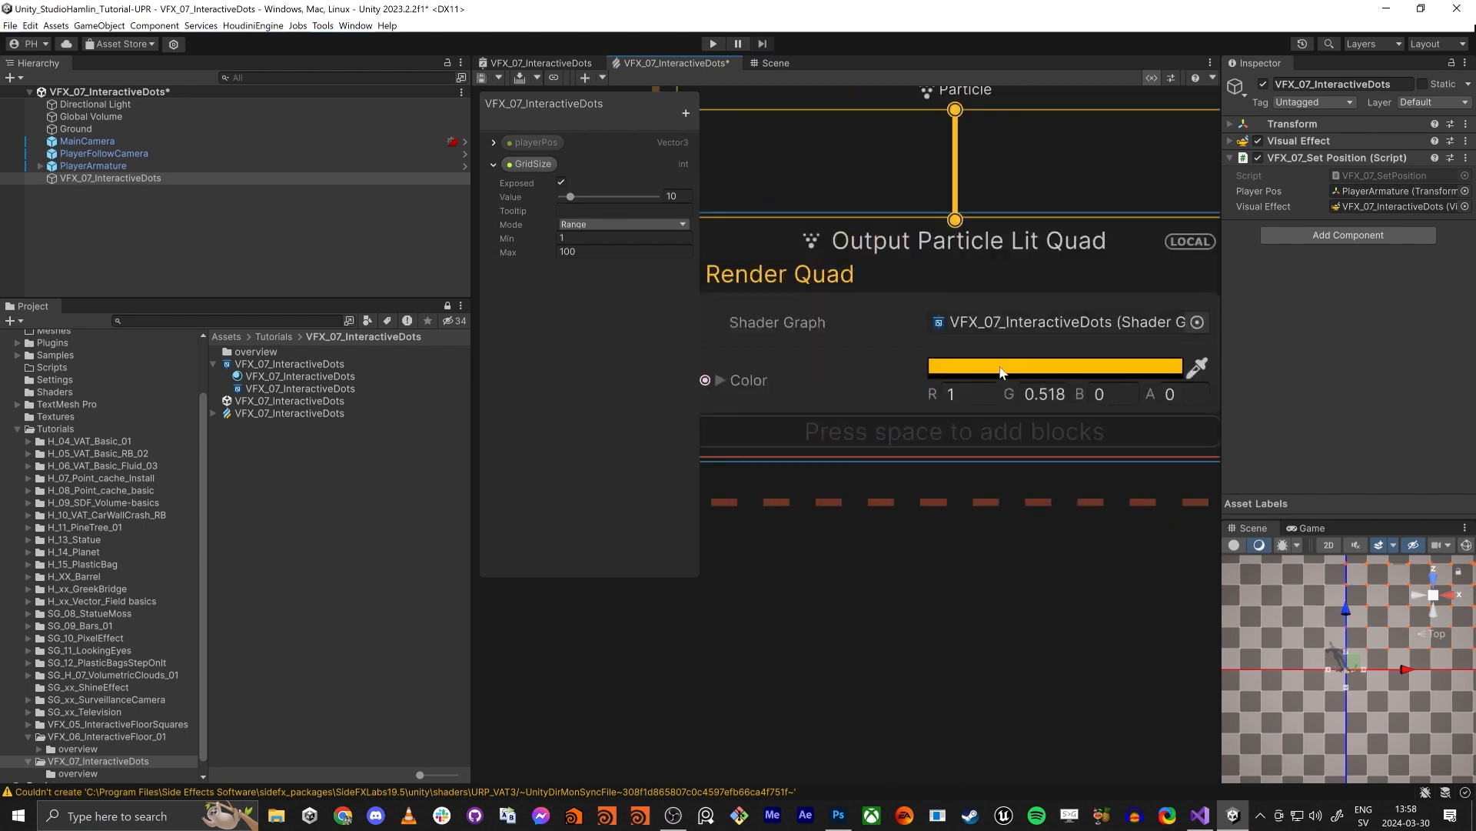
pyautogui.click(1003, 370)
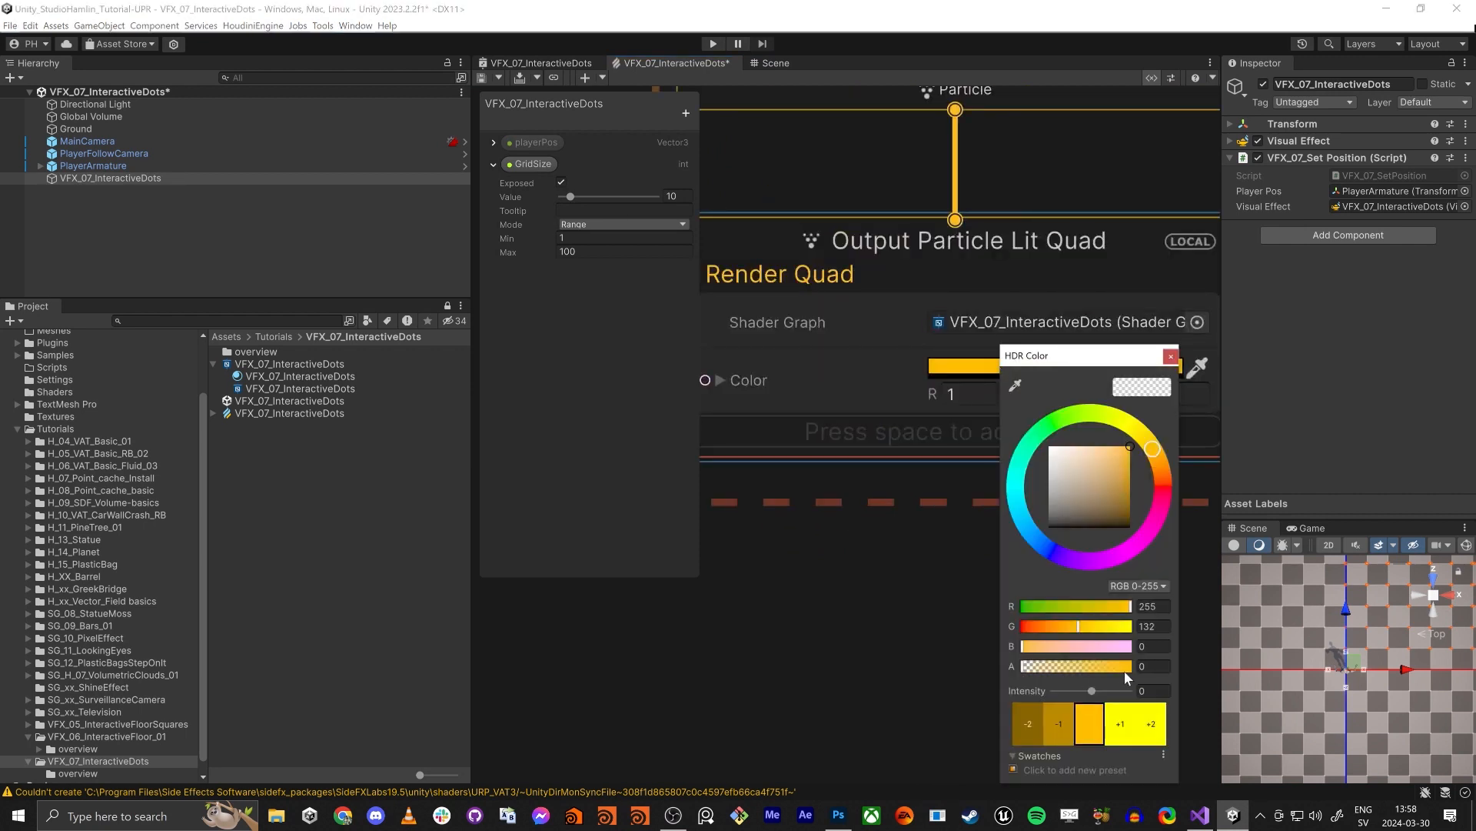
pyautogui.moveTo(1062, 671); pyautogui.dragTo(1152, 672)
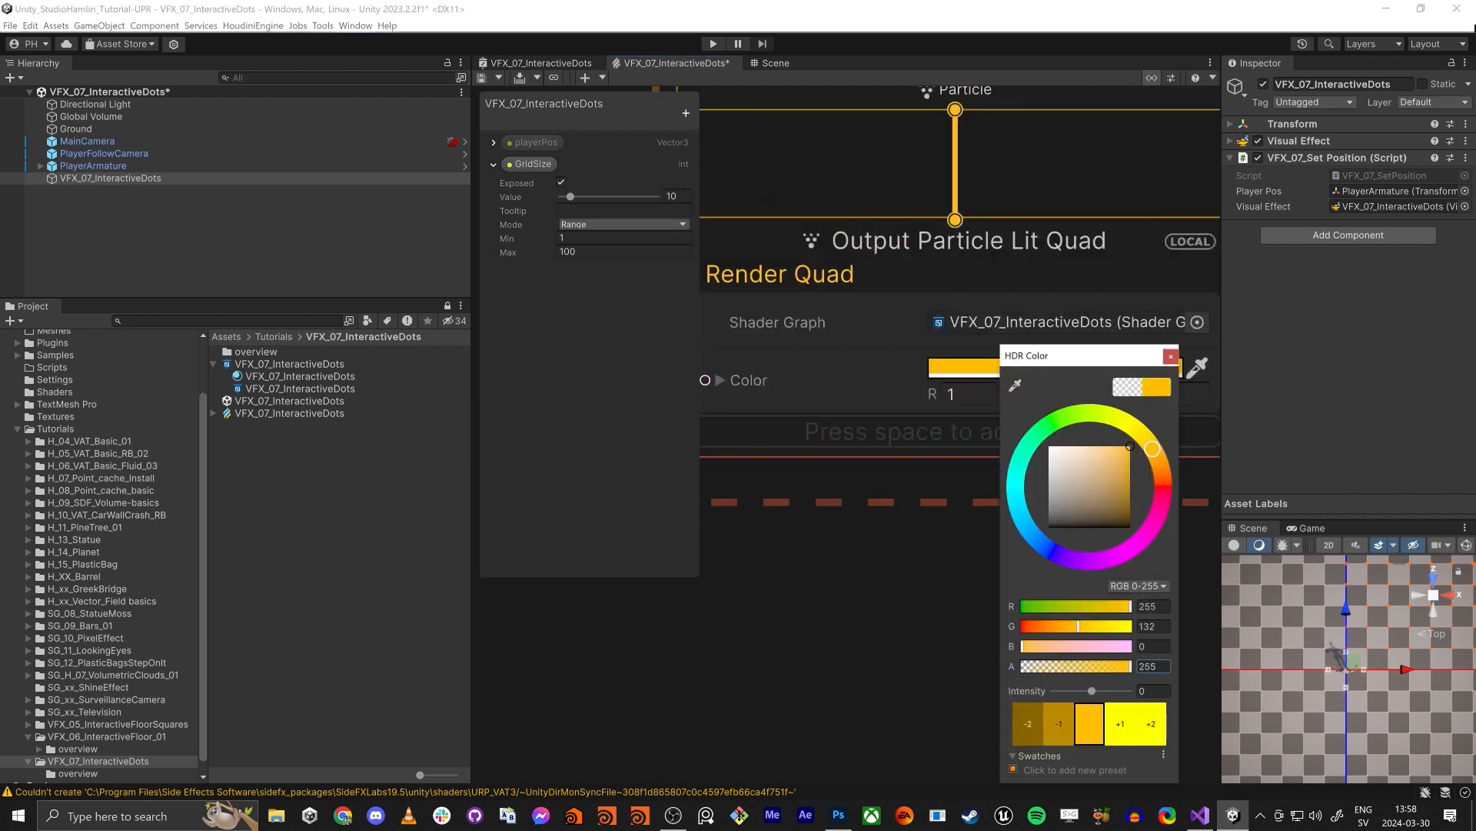
pyautogui.click(1171, 357)
pyautogui.scroll(-3, 950, 478)
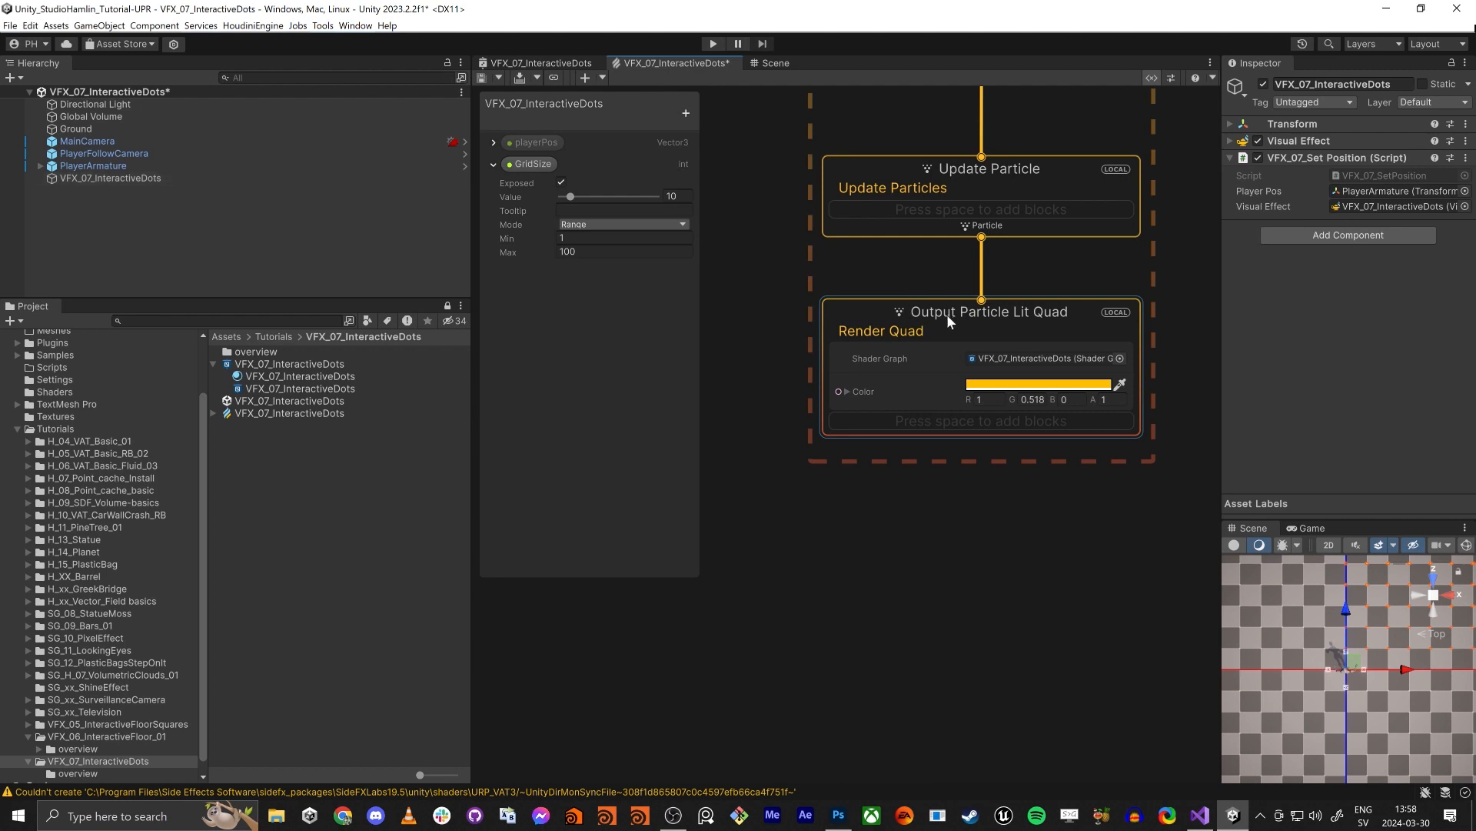
# - Change the Output Particle Lit Quad's Color to blue and inspect the dots around the player's feet in the Scene view
pyautogui.moveTo(947, 314); pyautogui.dragTo(949, 350)
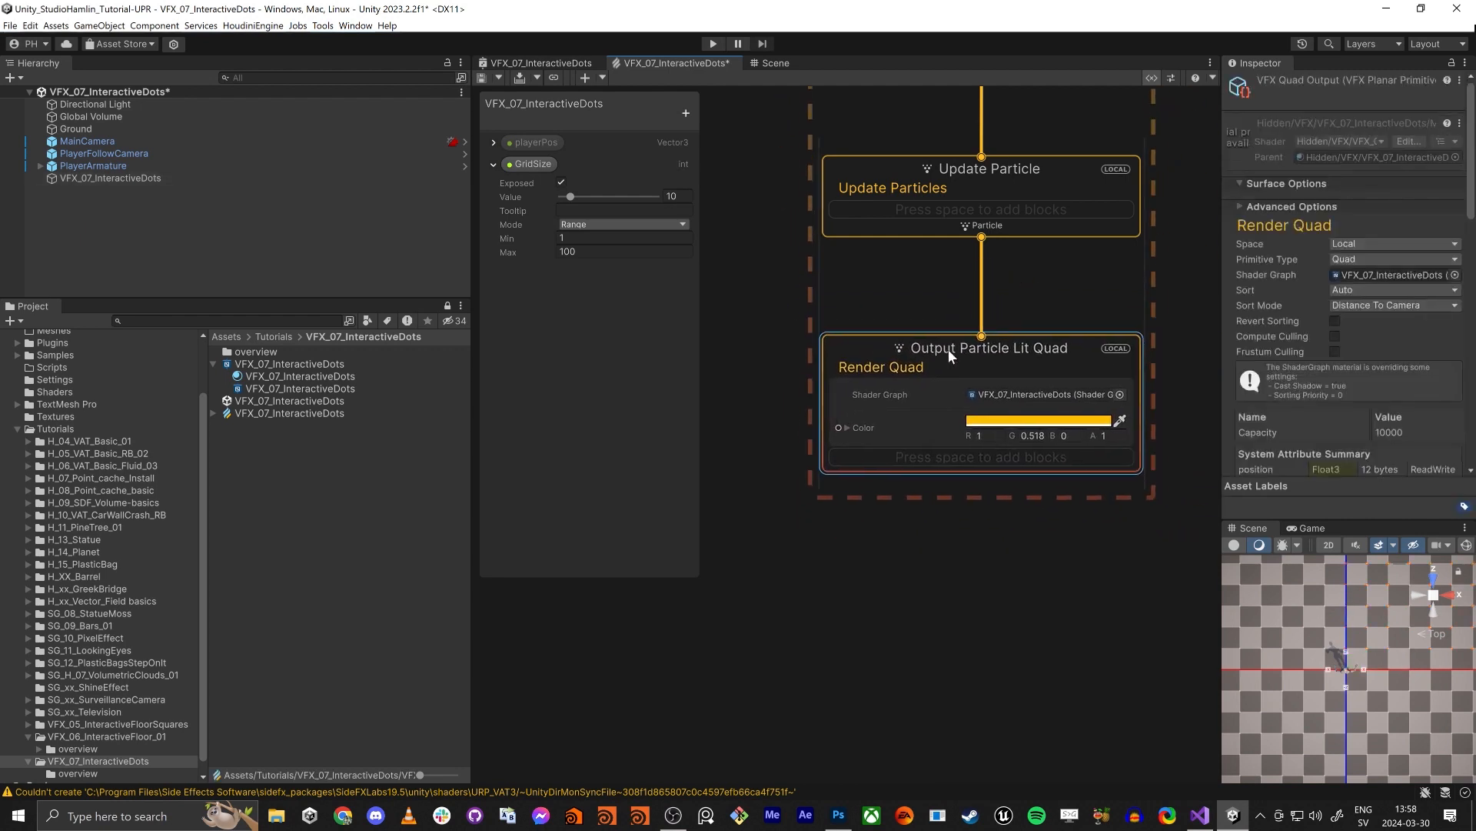
pyautogui.click(1027, 422)
pyautogui.moveTo(1139, 491)
pyautogui.mouseDown()
pyautogui.moveTo(1194, 489)
pyautogui.moveTo(1191, 516)
pyautogui.moveTo(1140, 413)
pyautogui.moveTo(1114, 413)
pyautogui.moveTo(1029, 526)
pyautogui.moveTo(1053, 546)
pyautogui.moveTo(1170, 508)
pyautogui.mouseUp()
pyautogui.click(1196, 368)
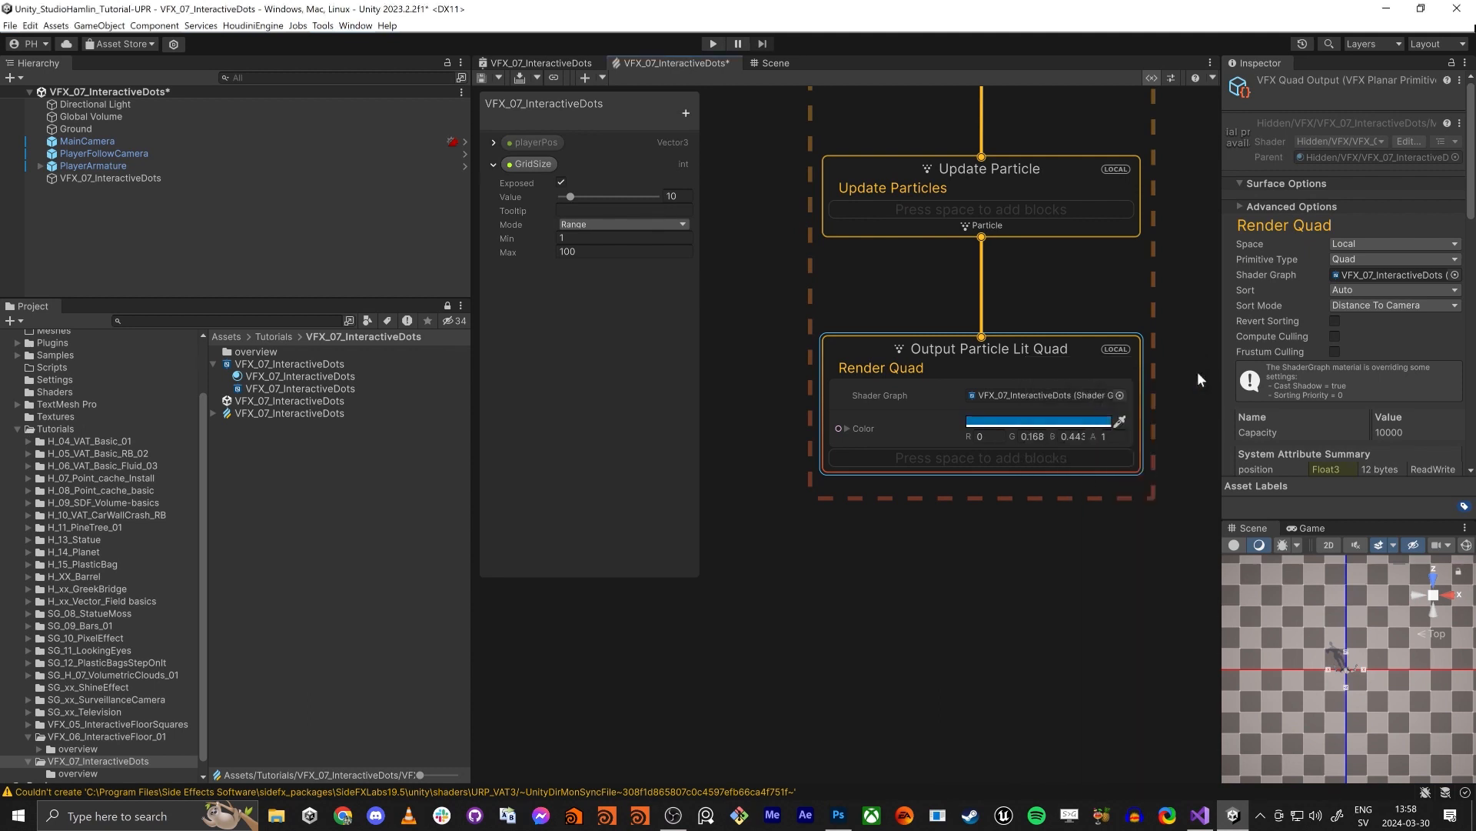
pyautogui.click(774, 64)
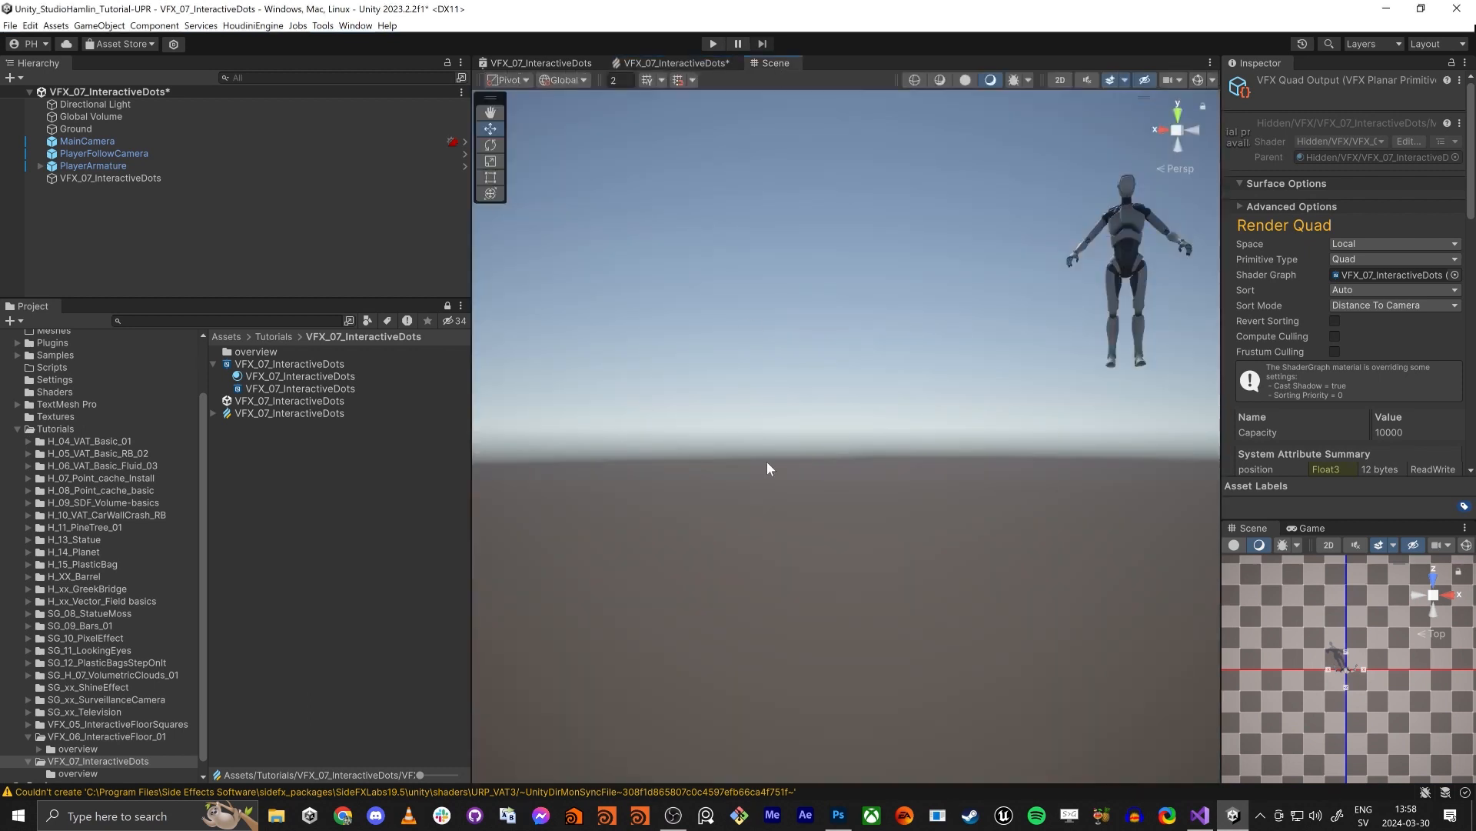
pyautogui.moveTo(768, 462); pyautogui.dragTo(840, 401, button='right')
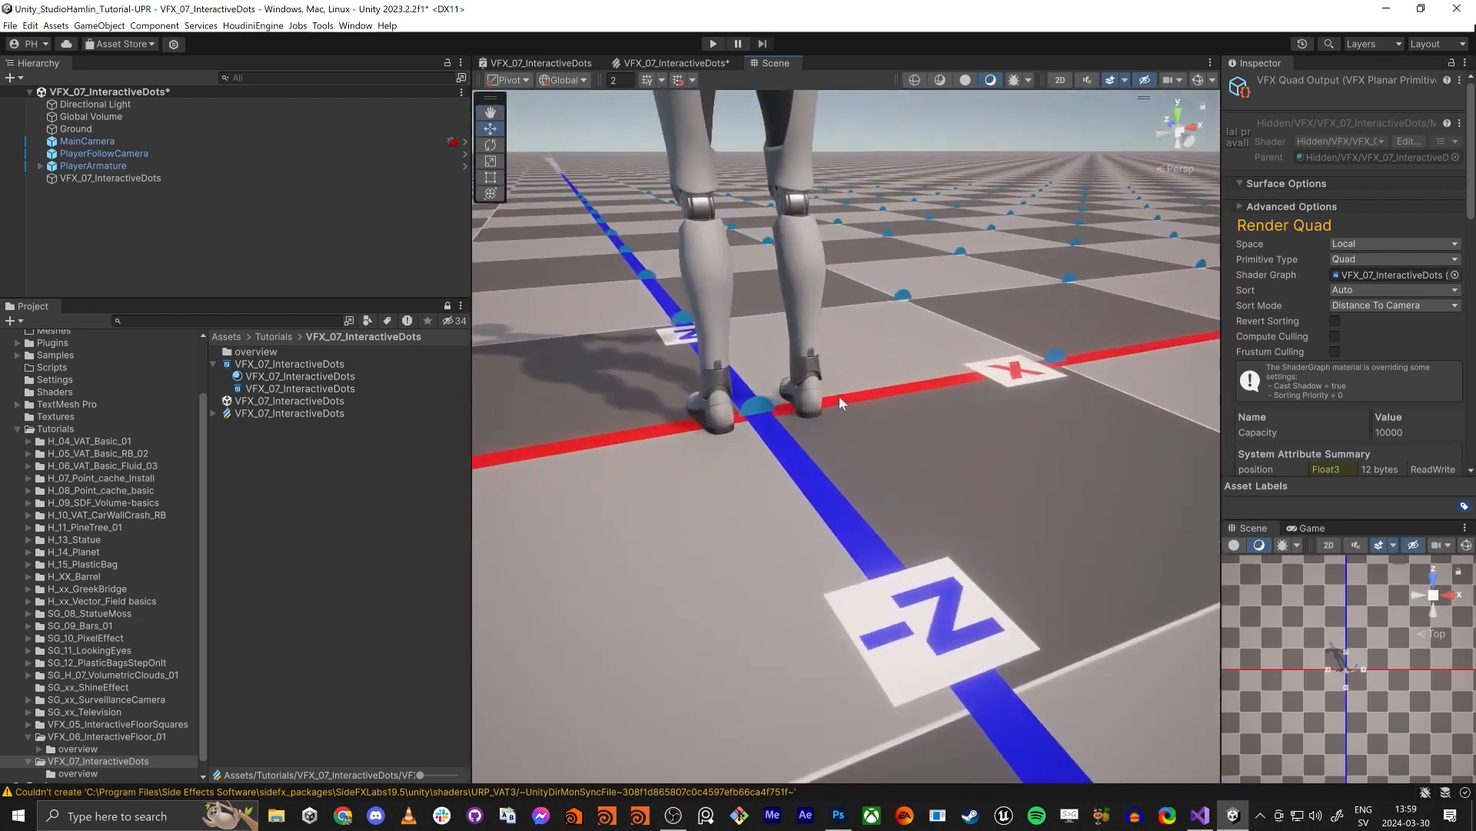
# - Move the position nodes of the VFX graph farther from the Initialize Particle context and closer to level with Set Position
pyautogui.click(700, 66)
pyautogui.scroll(-3, 791, 312)
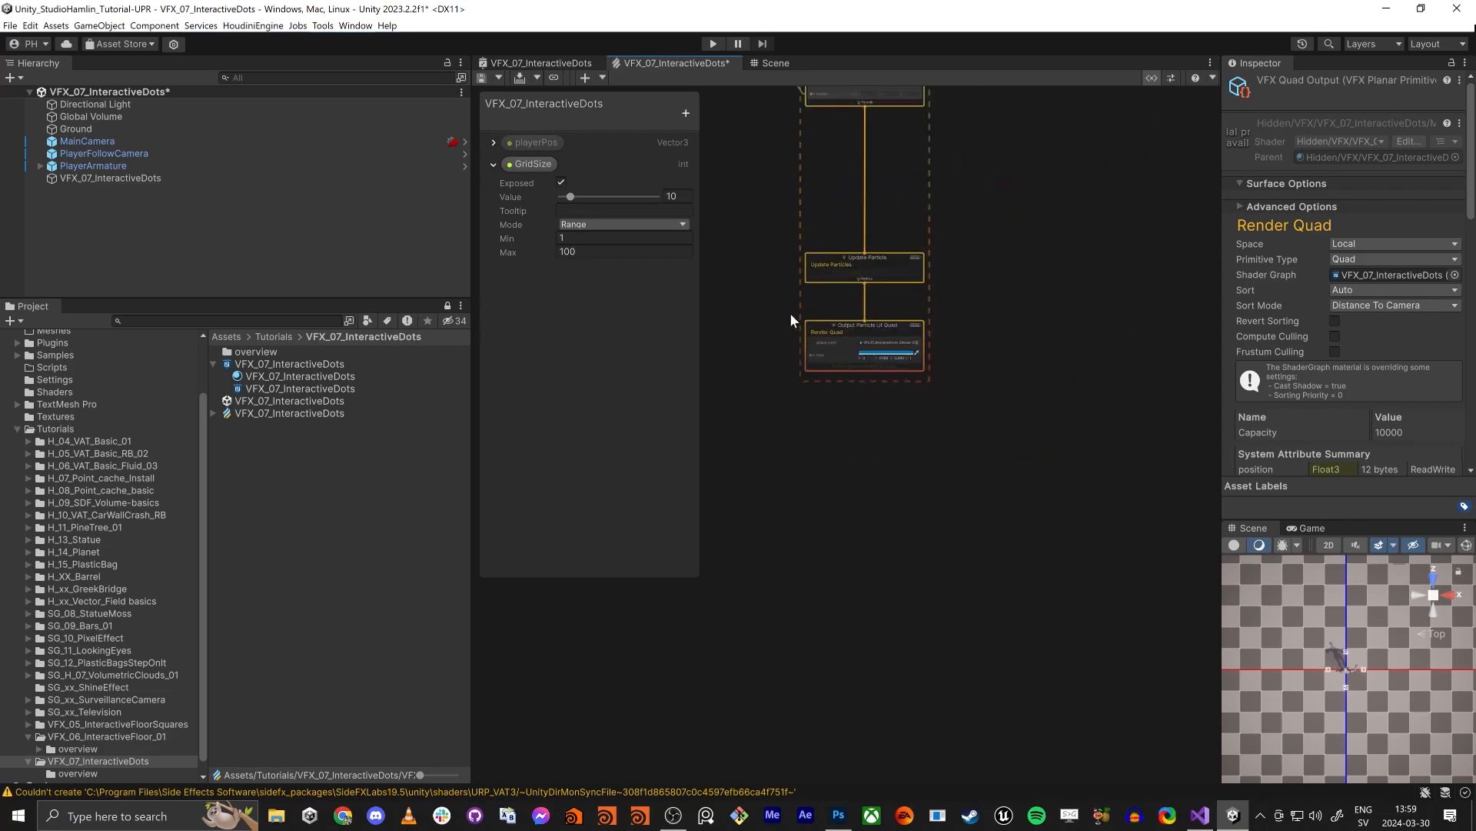
pyautogui.hotkey('shift', 'space')
pyautogui.moveTo(747, 368); pyautogui.dragTo(1158, 702, button='middle')
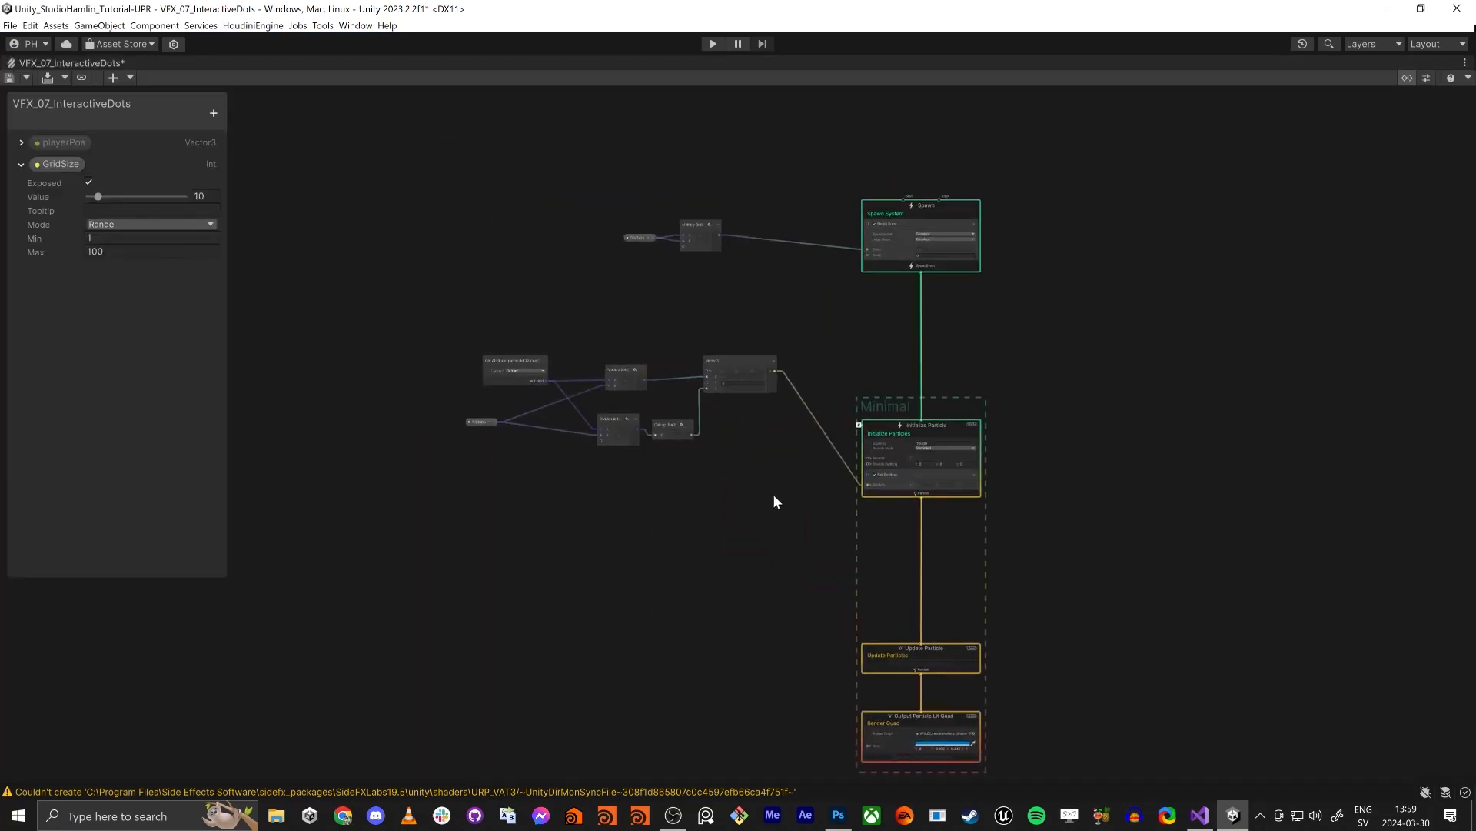
pyautogui.scroll(3, 774, 496)
pyautogui.moveTo(527, 556); pyautogui.dragTo(882, 497, button='middle')
pyautogui.moveTo(580, 403); pyautogui.dragTo(965, 357)
pyautogui.moveTo(1384, 581); pyautogui.dragTo(1046, 501, button='middle')
pyautogui.scroll(6, 946, 380)
pyautogui.moveTo(779, 439); pyautogui.dragTo(687, 481, button='middle')
# - Add a Set Size block to the Initialize Particle context and set its Size to 1
pyautogui.click(809, 415)
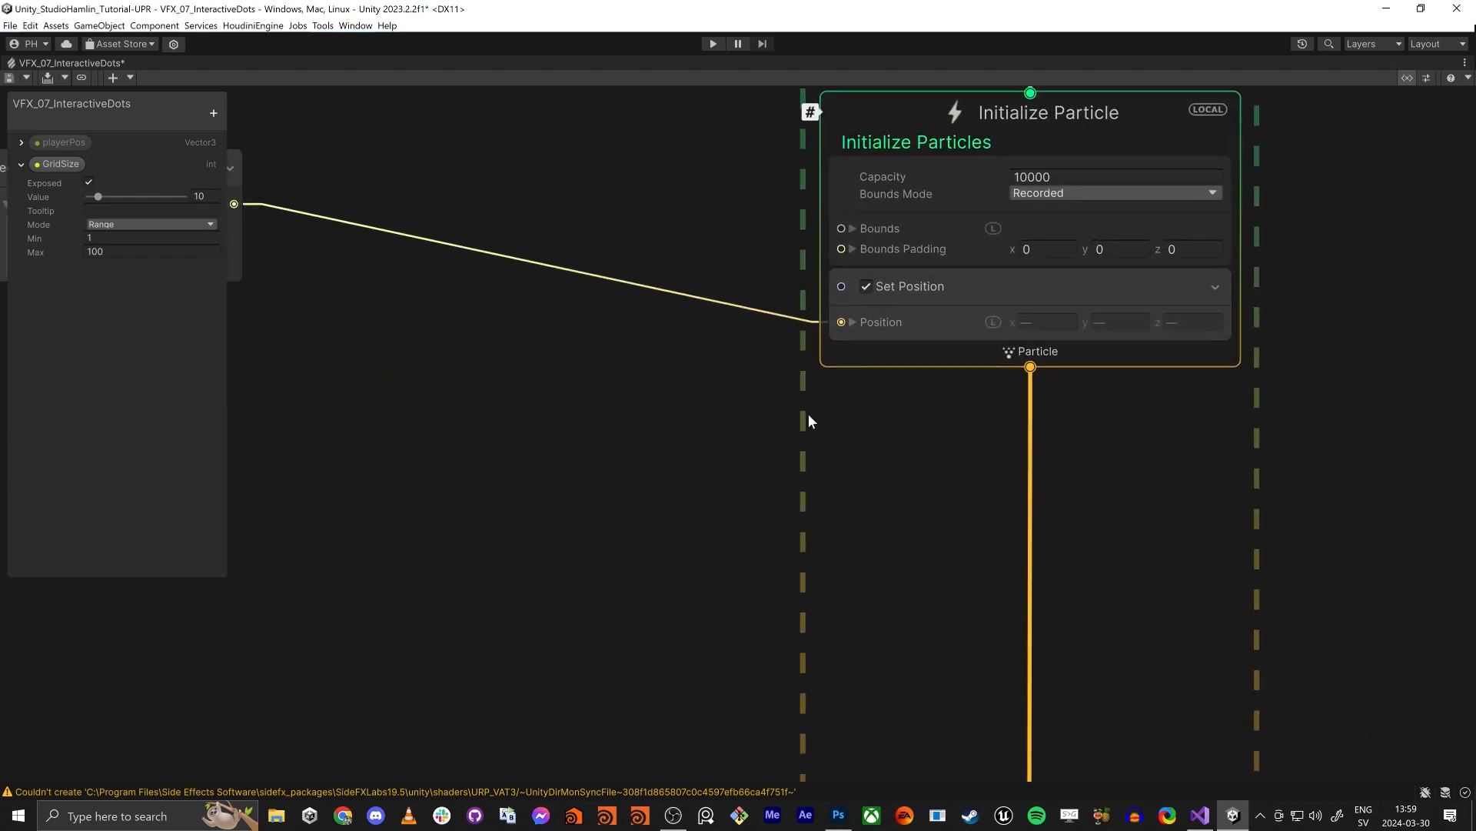
pyautogui.click(875, 119)
pyautogui.press('space')
pyautogui.write('set s')
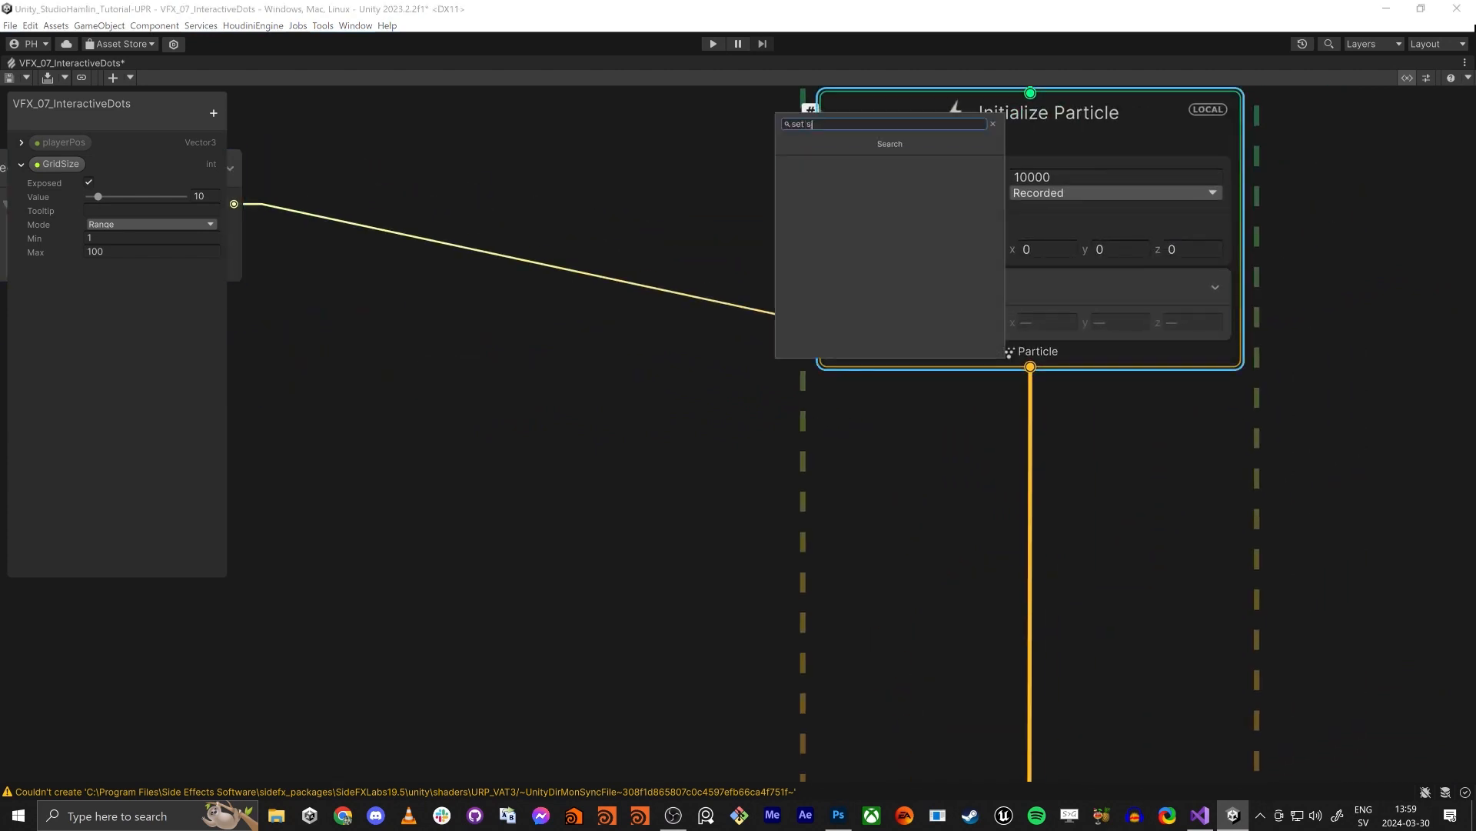
pyautogui.write('ize')
pyautogui.press('Return')
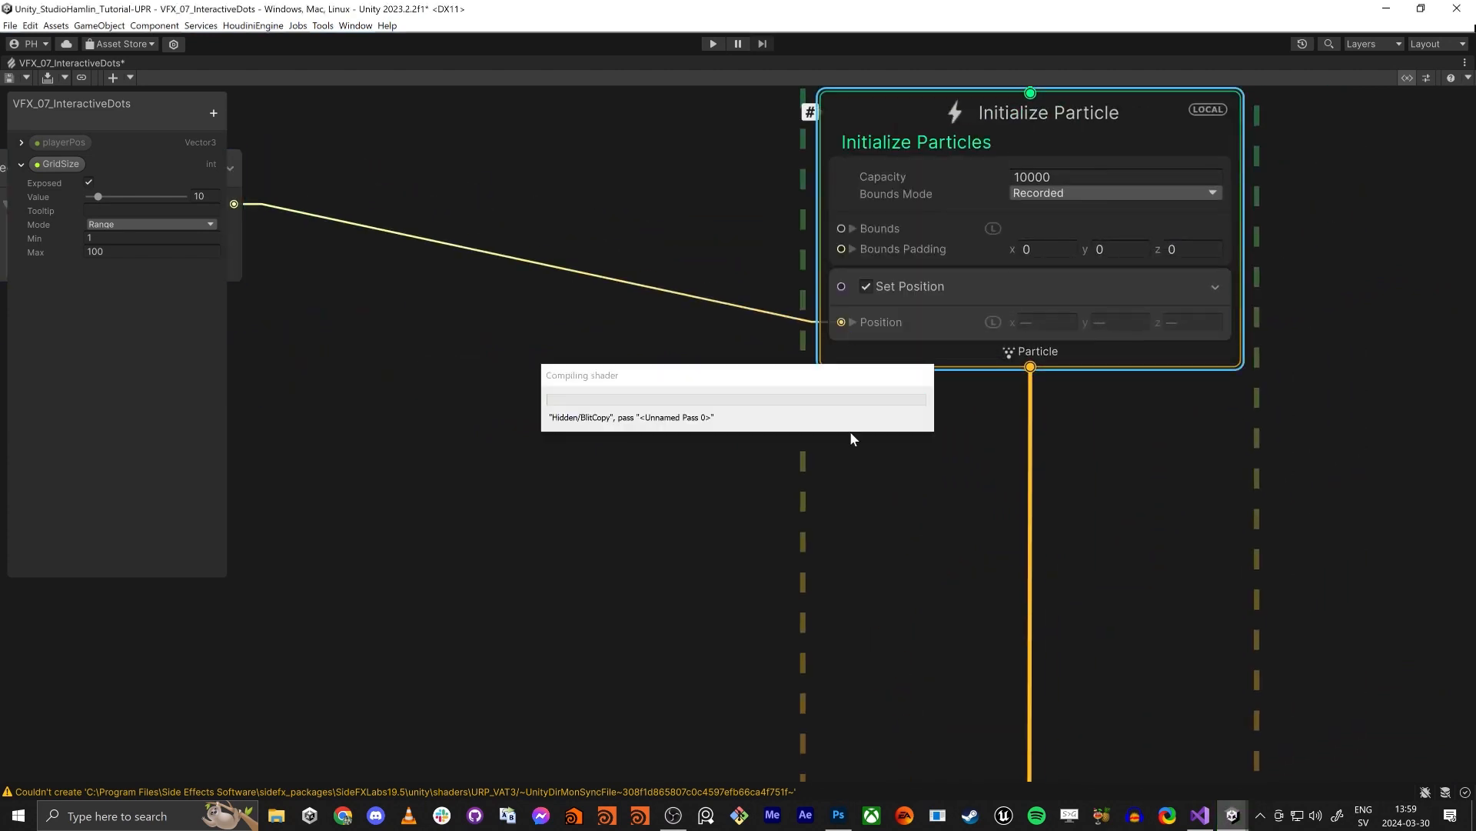
pyautogui.click(1030, 406)
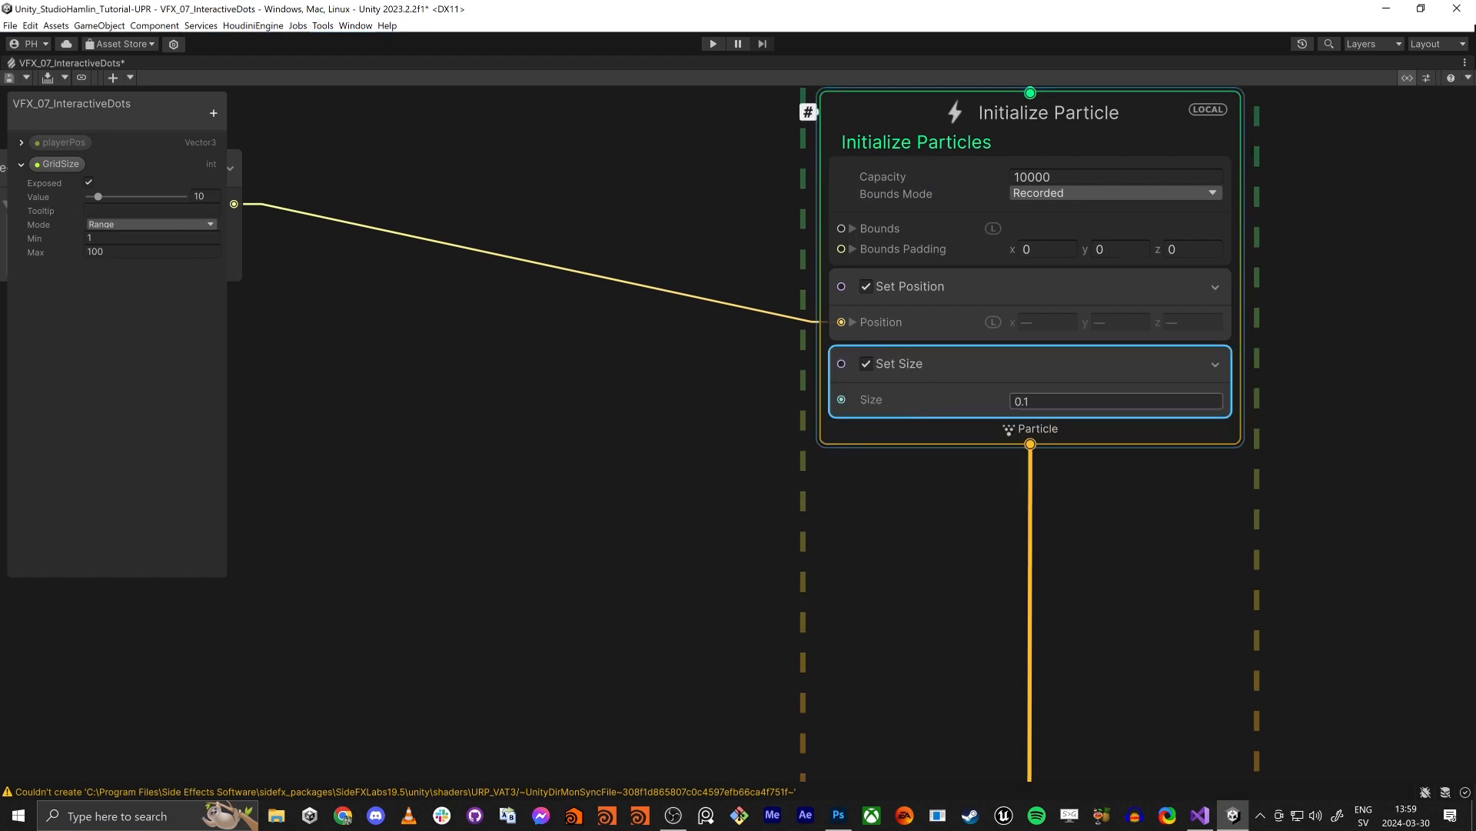
pyautogui.write('1')
pyautogui.press('Return')
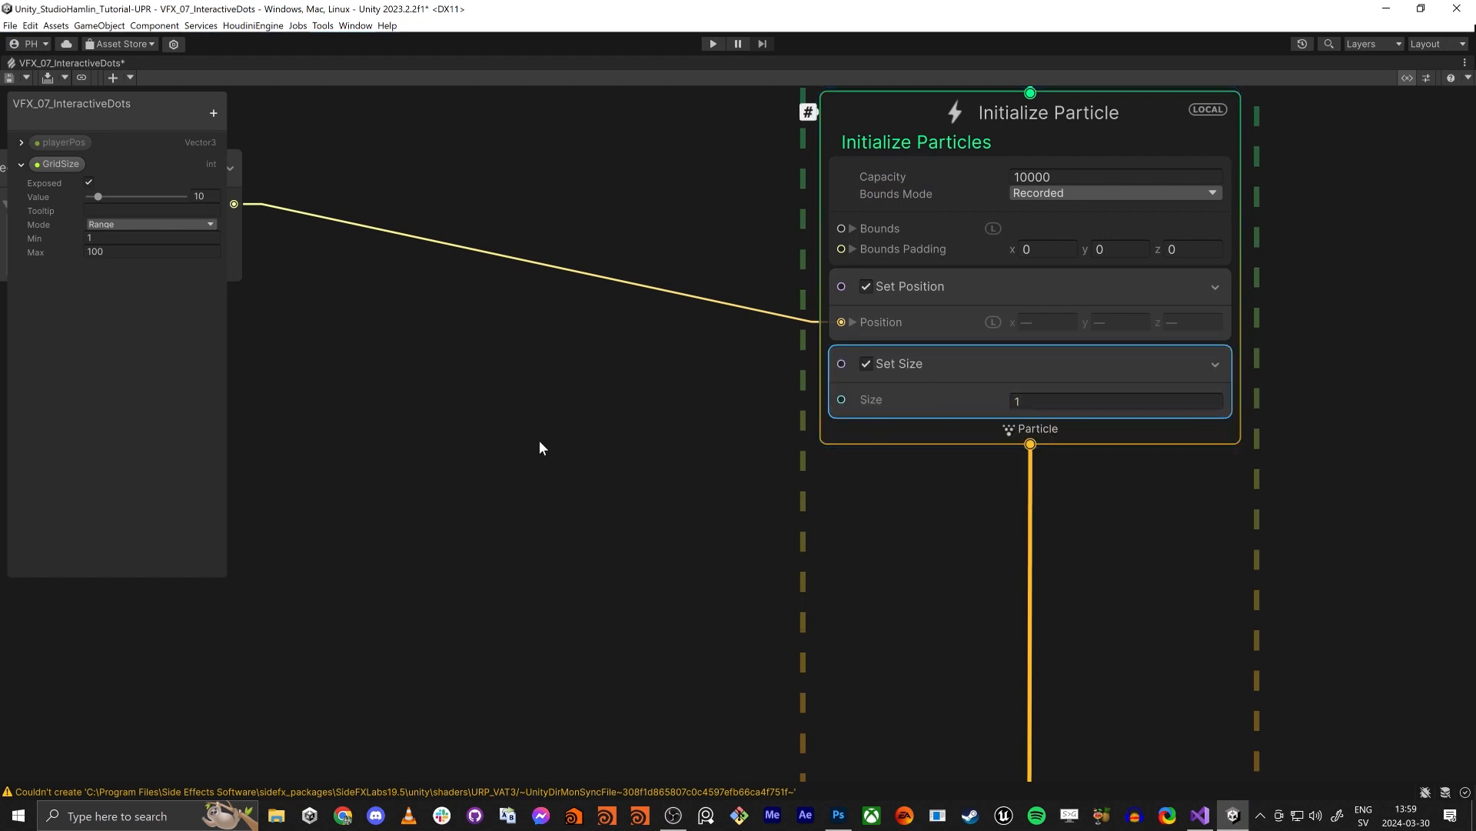
pyautogui.hotkey('shift', 'space')
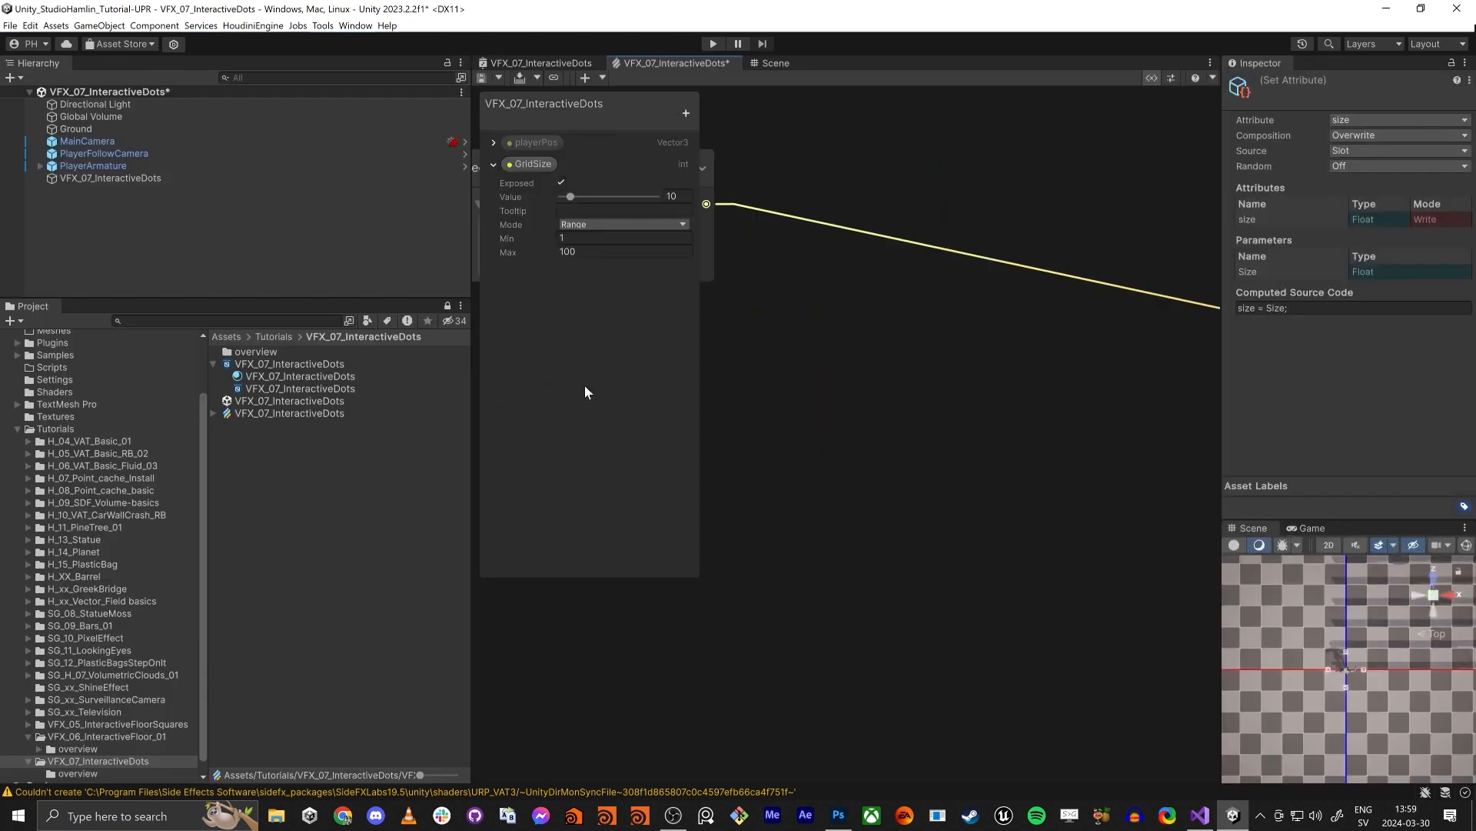
# - Inspect the resized dots around the player and across the floor grid in the Scene view
pyautogui.rightClick(1315, 645)
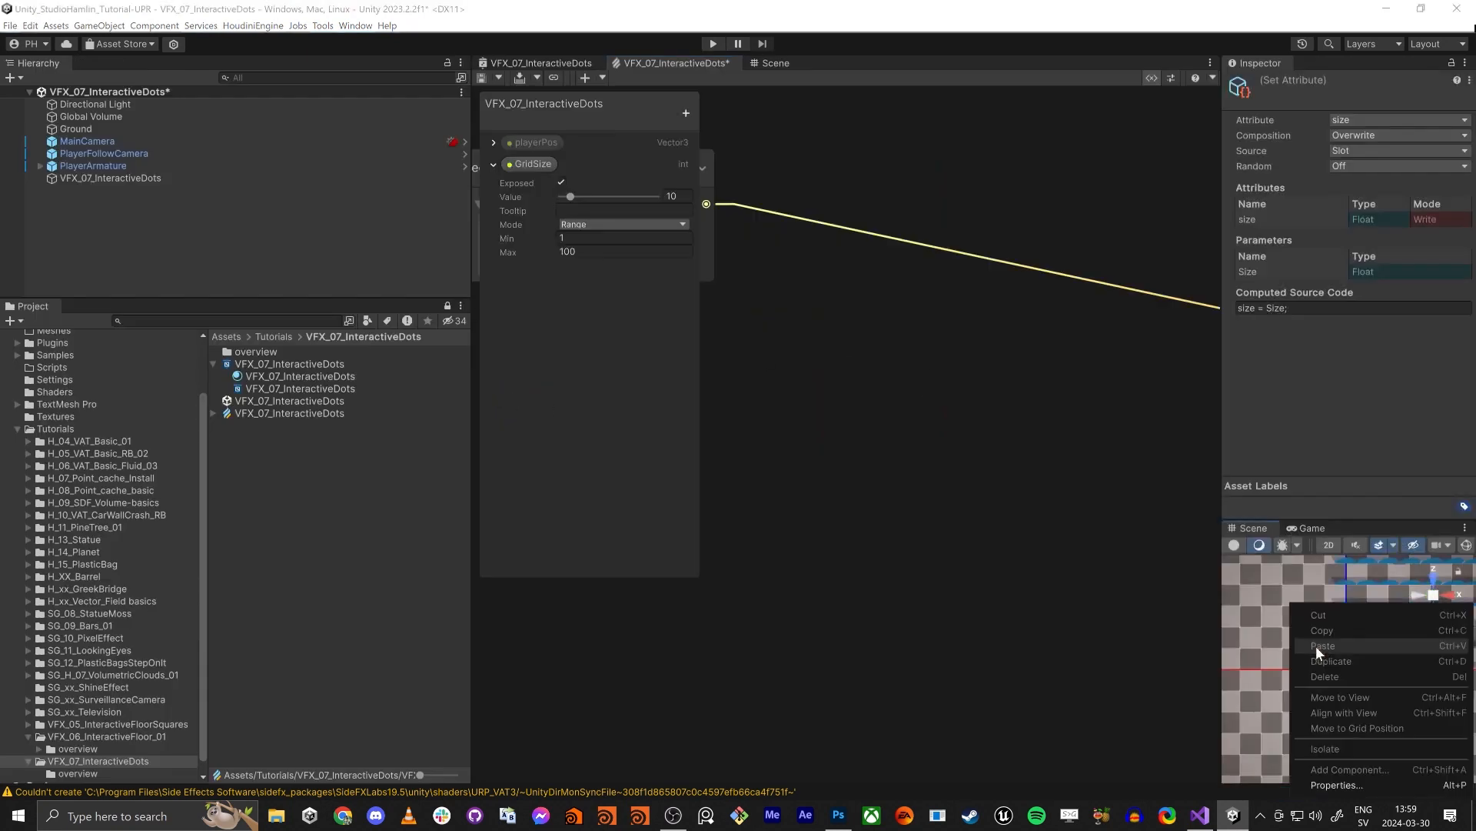
pyautogui.click(761, 63)
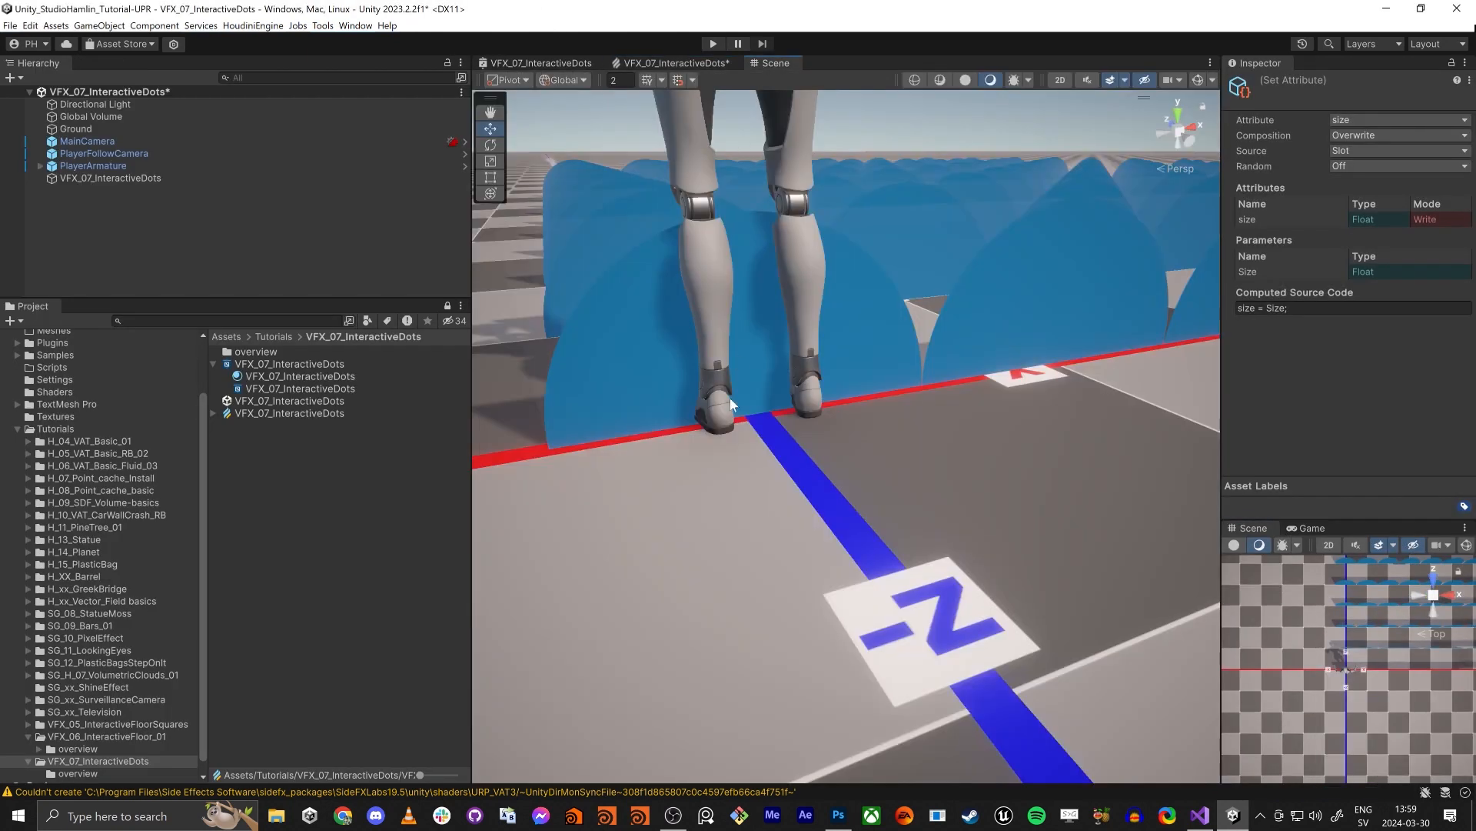
pyautogui.scroll(5, 832, 340)
pyautogui.scroll(-8, 822, 373)
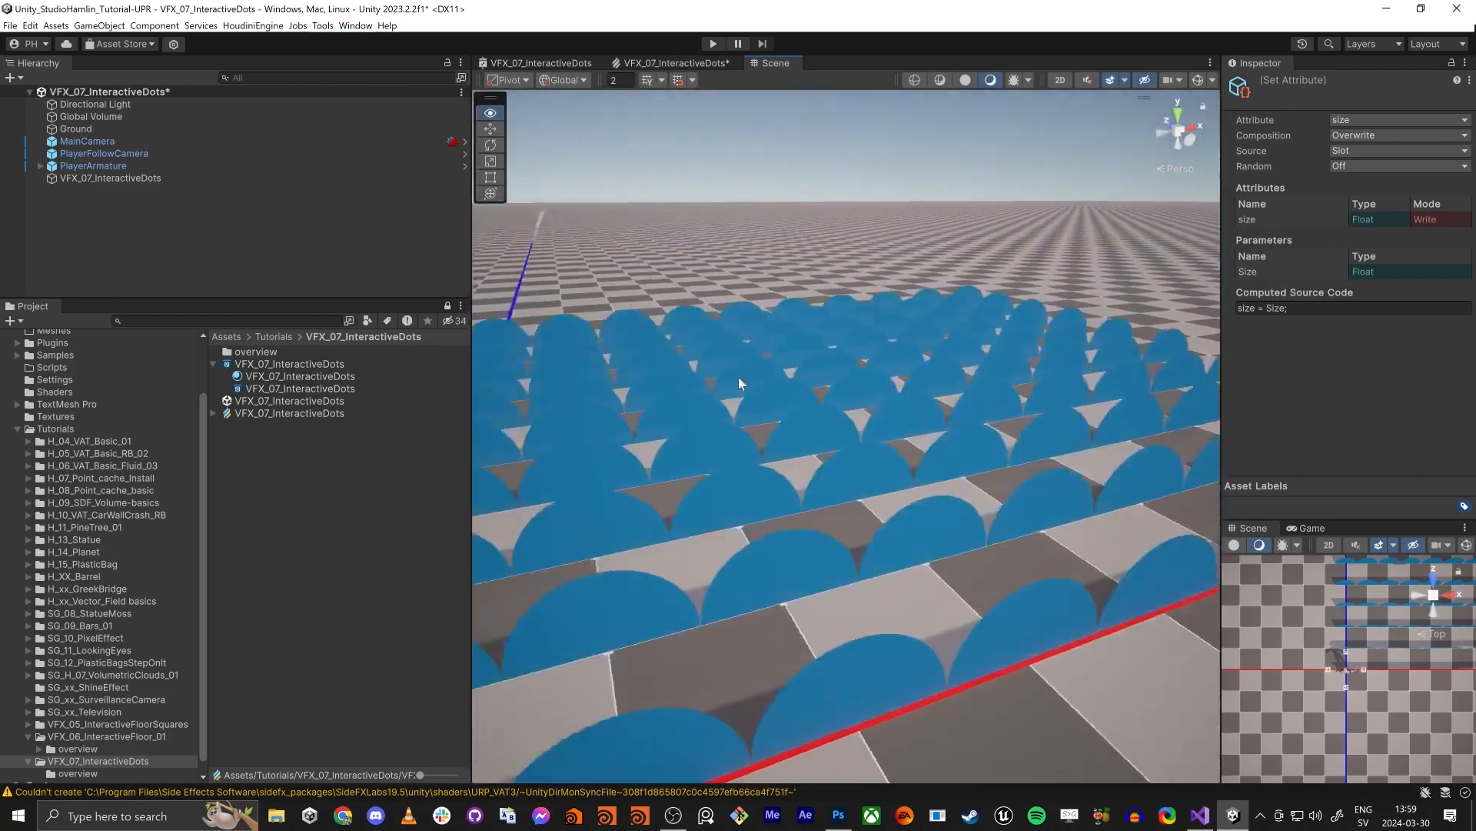
pyautogui.press('w')
pyautogui.moveTo(763, 395); pyautogui.dragTo(744, 344, button='right')
pyautogui.press('s')
pyautogui.press('w')
pyautogui.press('s')
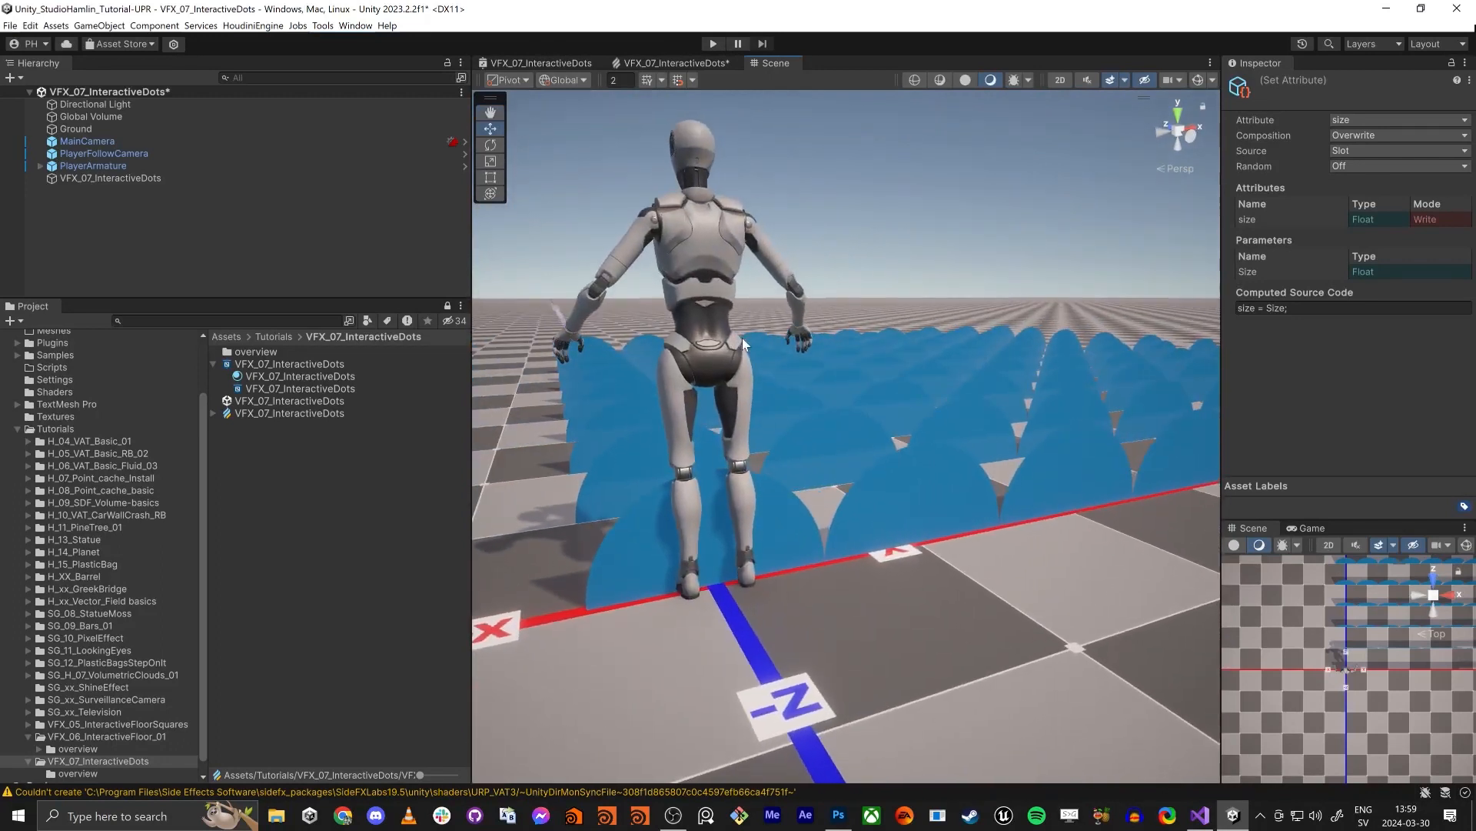
# - Select the VFX_07_InteractiveDots object and check whether its dots still render when its origin is out of the Scene view
pyautogui.click(100, 177)
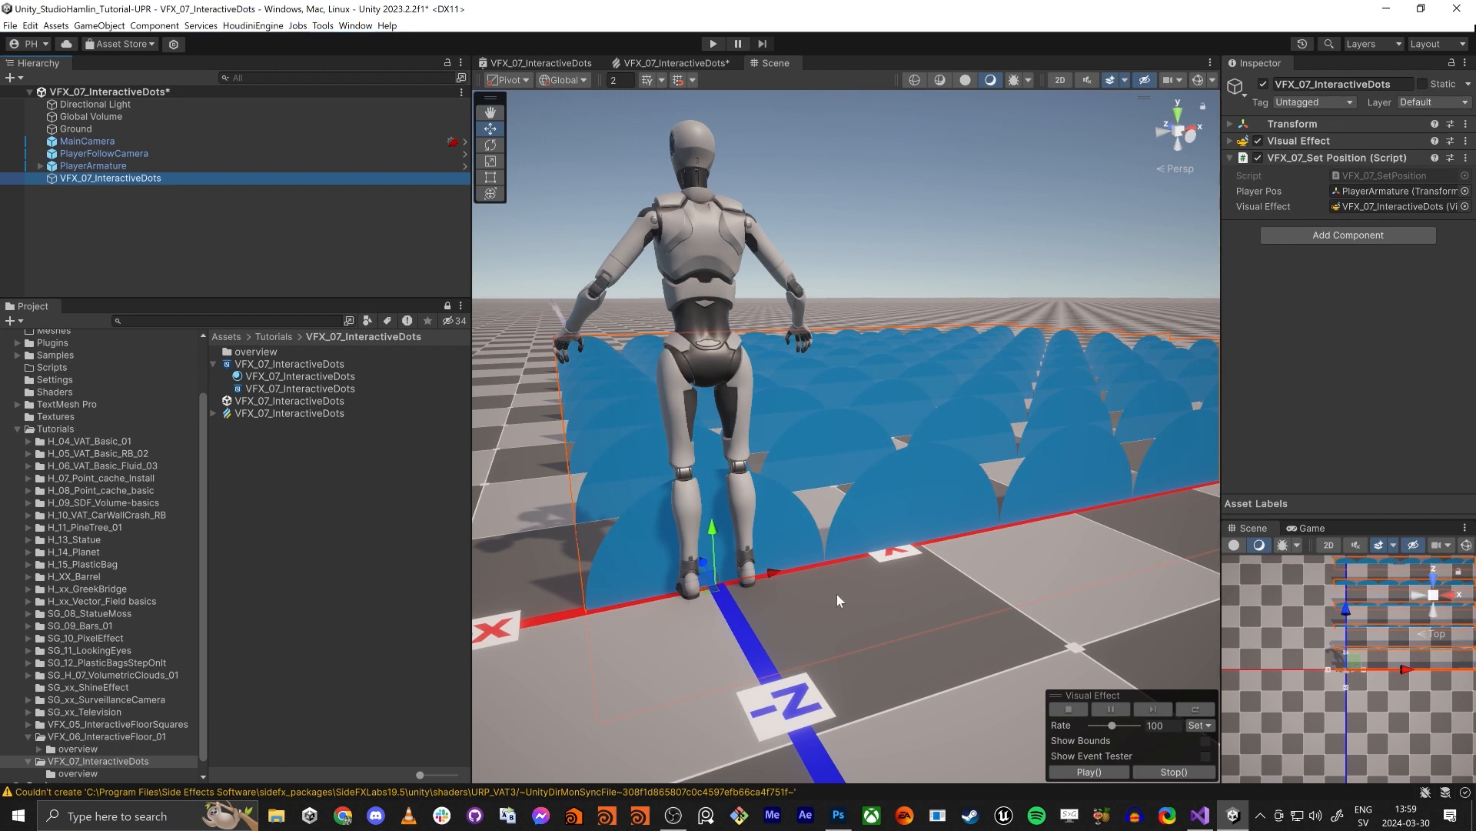
pyautogui.press('w')
pyautogui.moveTo(757, 540); pyautogui.dragTo(840, 498, button='right')
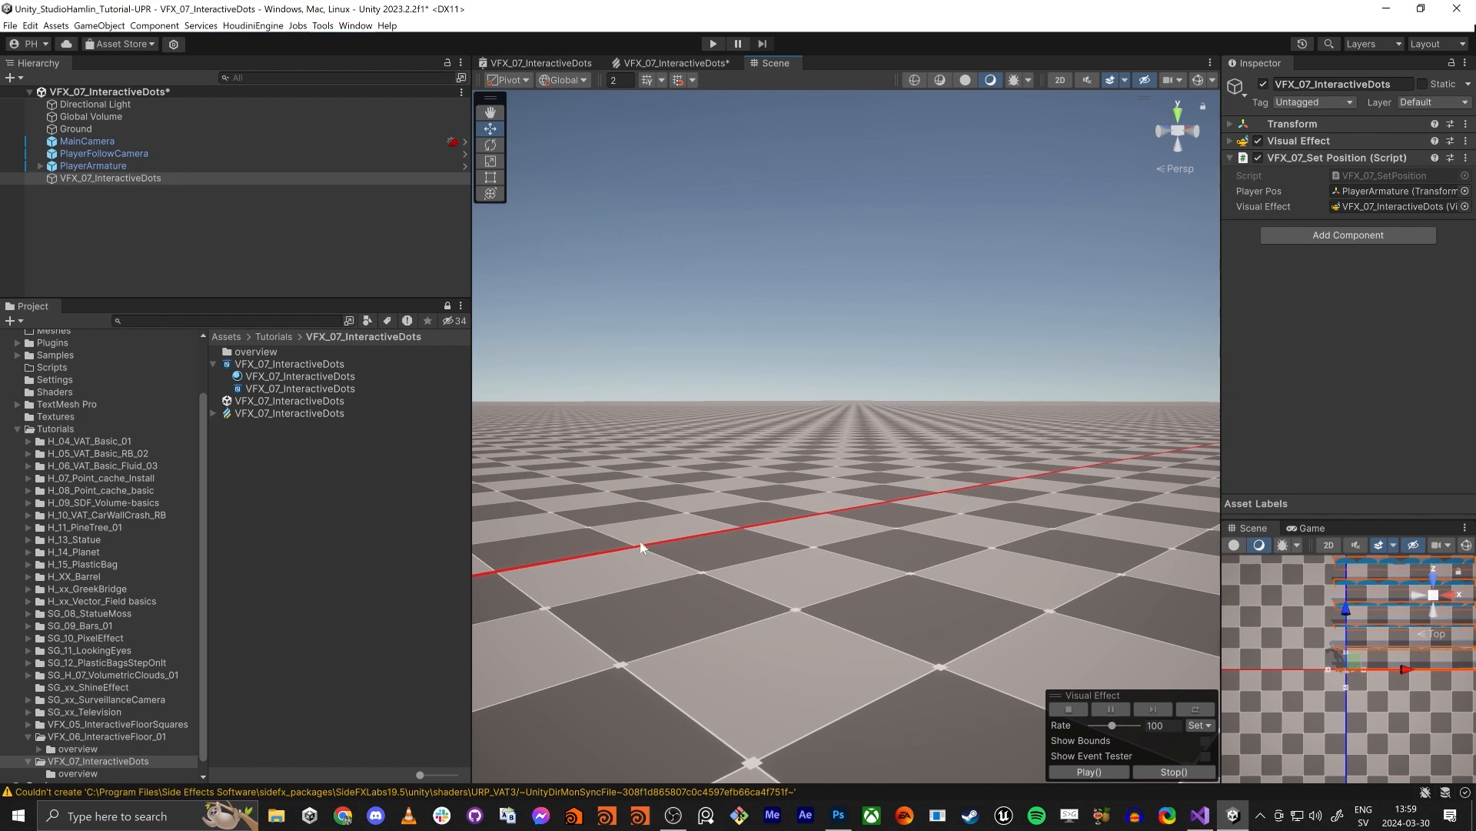
pyautogui.moveTo(817, 547); pyautogui.dragTo(817, 517, button='right')
pyautogui.press('a')
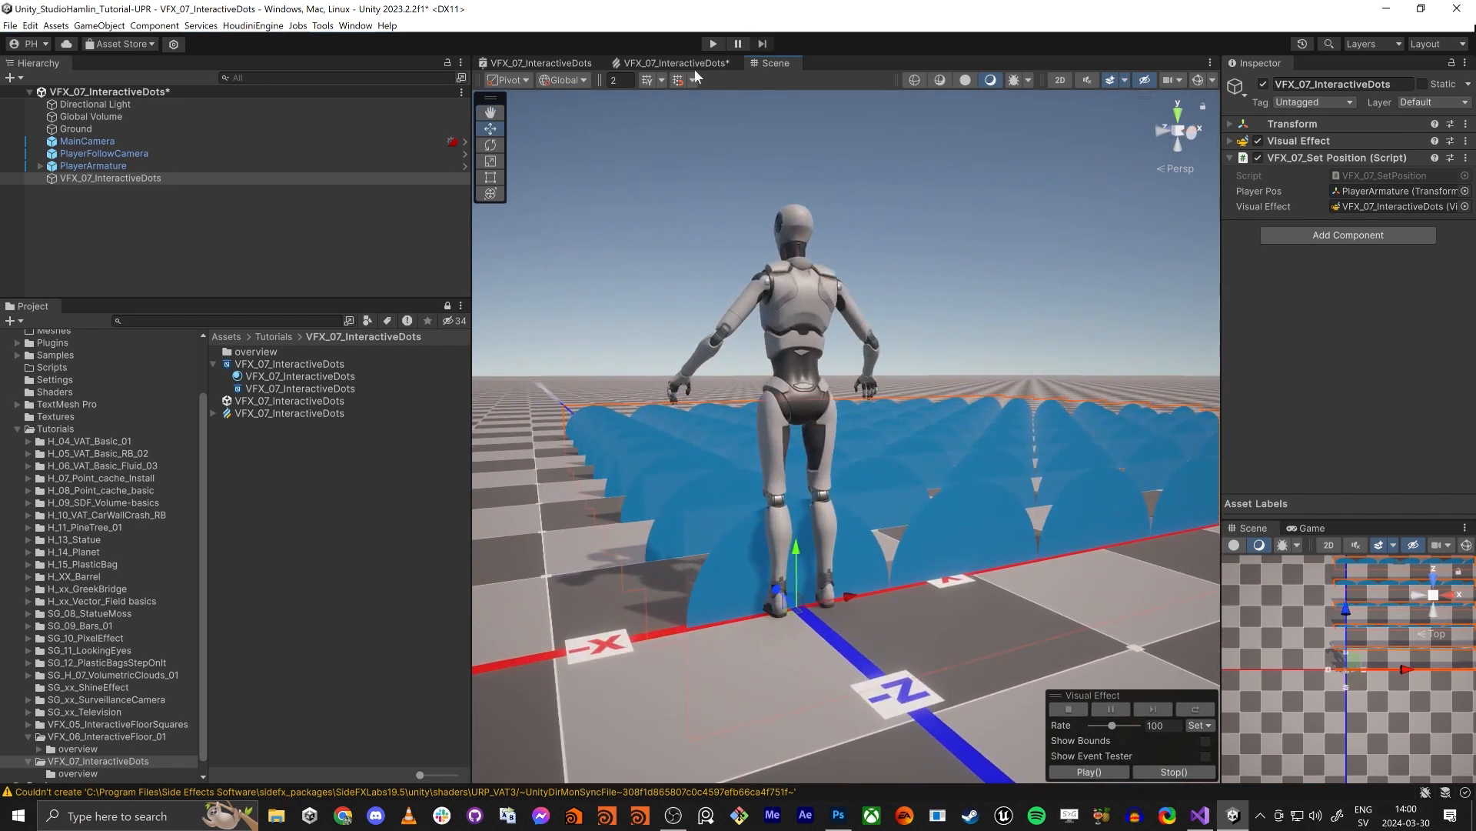
# - Return to the VFX graph and expand the Bounds properties of the Initialize Particle context
pyautogui.click(696, 67)
pyautogui.scroll(-5, 921, 387)
pyautogui.press('space')
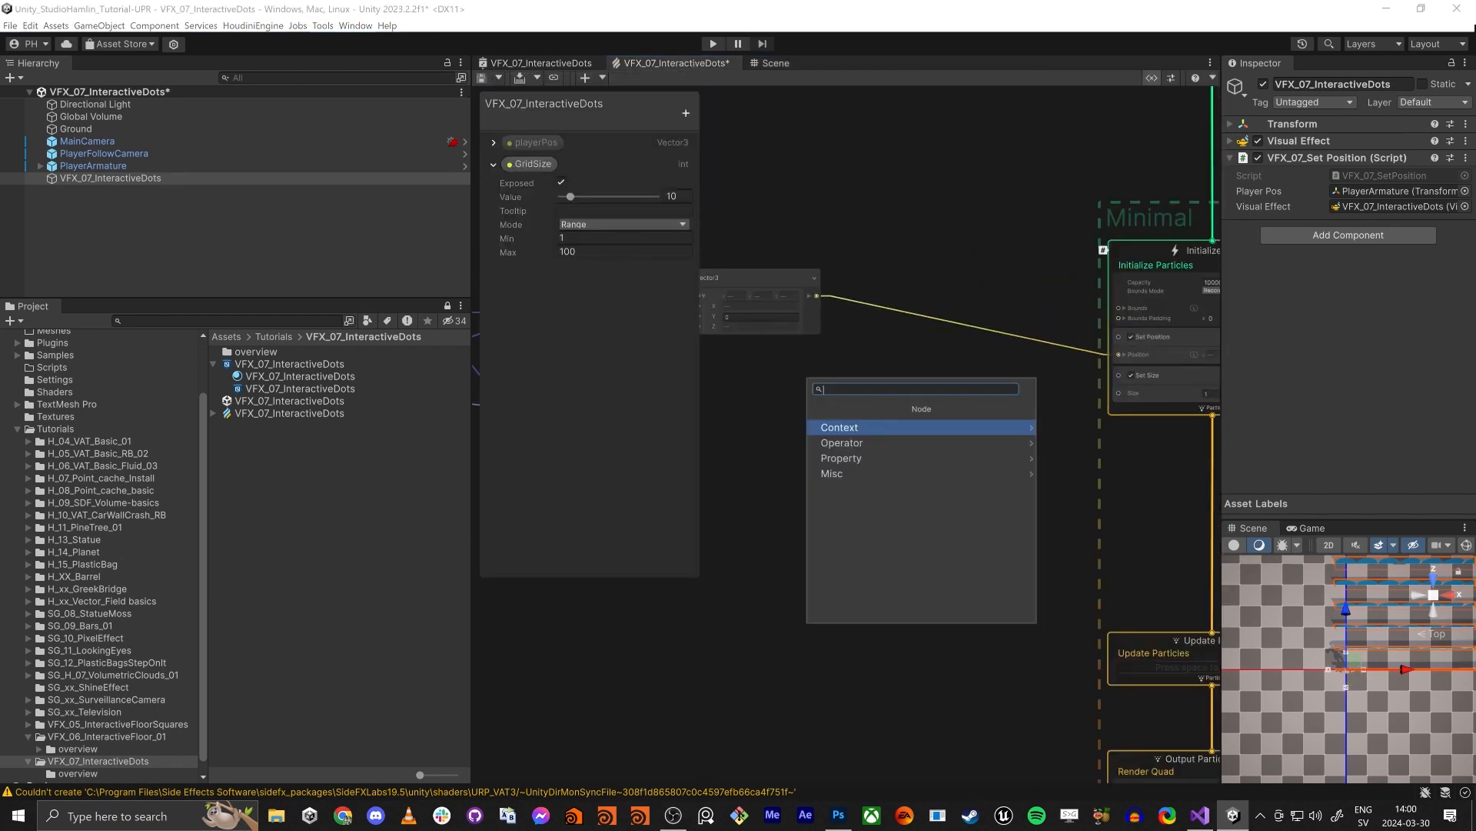
pyautogui.click(955, 322)
pyautogui.moveTo(929, 191); pyautogui.dragTo(829, 311, button='middle')
pyautogui.scroll(6, 983, 432)
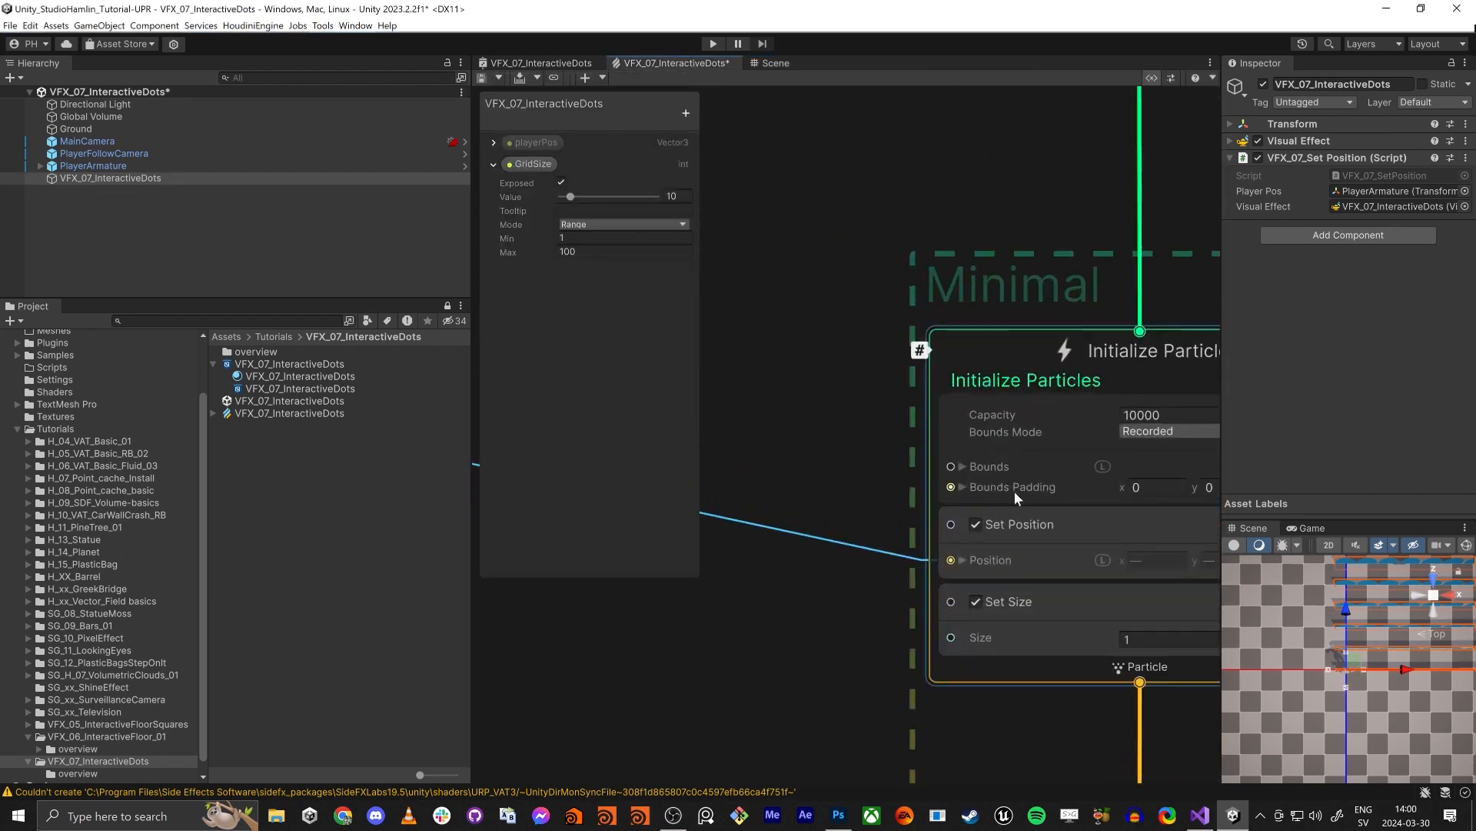
pyautogui.click(935, 466)
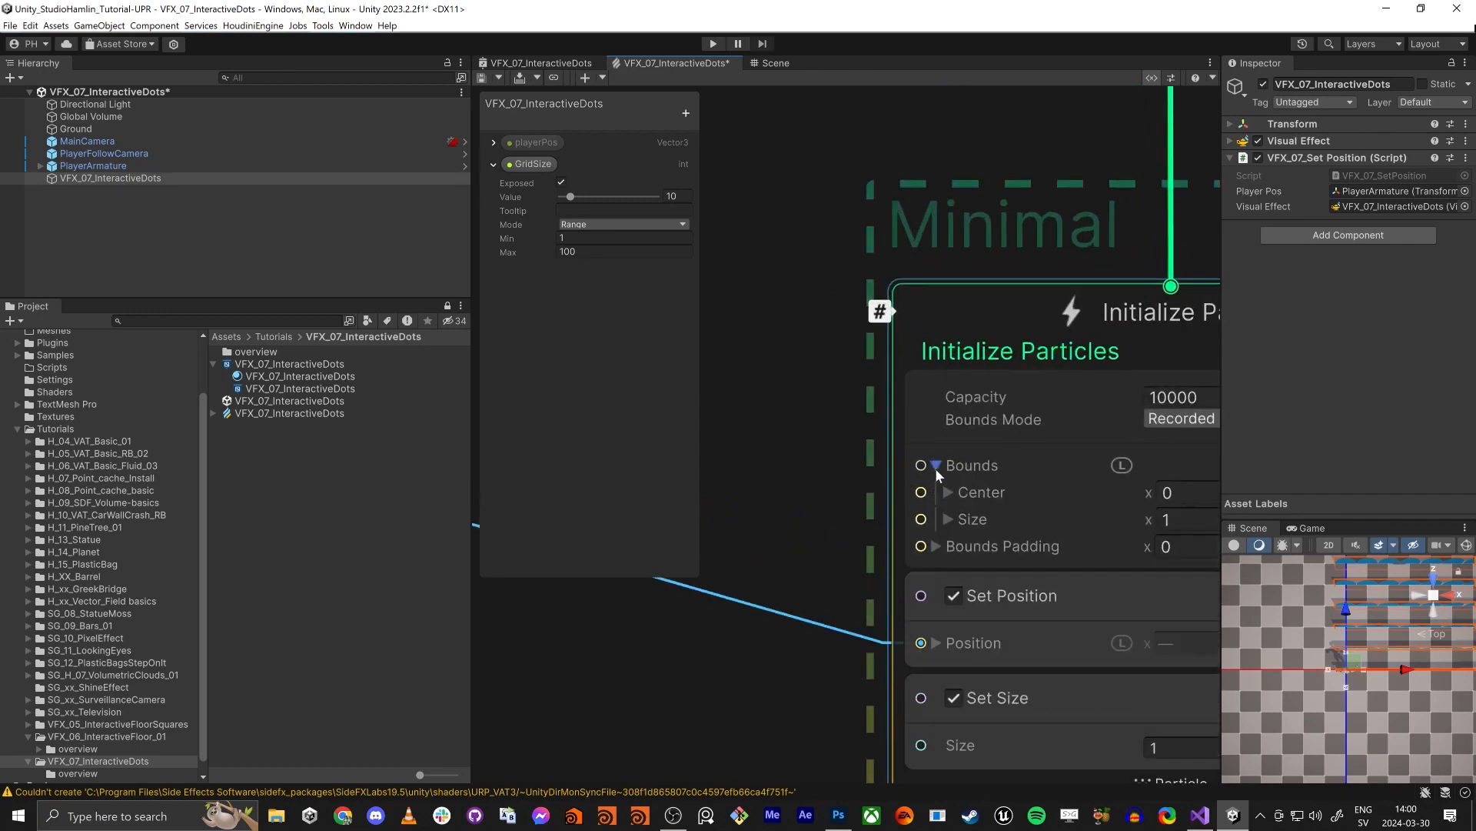
pyautogui.scroll(-2, 769, 476)
pyautogui.scroll(-1, 723, 462)
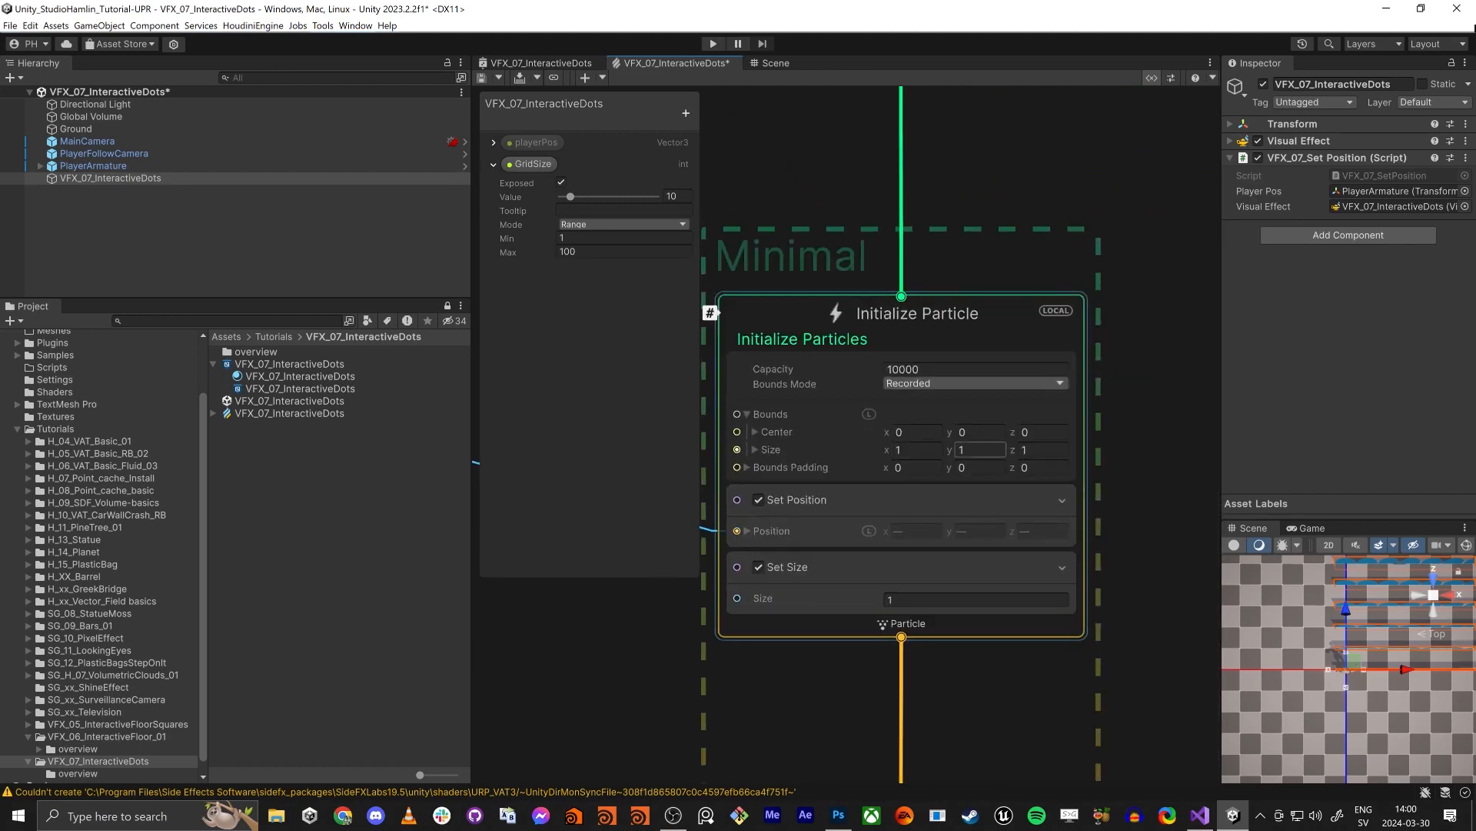
# - Set the Bounds Size of the Initialize Particle context to 10 on X, Y and Z
pyautogui.click(915, 449)
pyautogui.write('10')
pyautogui.press('Return')
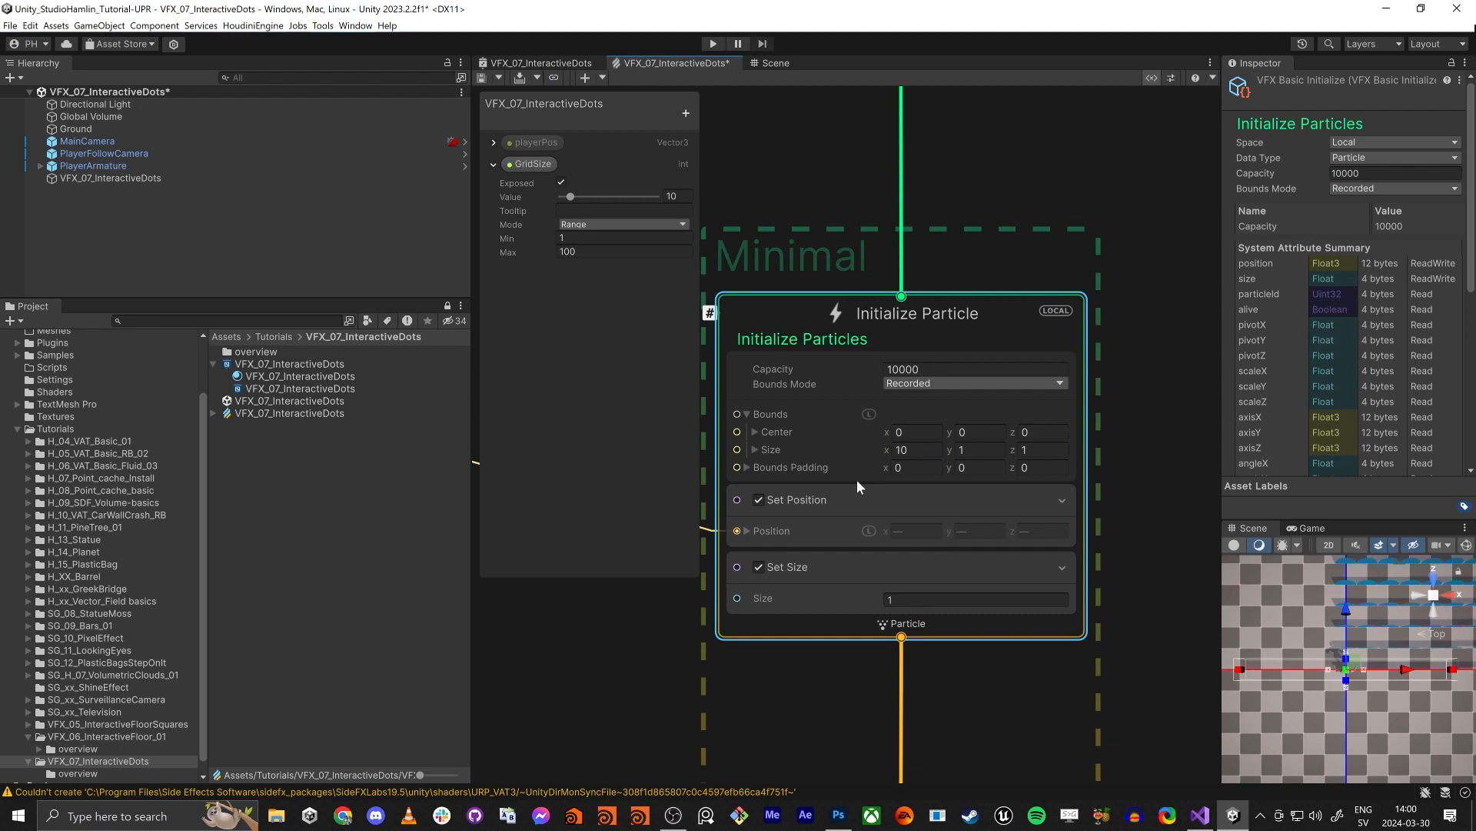
pyautogui.click(978, 449)
pyautogui.press('Tab')
pyautogui.hotkey('shift', 'Tab')
pyautogui.write('10')
pyautogui.press('Tab')
pyautogui.write('10')
pyautogui.press('Tab')
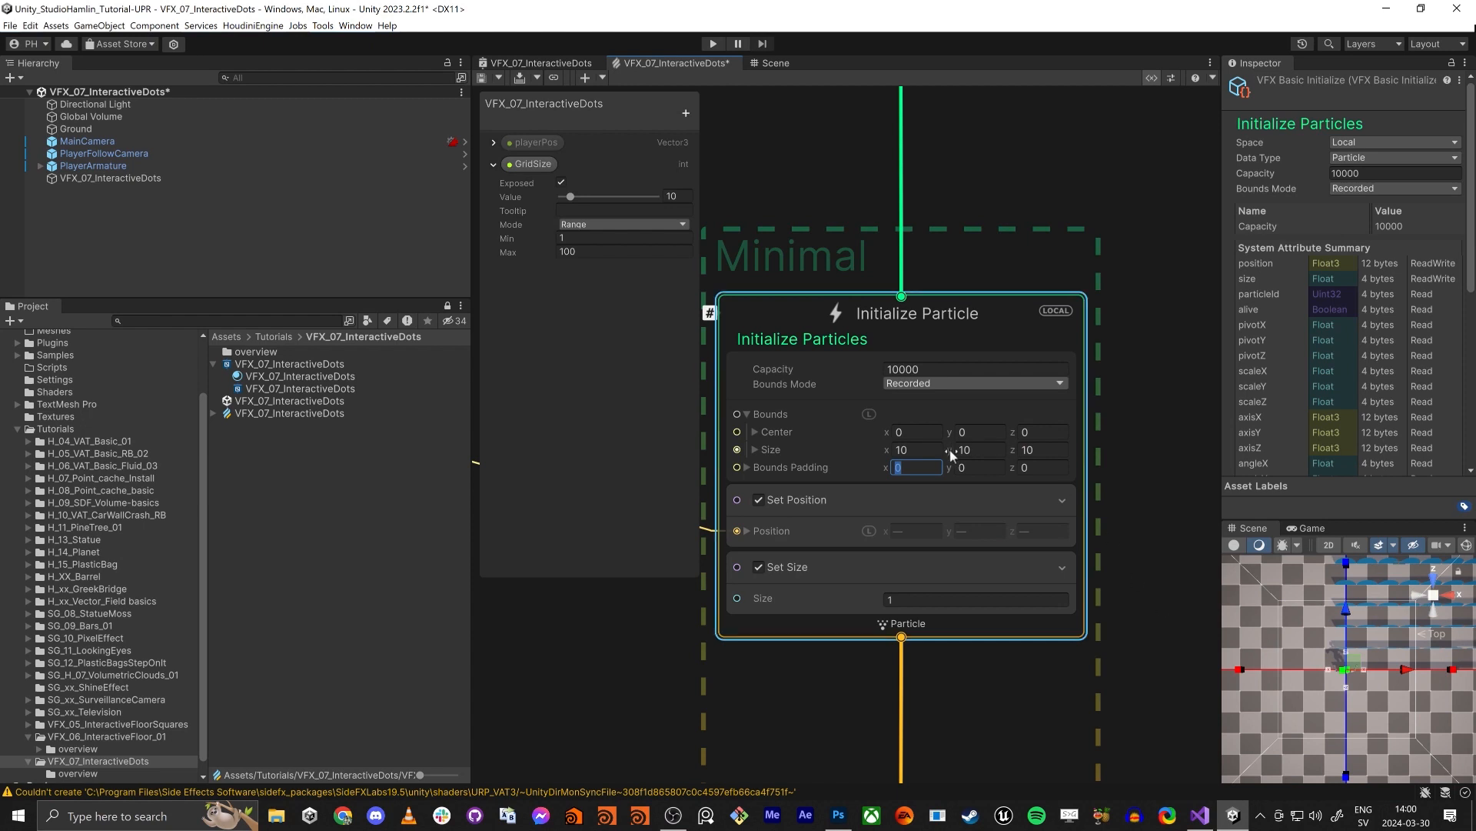
# - Raise the Y value of the Bounds Size to 24.9, try a negative value, and undo the last change
pyautogui.moveTo(952, 454); pyautogui.dragTo(1206, 589)
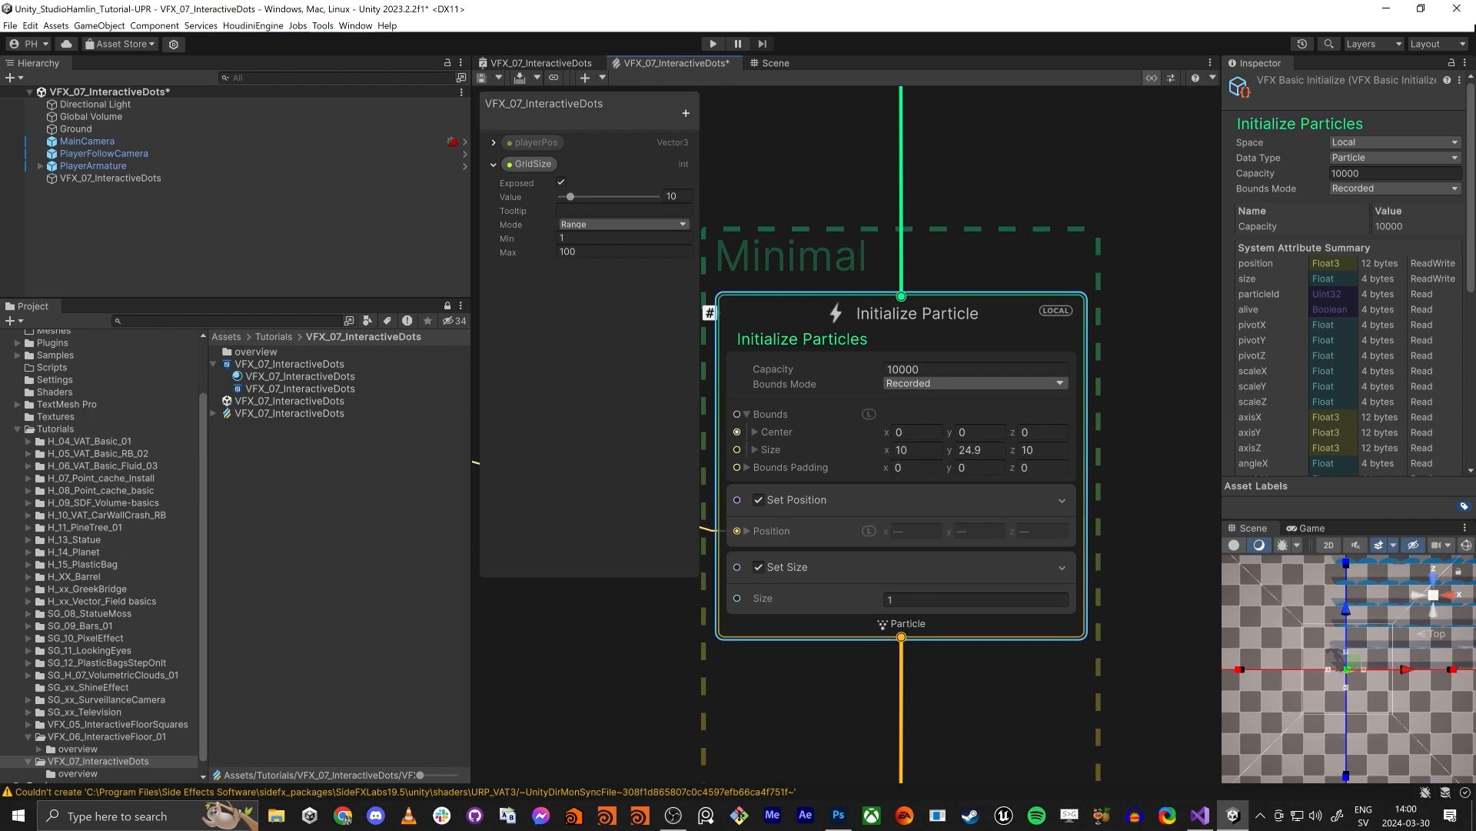
pyautogui.moveTo(951, 452); pyautogui.dragTo(454, 444)
pyautogui.hotkey('ctrl', 'z')
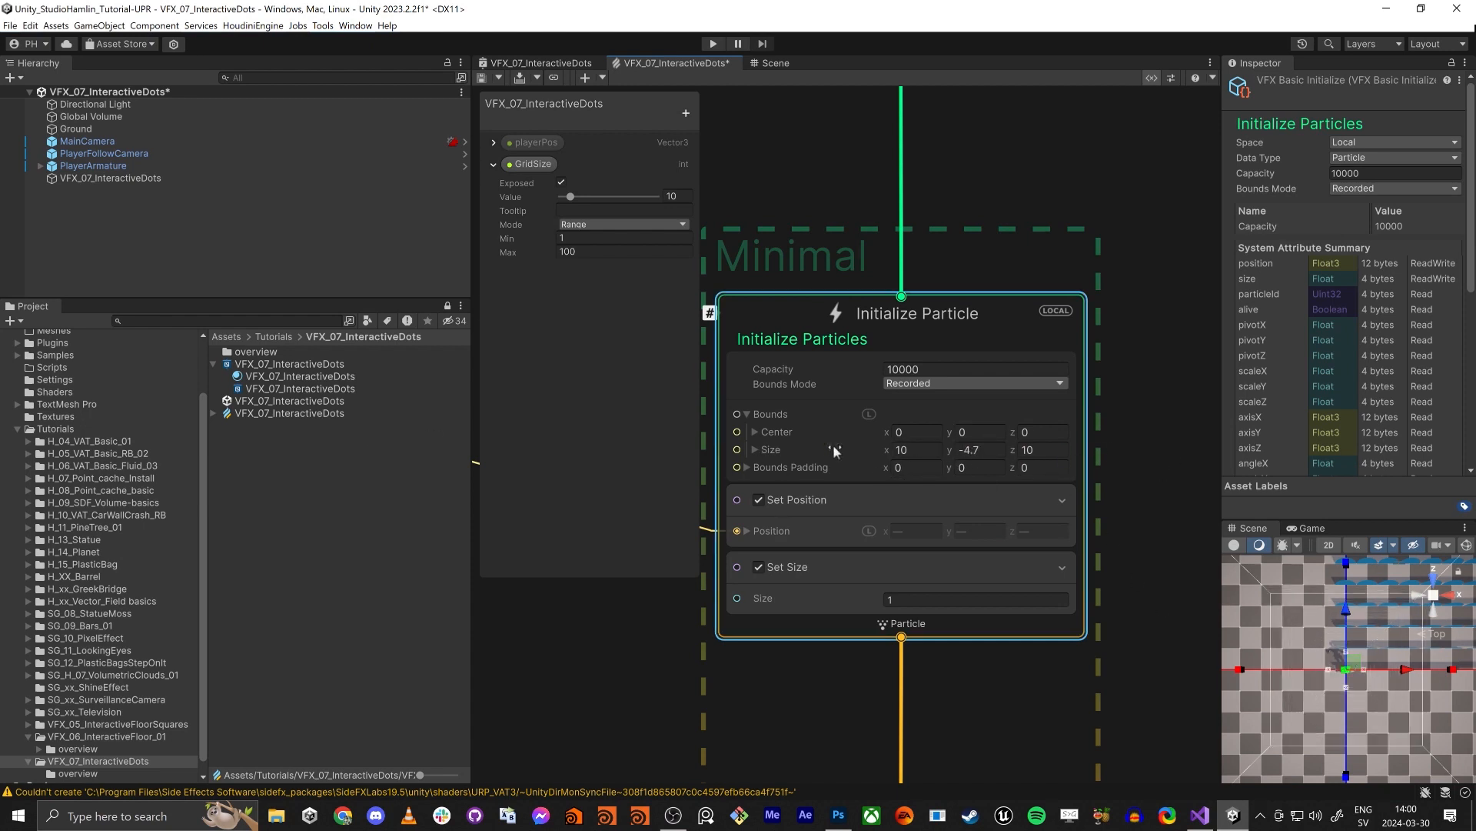
# - Inspect the orientation of the dots around the player in the Scene view and return to the VFX graph
pyautogui.click(761, 63)
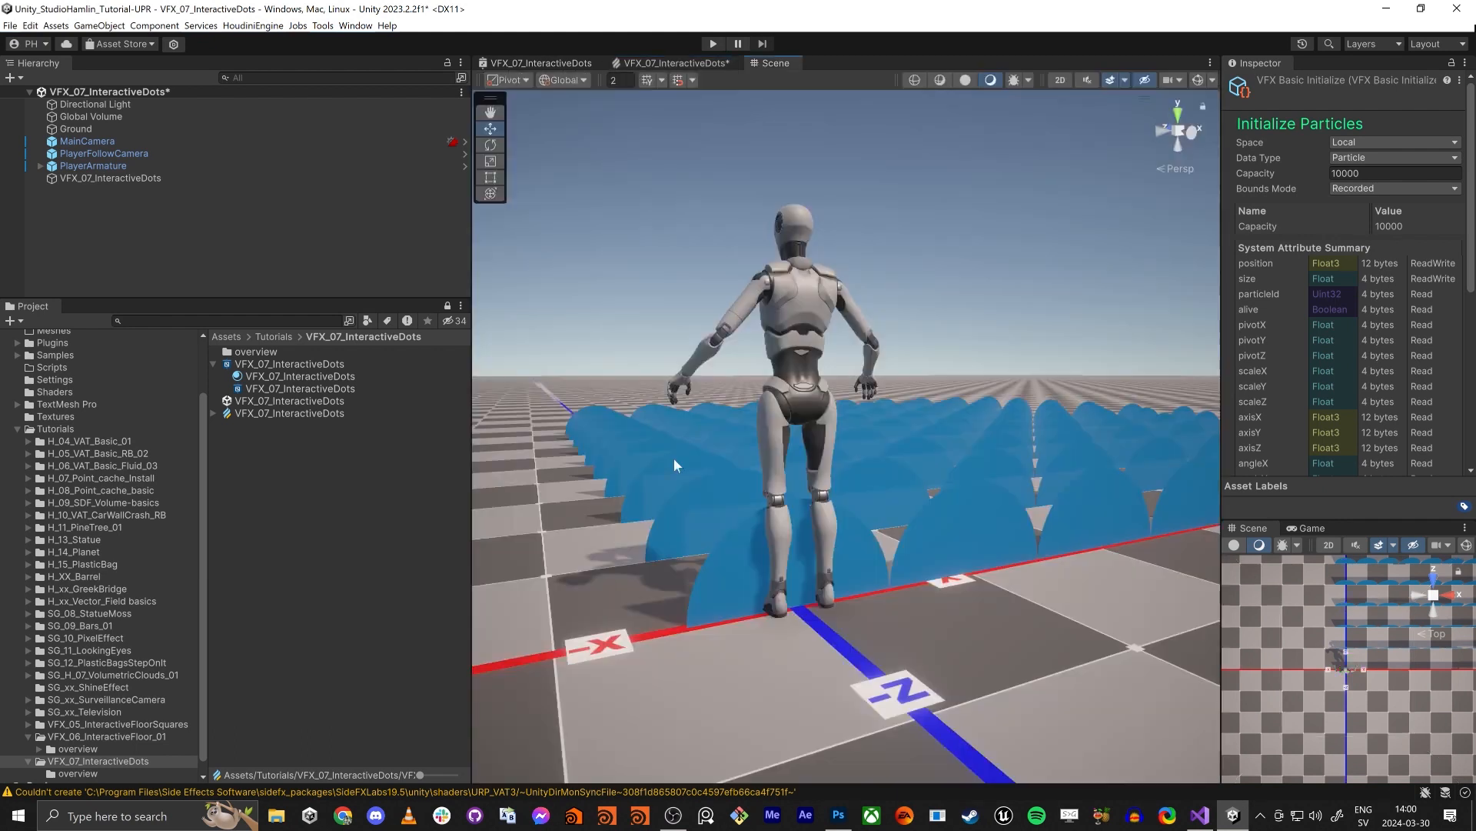
pyautogui.moveTo(673, 458); pyautogui.dragTo(646, 547, button='right')
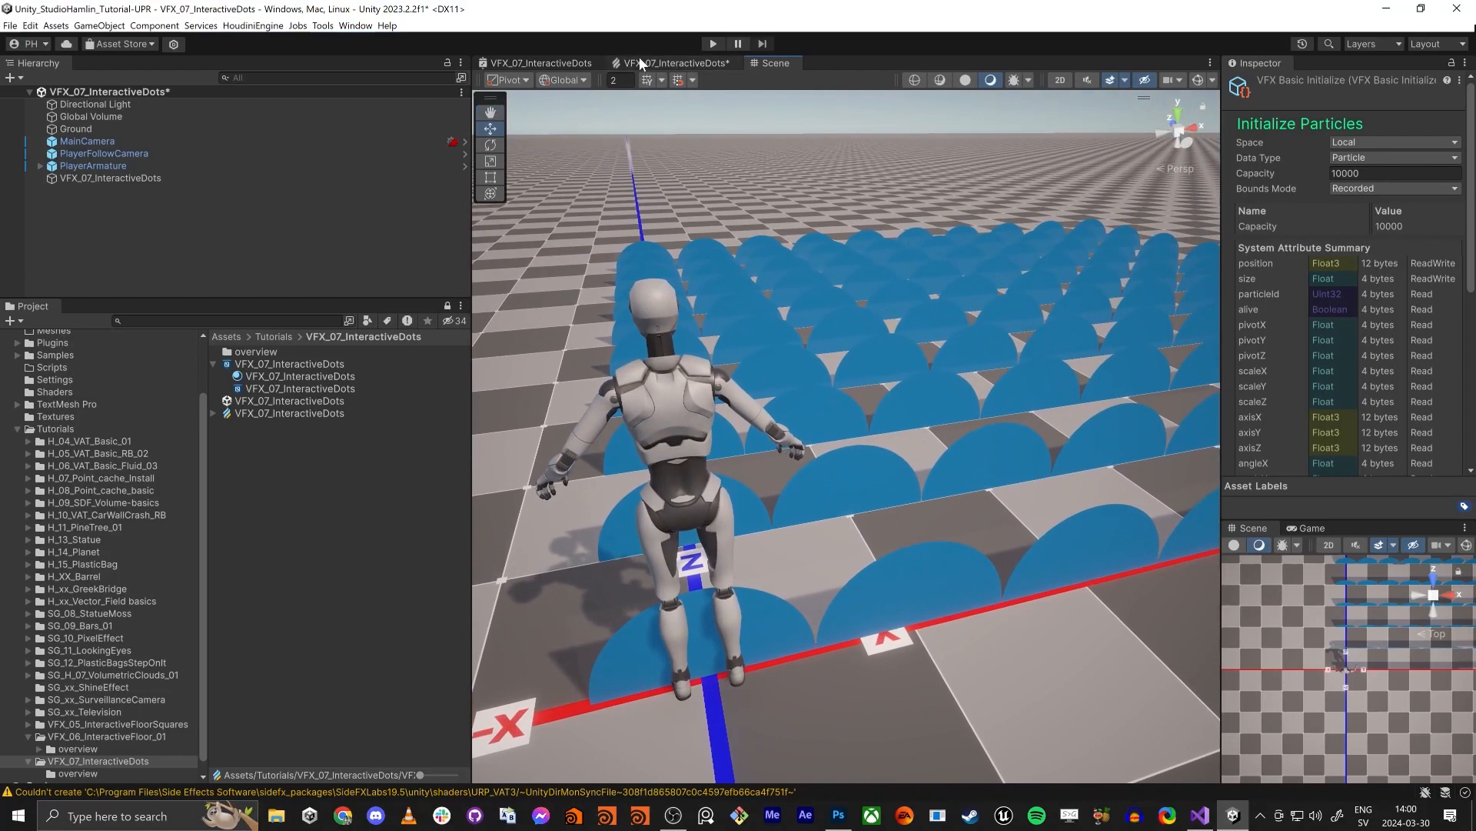
pyautogui.click(662, 63)
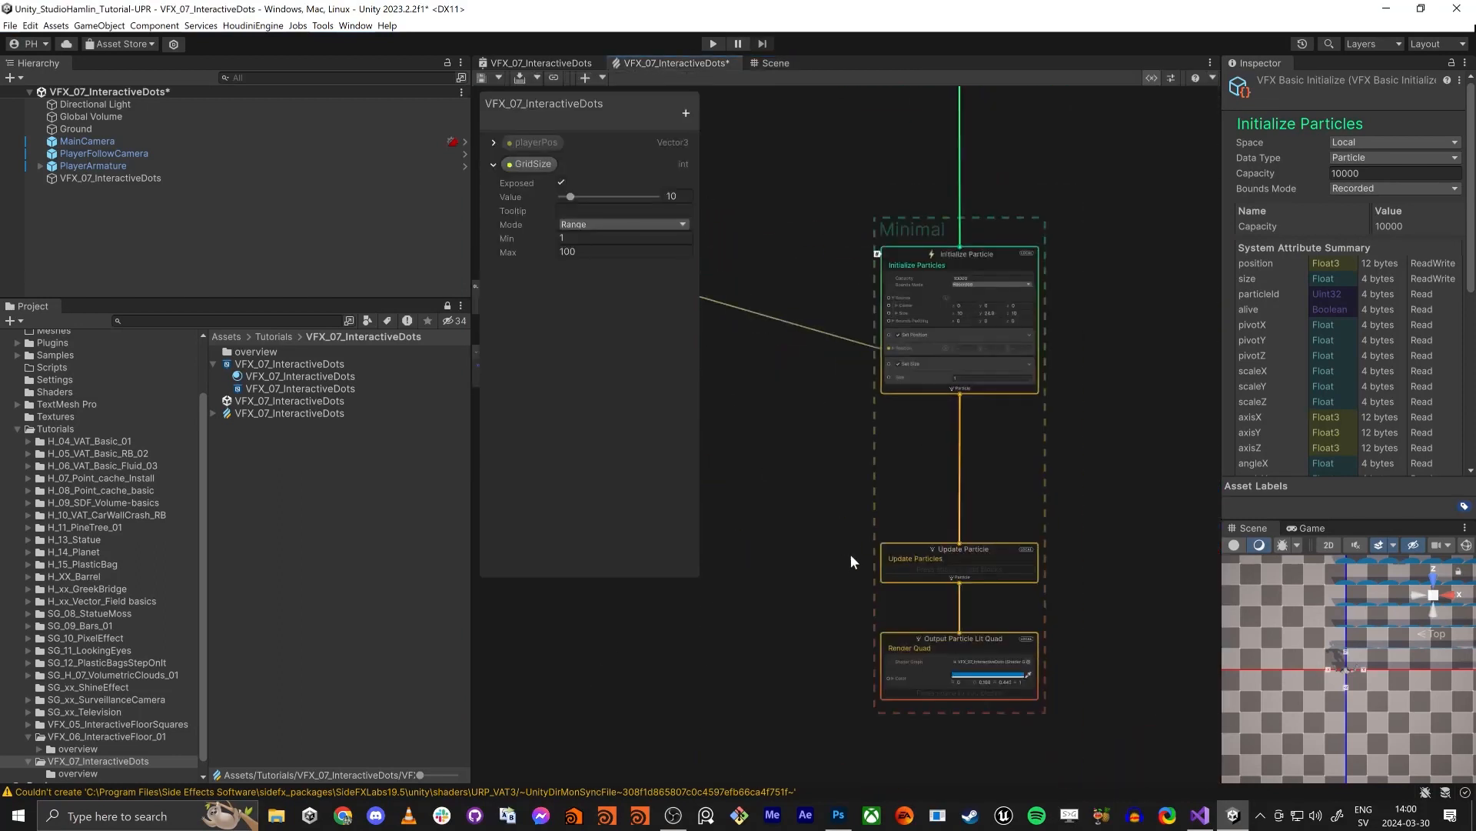
pyautogui.scroll(5, 949, 514)
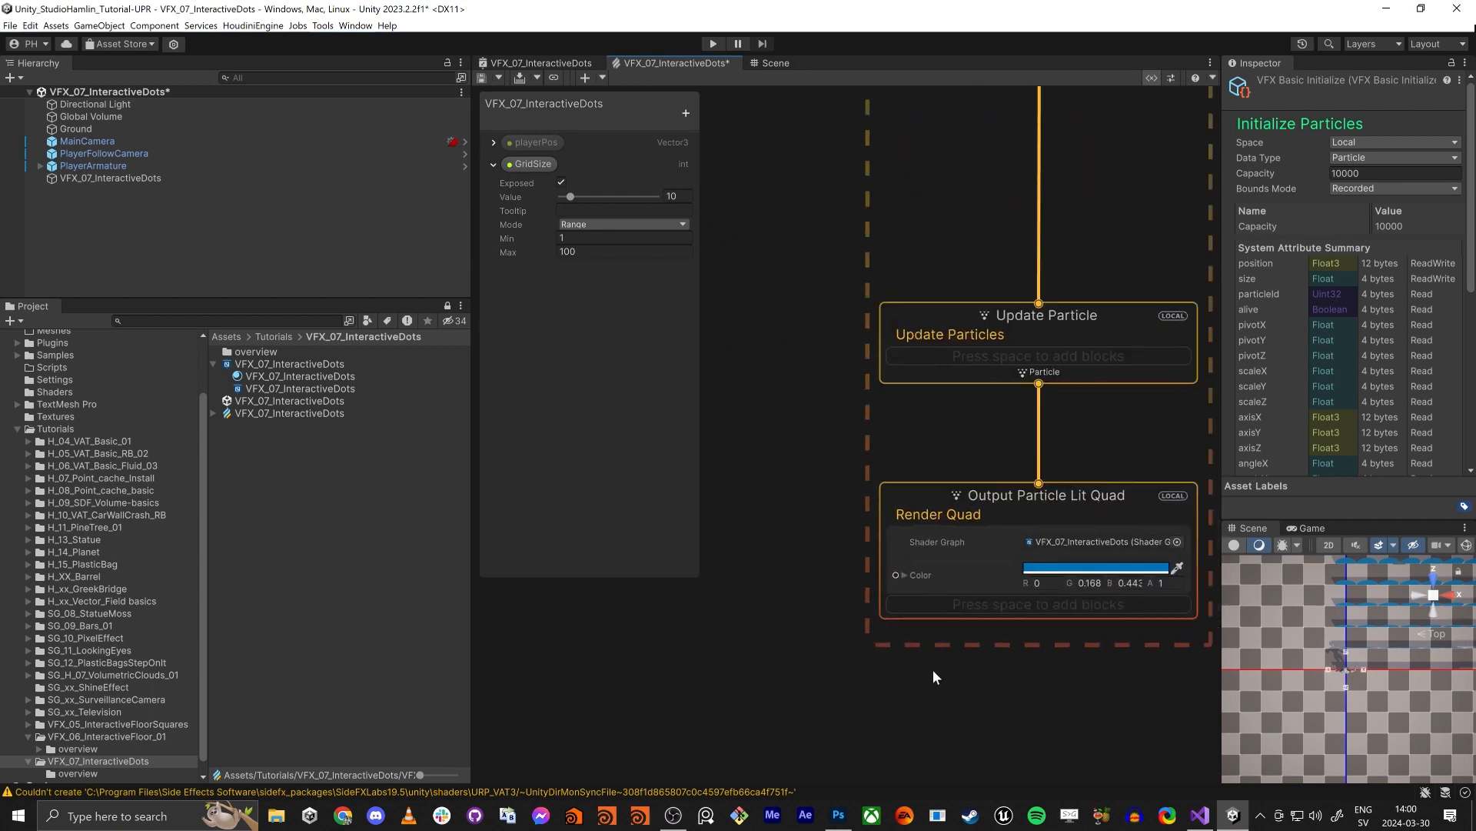
pyautogui.click(935, 431)
pyautogui.press('space')
pyautogui.write('se')
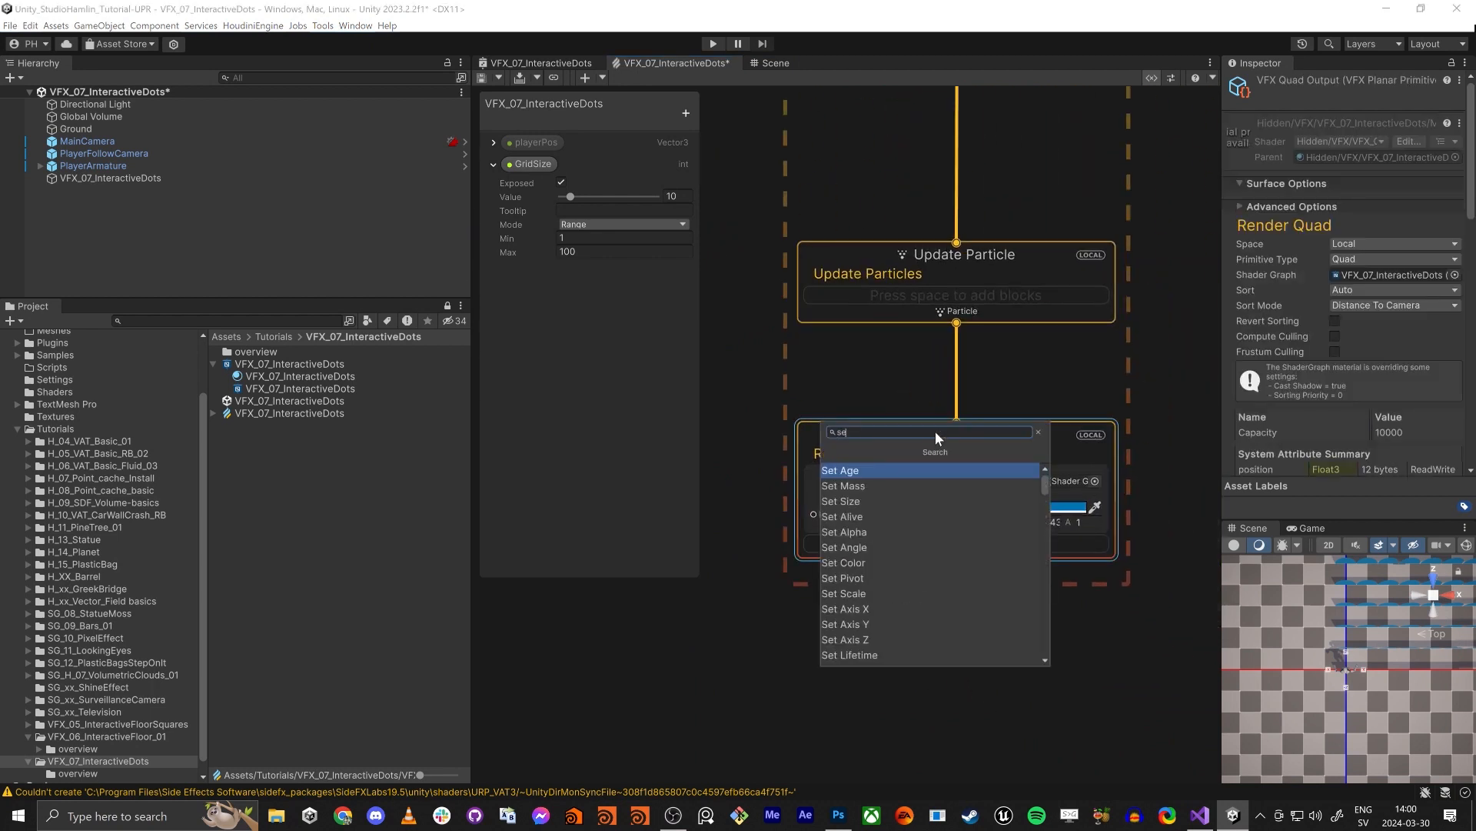
pyautogui.write('t angl')
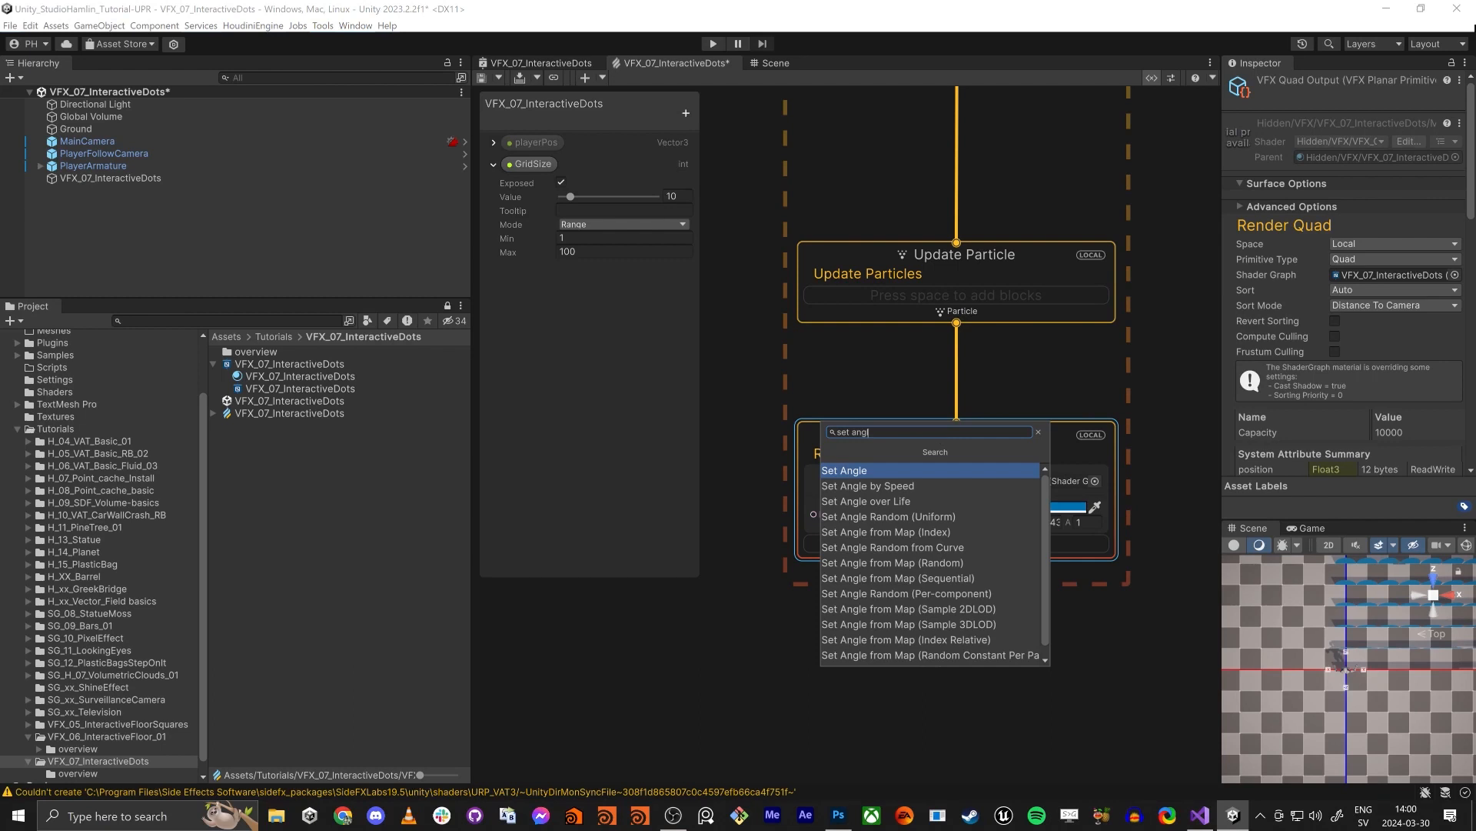
pyautogui.press('Escape')
pyautogui.press('Escape')
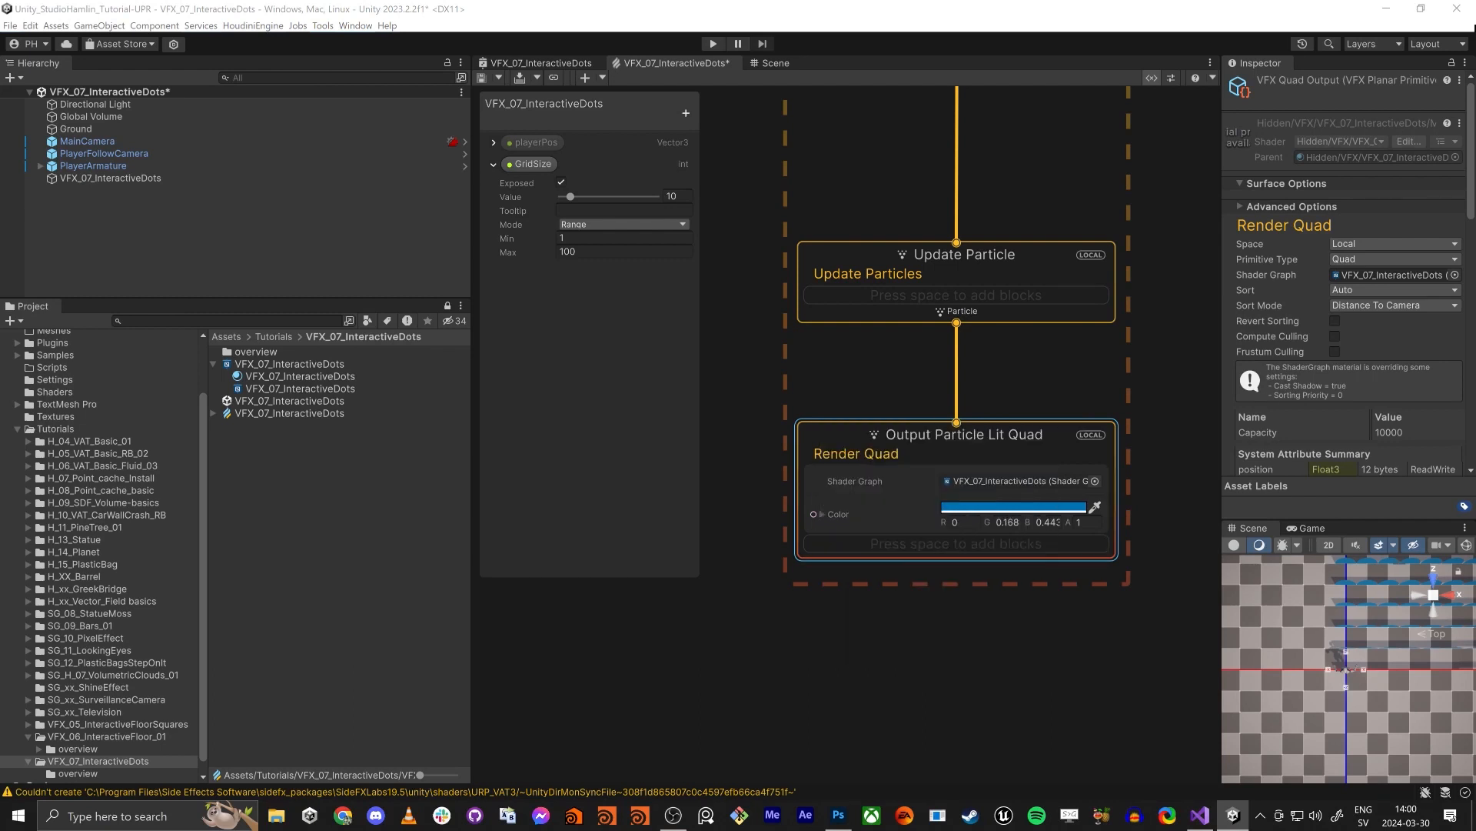
pyautogui.press('space')
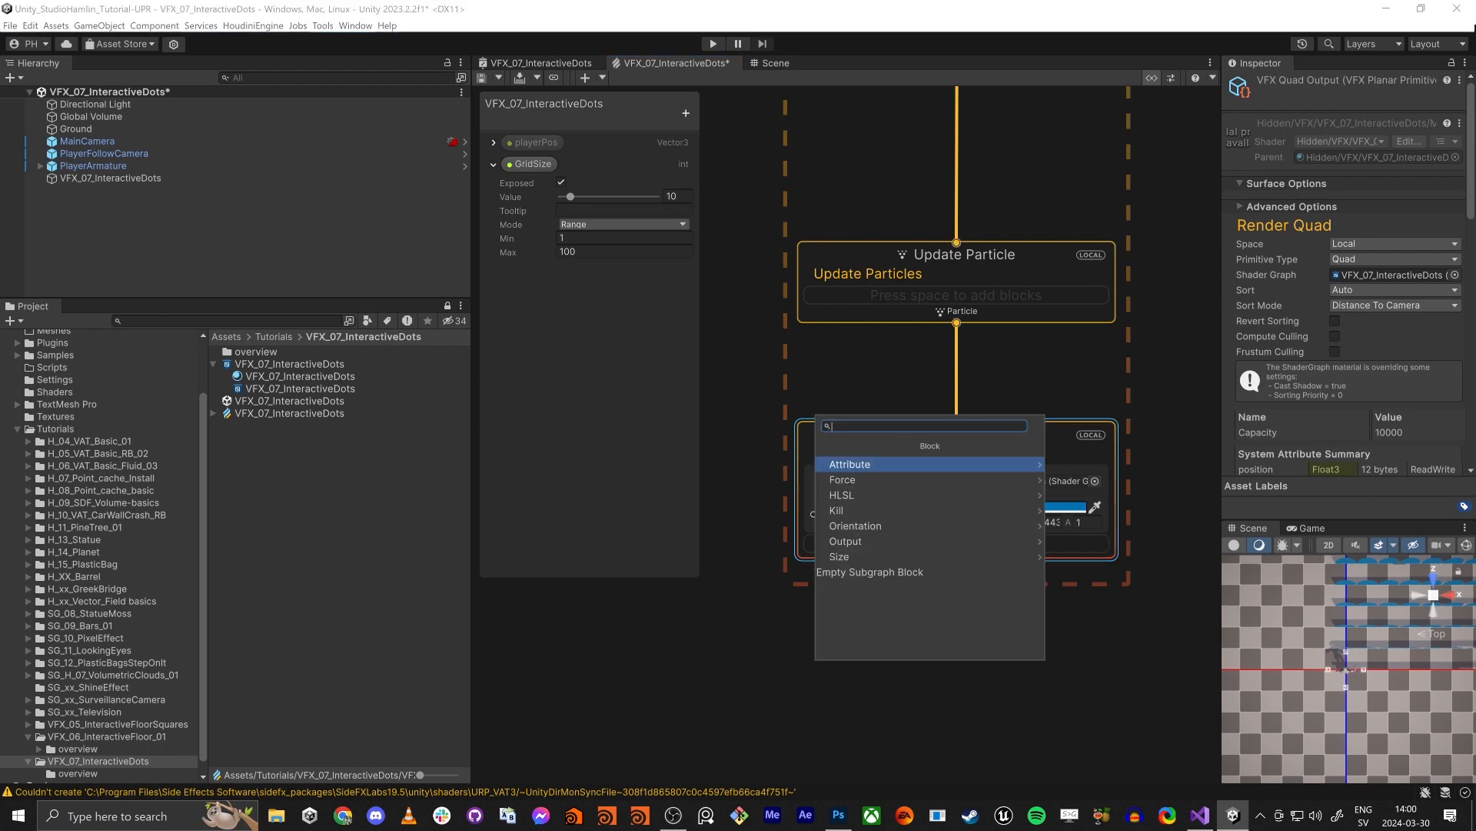
pyautogui.write('p')
pyautogui.press('Escape')
pyautogui.press('Escape')
# - Add an Orient block to the Output Particle Lit Quad context
pyautogui.moveTo(859, 363); pyautogui.dragTo(930, 430)
pyautogui.press('space')
pyautogui.write('orien')
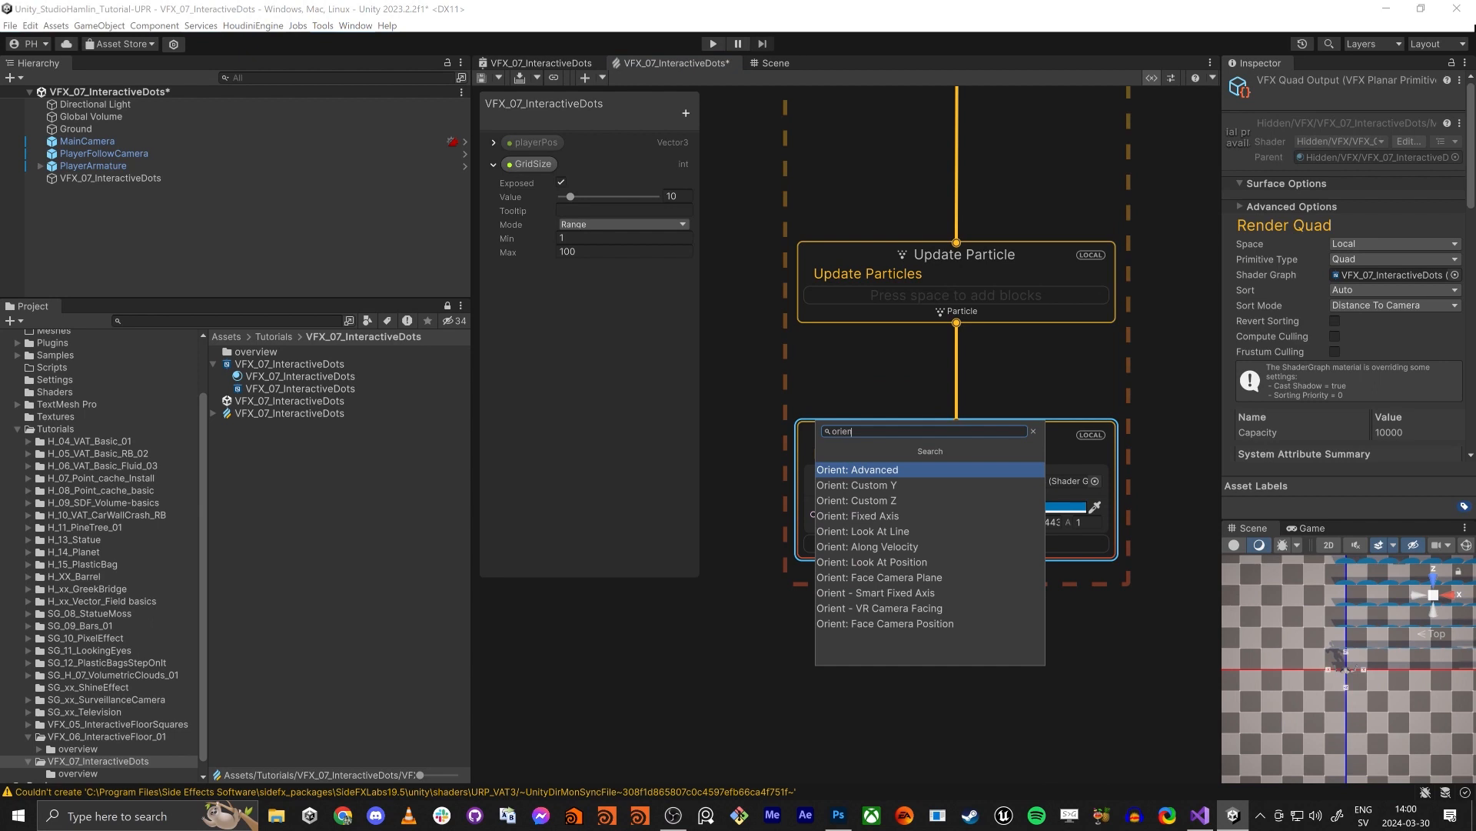
pyautogui.press('Escape')
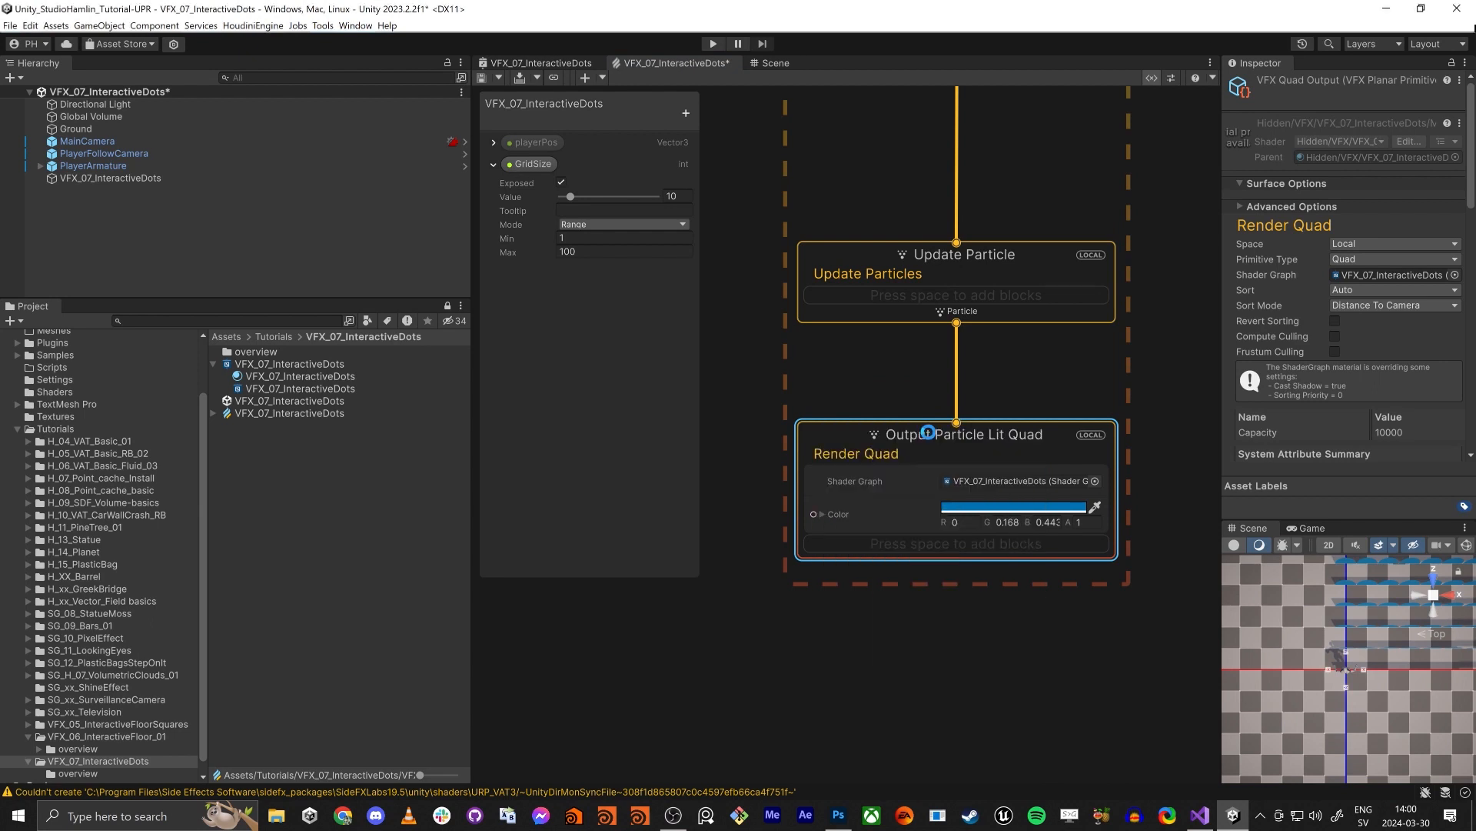
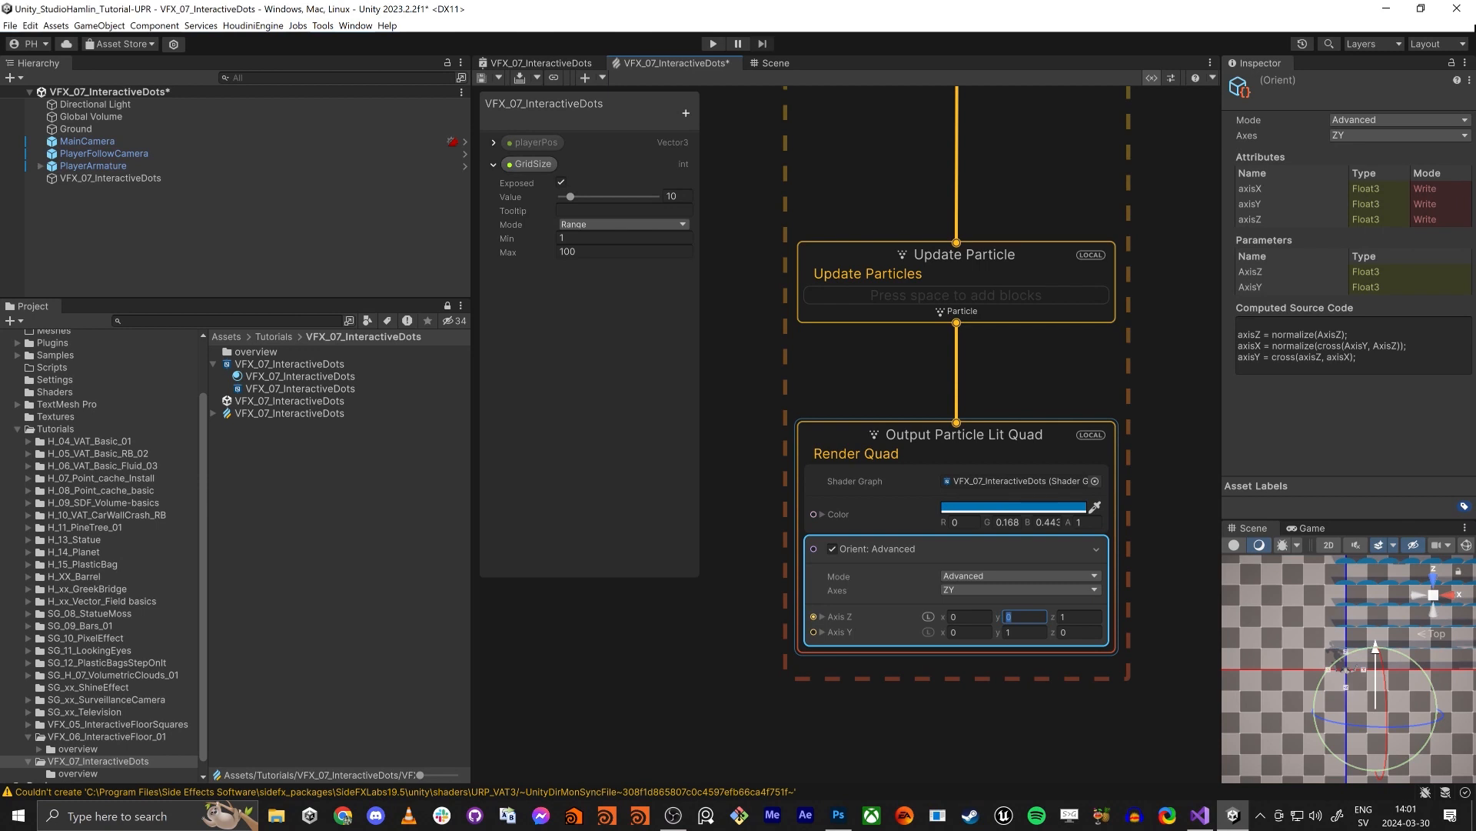
# - Set the Orient block's Axis Z to 0, 1, 0 and its Axis Y to 0, 0, 1
pyautogui.write('1')
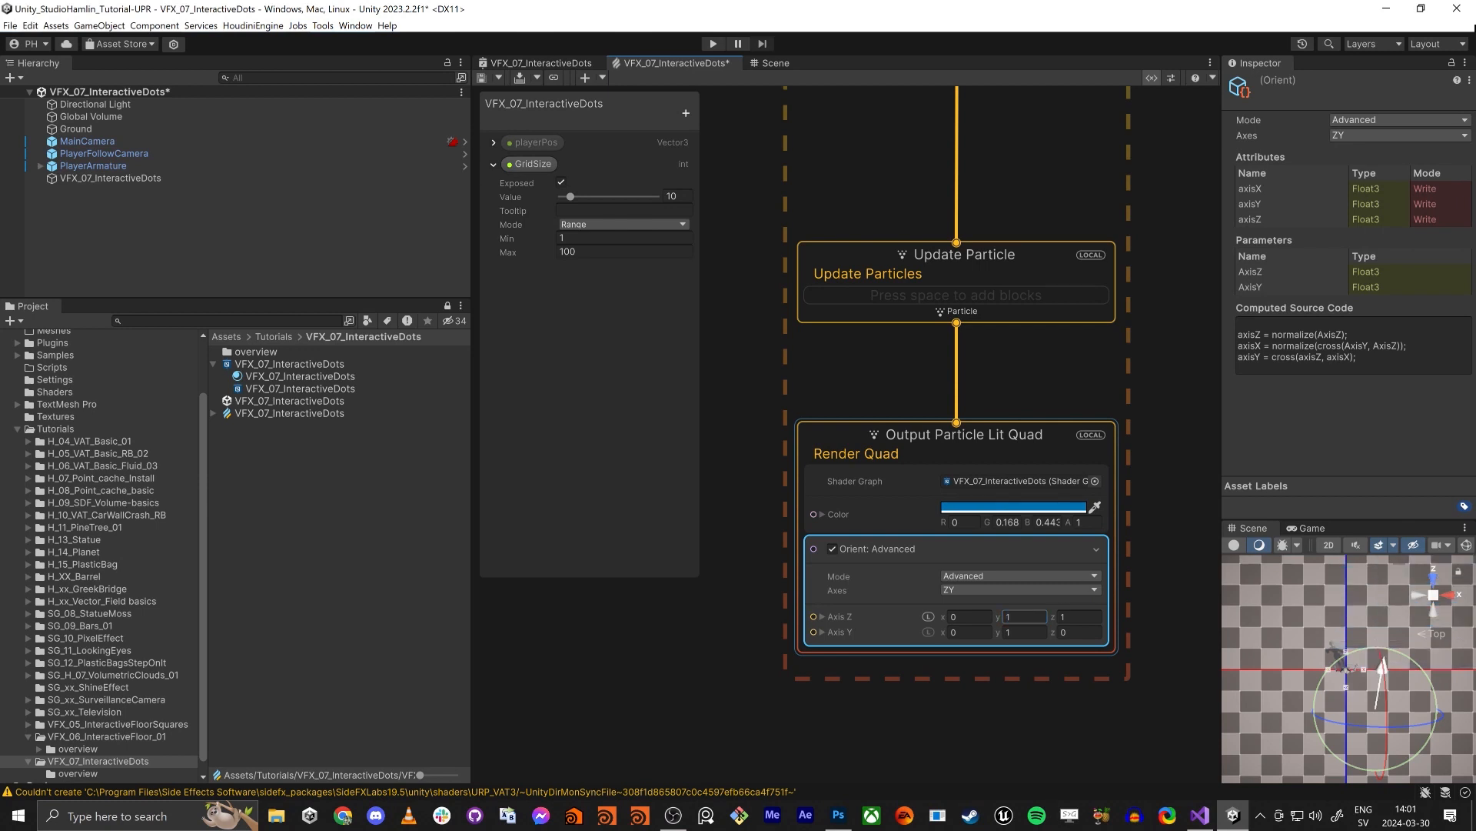
pyautogui.press('Tab')
pyautogui.write('0')
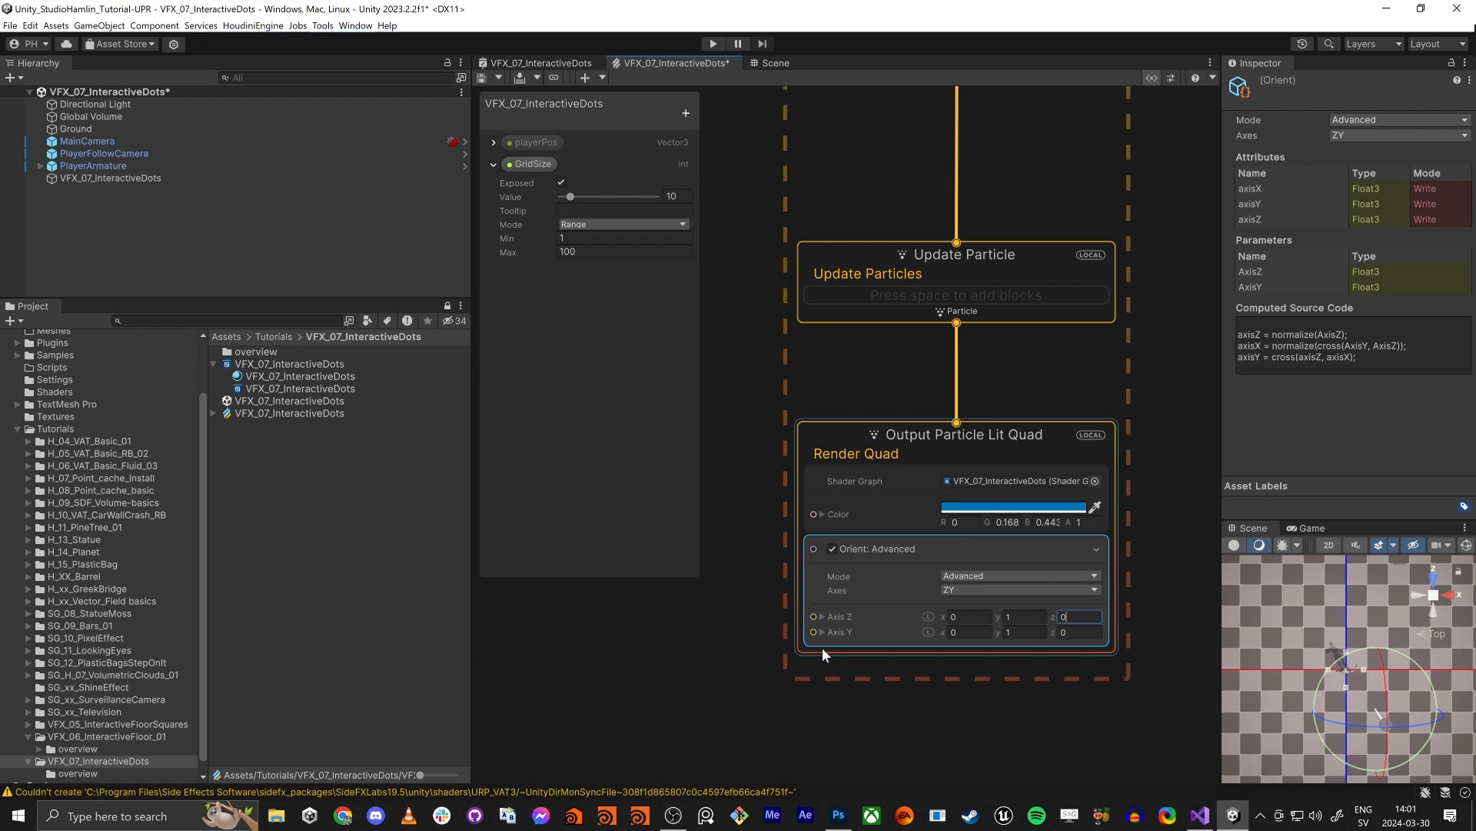
pyautogui.press('Tab')
pyautogui.press('Tab')
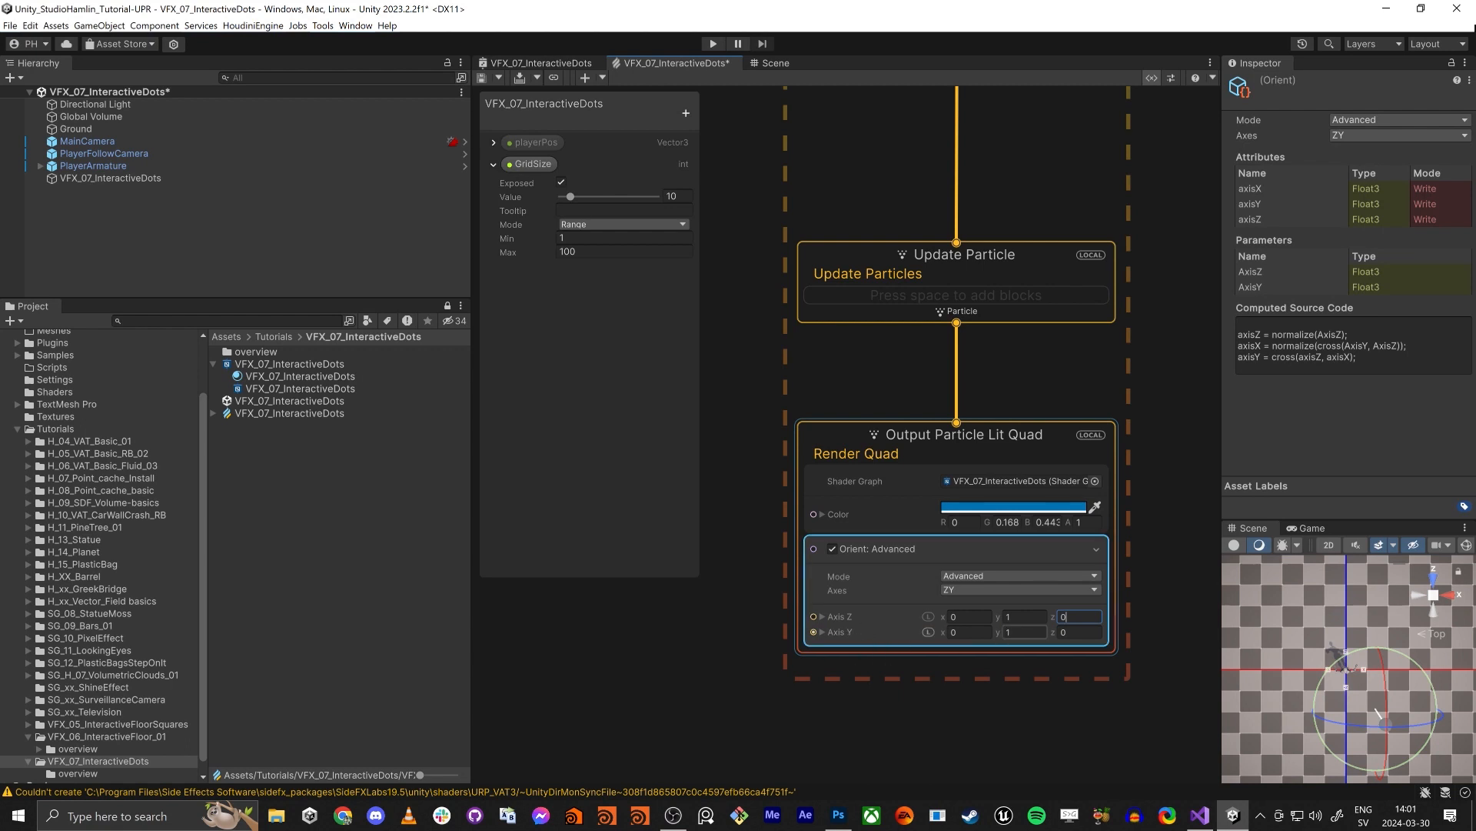
pyautogui.write('0')
pyautogui.press('Tab')
pyautogui.write('1')
pyautogui.press('Return')
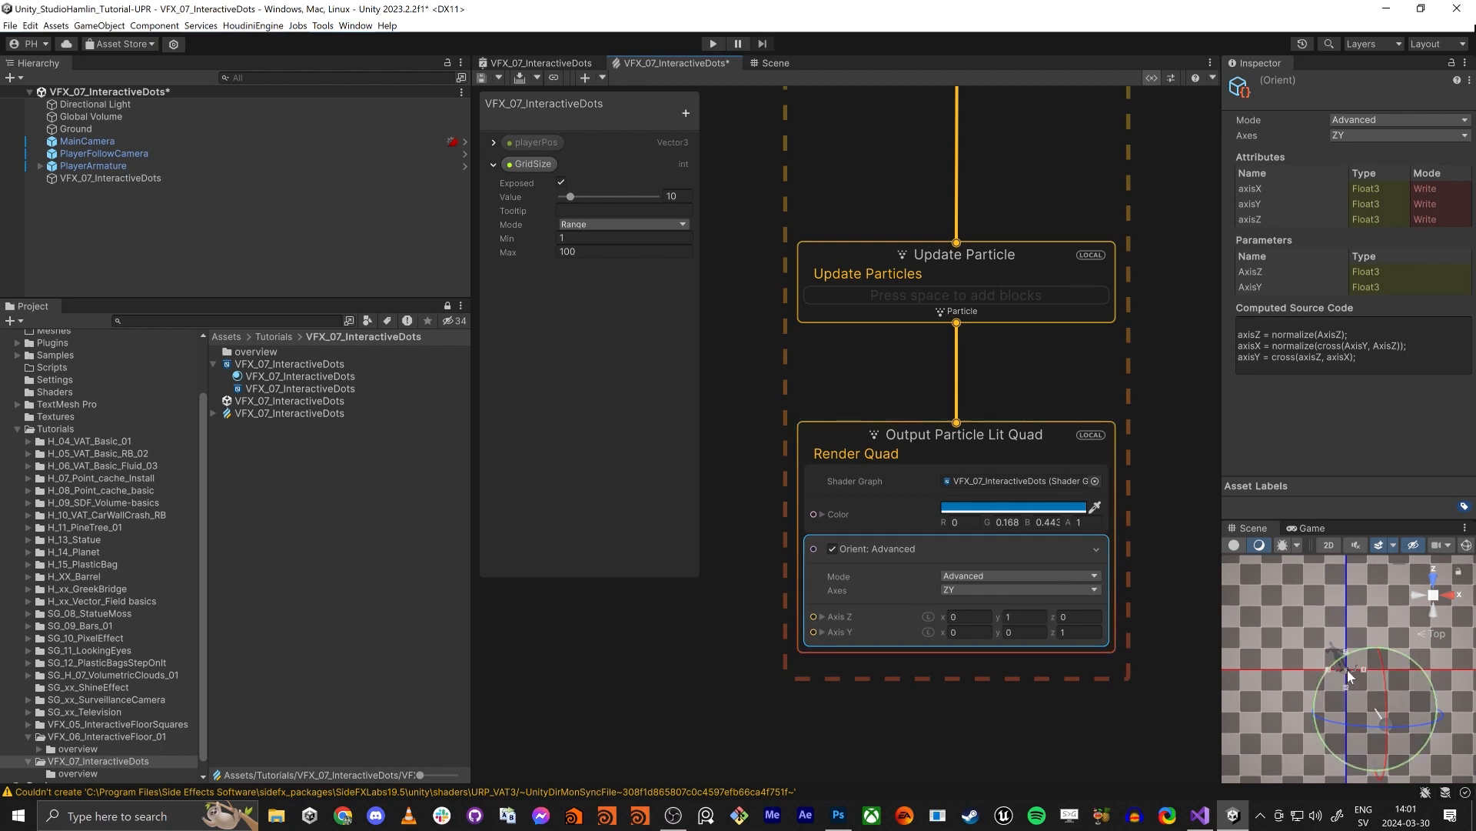
# - Inspect from several angles in the Scene view which way the dots around the player are facing
pyautogui.click(775, 65)
pyautogui.keyDown('alt'); pyautogui.moveTo(693, 461); pyautogui.dragTo(844, 415); pyautogui.keyUp('alt')
pyautogui.scroll(-4, 806, 389)
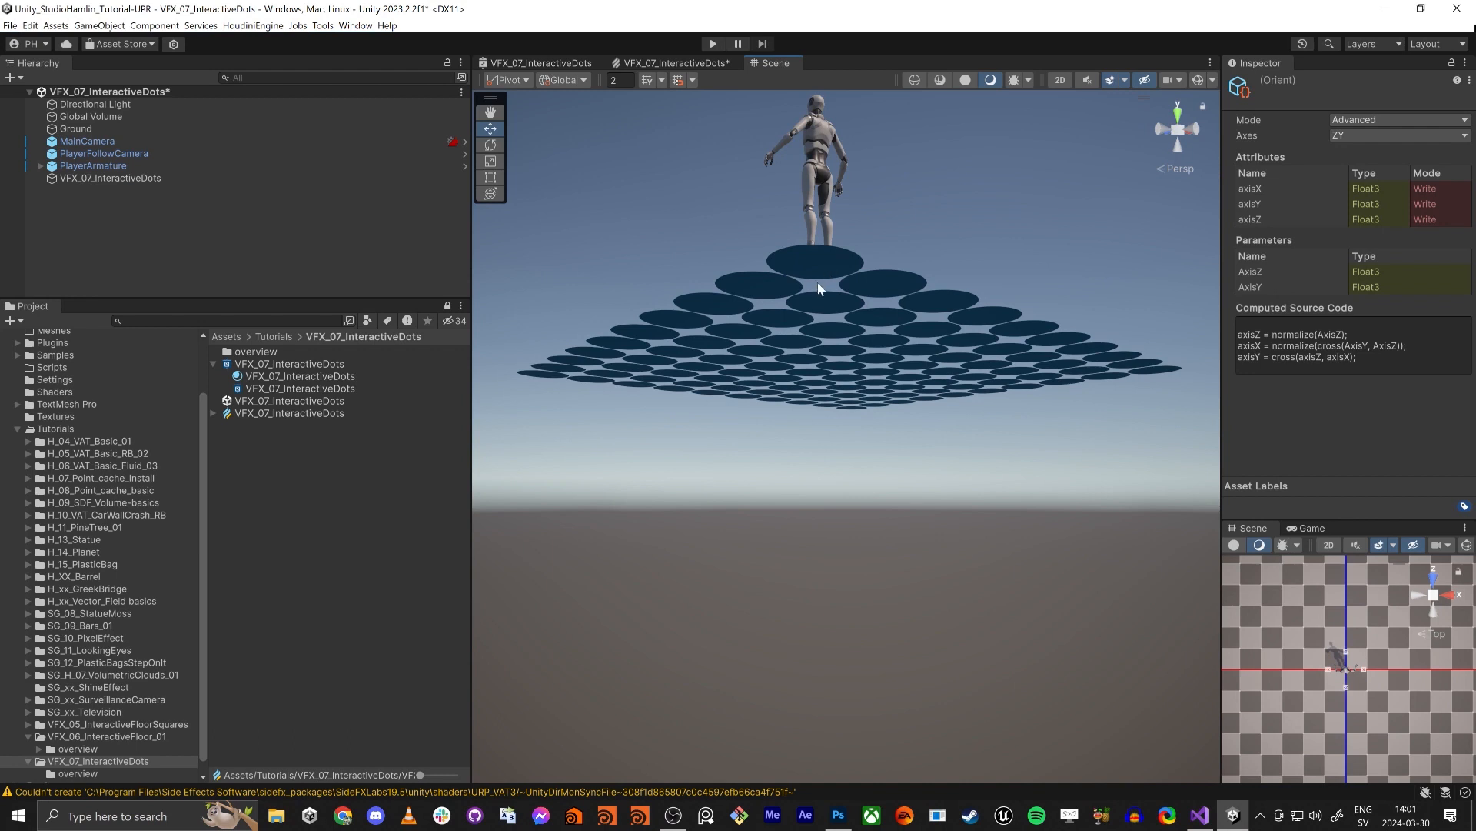
pyautogui.keyDown('alt'); pyautogui.moveTo(818, 286); pyautogui.dragTo(817, 318); pyautogui.keyUp('alt')
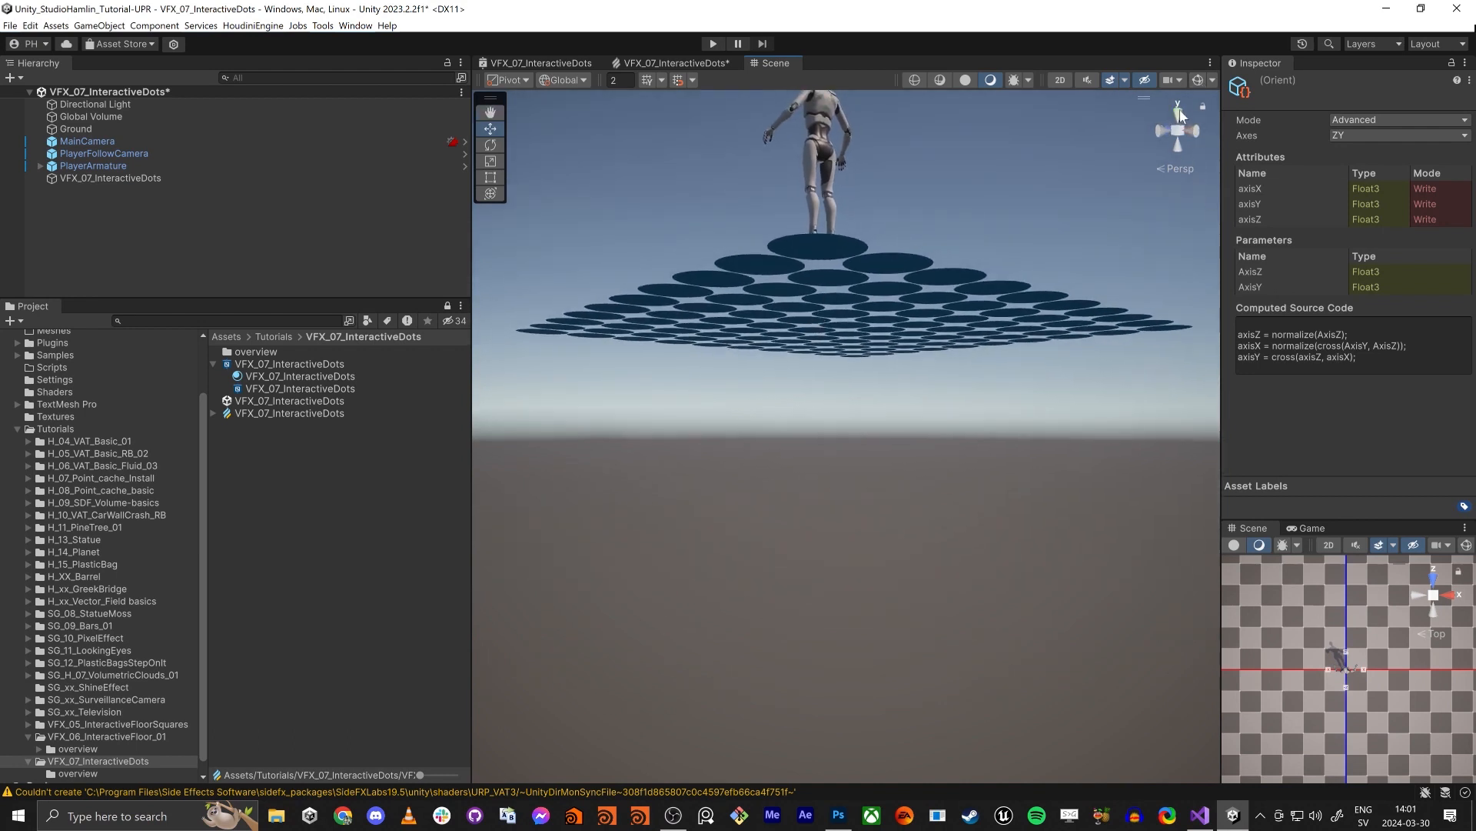
pyautogui.keyDown('alt'); pyautogui.moveTo(1077, 192); pyautogui.dragTo(1055, 266); pyautogui.keyUp('alt')
pyautogui.keyDown('alt'); pyautogui.moveTo(1105, 155); pyautogui.dragTo(888, 192); pyautogui.keyUp('alt')
# - Return to the VFX graph and set the Y component of the Orient block's Axis Z to -1
pyautogui.click(676, 63)
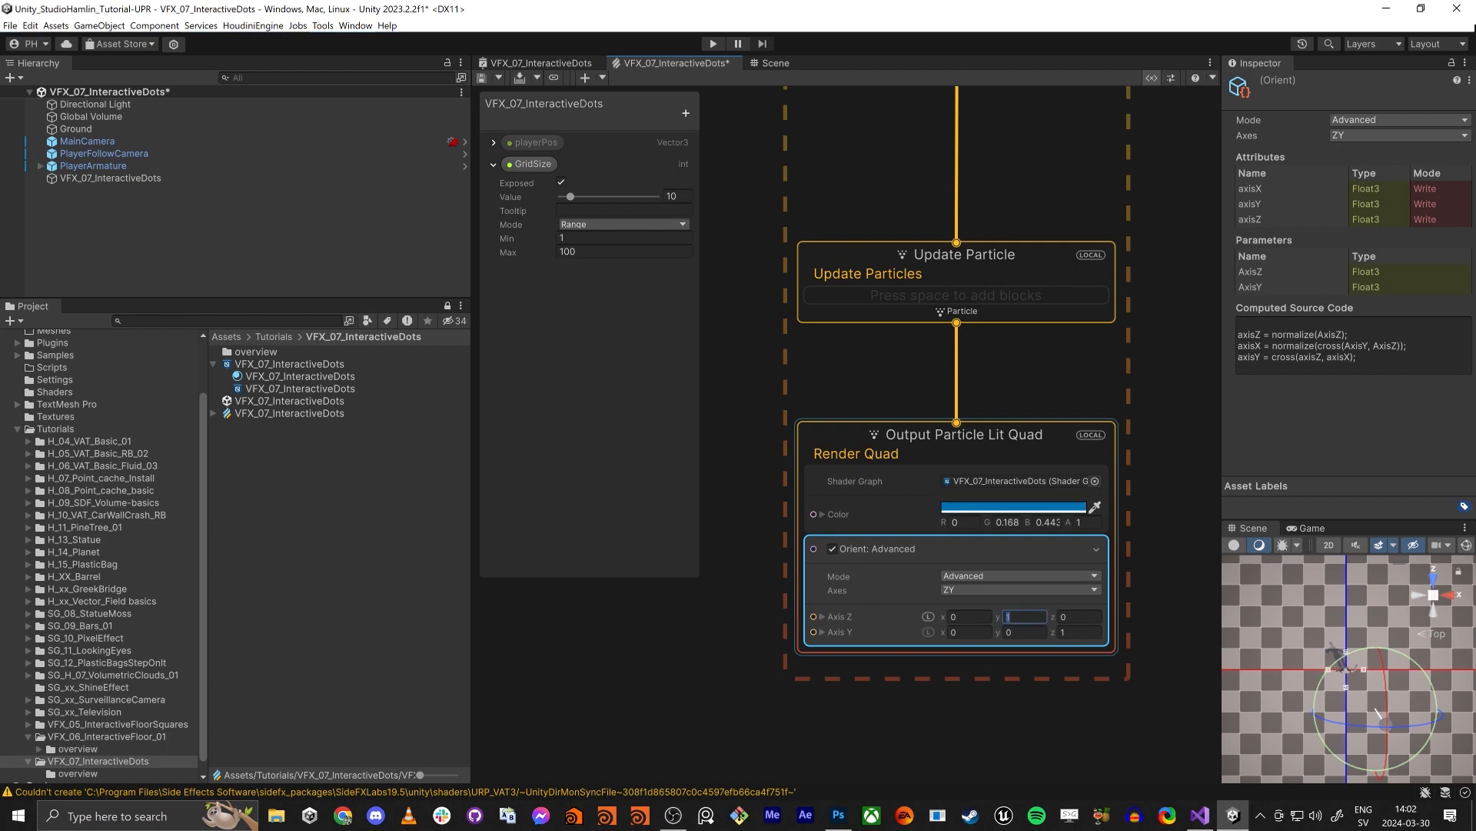
pyautogui.write('-1')
pyautogui.press('Tab')
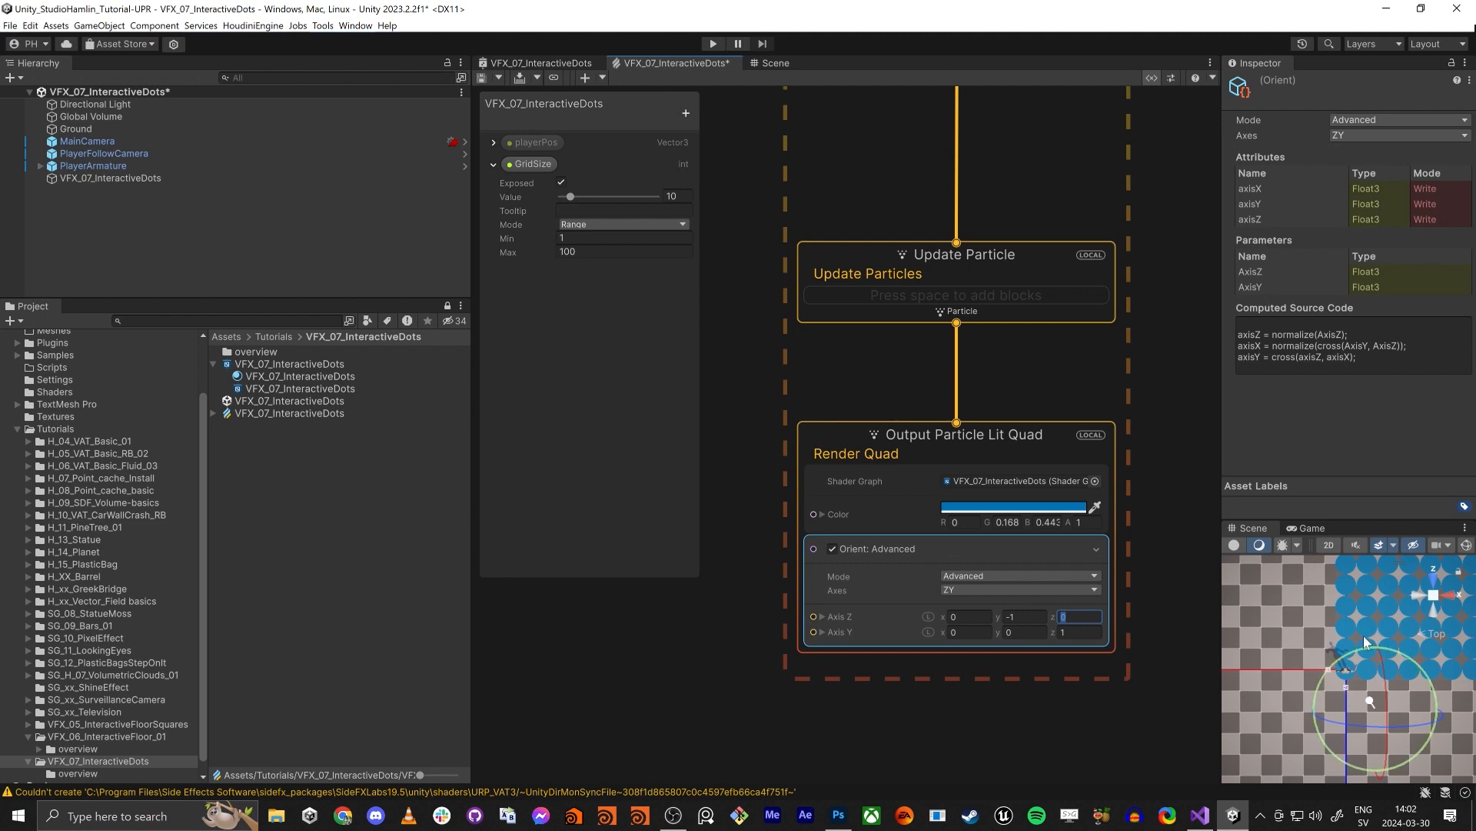
# - Enlarge the VFX graph's work area by narrowing the Hierarchy and Project windows beside it
pyautogui.moveTo(732, 353); pyautogui.dragTo(832, 397, button='middle')
pyautogui.scroll(-1, 832, 397)
pyautogui.click(820, 390)
pyautogui.hotkey('shift', 'space')
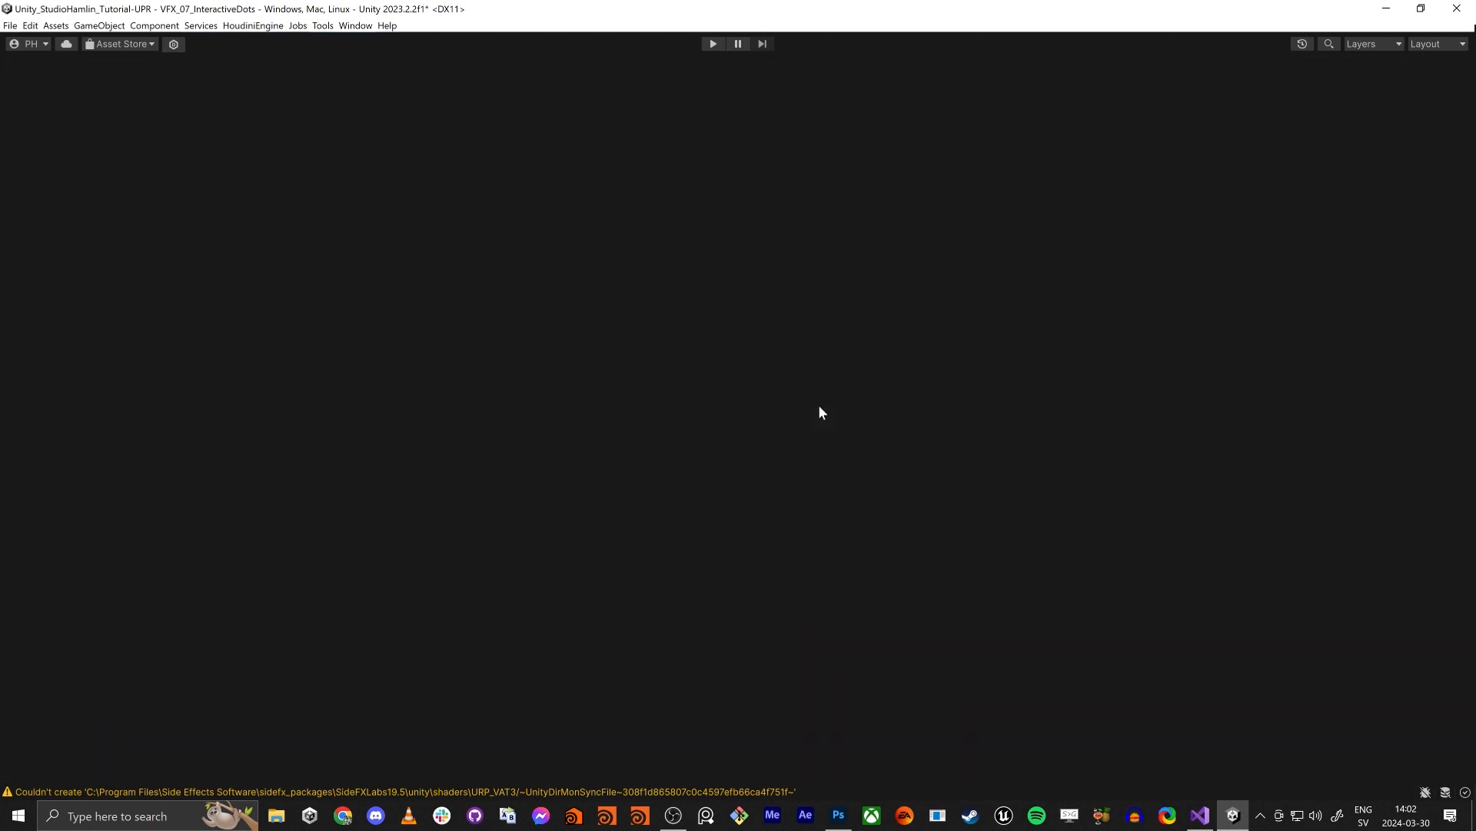
pyautogui.hotkey('shift', 'space')
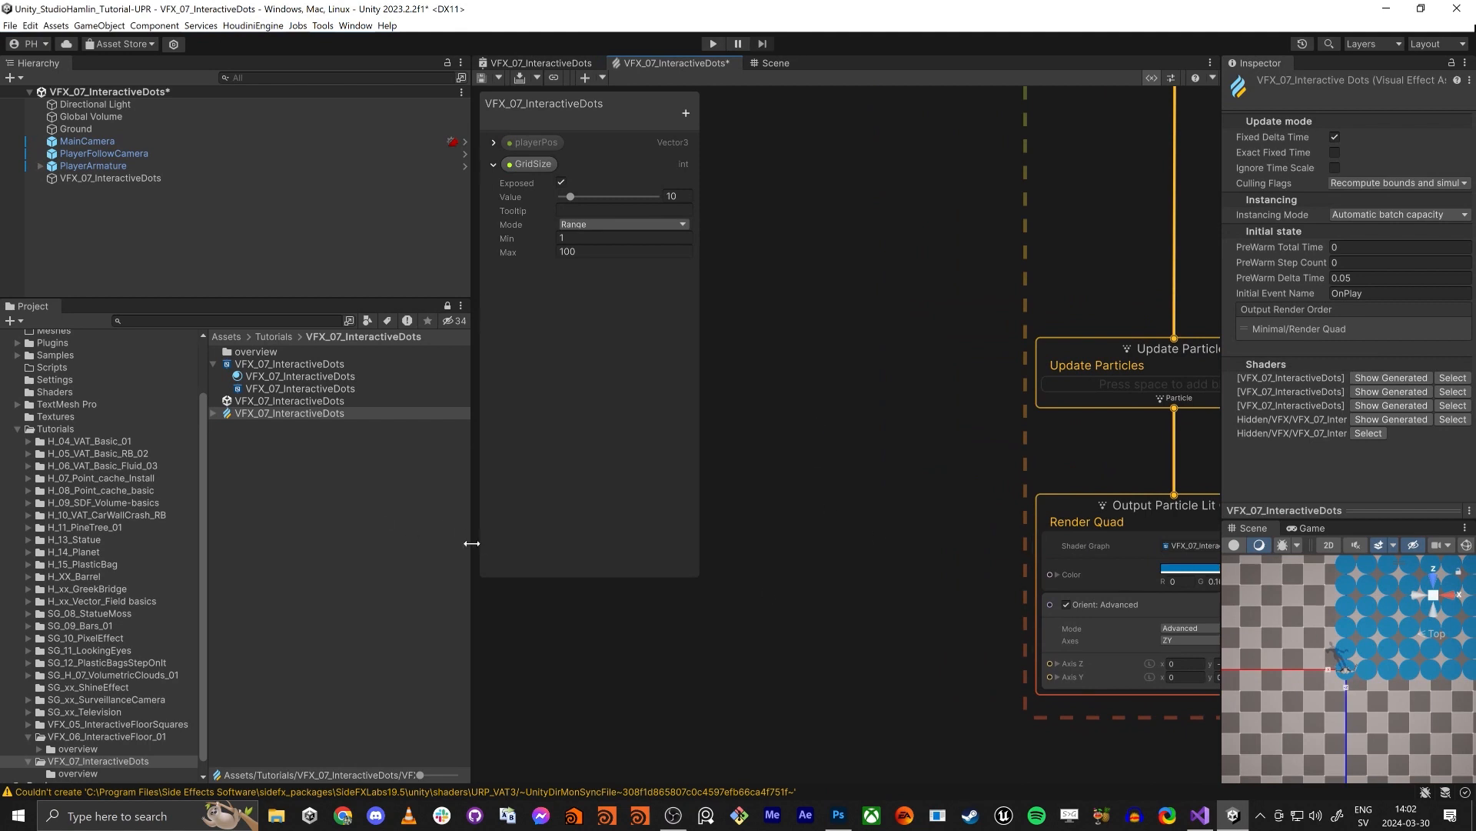
pyautogui.moveTo(470, 535); pyautogui.dragTo(132, 520)
pyautogui.moveTo(639, 449); pyautogui.dragTo(917, 508, button='middle')
pyautogui.scroll(-6, 745, 390)
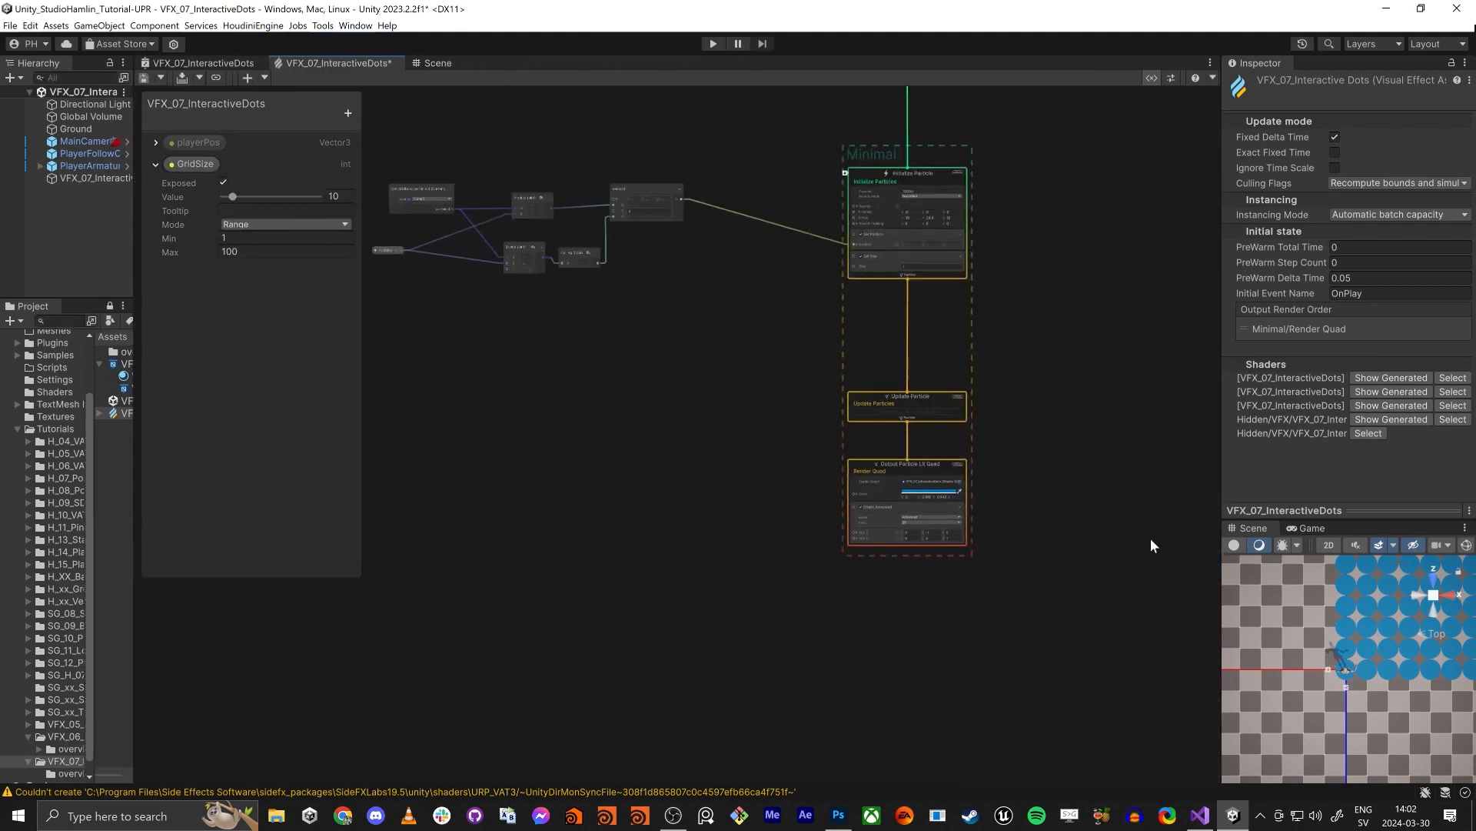
# - Examine where the dot grid sits relative to the player in the top view, and locate the grid position nodes
pyautogui.scroll(-5, 1364, 642)
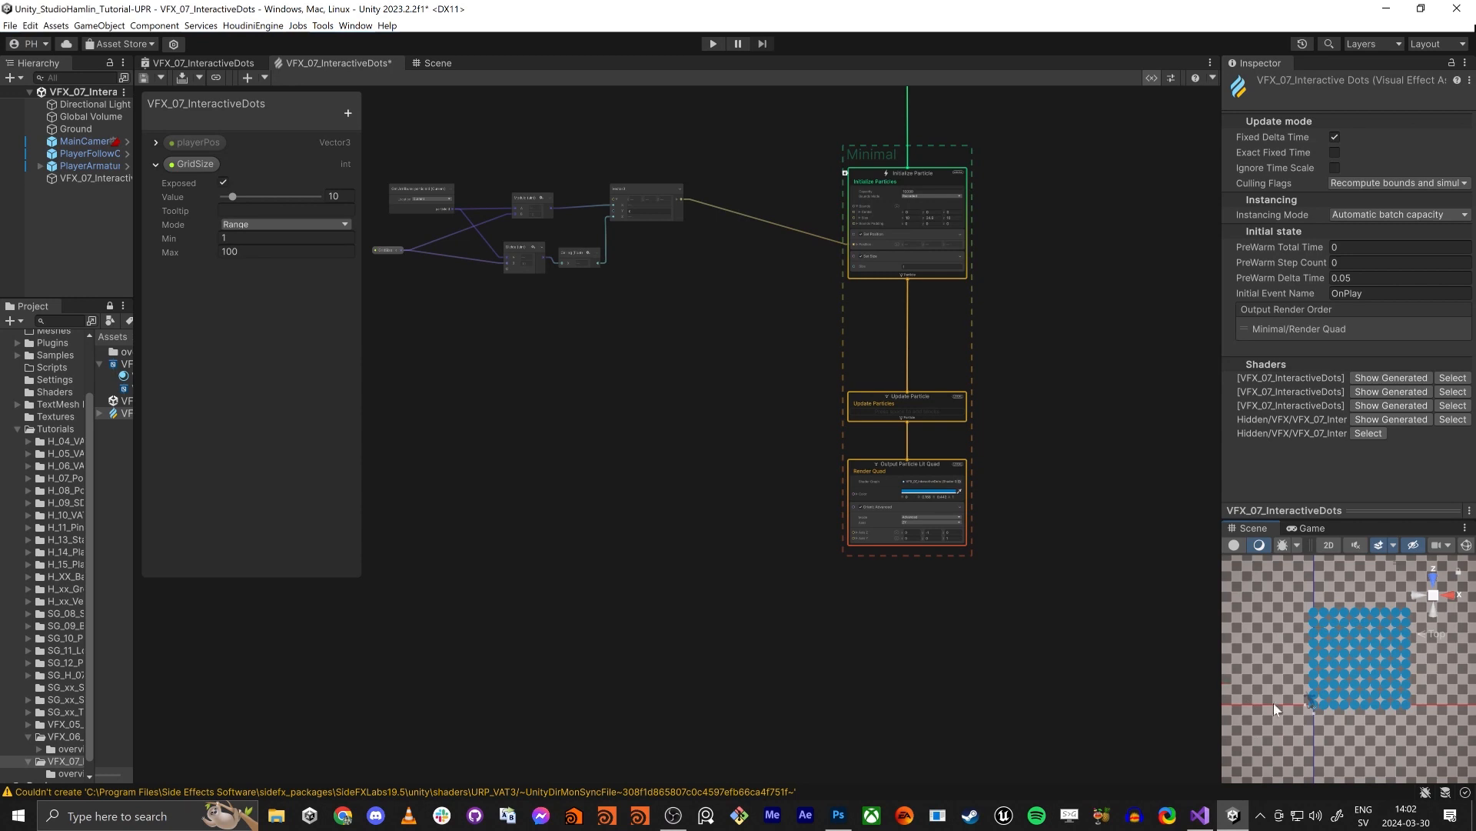
pyautogui.moveTo(1299, 725); pyautogui.dragTo(1338, 708, button='middle')
pyautogui.scroll(2, 1339, 684)
pyautogui.scroll(5, 1339, 689)
pyautogui.scroll(-5, 1309, 682)
pyautogui.moveTo(508, 343); pyautogui.dragTo(794, 548, button='middle')
pyautogui.scroll(-5, 790, 545)
pyautogui.scroll(5, 912, 443)
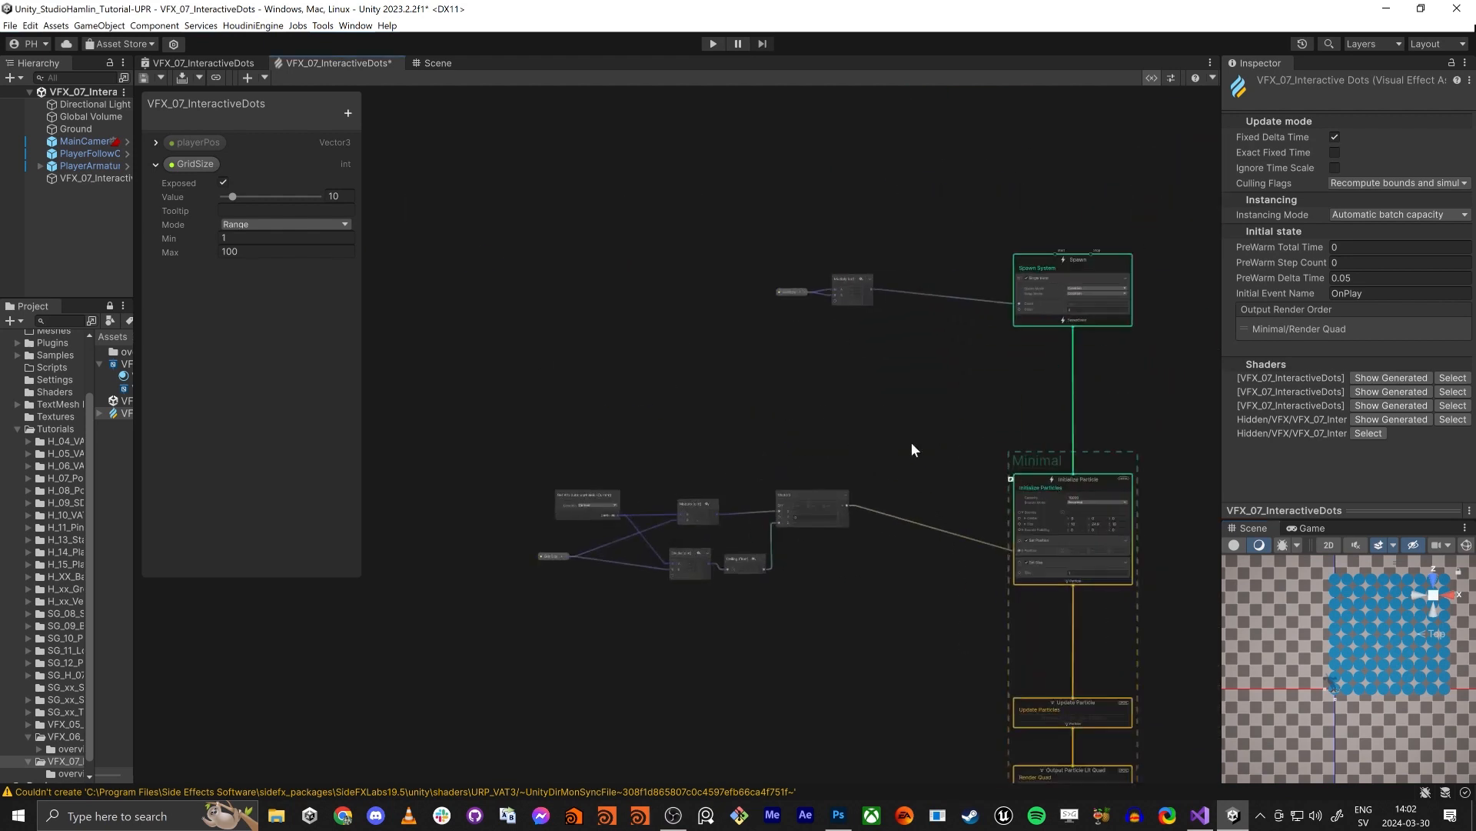
# - Move the six grid position nodes together farther from the Initialize Particle context to free space between them
pyautogui.moveTo(729, 408); pyautogui.dragTo(770, 312, button='middle')
pyautogui.scroll(1, 644, 317)
pyautogui.moveTo(567, 336); pyautogui.dragTo(901, 546)
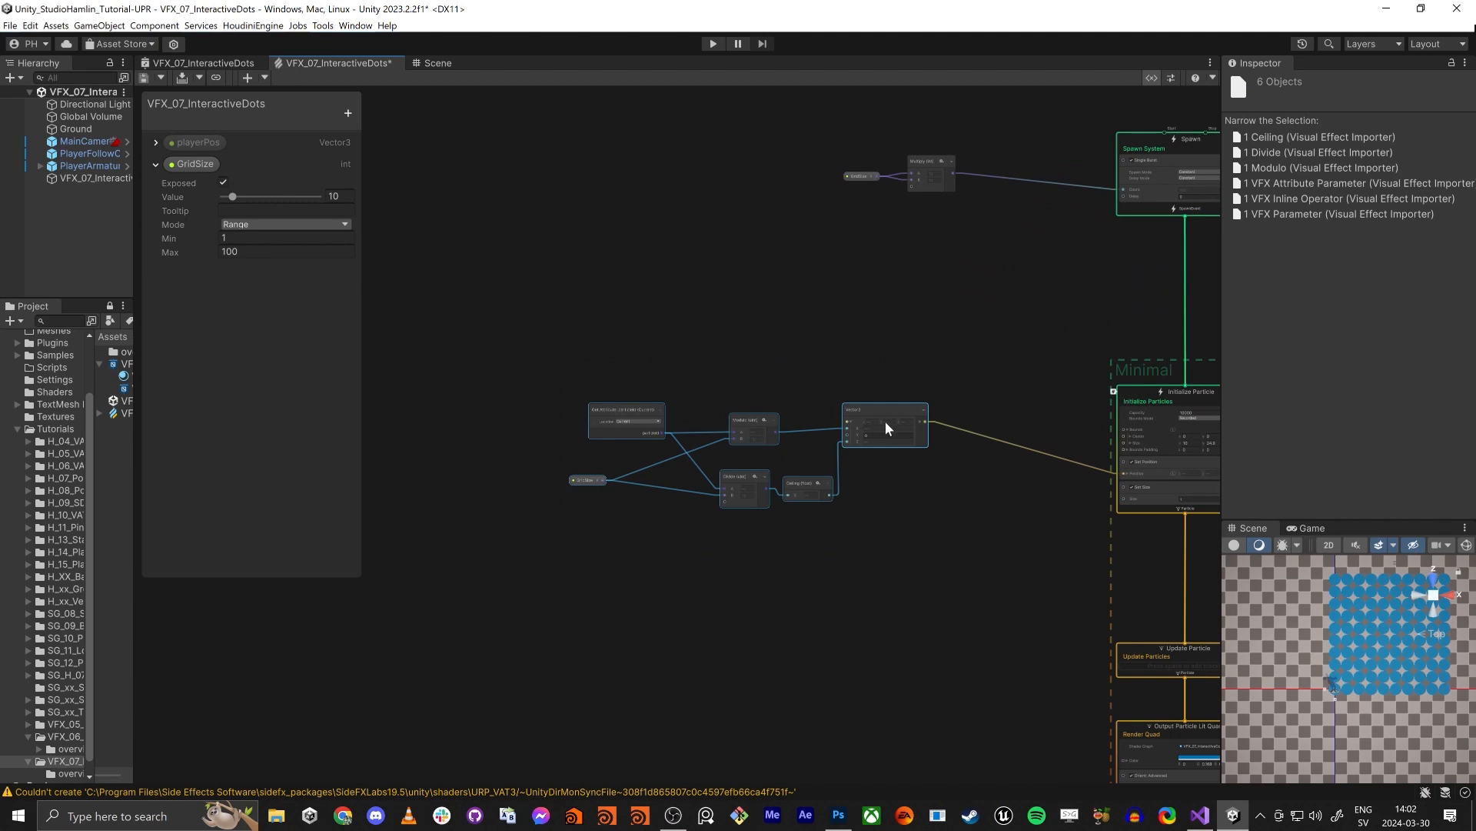
pyautogui.moveTo(886, 426); pyautogui.dragTo(734, 377)
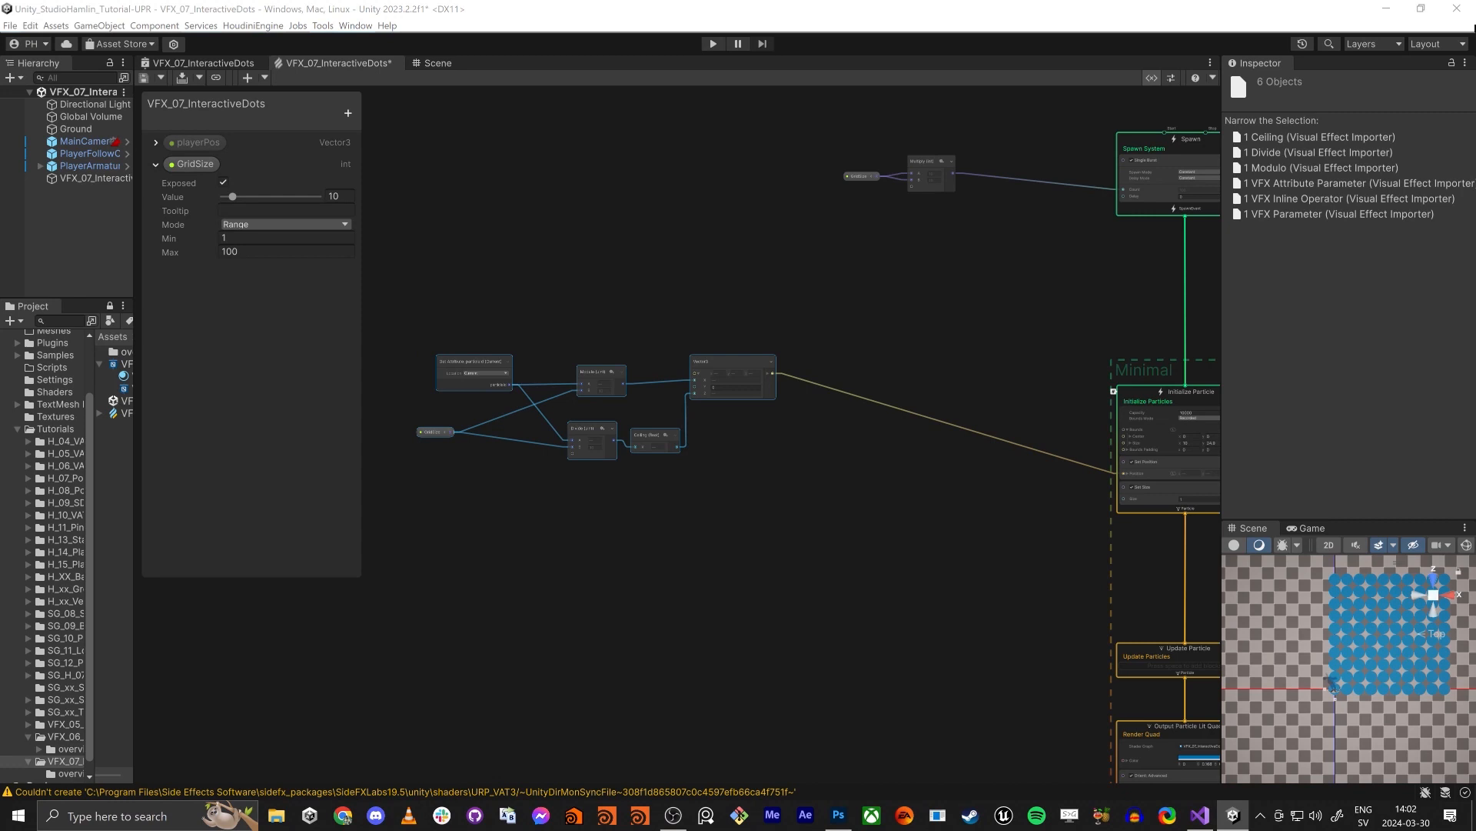
pyautogui.moveTo(682, 567); pyautogui.dragTo(803, 573, button='middle')
pyautogui.click(569, 481)
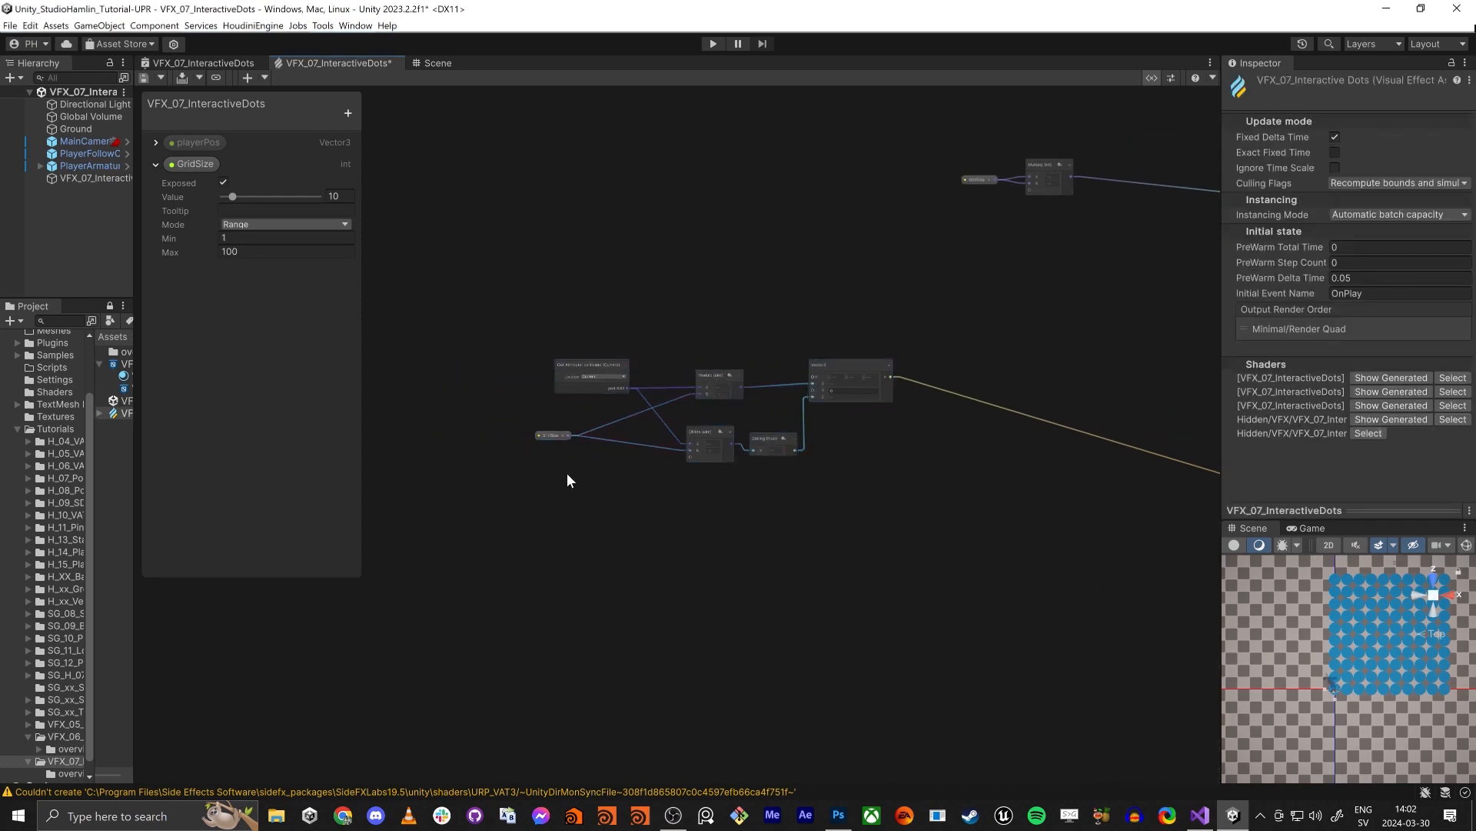
# - Add a Subtract operator and connect the grid position Vector3 output to its A input
pyautogui.scroll(4, 649, 359)
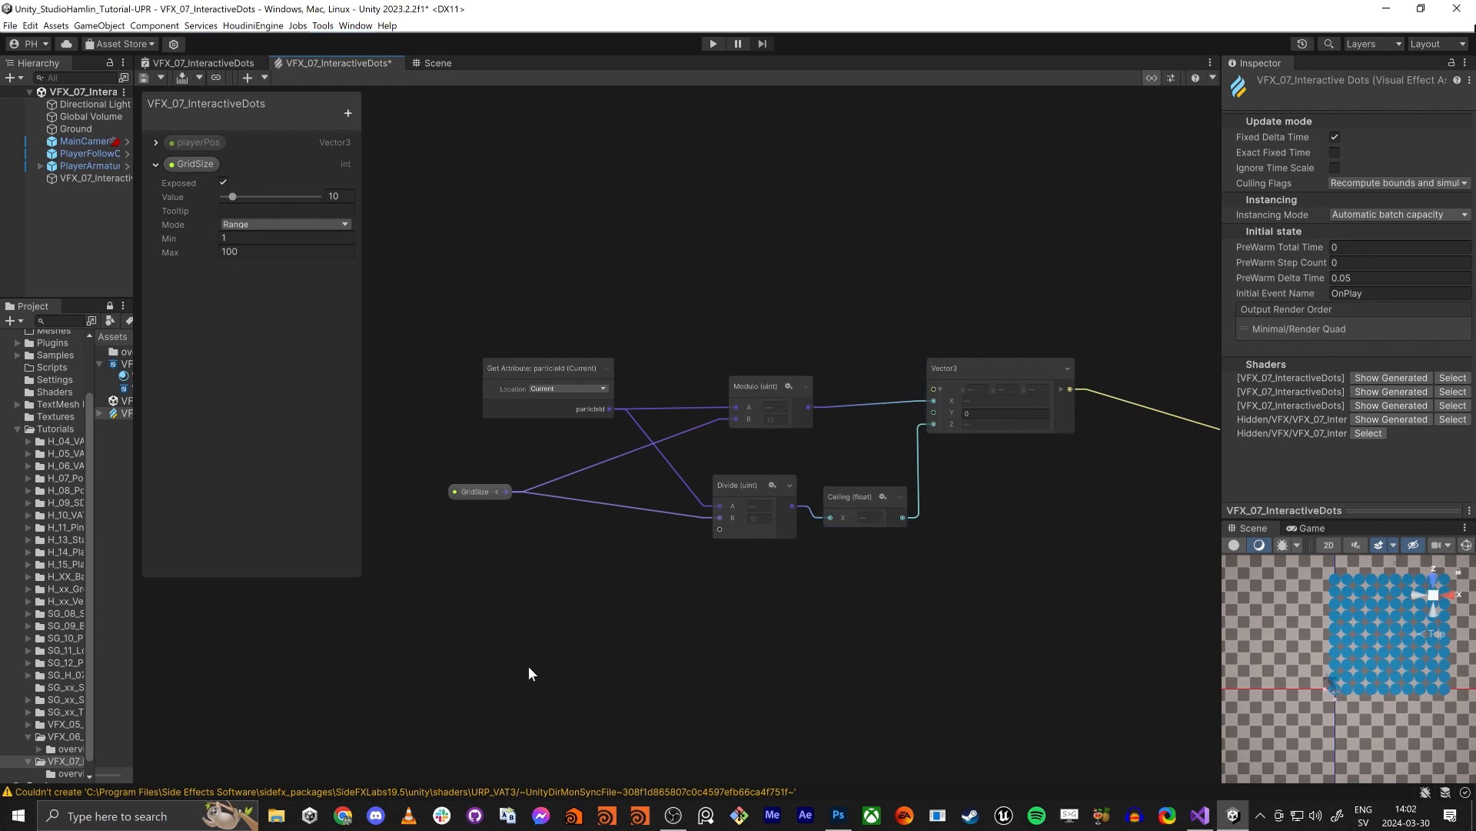
pyautogui.moveTo(576, 652); pyautogui.dragTo(561, 593, button='middle')
pyautogui.moveTo(1018, 465); pyautogui.dragTo(904, 439, button='middle')
pyautogui.press('space')
pyautogui.click(980, 380)
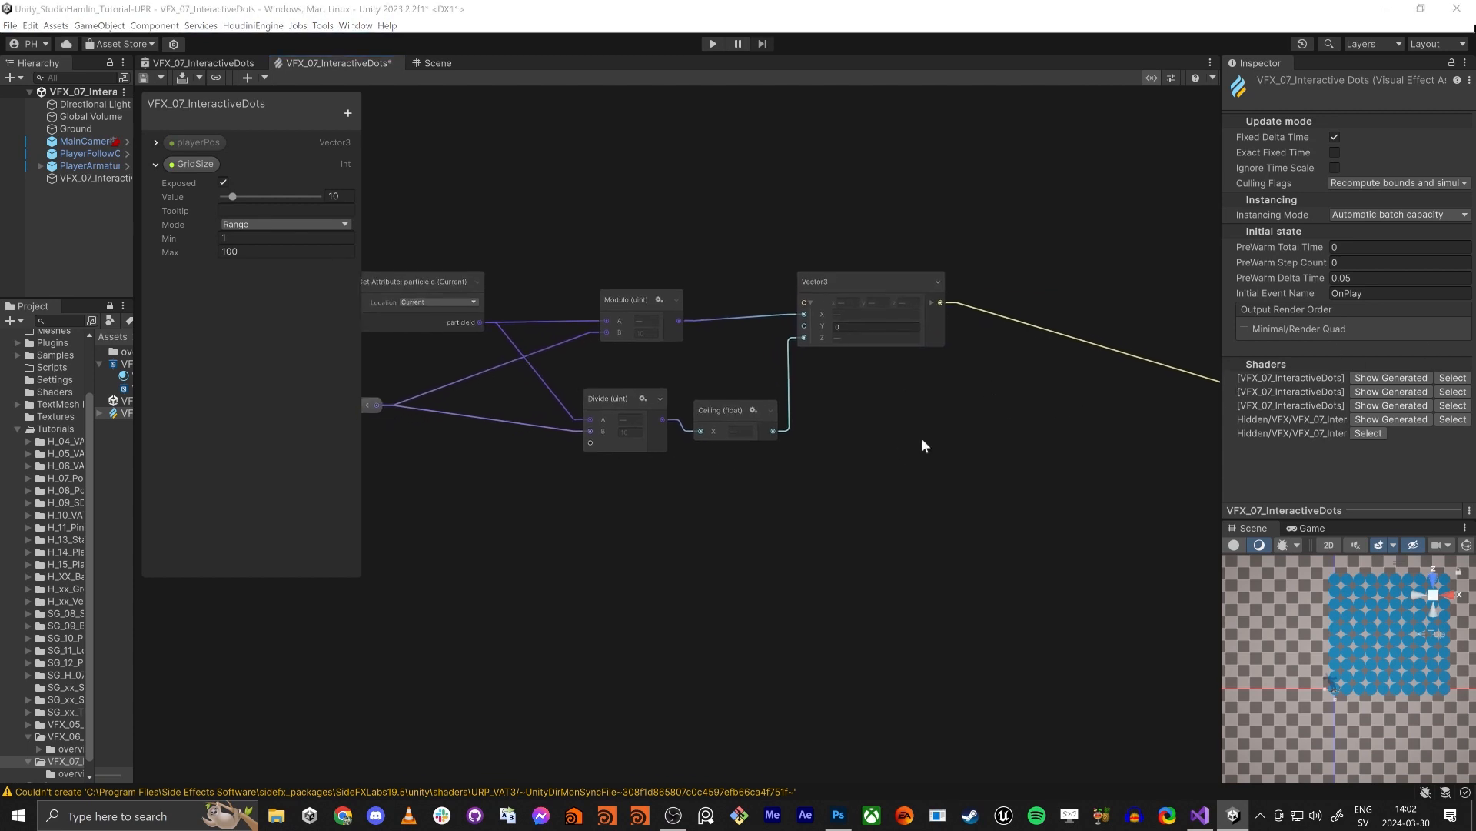
pyautogui.click(1068, 432)
pyautogui.press('space')
pyautogui.write('subtra')
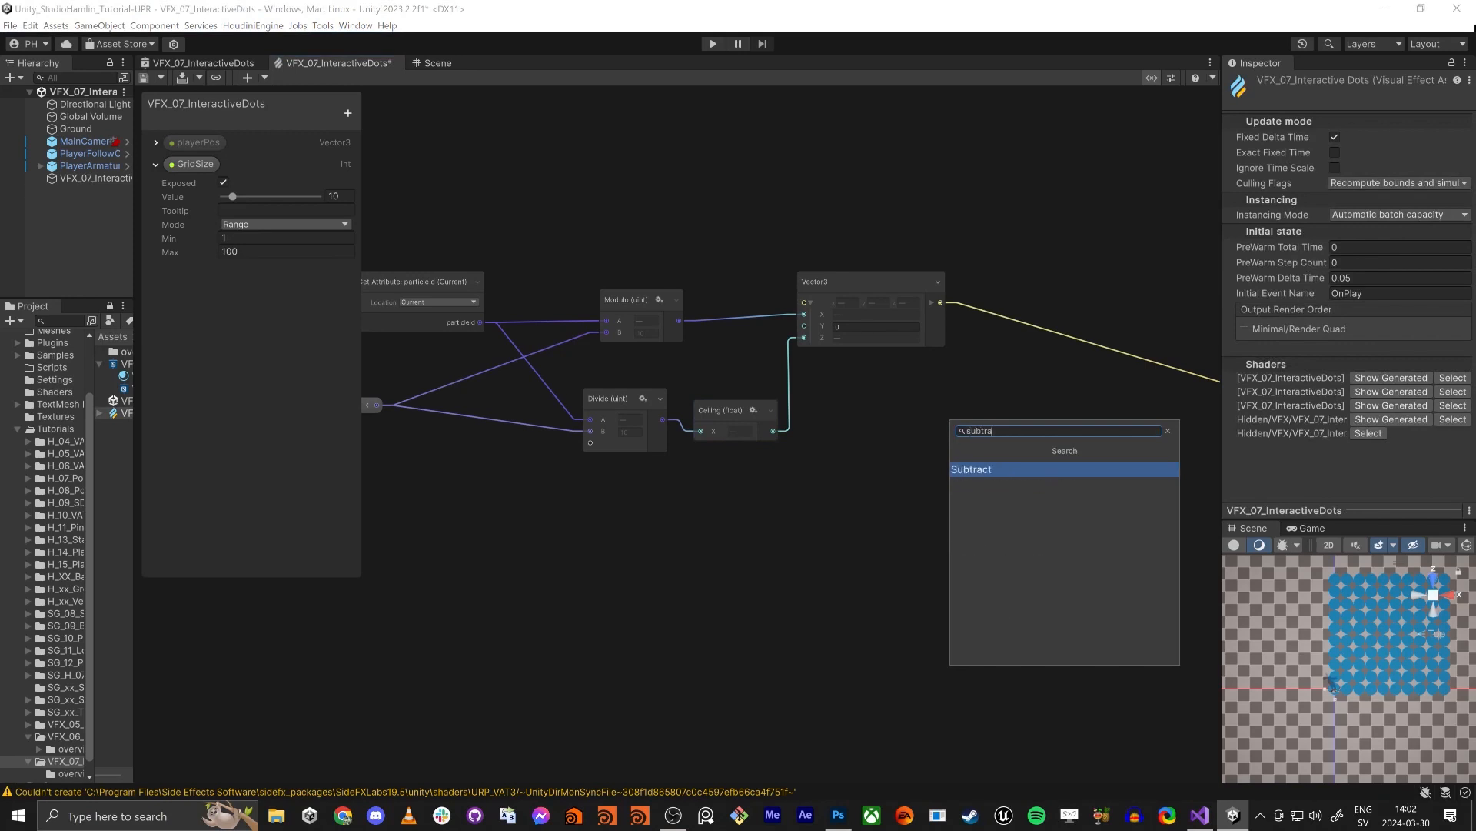
pyautogui.press('Return')
pyautogui.moveTo(940, 302); pyautogui.dragTo(1075, 495)
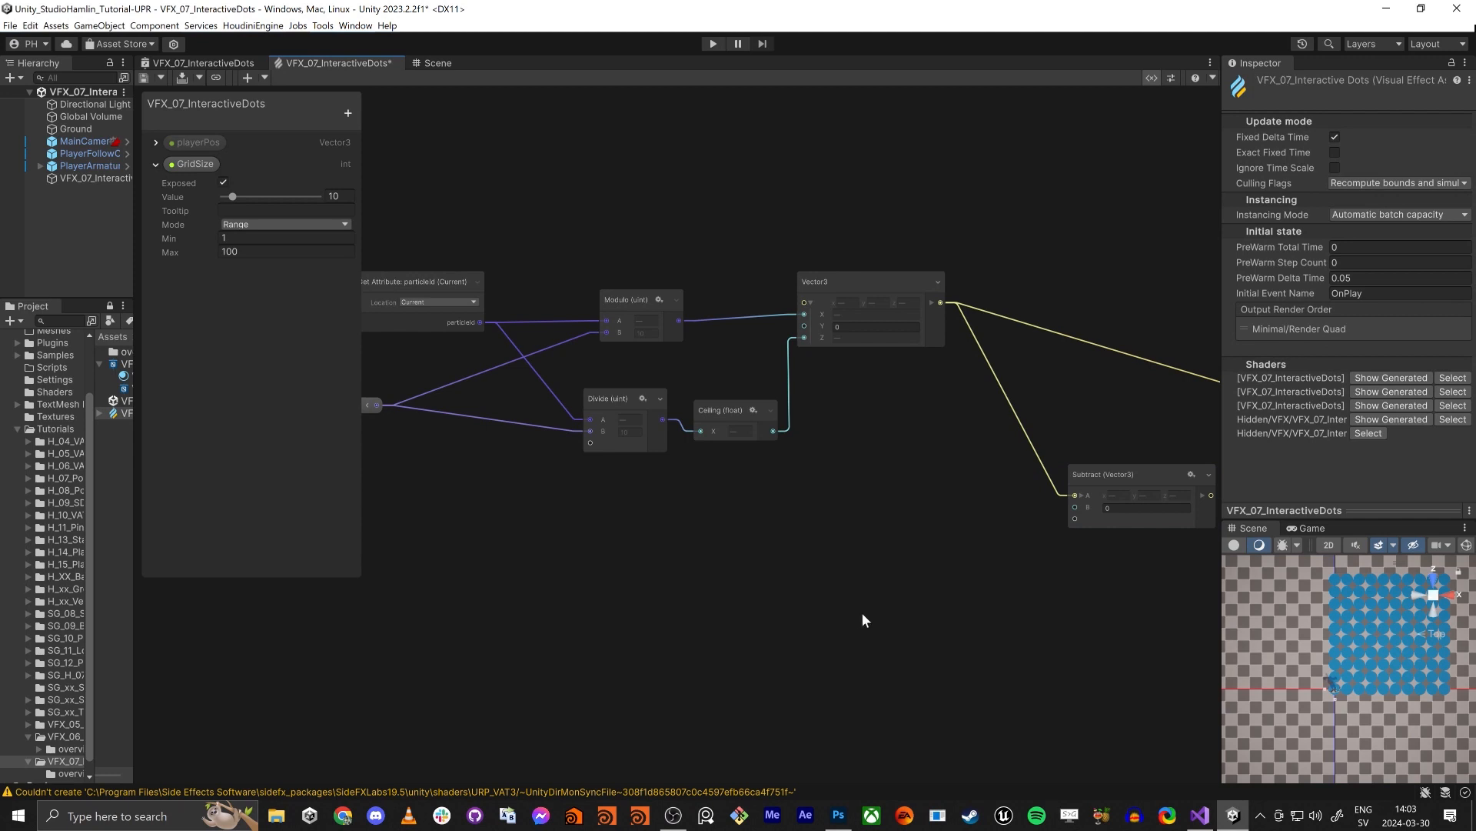
# - Add a second Vector3 node below the grid nodes and connect it to the Subtract operator's B input
pyautogui.press('space')
pyautogui.write('vec')
pyautogui.press('Down')
pyautogui.press('Return')
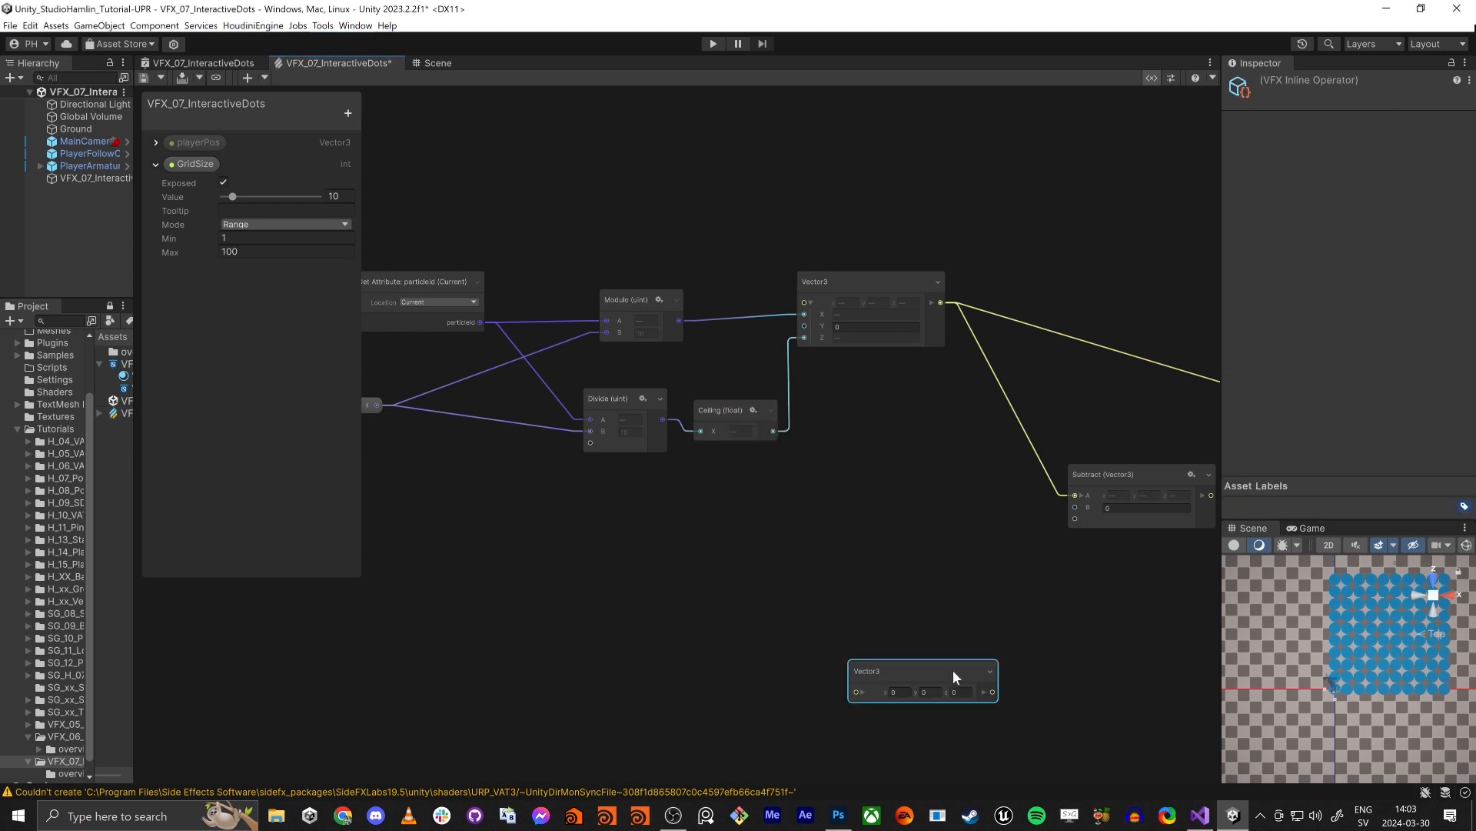
pyautogui.moveTo(992, 691); pyautogui.dragTo(1075, 507)
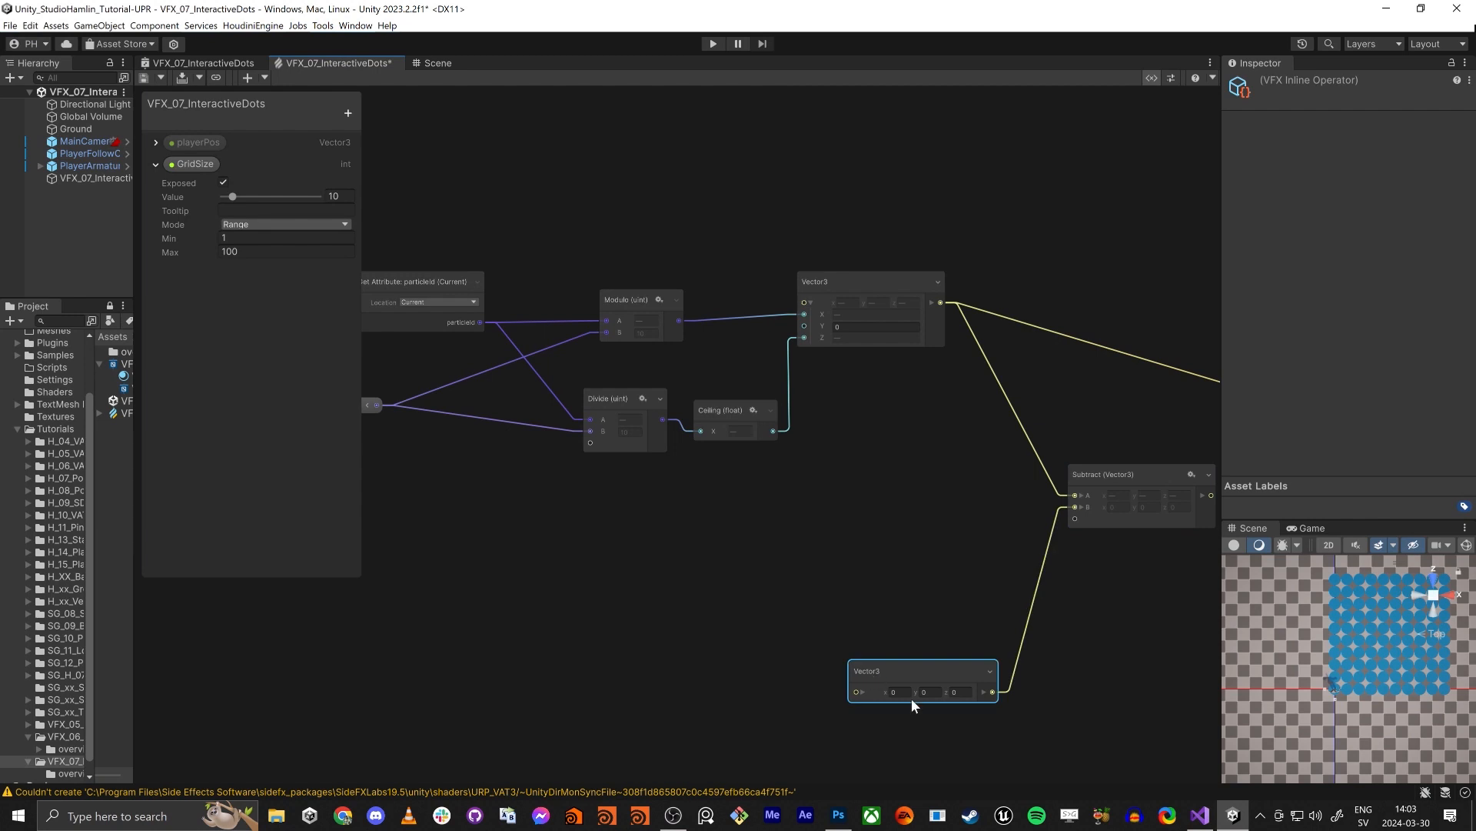
# - Set the new Vector3's X to about -2.95 and route the Subtract output to the Initialize Particle context's Set Position block
pyautogui.moveTo(884, 696); pyautogui.dragTo(809, 698)
pyautogui.moveTo(1025, 626); pyautogui.dragTo(813, 593, button='middle')
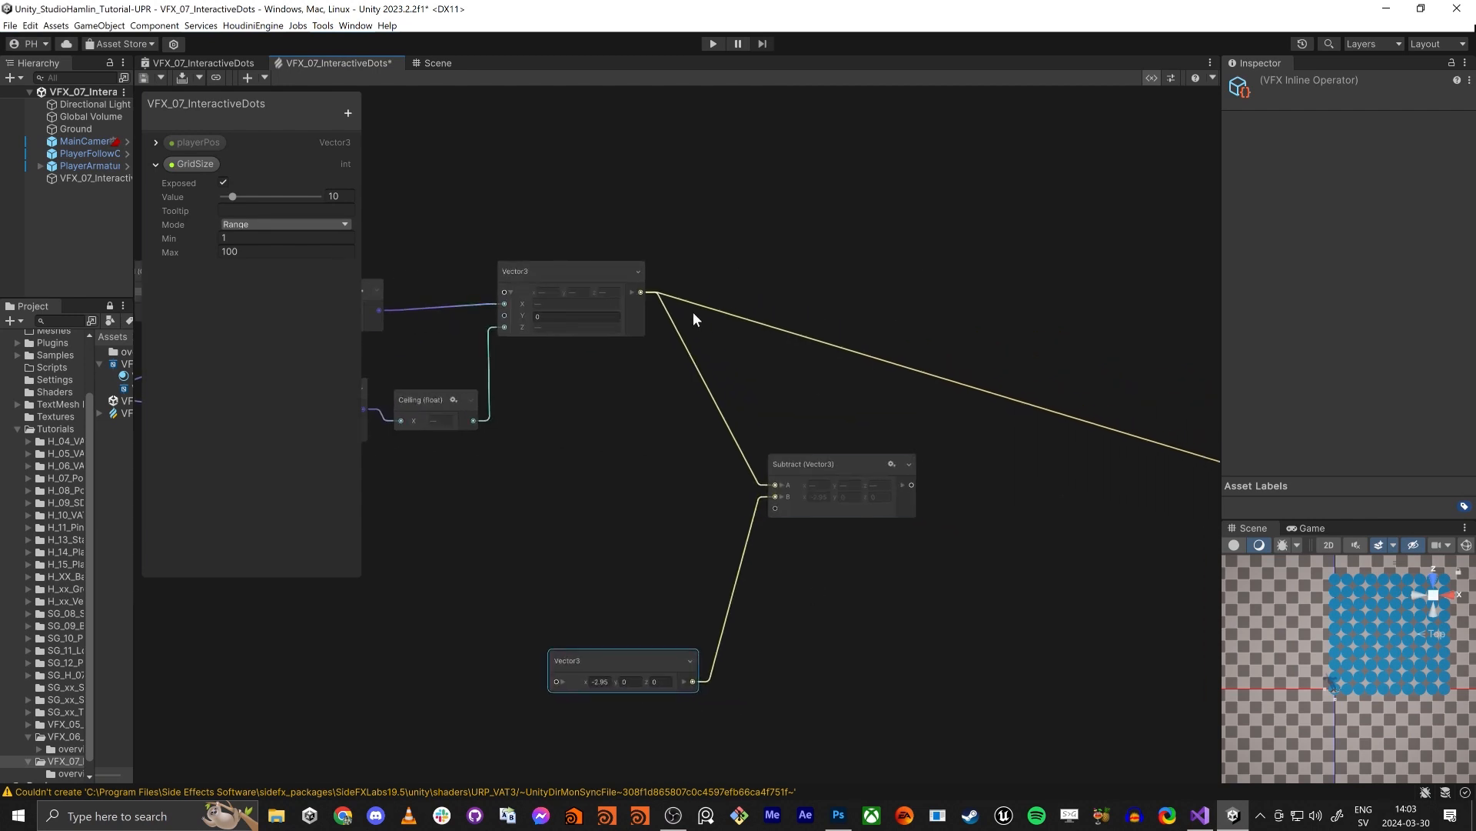
pyautogui.moveTo(696, 317); pyautogui.dragTo(912, 487)
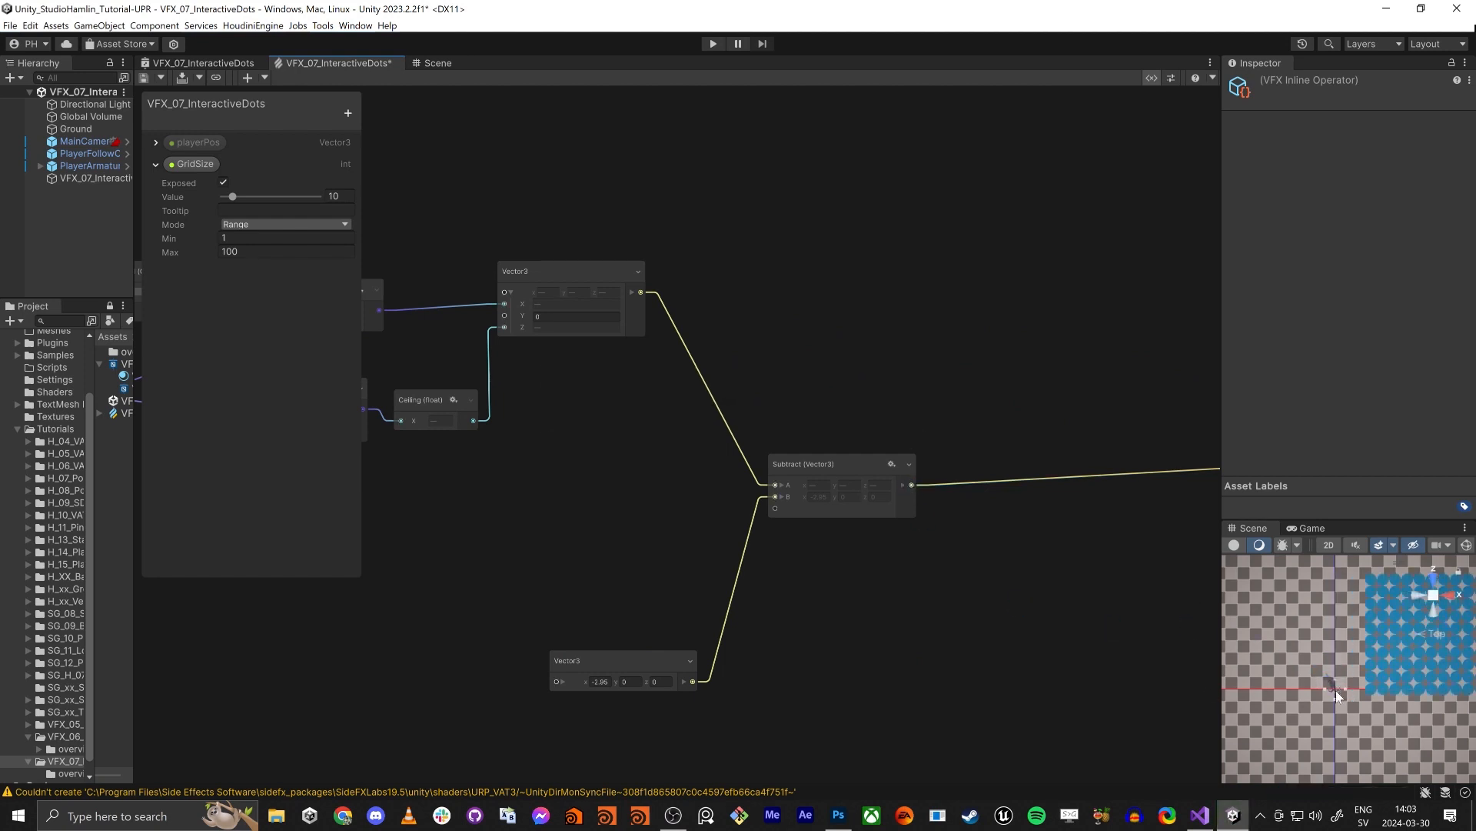
# - Try subtracting a manual Vector3 offset of about 4.6 on X and 4.7 on Z to centre the grid on the player
pyautogui.click(574, 683)
pyautogui.moveTo(589, 684); pyautogui.dragTo(770, 687)
pyautogui.hotkey('ctrl', 'z')
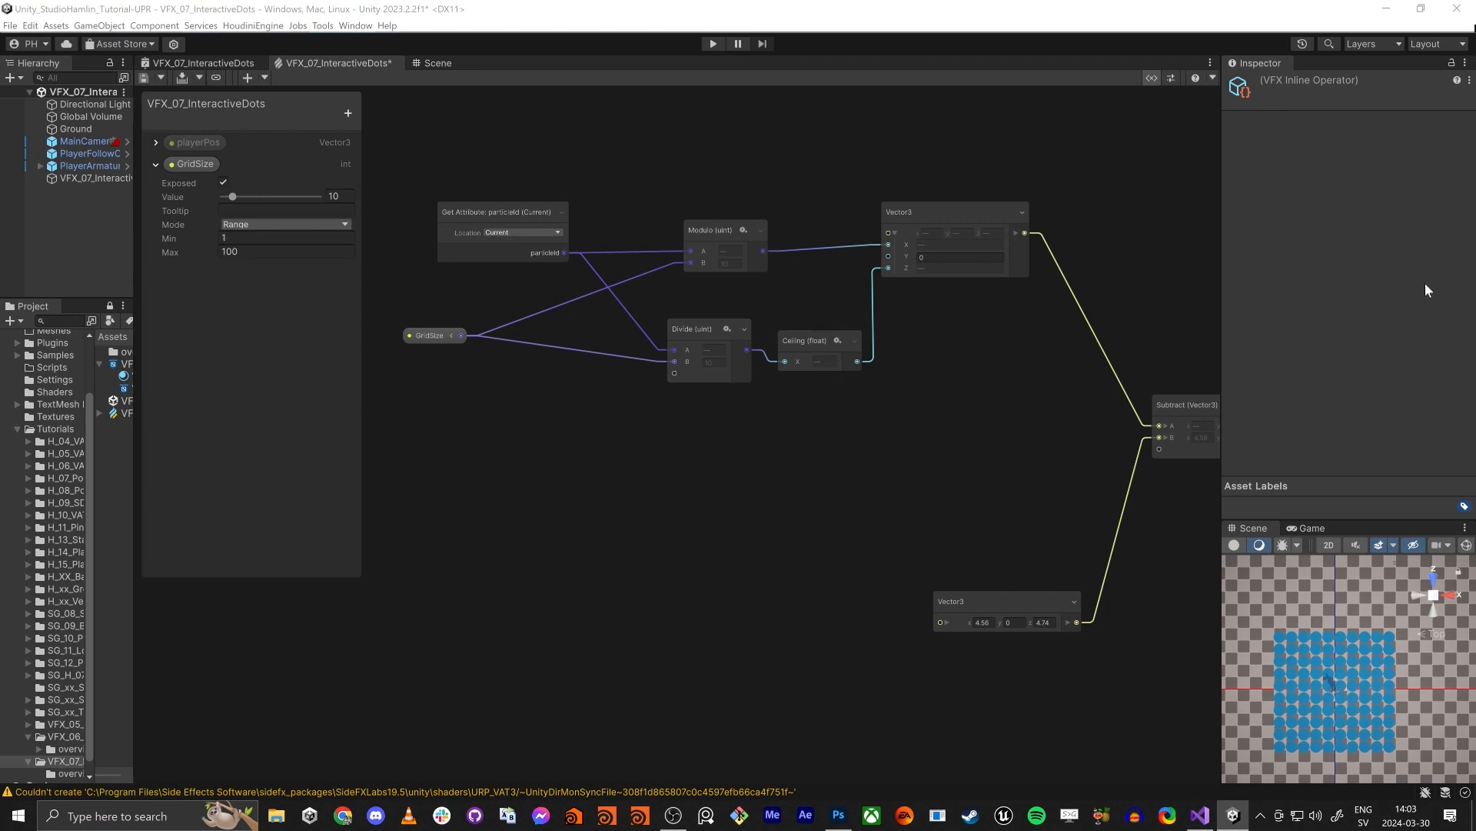
# - Add a Divide operator that takes GridSize as its A input and set its B value to 2
pyautogui.moveTo(439, 342); pyautogui.dragTo(433, 364)
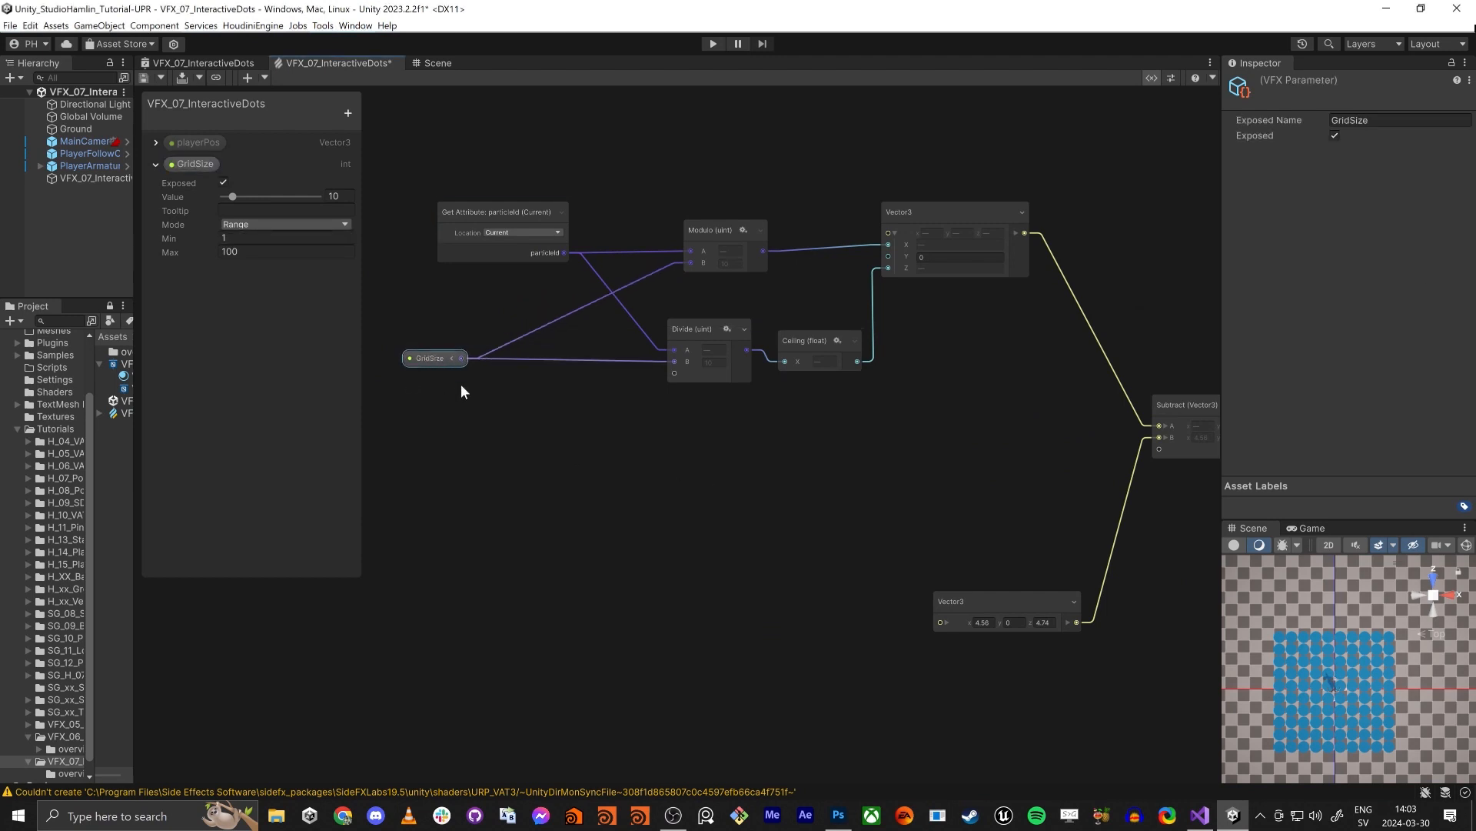
pyautogui.press('space')
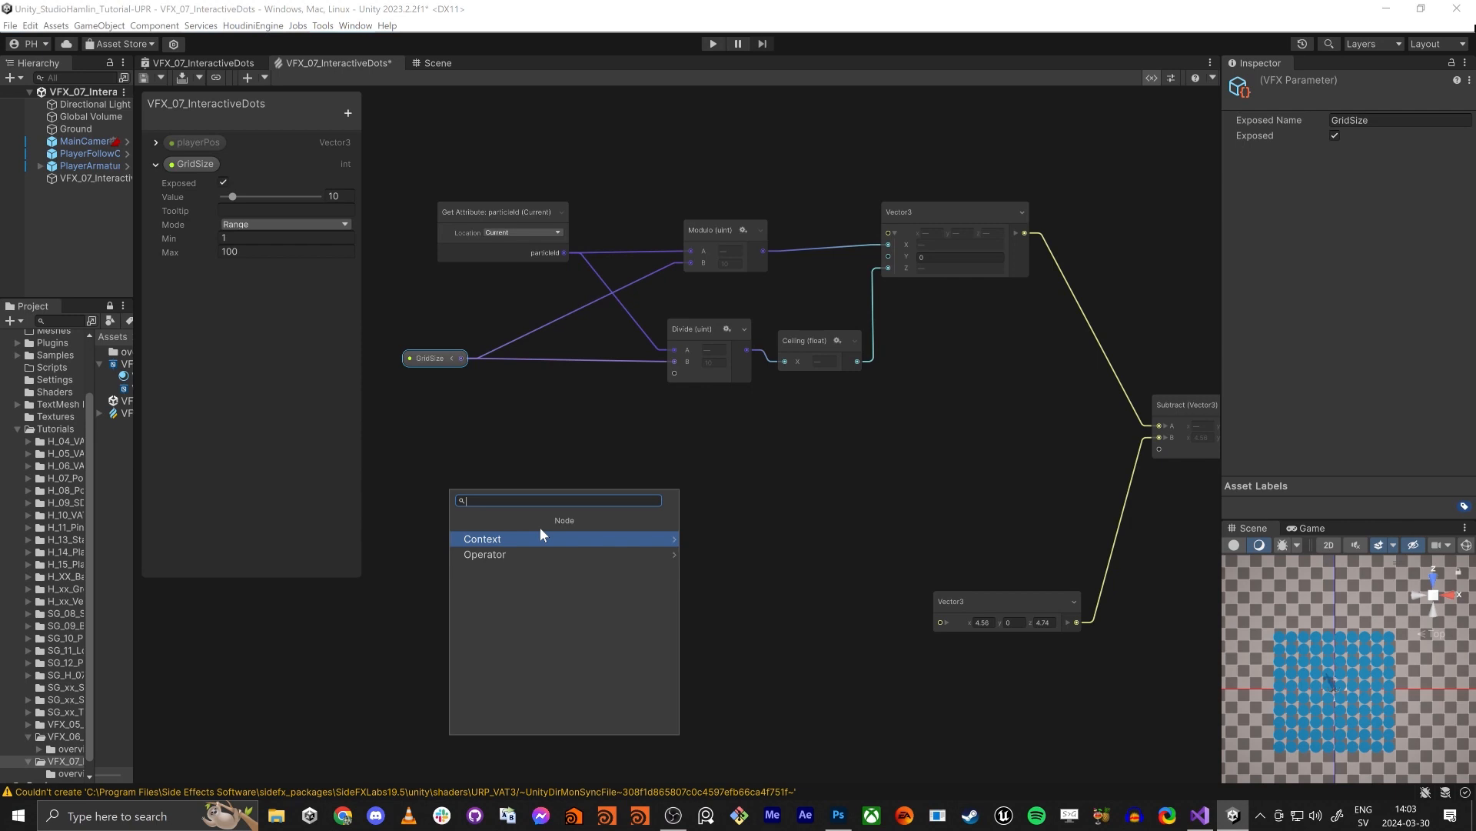
pyautogui.write('div')
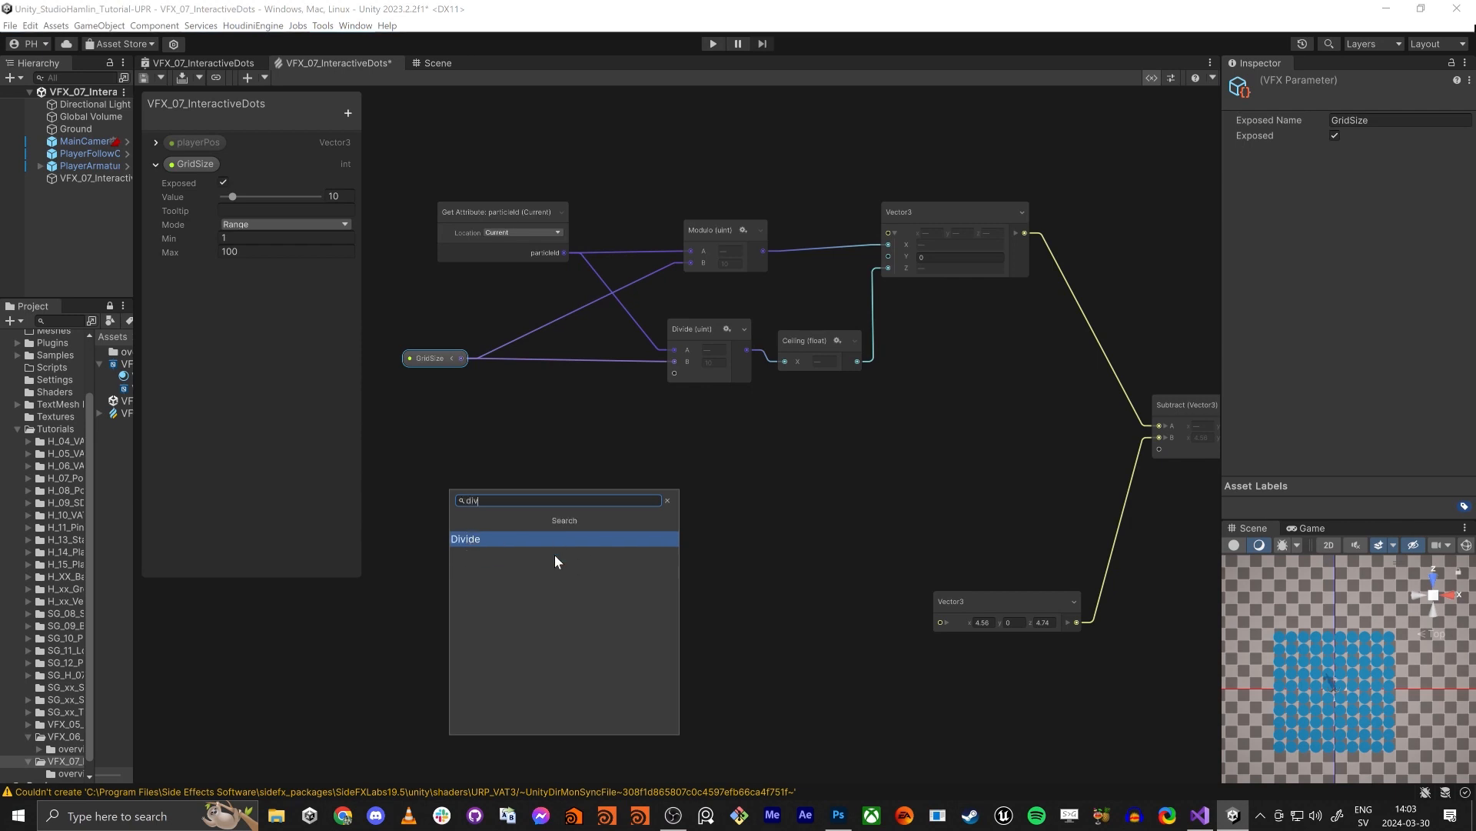
pyautogui.press('Return')
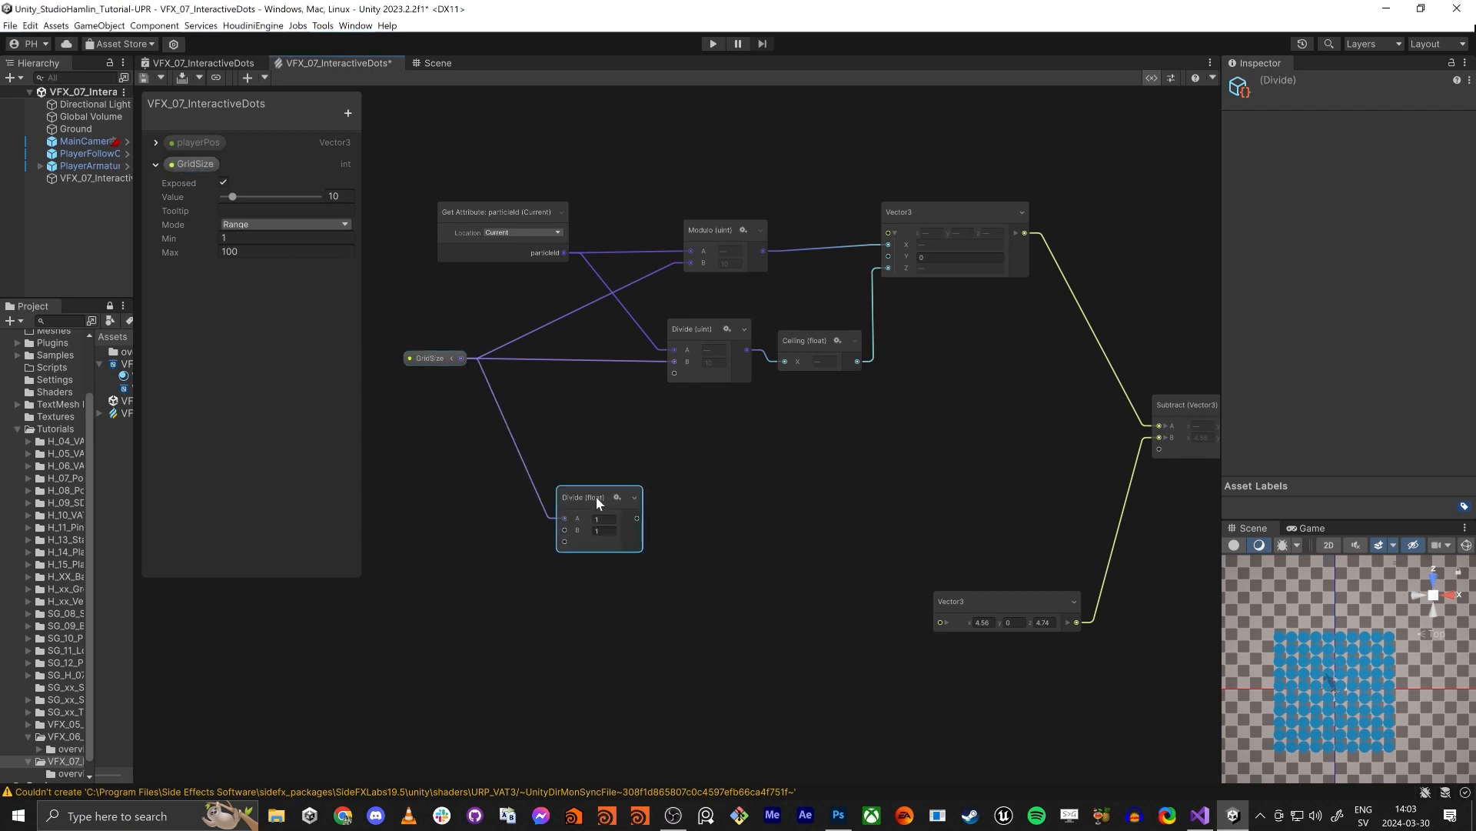
pyautogui.moveTo(599, 501); pyautogui.dragTo(650, 510)
pyautogui.click(655, 539)
pyautogui.write('2')
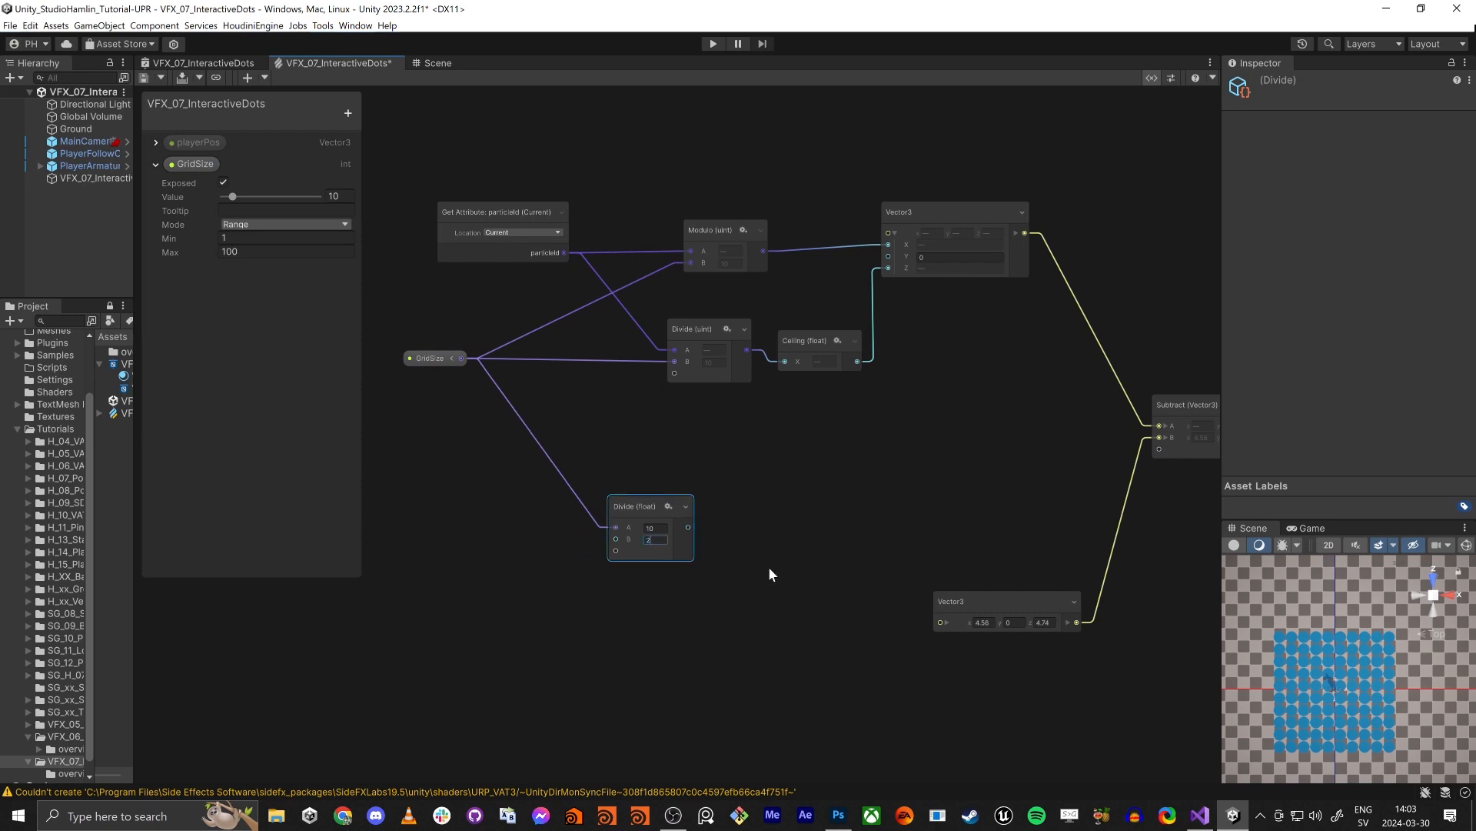
pyautogui.click(771, 574)
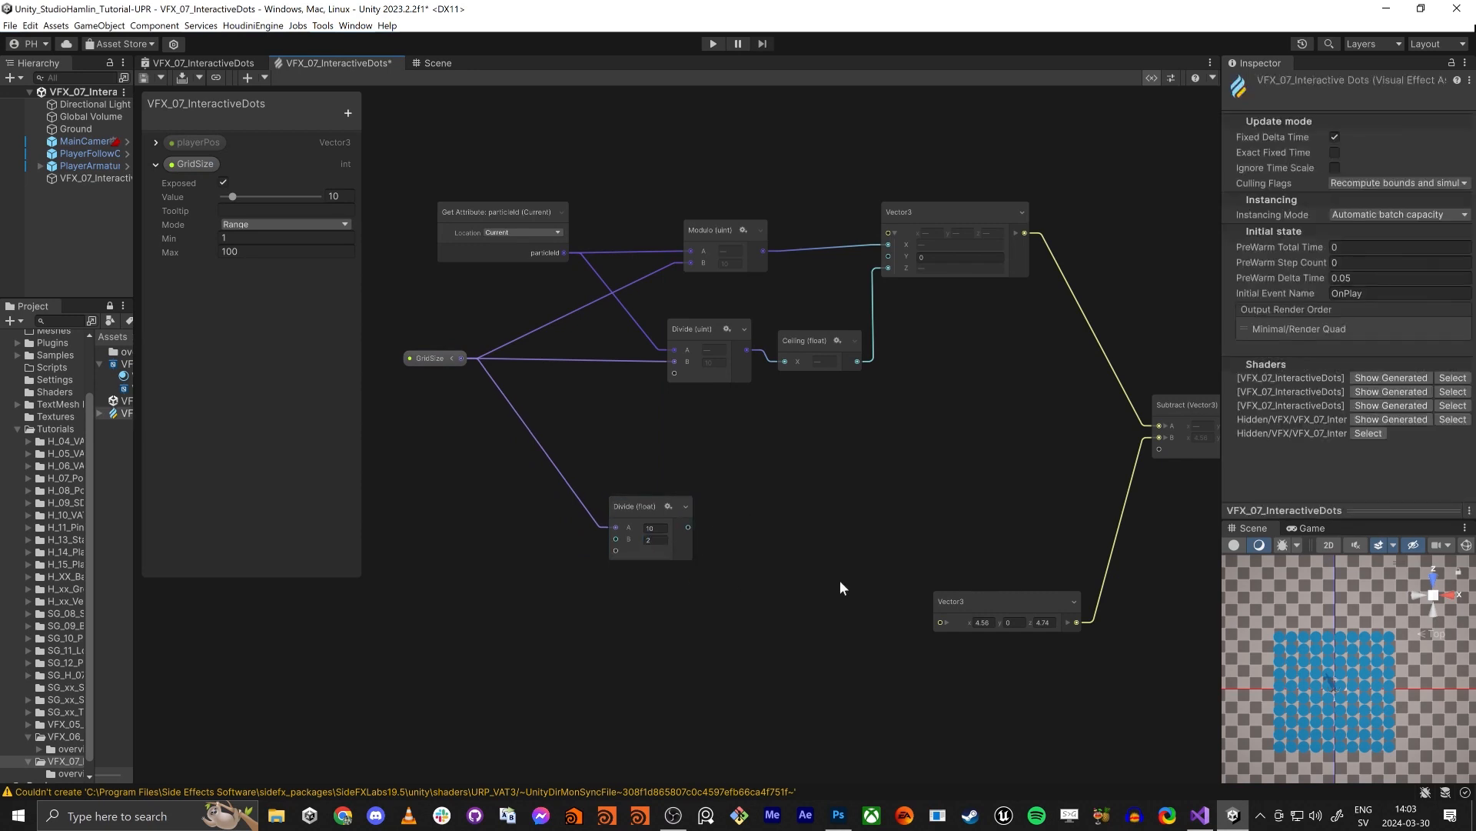
# - Expand the offset Vector3's components and connect the Divide output to its X and Z inputs
pyautogui.click(946, 623)
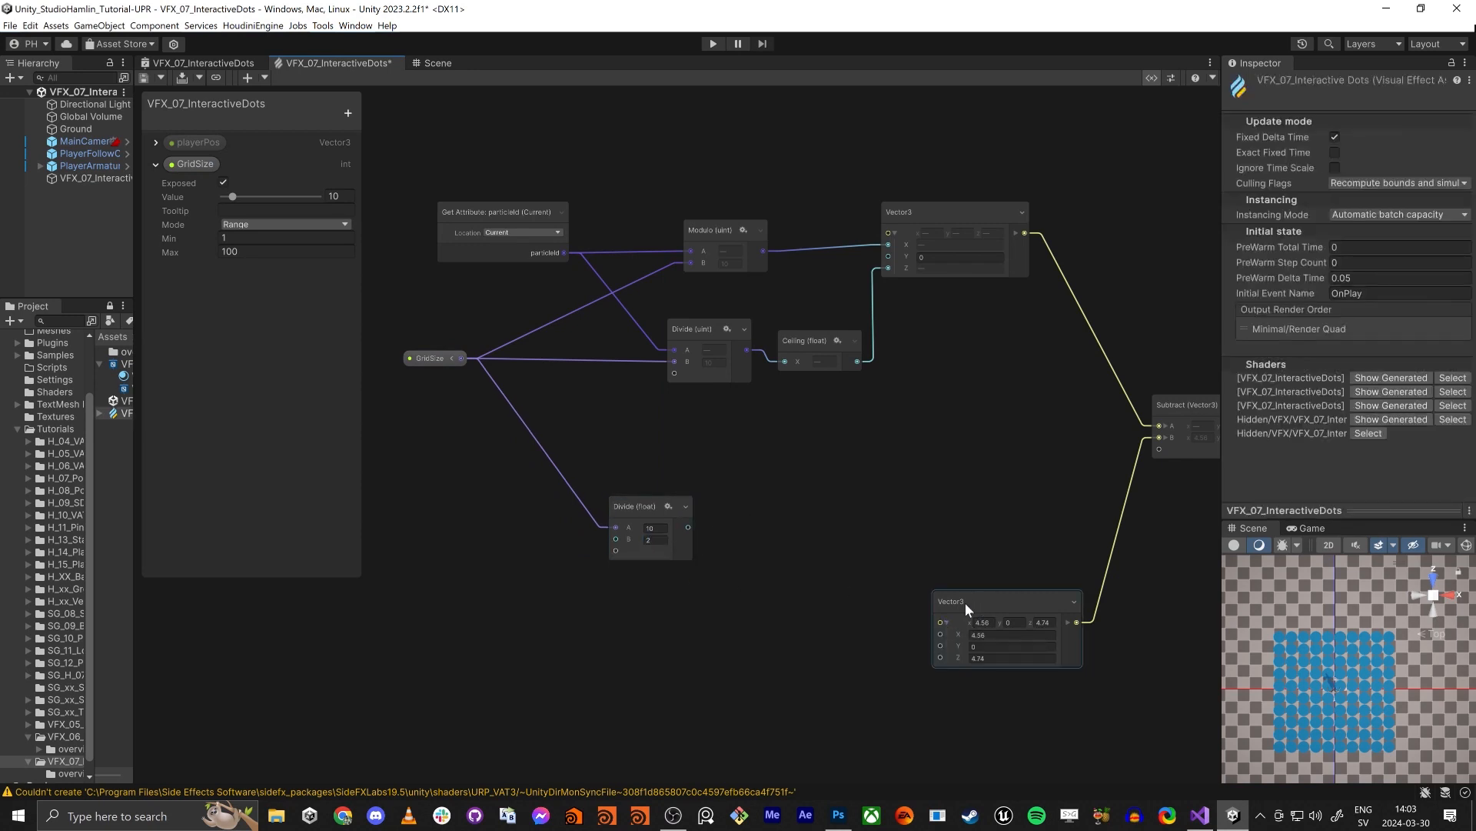
pyautogui.moveTo(967, 607); pyautogui.dragTo(956, 571)
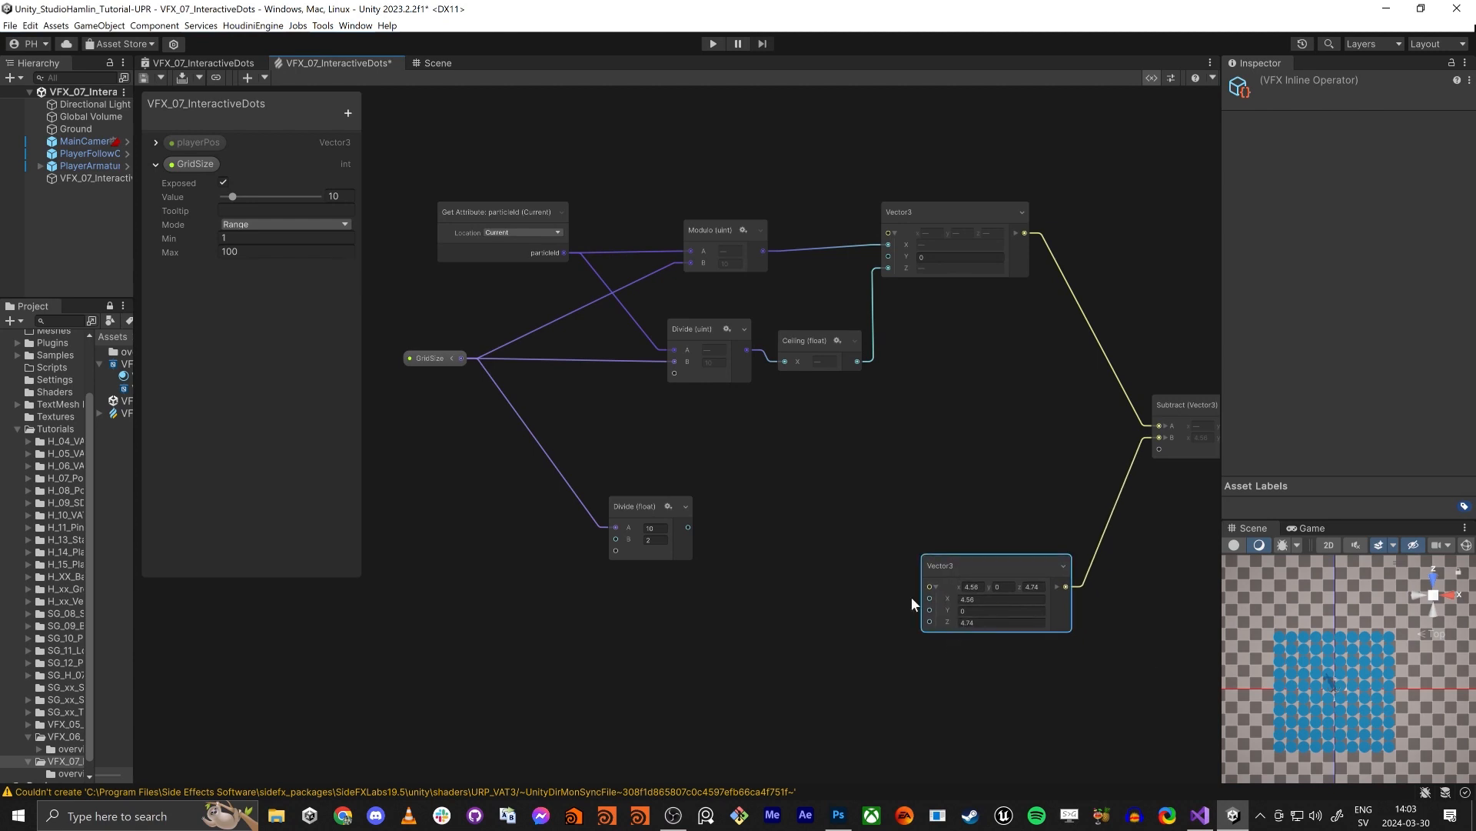
pyautogui.moveTo(688, 528)
pyautogui.mouseDown()
pyautogui.moveTo(930, 598)
pyautogui.moveTo(689, 529)
pyautogui.mouseUp()
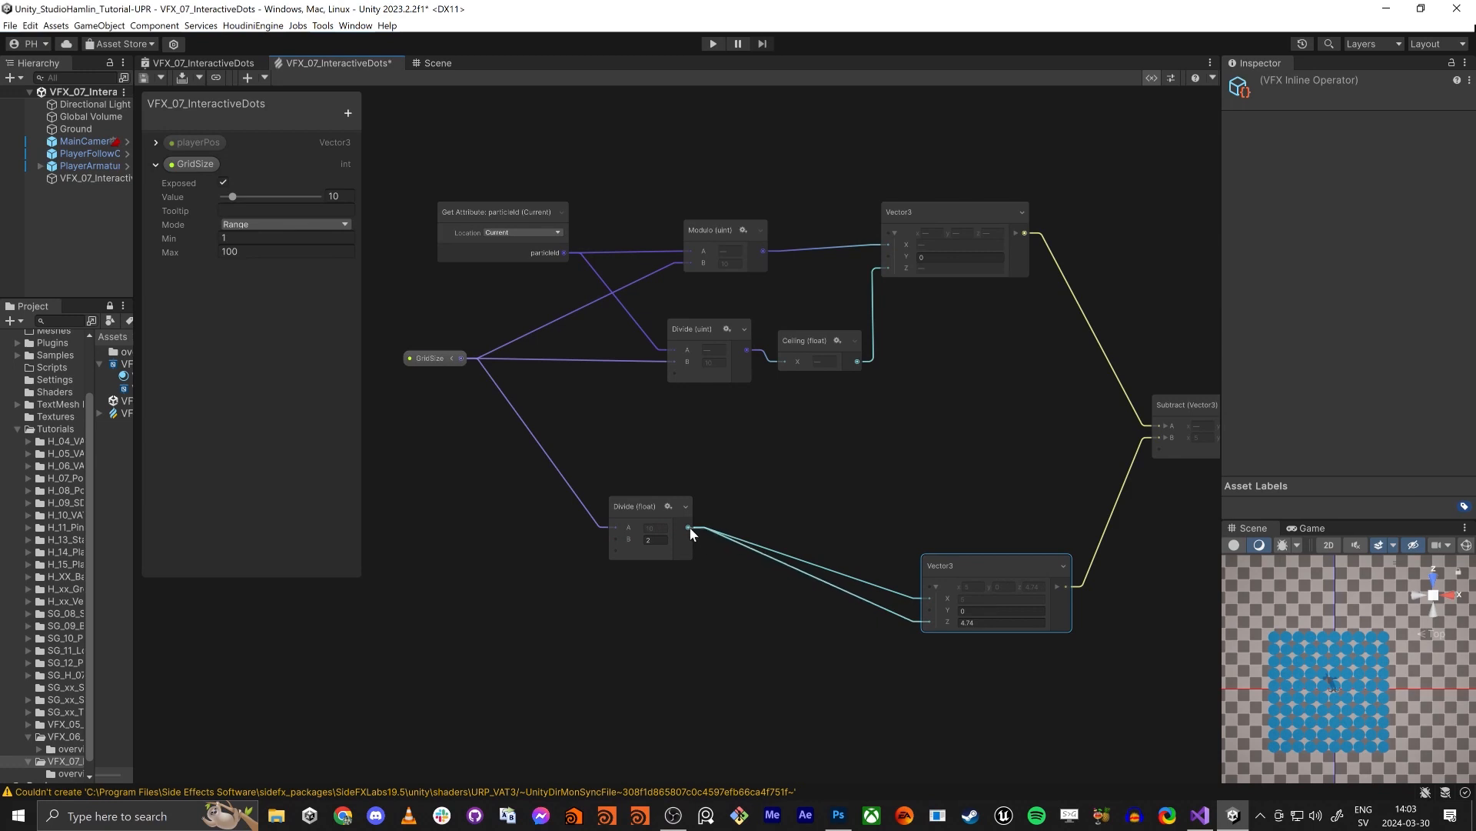
pyautogui.scroll(5, 1332, 685)
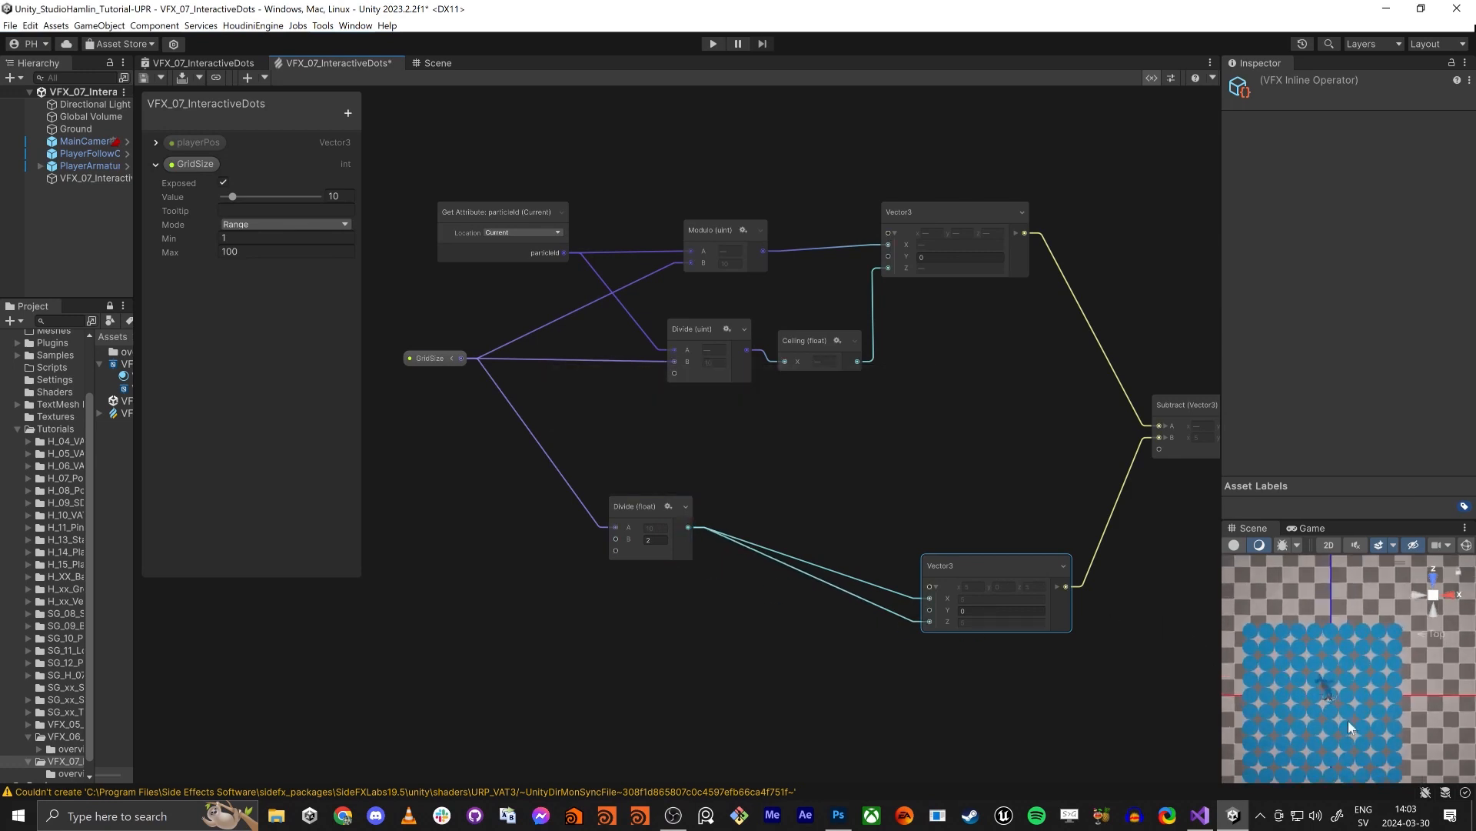
# - Examine the dot grid's alignment with the origin axes from a top-down view in the large Scene view
pyautogui.moveTo(1347, 726); pyautogui.dragTo(1373, 709, button='middle')
pyautogui.scroll(-3, 1358, 682)
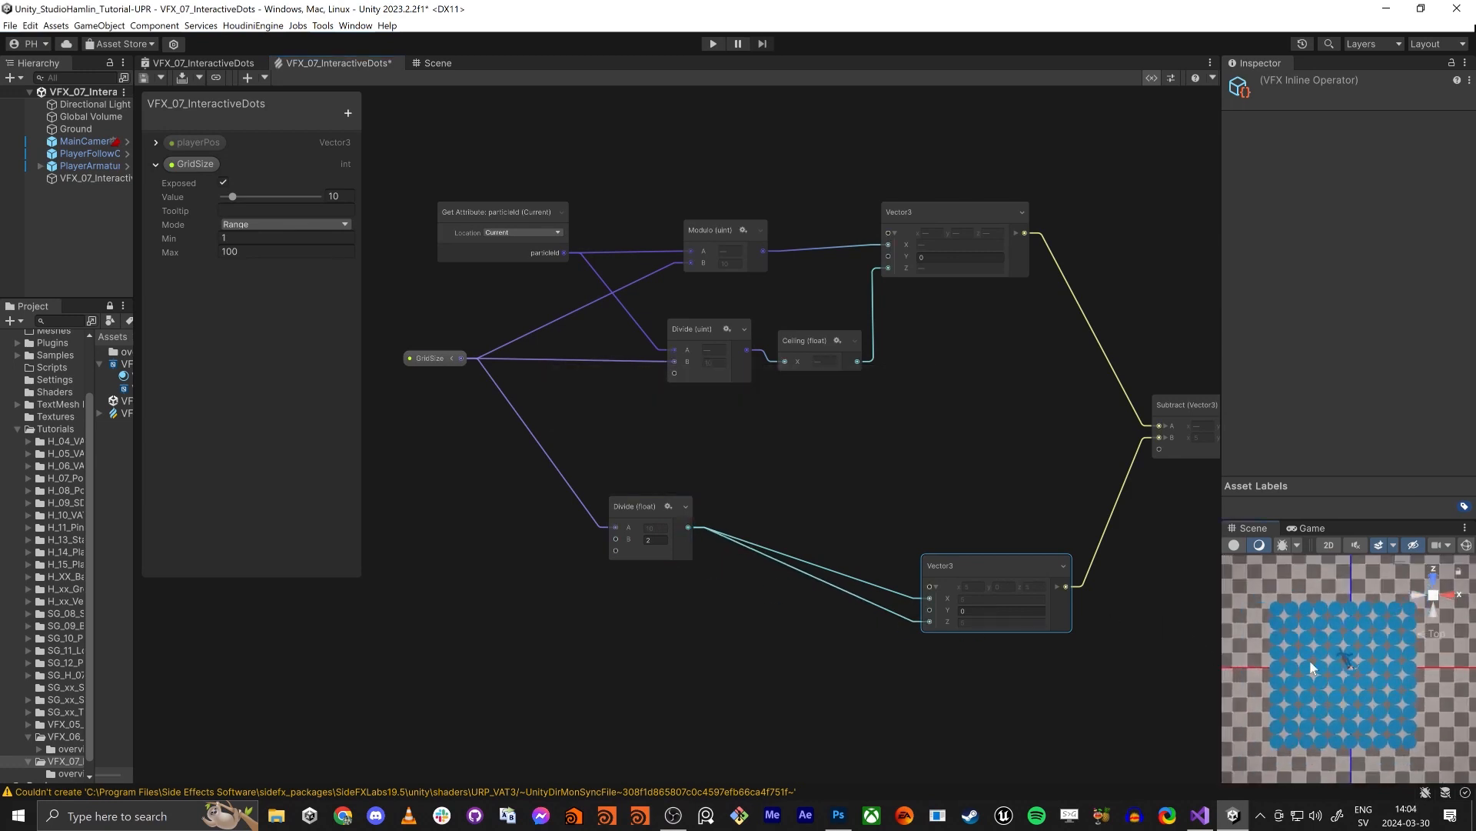
pyautogui.click(437, 63)
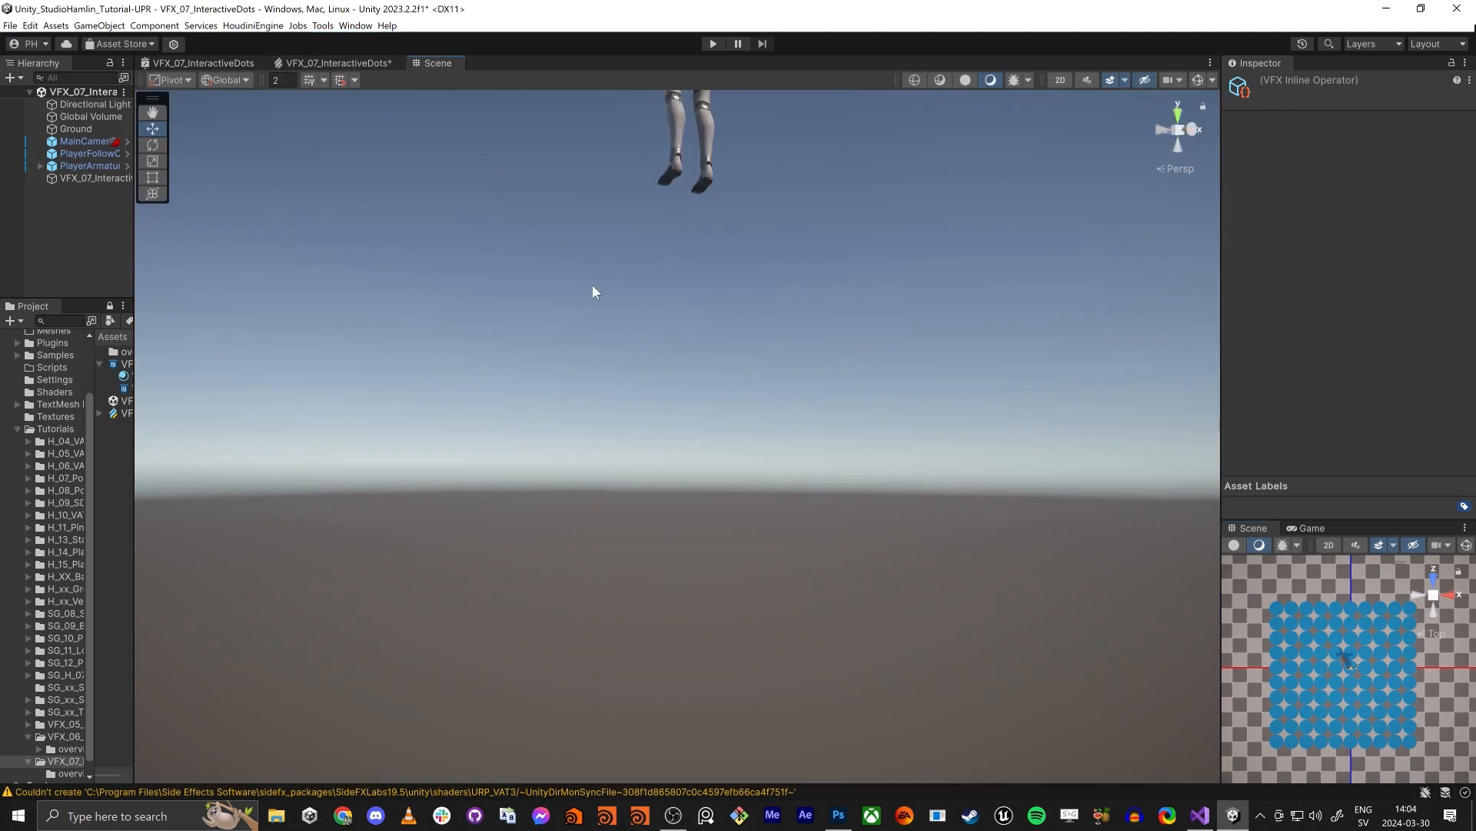
pyautogui.moveTo(592, 286); pyautogui.dragTo(538, 392, button='right')
pyautogui.click(1179, 114)
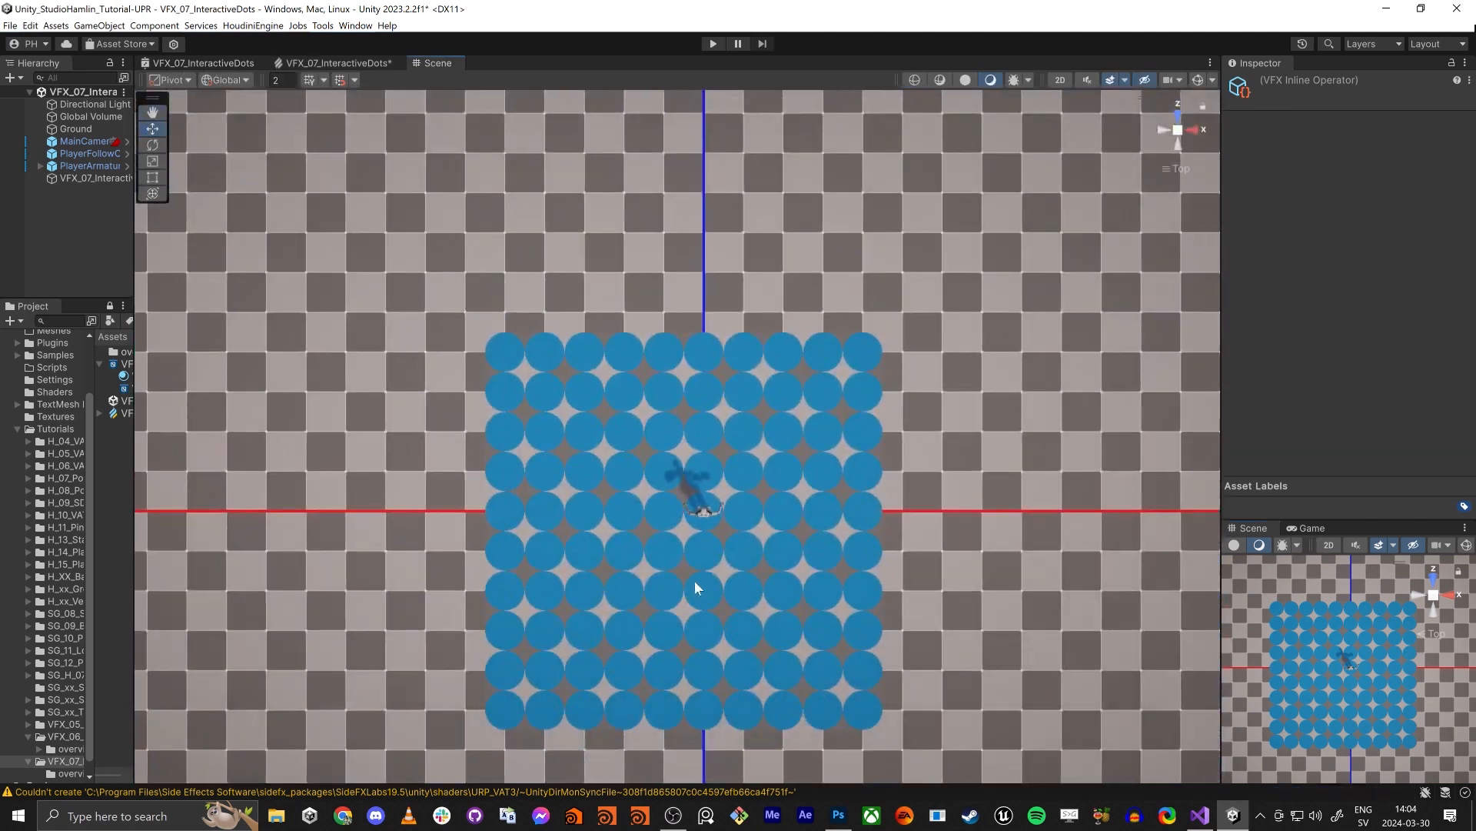
pyautogui.scroll(2, 764, 584)
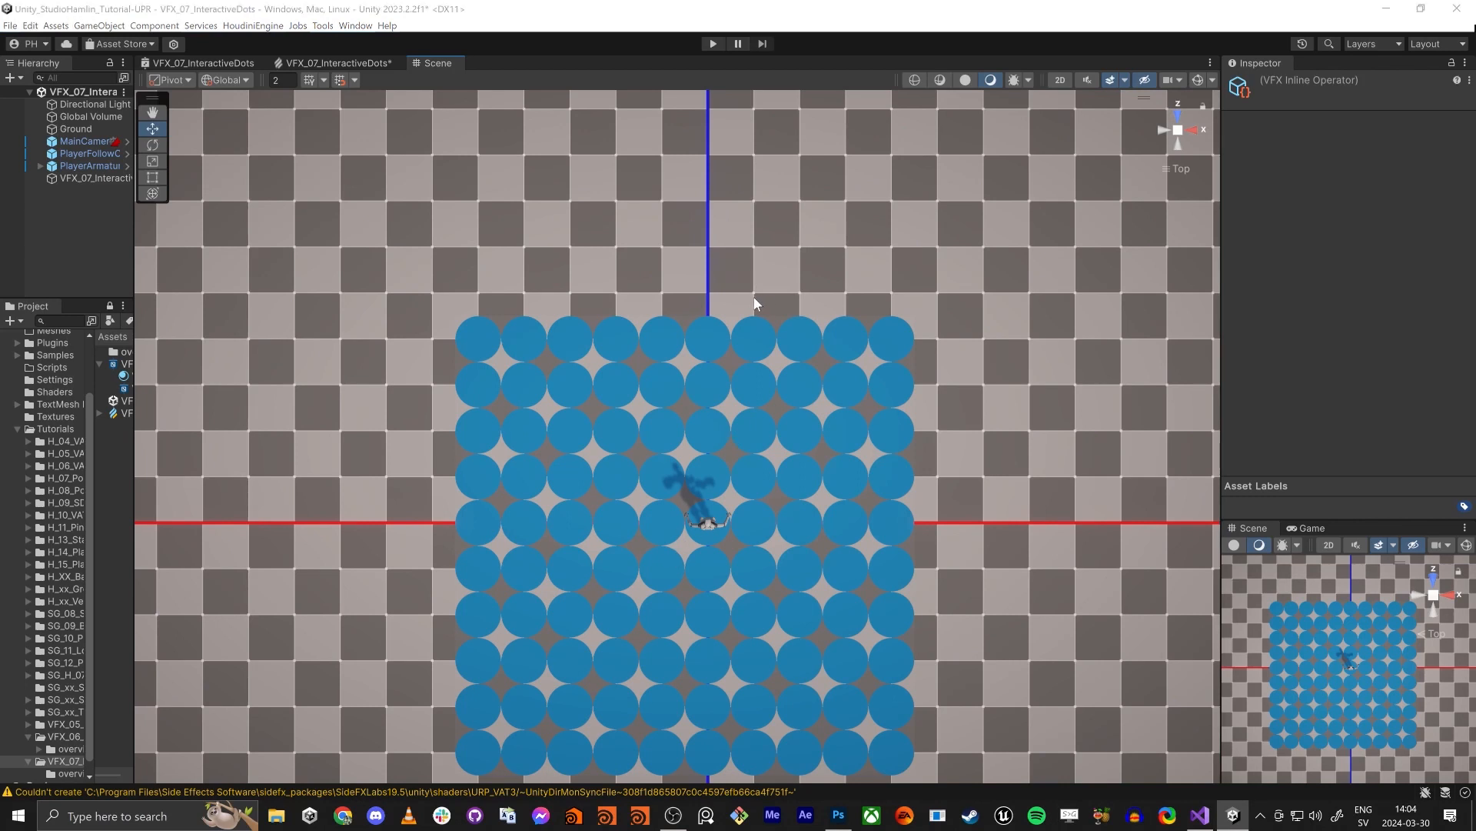
# - Disconnect the offset Vector3 from the Subtract operator in the graph and inspect the corner dot's position at the origin
pyautogui.click(345, 64)
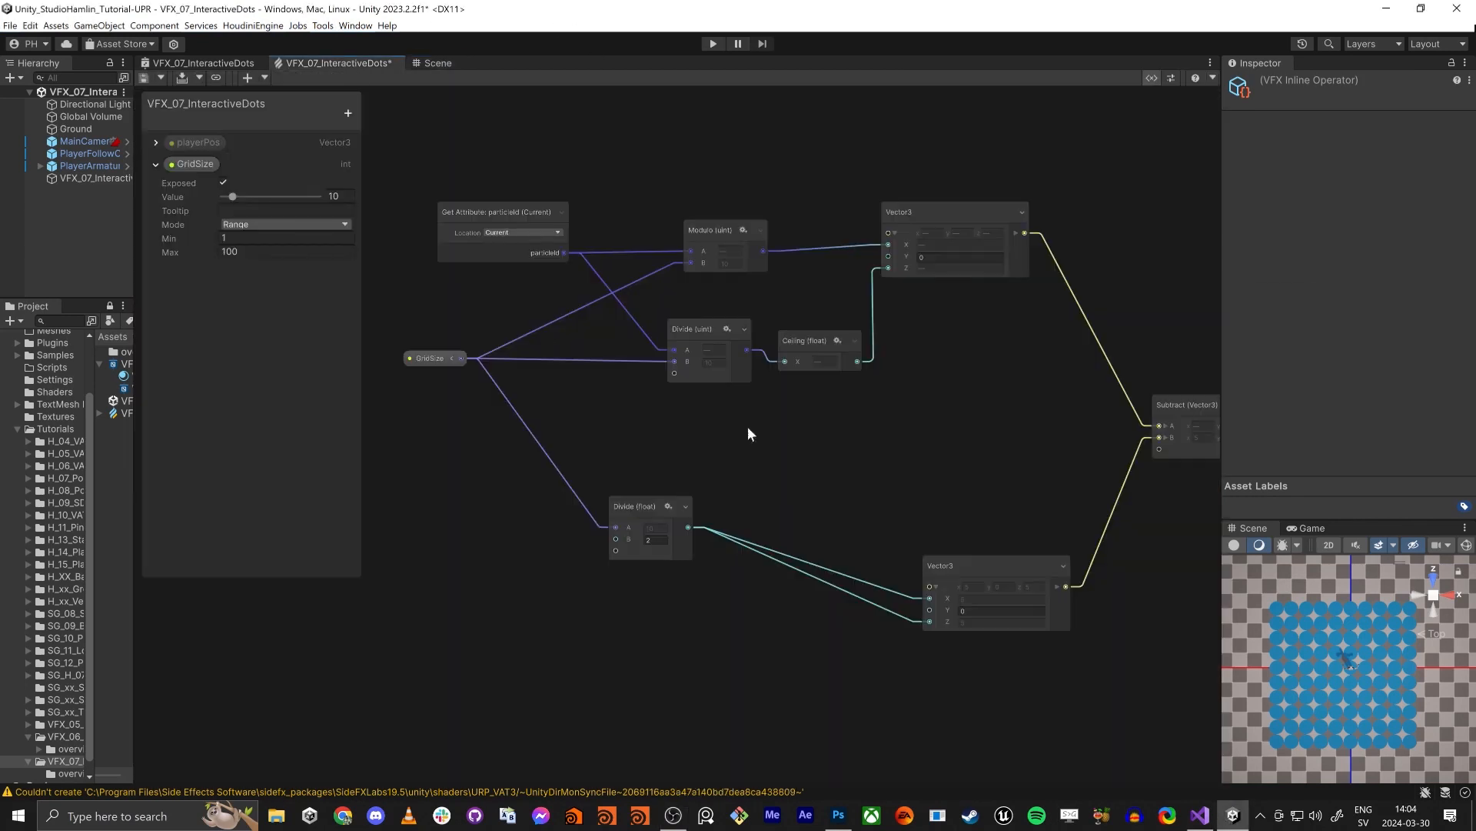
pyautogui.click(1097, 479)
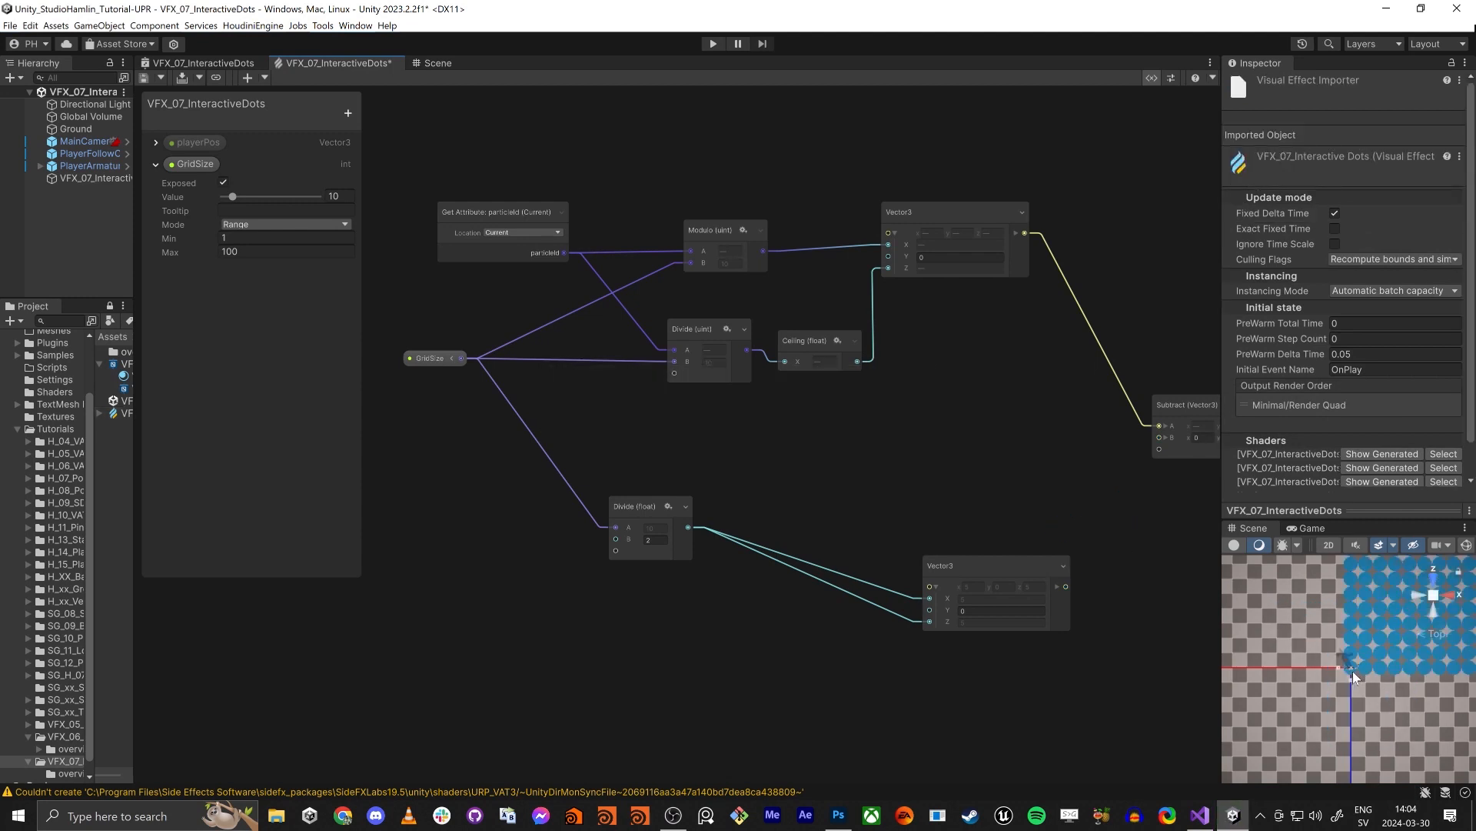
pyautogui.scroll(4, 1354, 675)
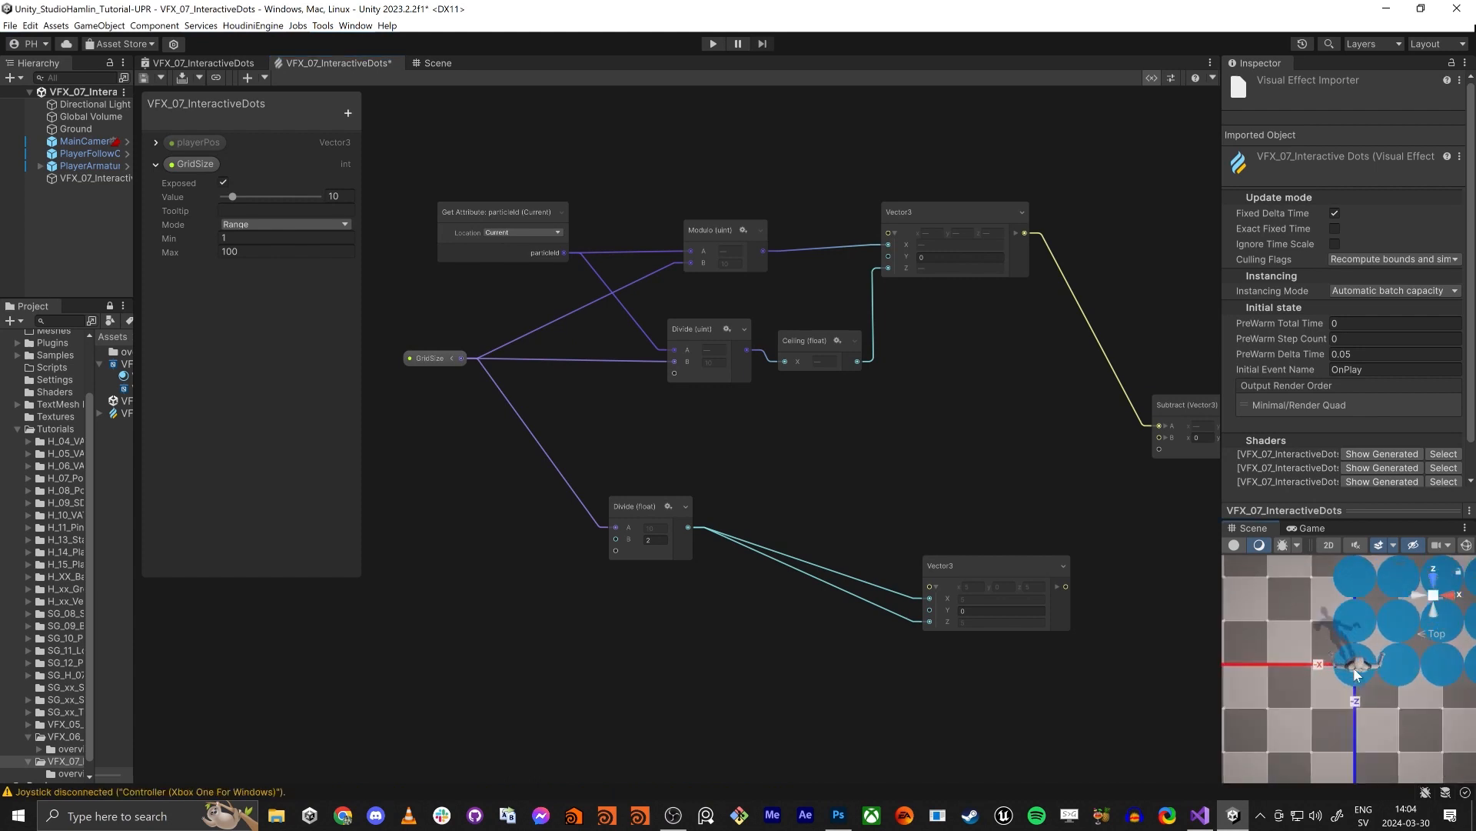
pyautogui.scroll(4, 1354, 675)
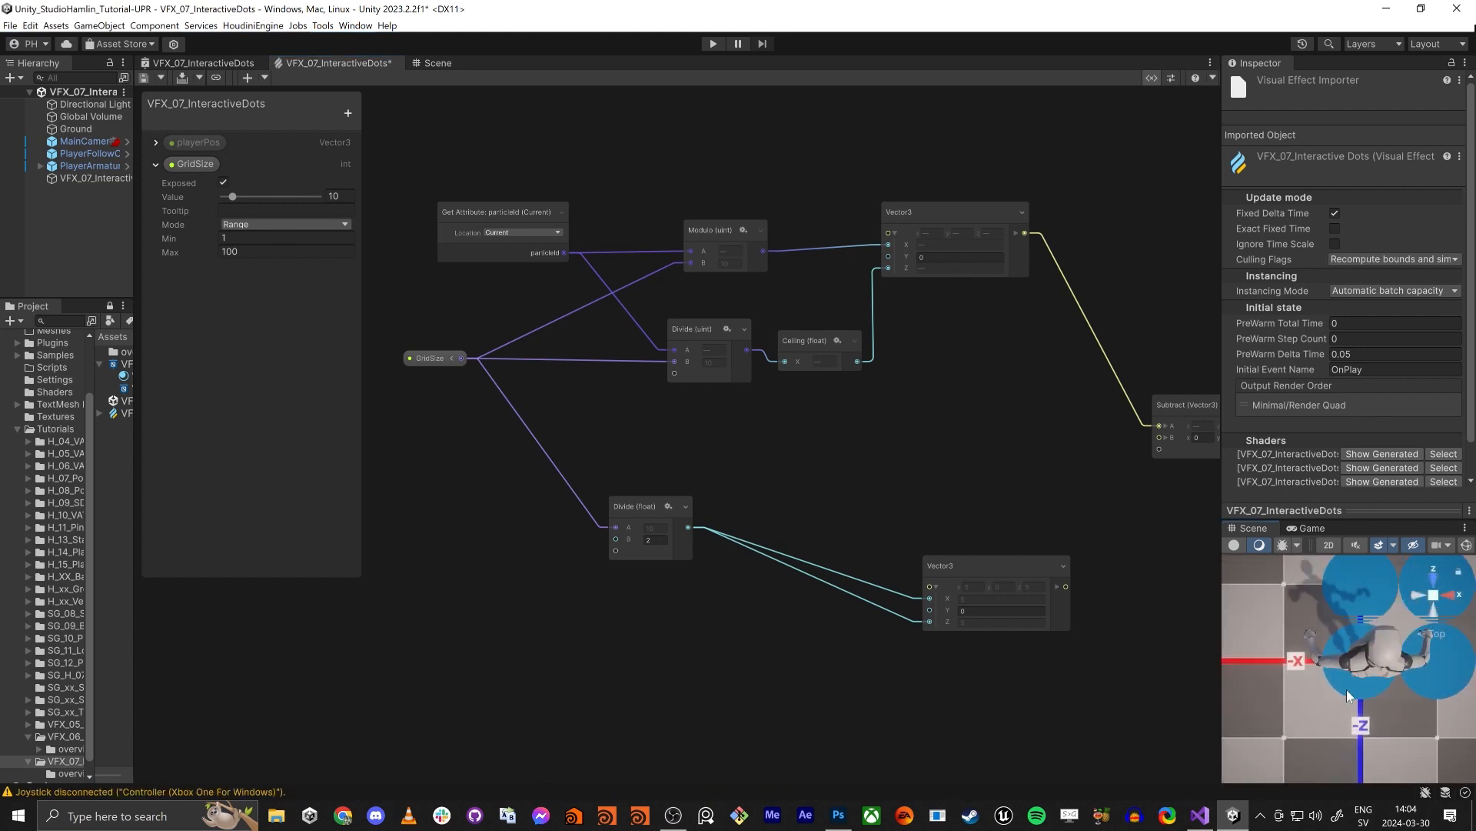
pyautogui.scroll(-6, 1359, 662)
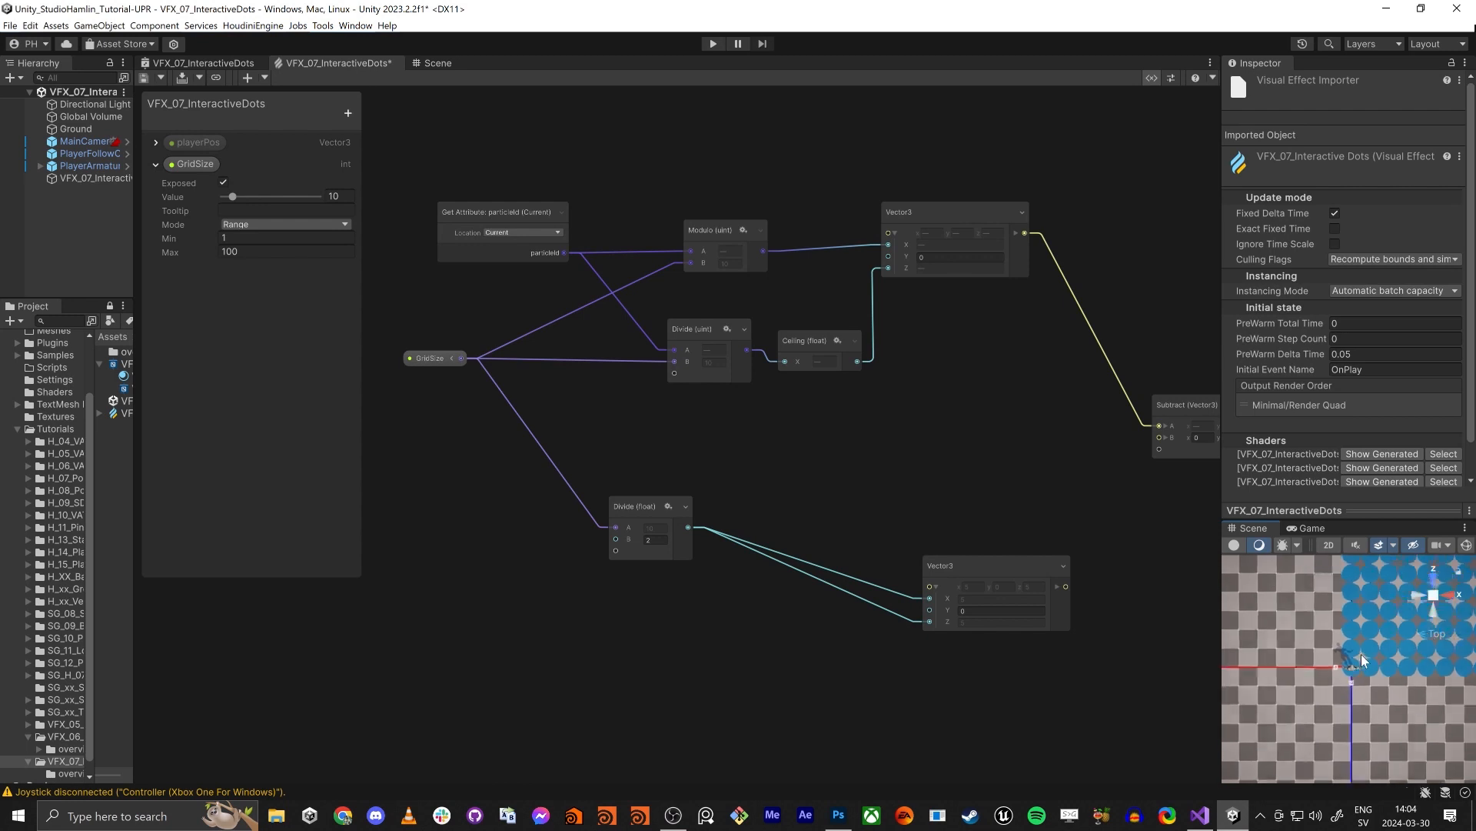
# - Insert an Add operator with B set to 1 between GridSize and the offset's Divide, and reconnect the offset Vector3 to Subtract's B input
pyautogui.moveTo(651, 507); pyautogui.dragTo(718, 538)
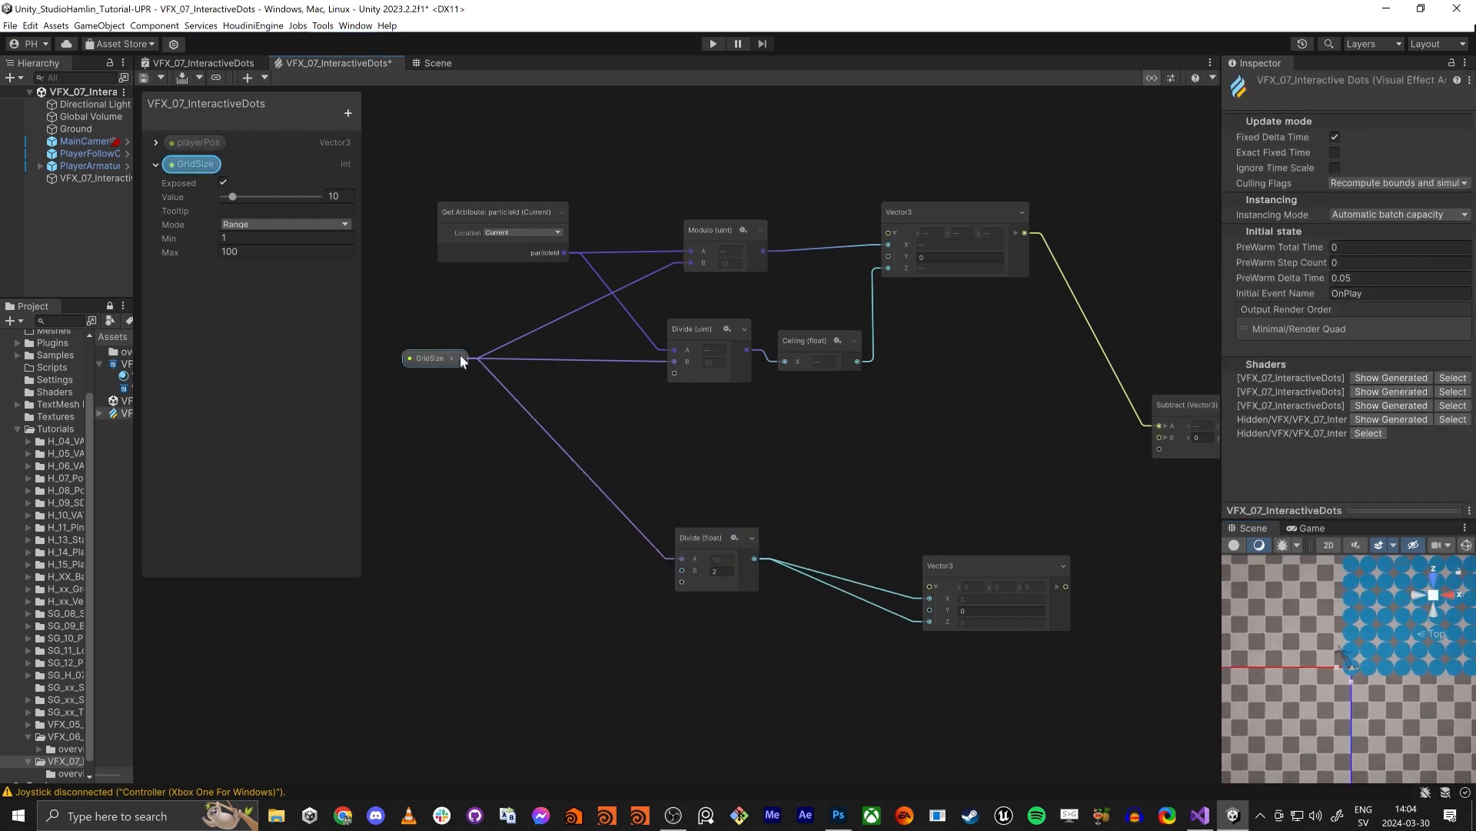
pyautogui.moveTo(460, 358); pyautogui.dragTo(495, 586)
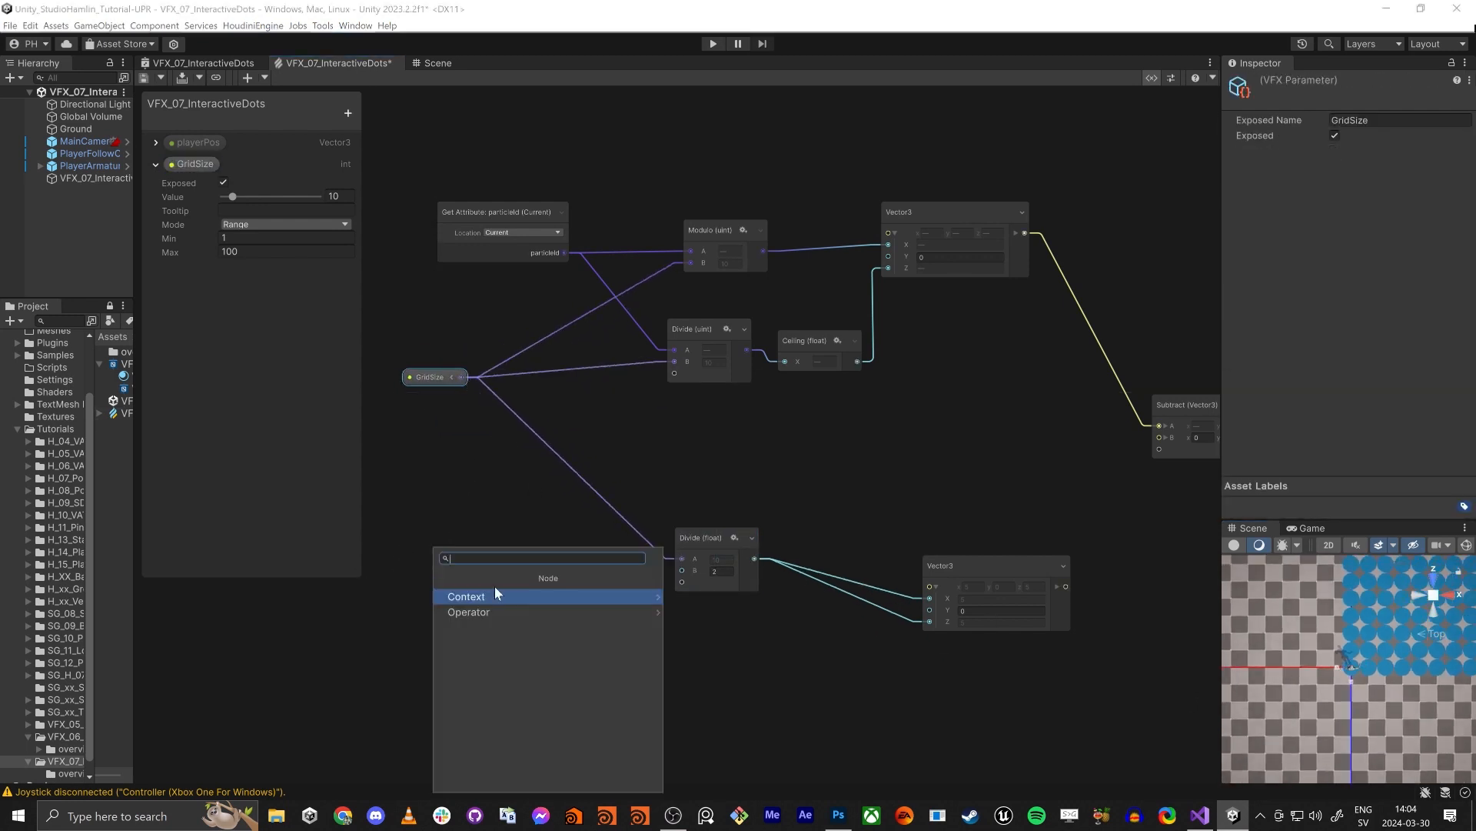
pyautogui.write('add')
pyautogui.press('Return')
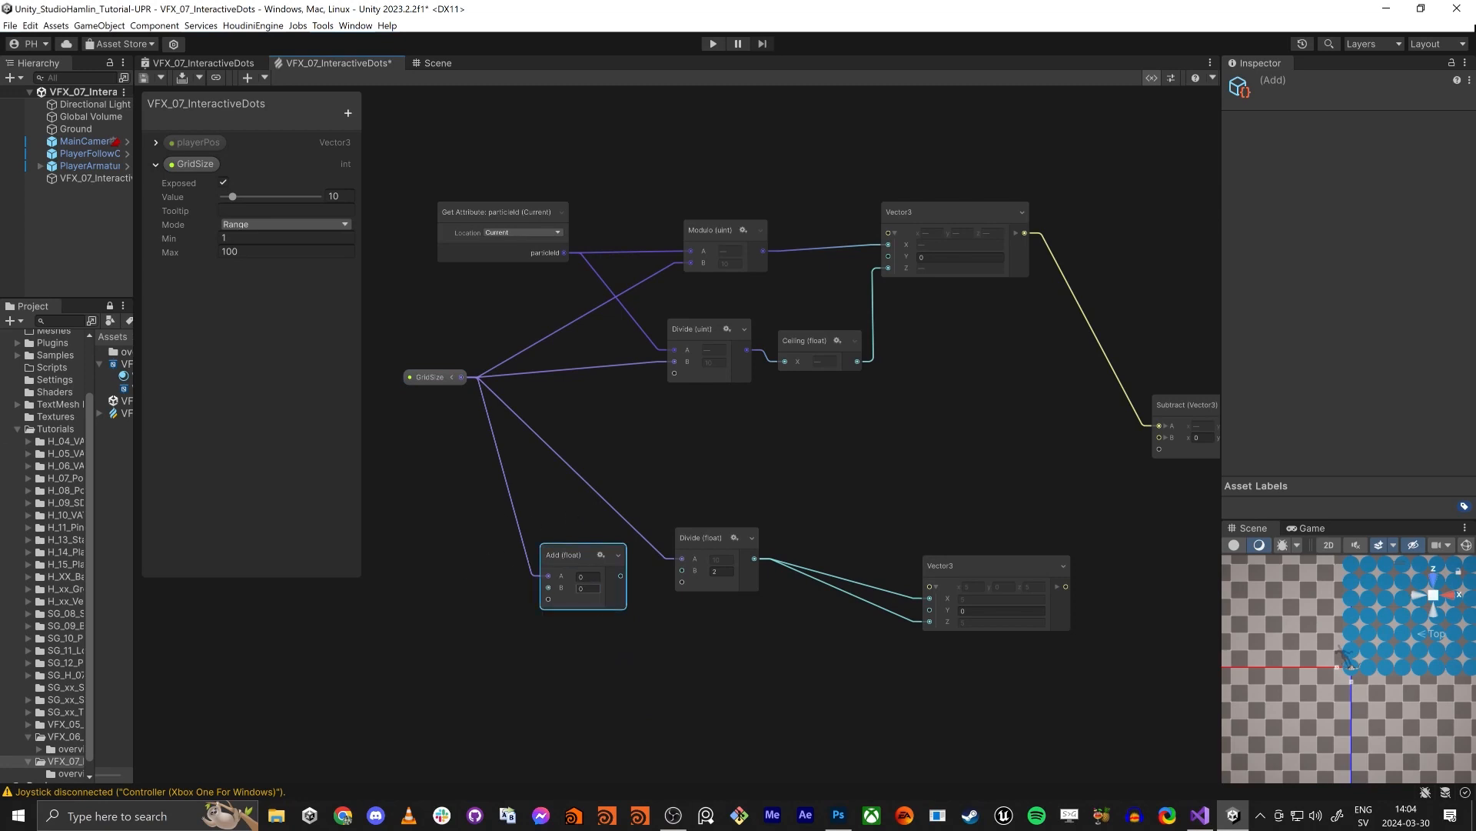
pyautogui.click(626, 629)
pyautogui.moveTo(622, 575); pyautogui.dragTo(678, 557)
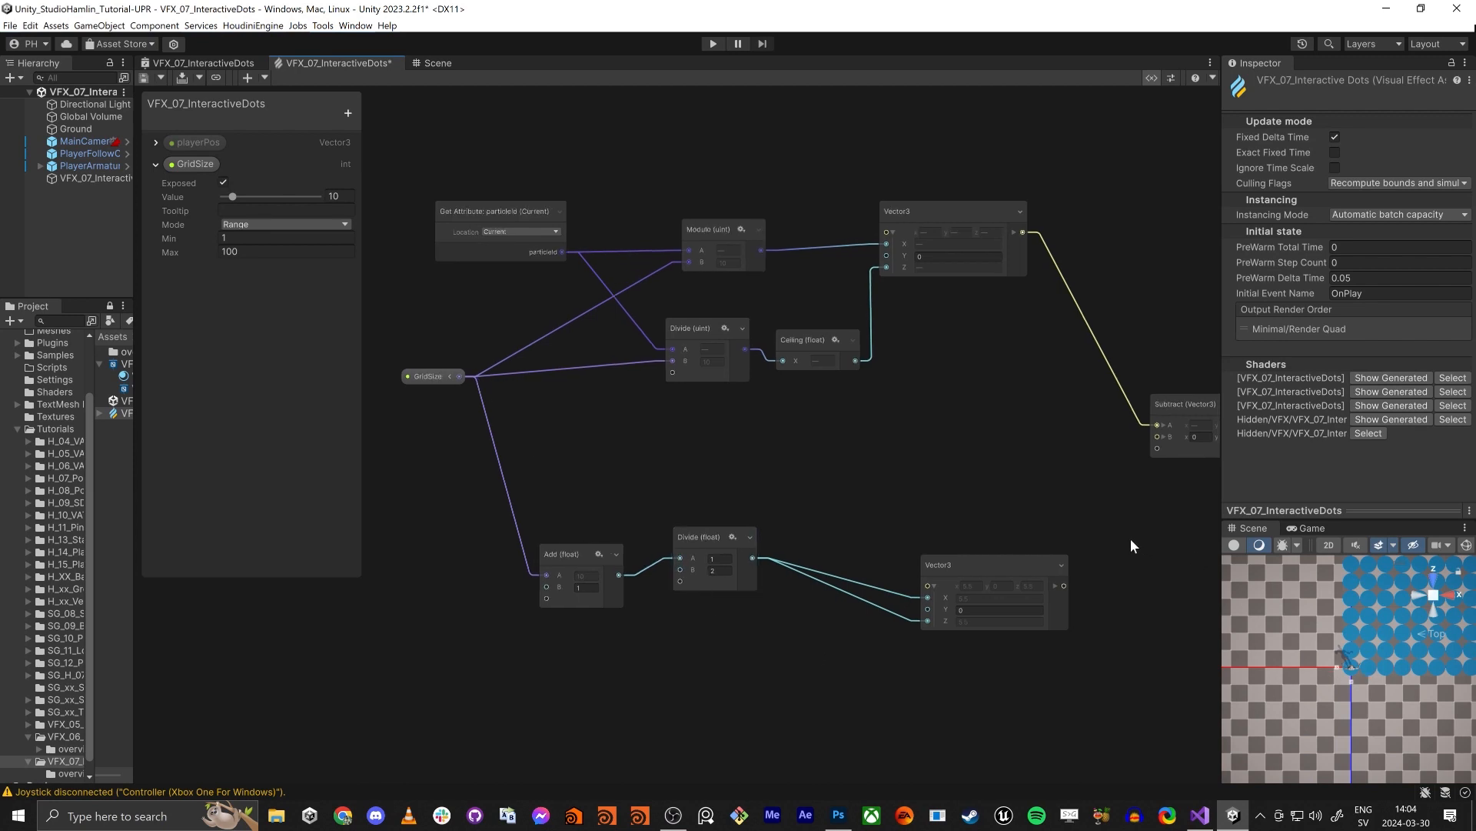
pyautogui.moveTo(1105, 436); pyautogui.dragTo(1015, 583)
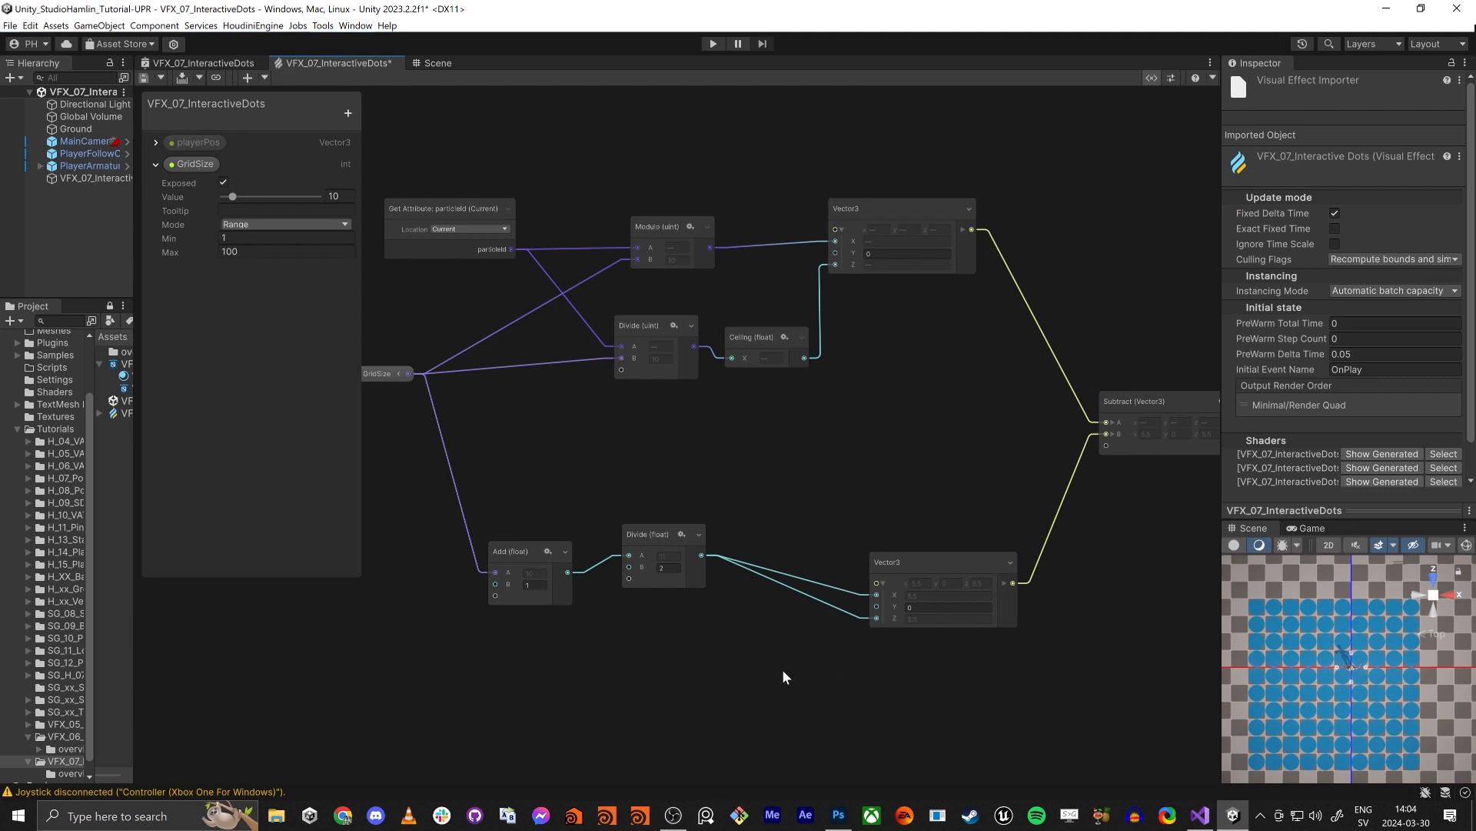
# - Set the Add operator's B value to -1 and save the VFX graph
pyautogui.moveTo(567, 646); pyautogui.dragTo(644, 643, button='middle')
pyautogui.click(613, 582)
pyautogui.write('-1')
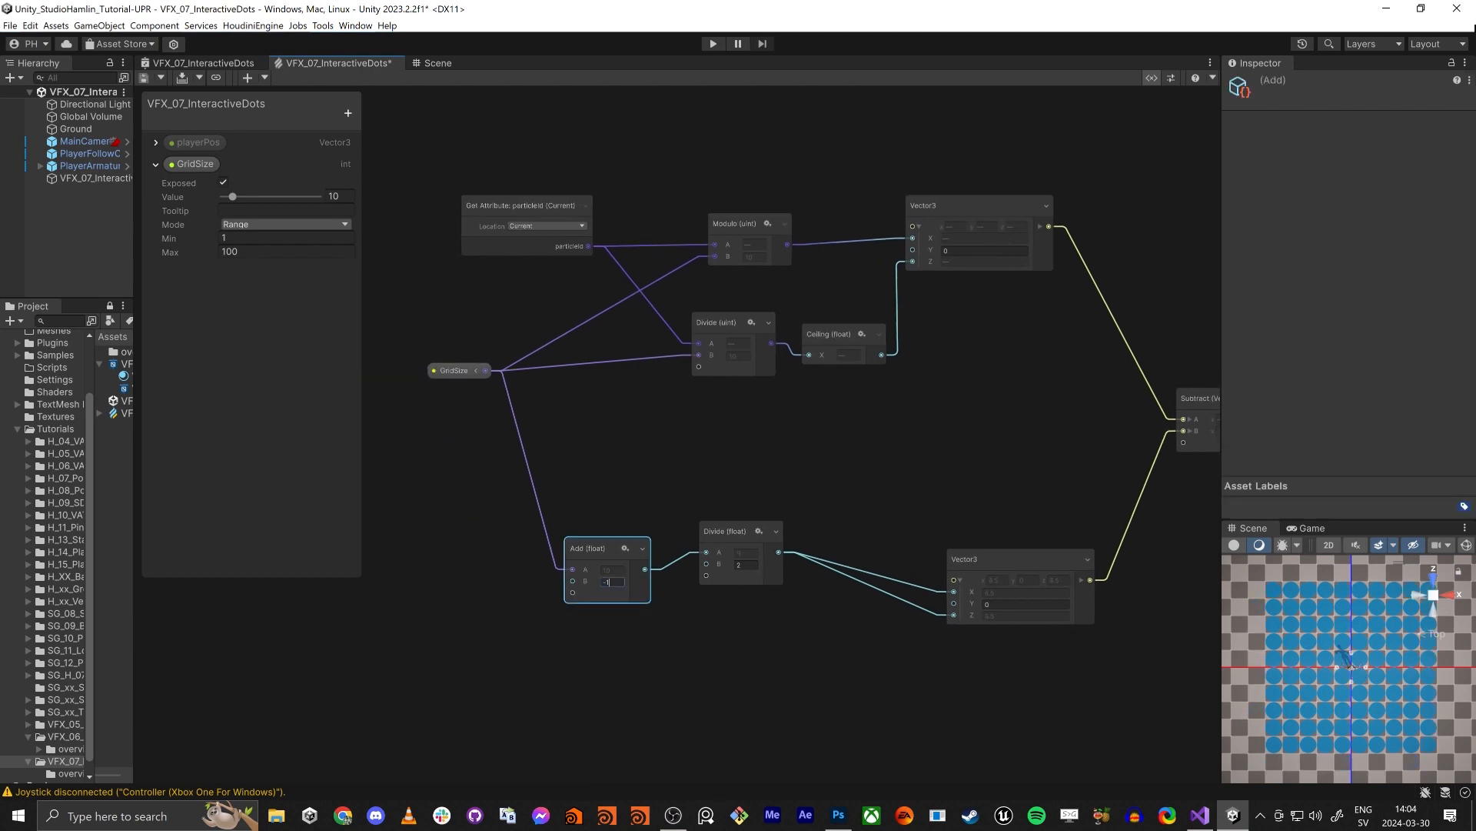
pyautogui.click(662, 707)
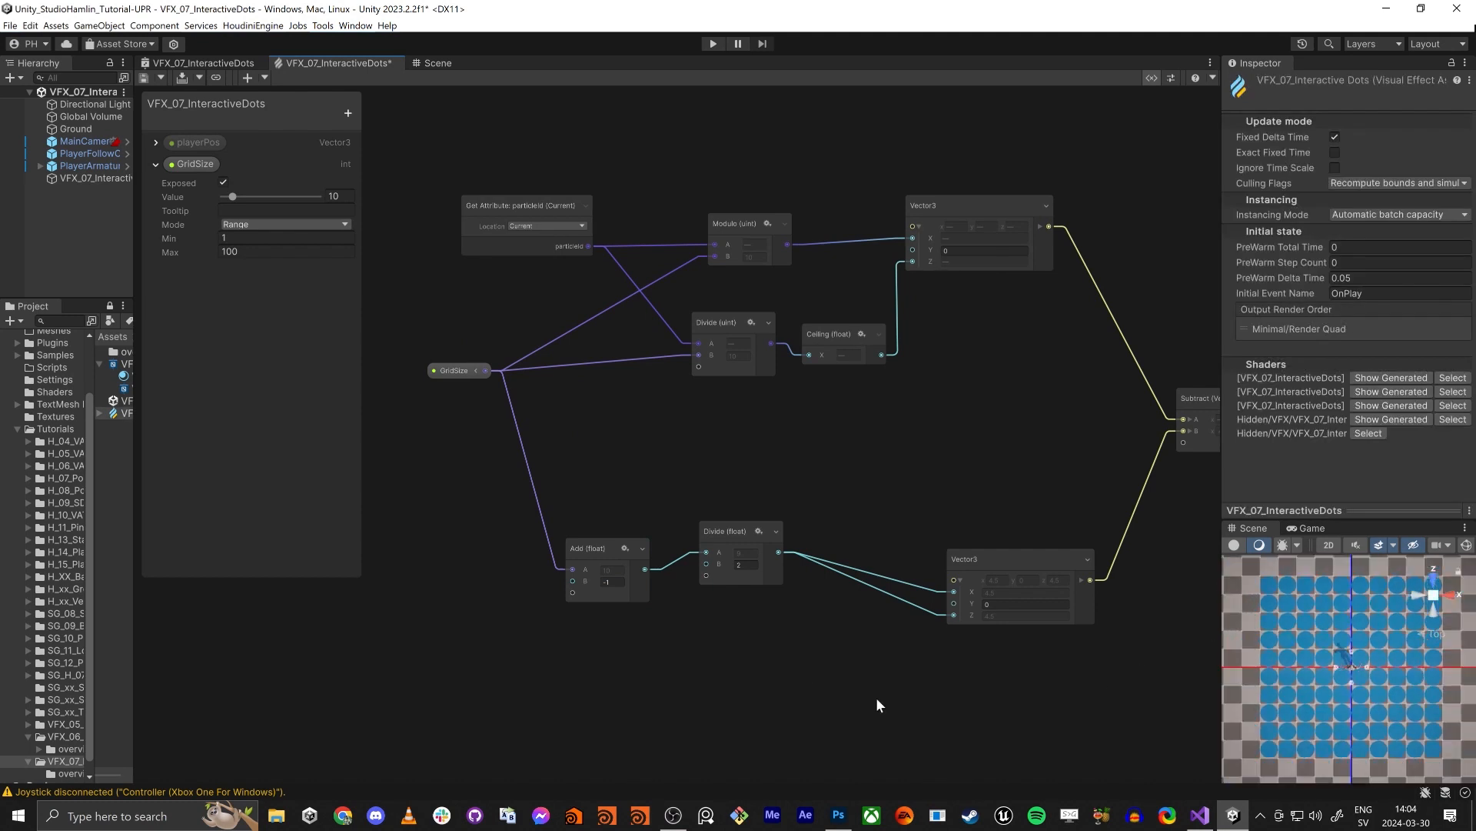
pyautogui.scroll(-5, 538, 615)
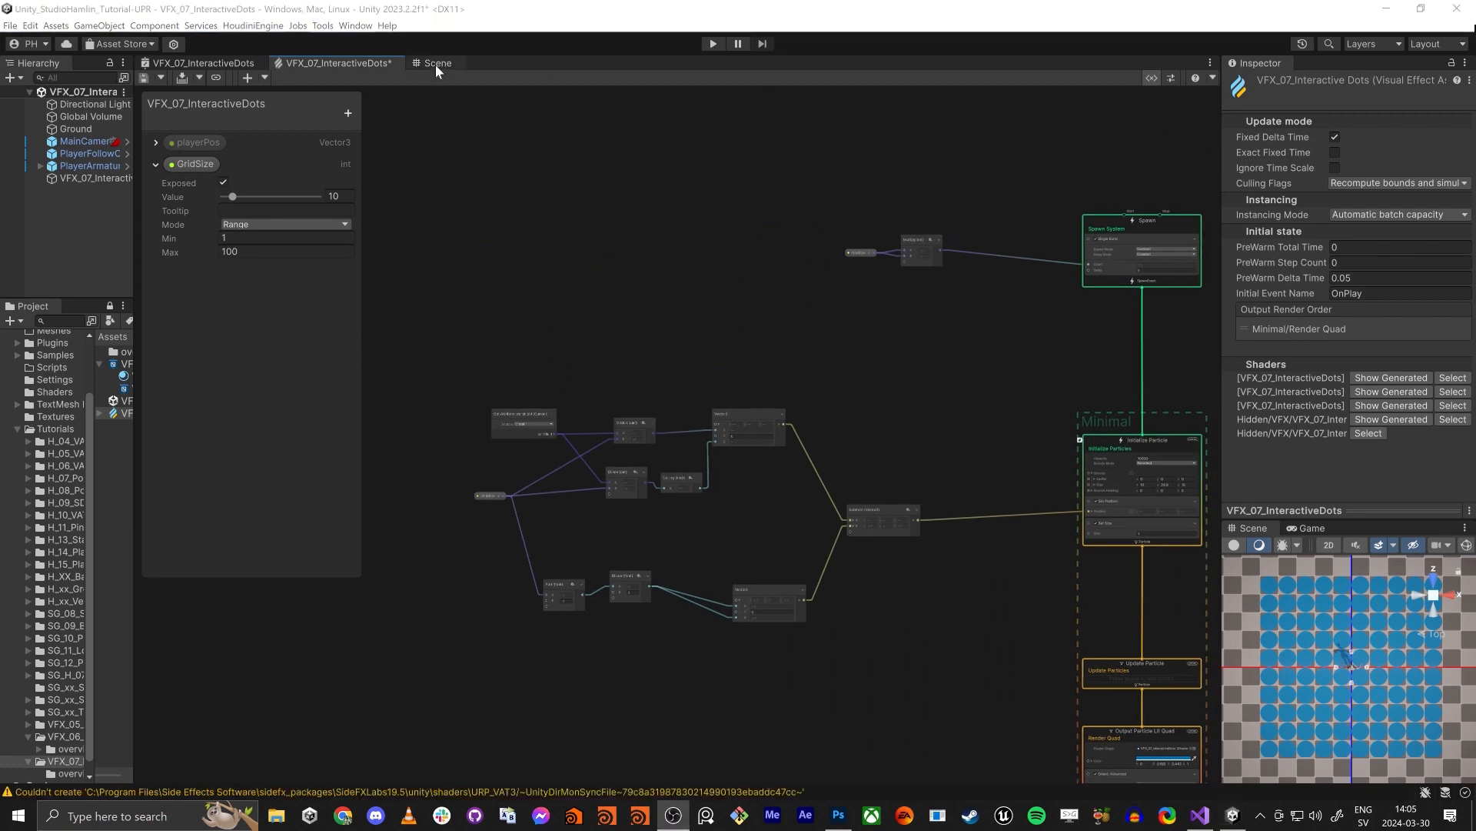
pyautogui.hotkey('ctrl', 's')
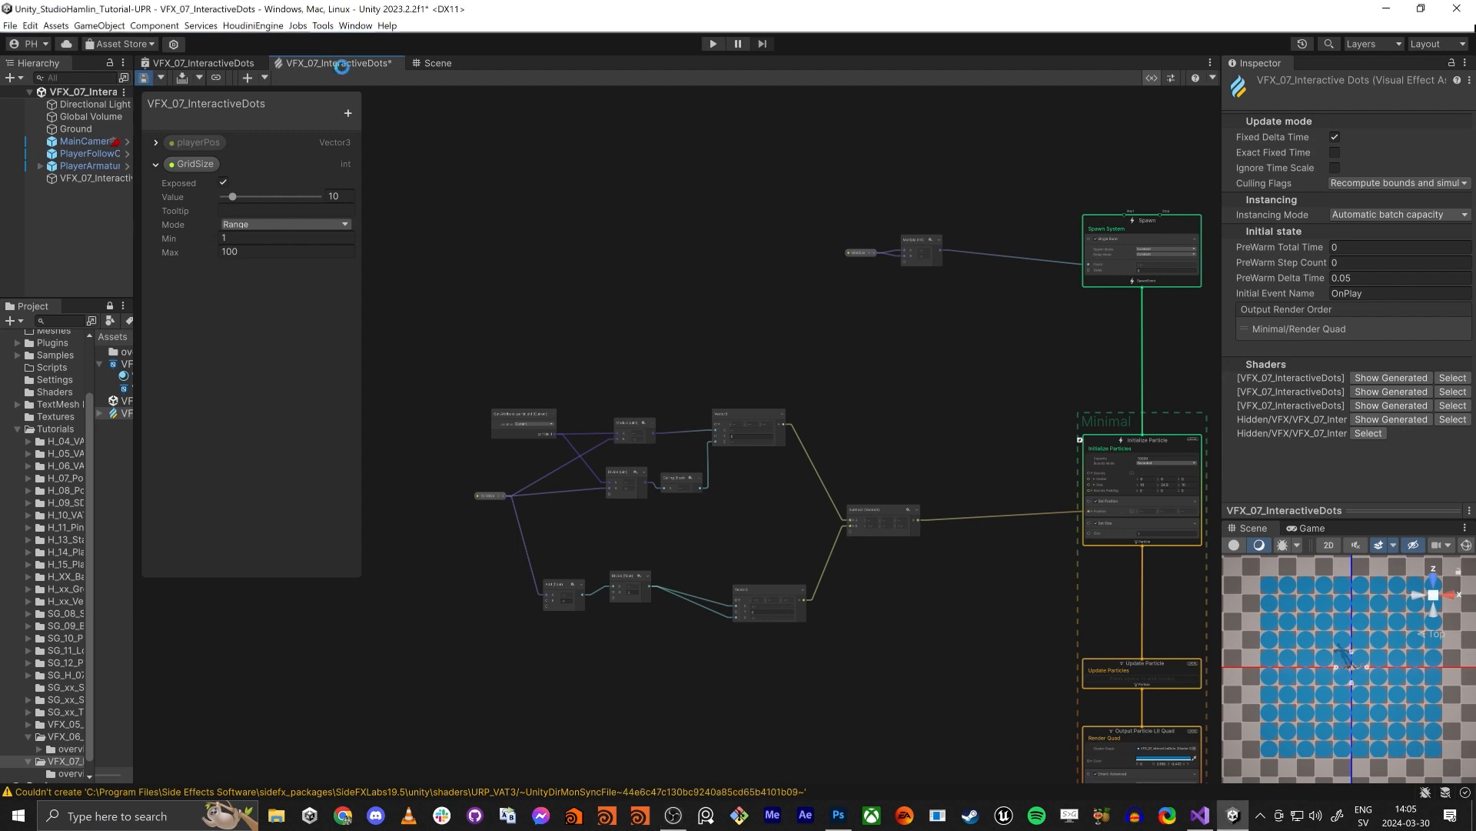
# - Check the whole dot grid's centring around the player in the large Scene view
pyautogui.click(431, 63)
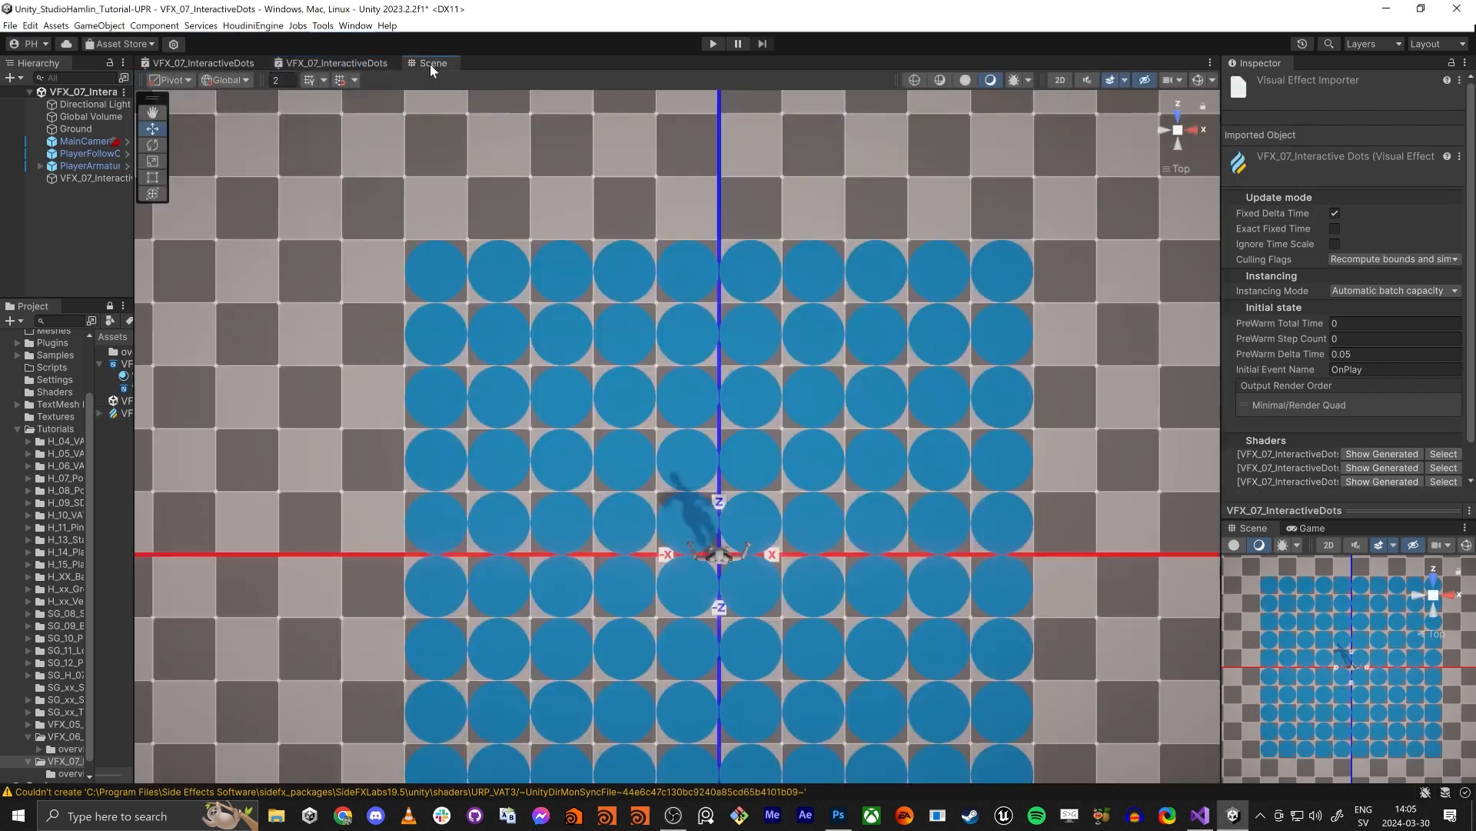
pyautogui.scroll(-6, 578, 484)
pyautogui.moveTo(686, 506); pyautogui.dragTo(725, 353, button='middle')
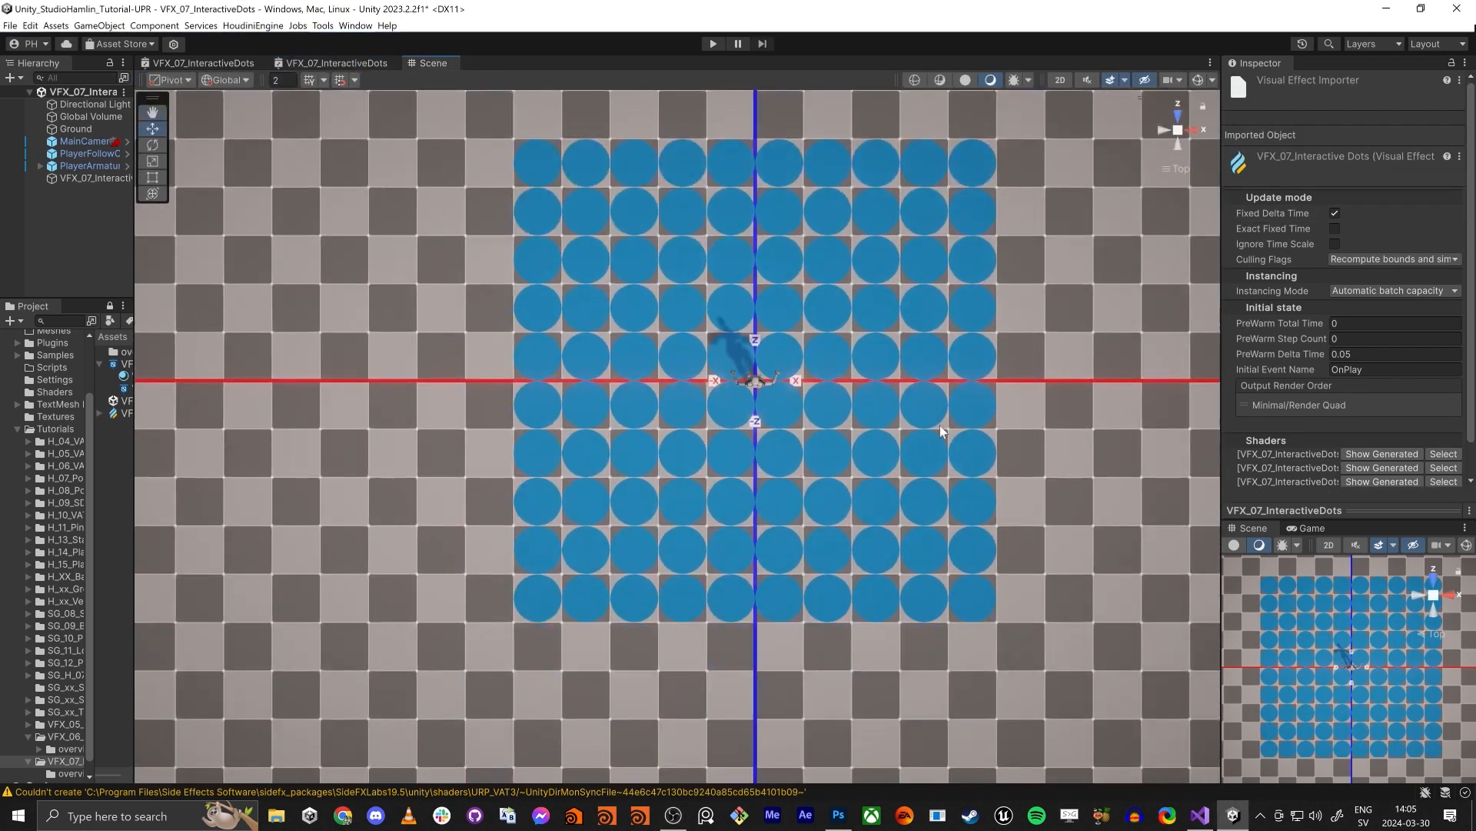